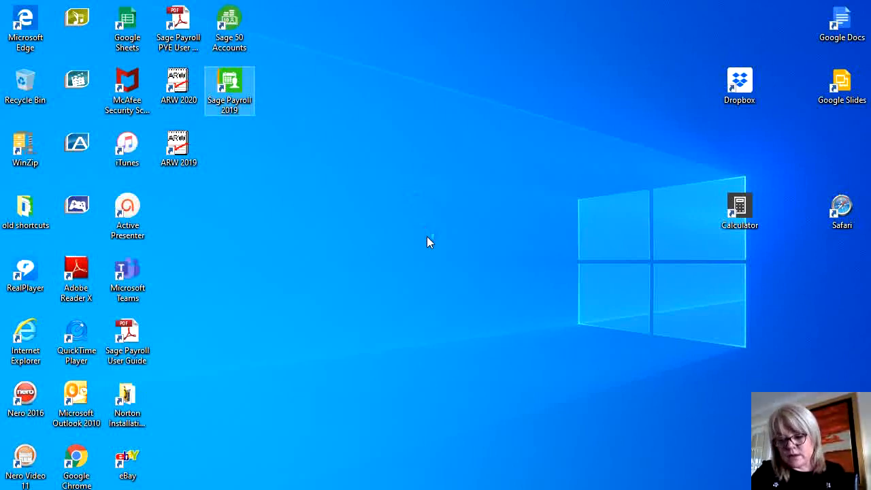
Launch Sage Payroll 2019 and log in as ADMIN with the administrator password
key(Return)
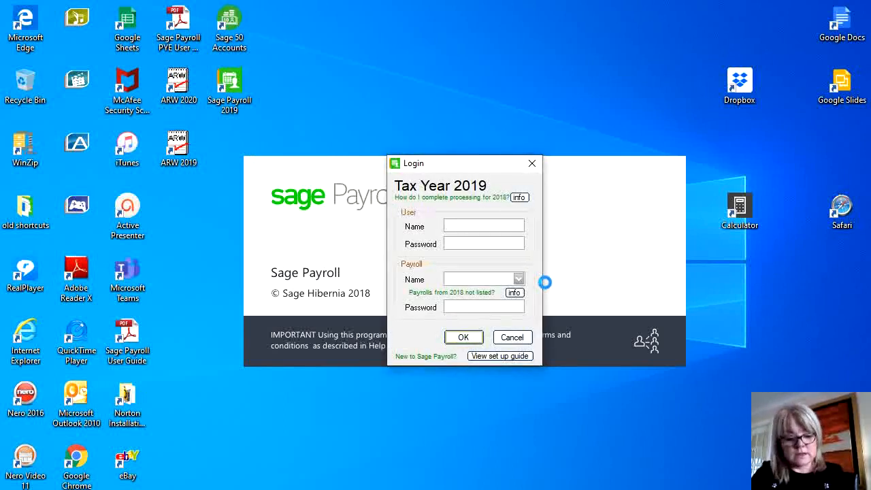
text(ADIM)
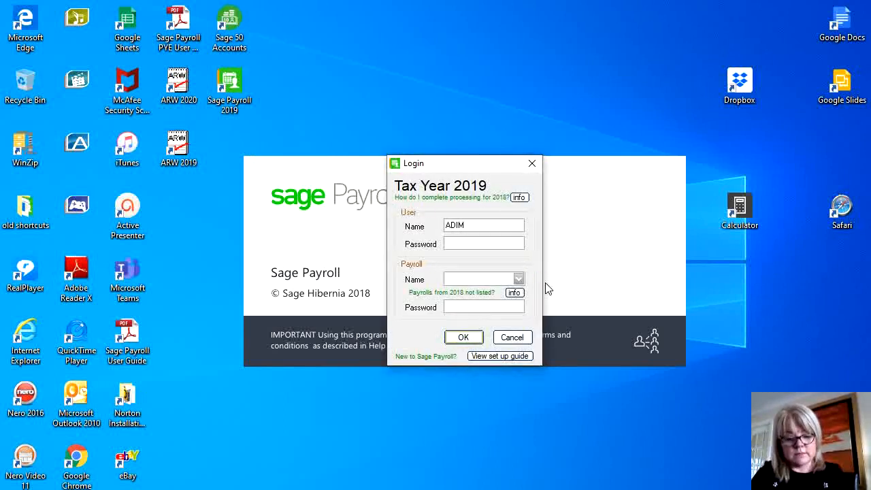
key(BackSpace)
text(MIN)
key(Tab)
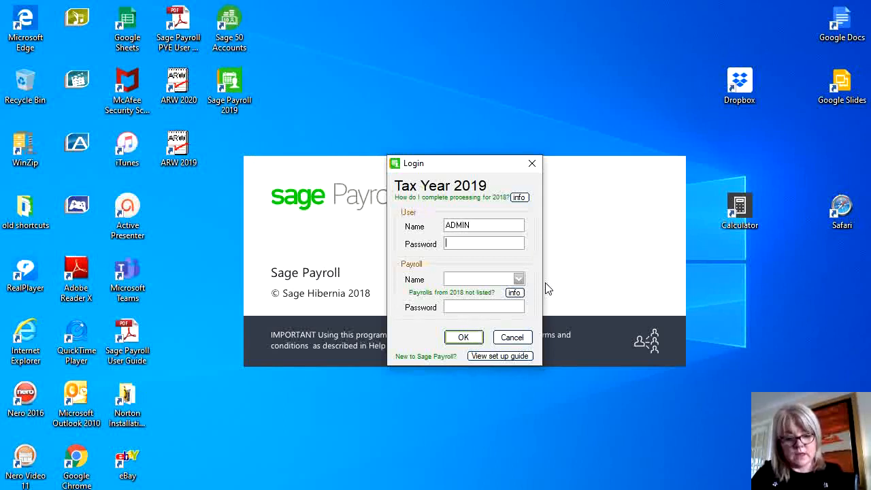
text(***)
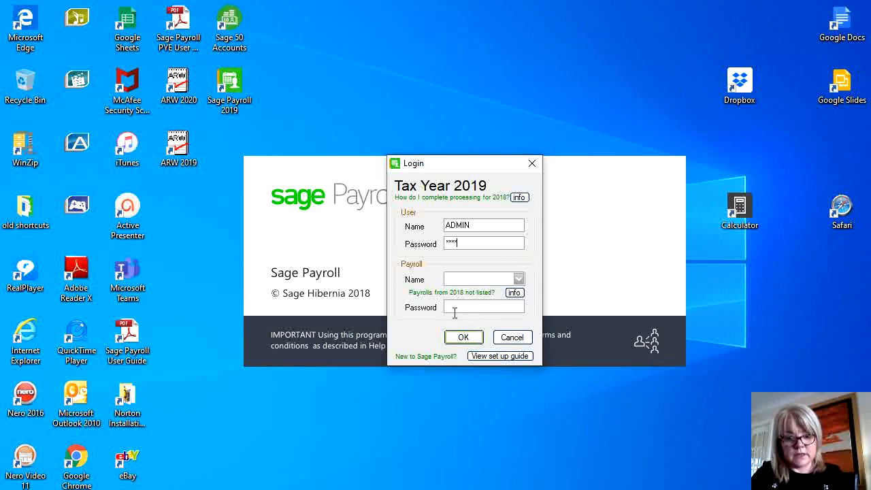
click(464, 337)
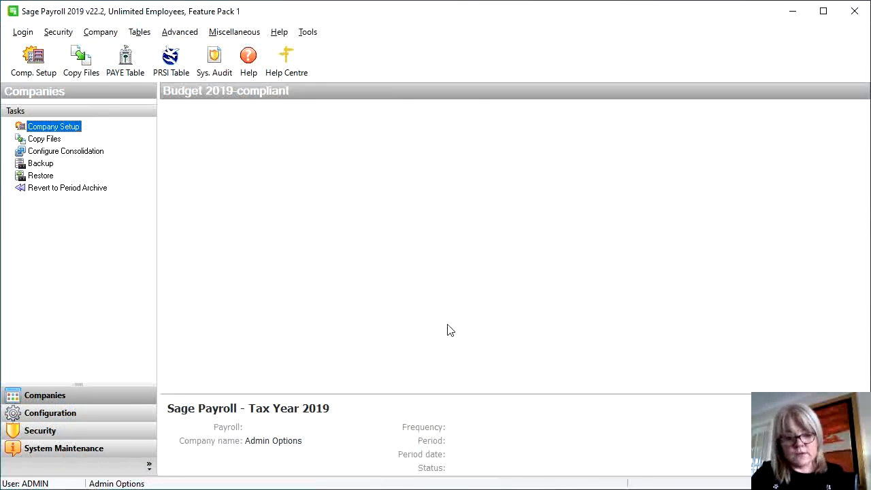
Add a new user named USER 1 assigned to 01 - Group 1
click(68, 38)
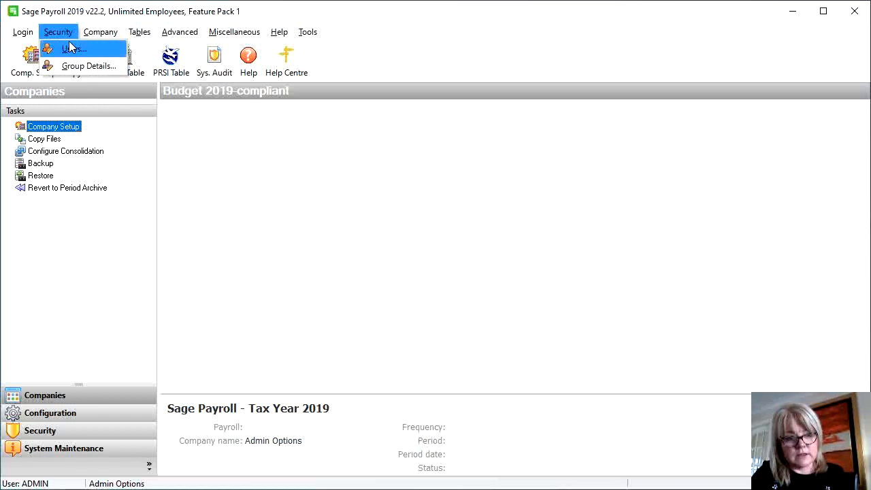
click(72, 48)
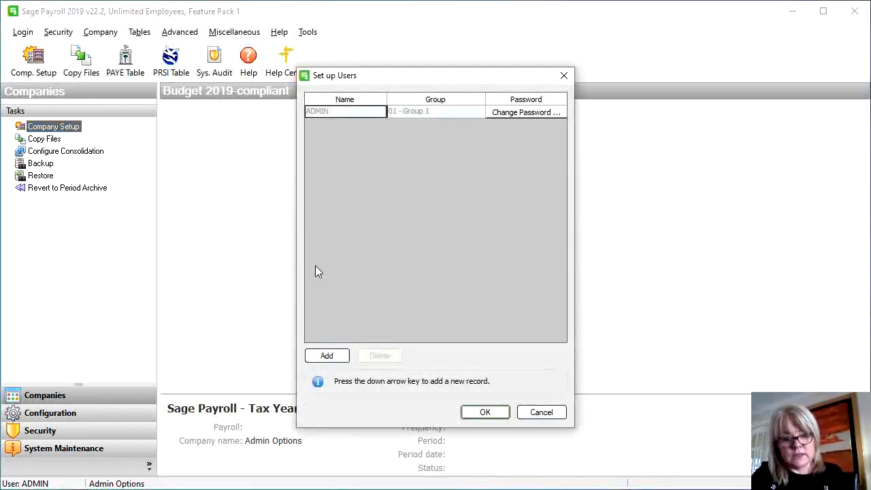
click(329, 356)
text(USER)
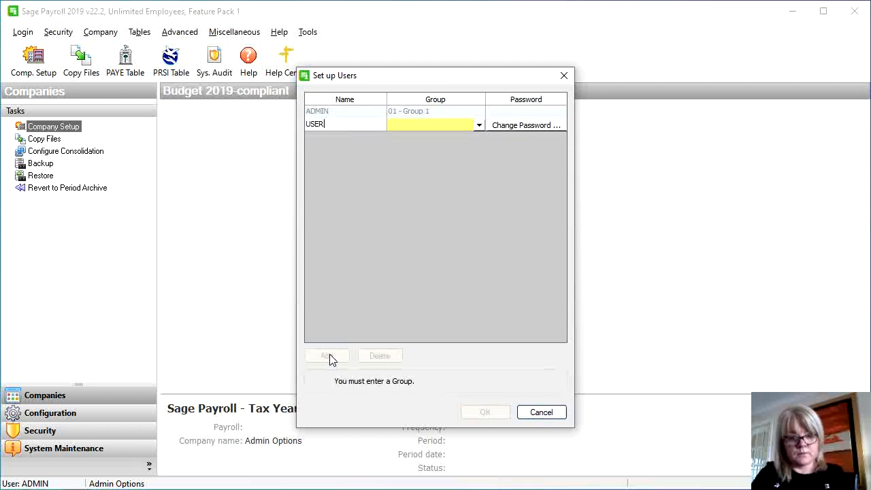
text( 1)
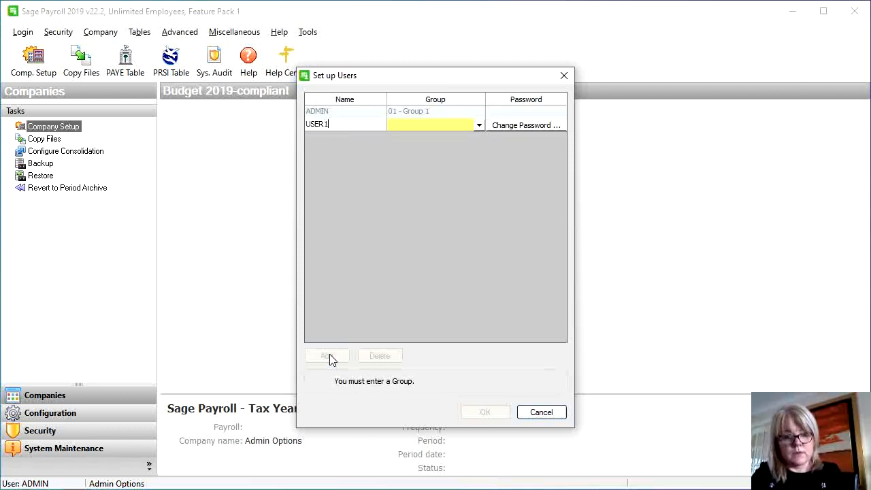
click(456, 126)
click(474, 127)
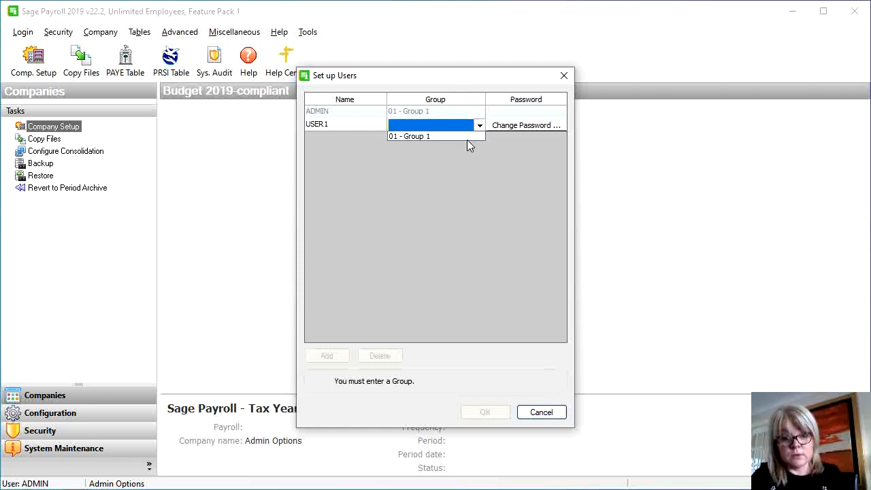
click(466, 140)
Give USER 1 a password and save the new user
click(493, 128)
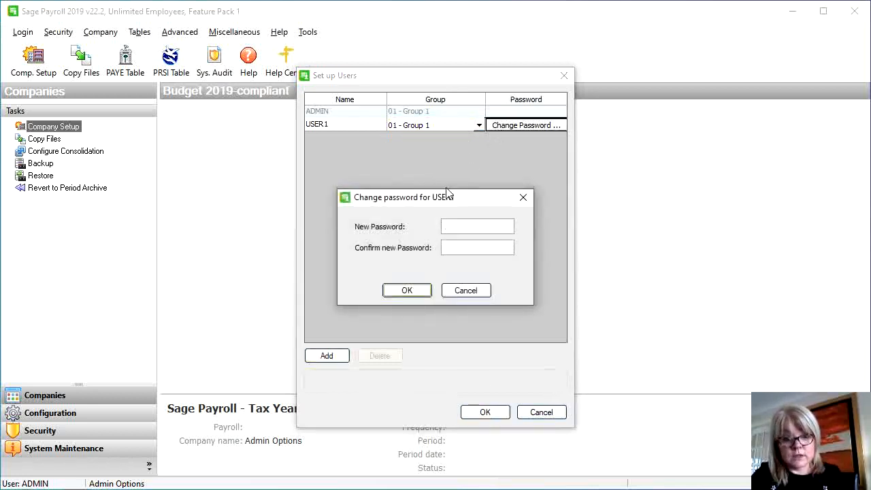
text(***)
key(BackSpace)
key(BackSpace)
key(BackSpace)
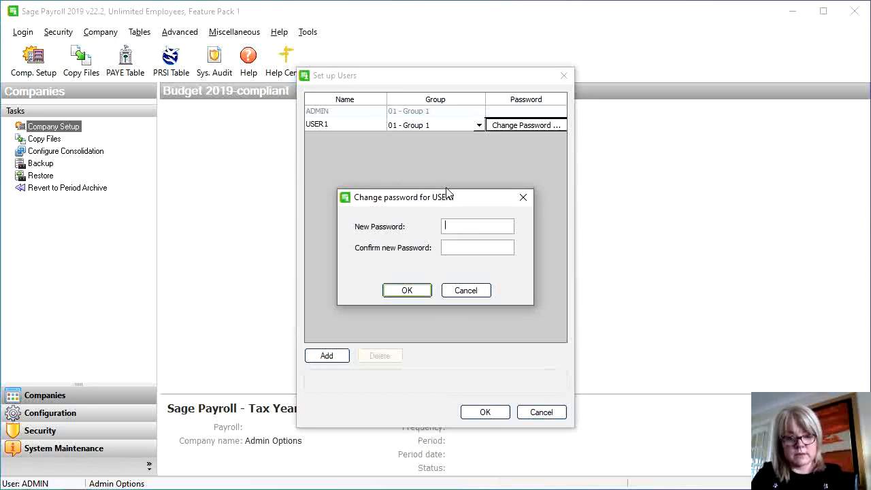
text(****)
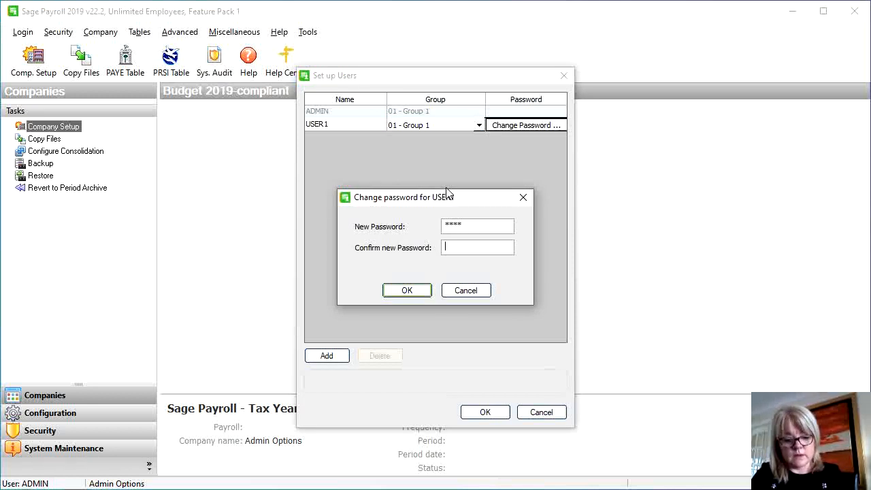
text(****)
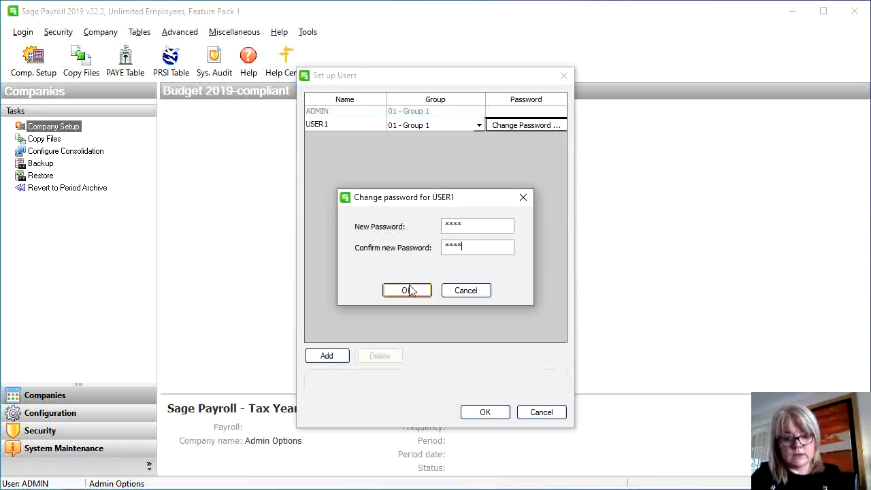
click(408, 291)
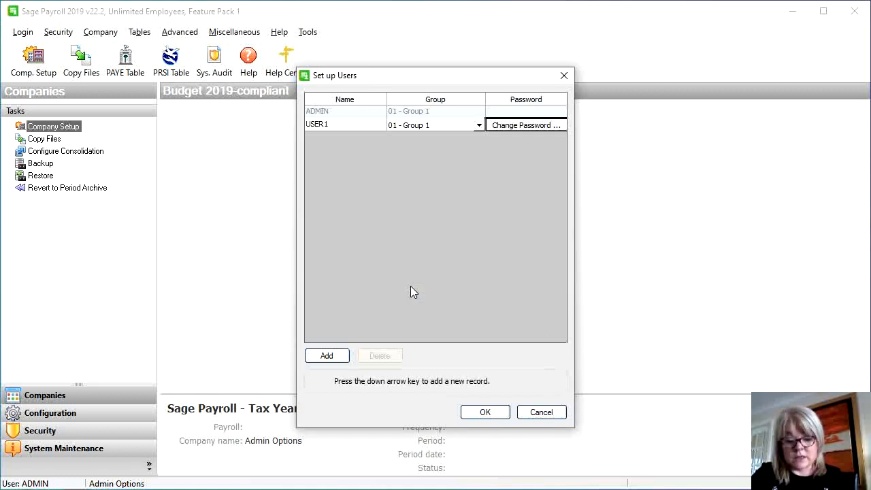
click(485, 413)
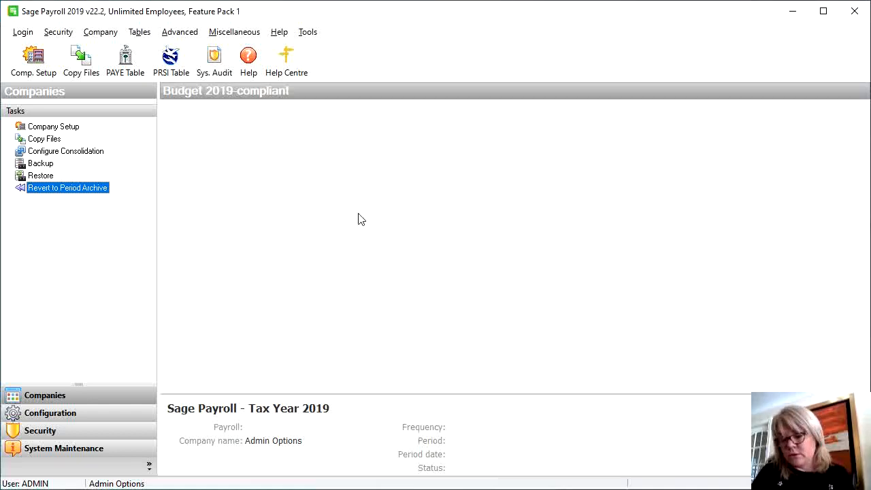
Create the company Leinster Ltd (Moc) in Company Manager and select it
click(28, 68)
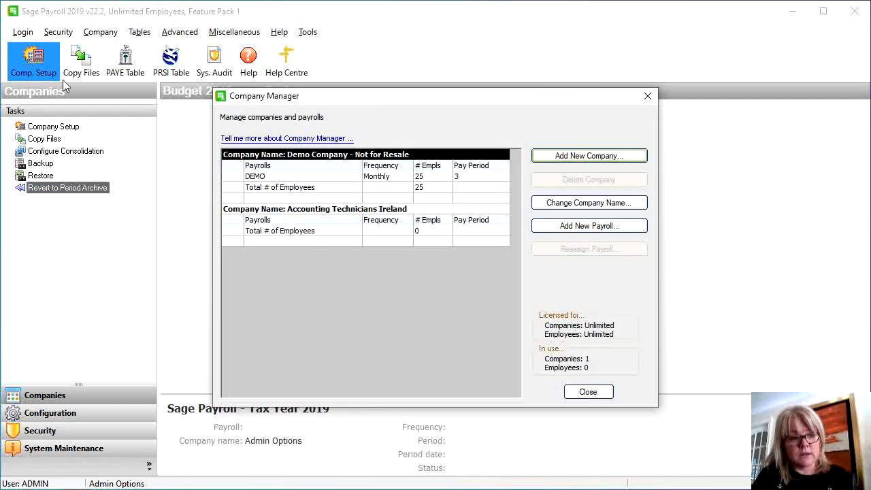
click(576, 155)
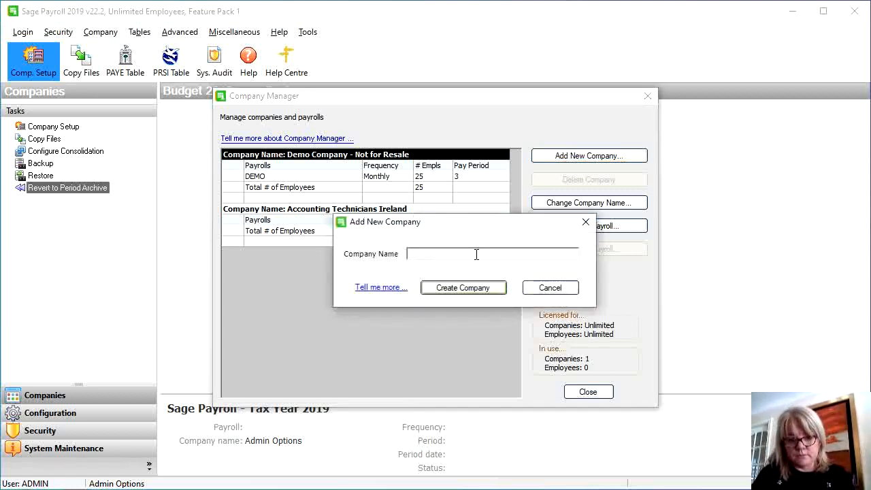
text(L)
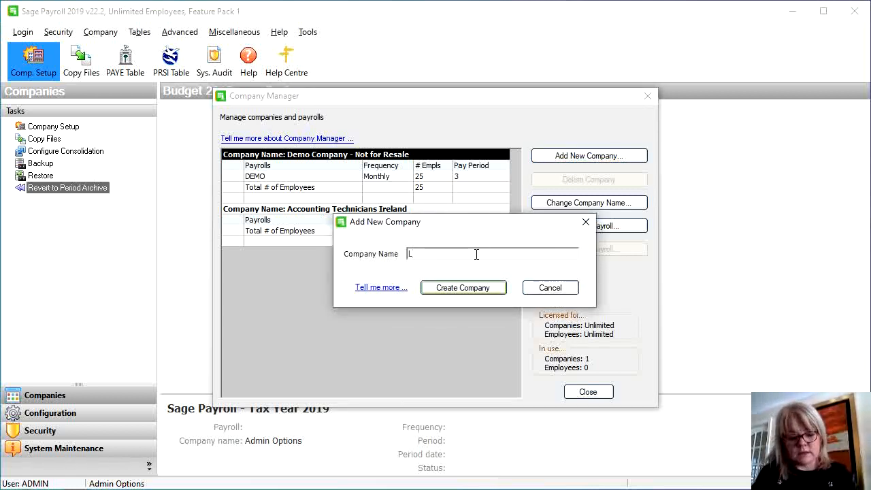
text(eins)
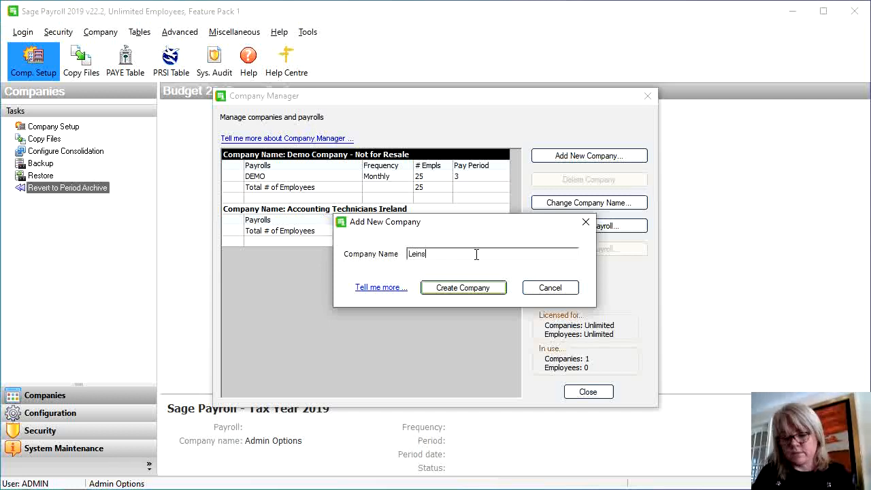
text(ter lt)
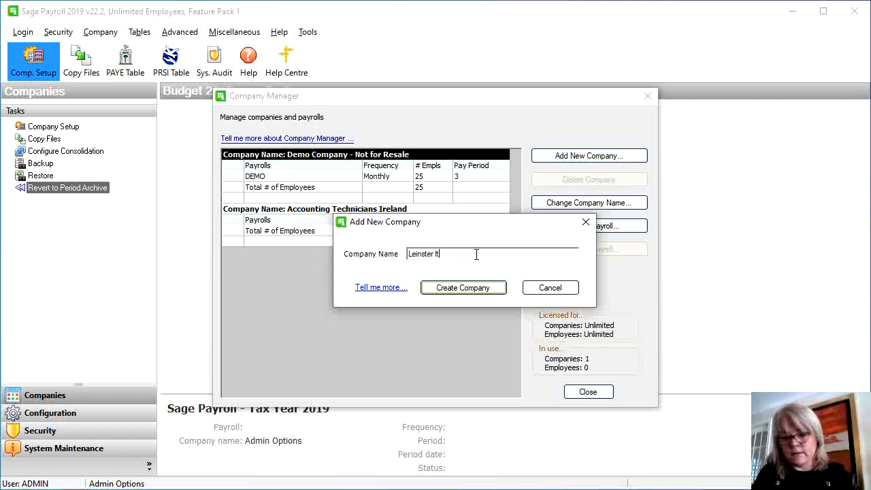
key(BackSpace)
text(Ltd )
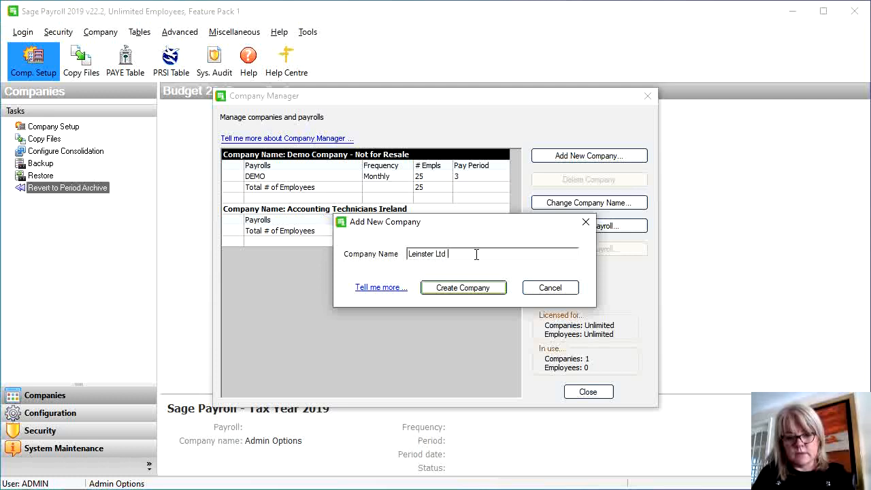
text((Mo)
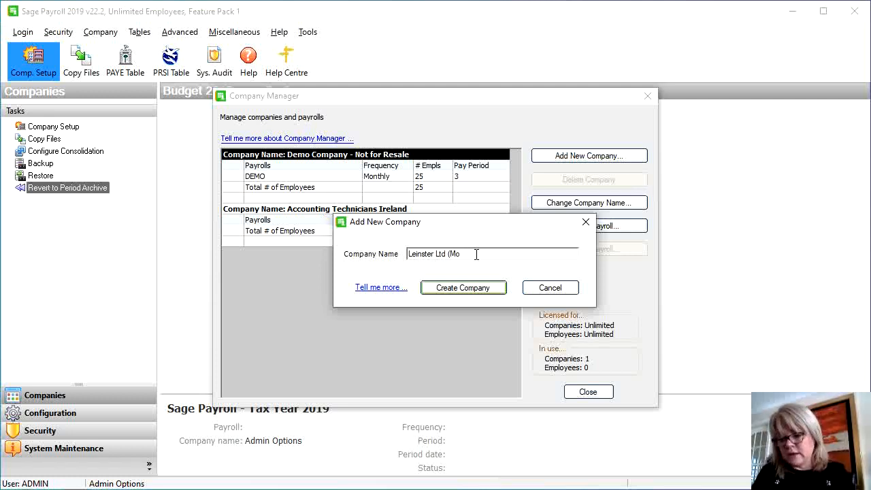
text(c))
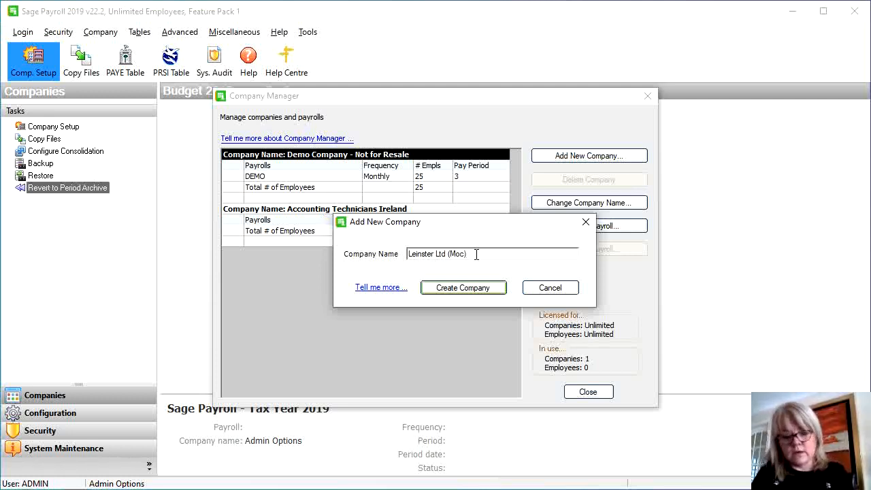
click(482, 291)
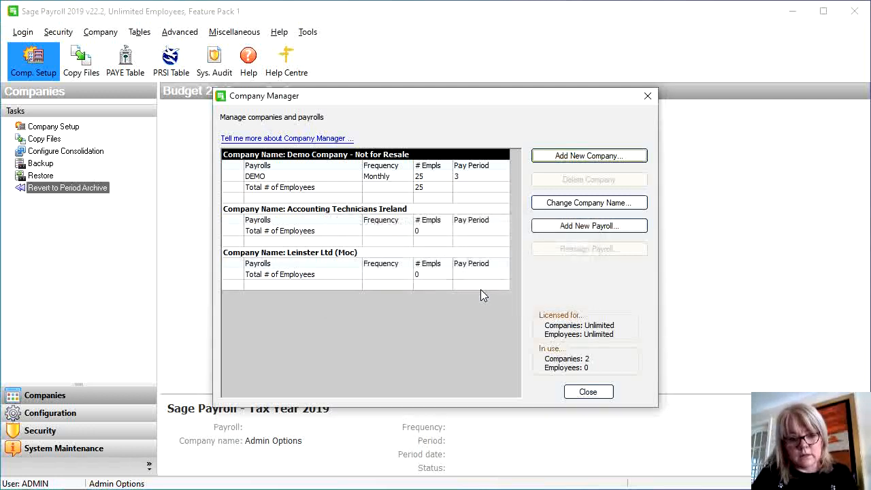
click(346, 254)
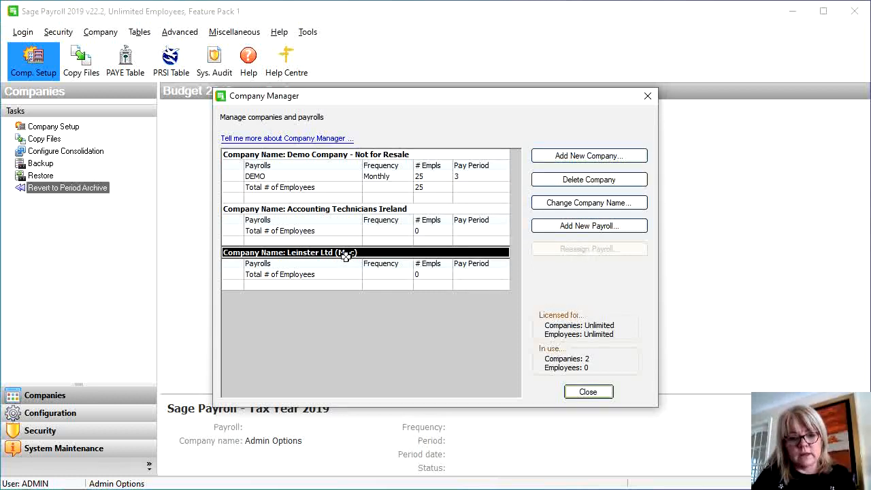
Create payroll LEIN for Leinster Ltd (Moc) with a password and Weekly frequency
click(580, 229)
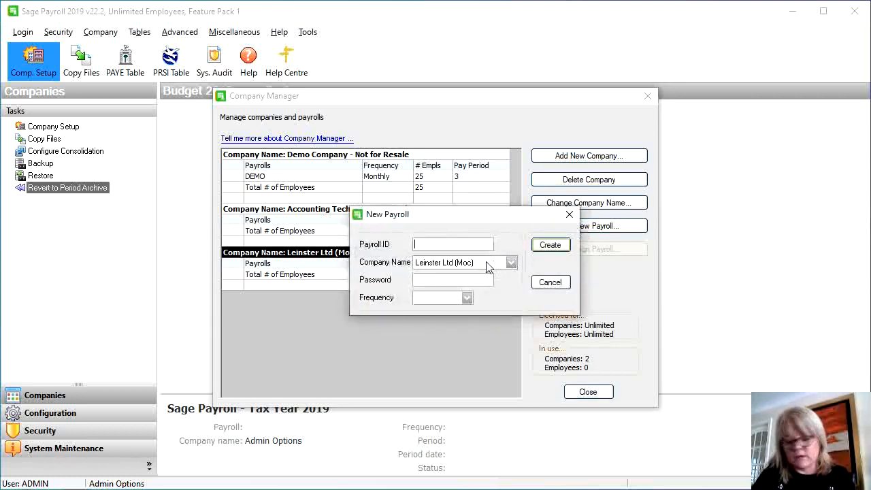
text(L)
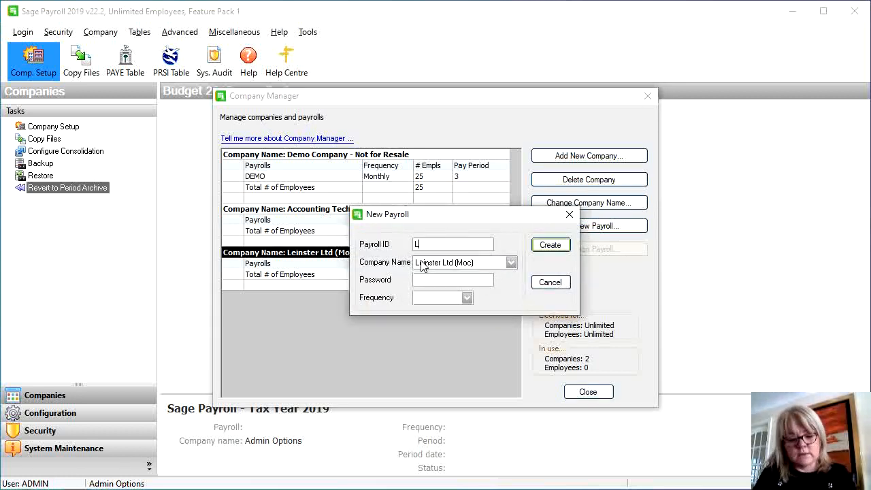
text(EIN)
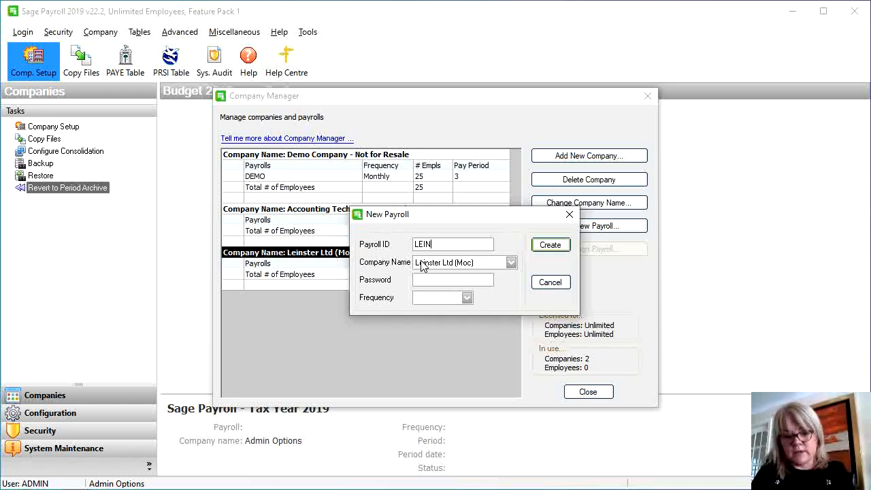
key(Tab)
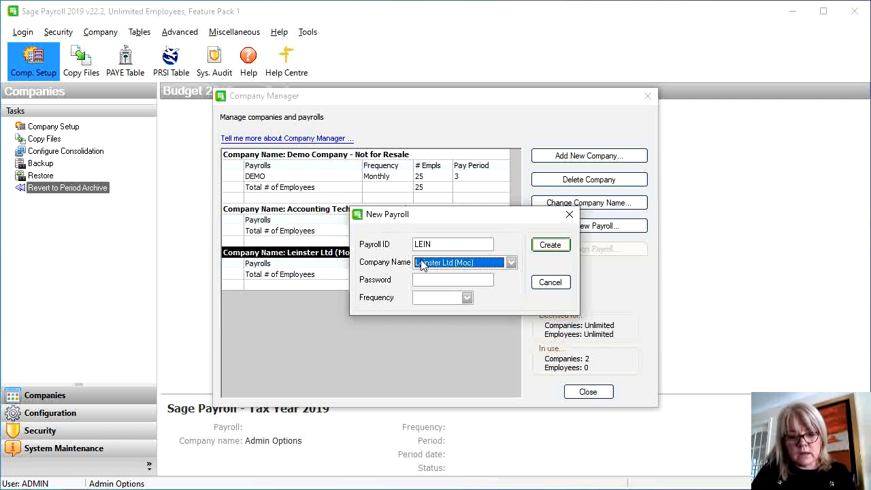
click(423, 279)
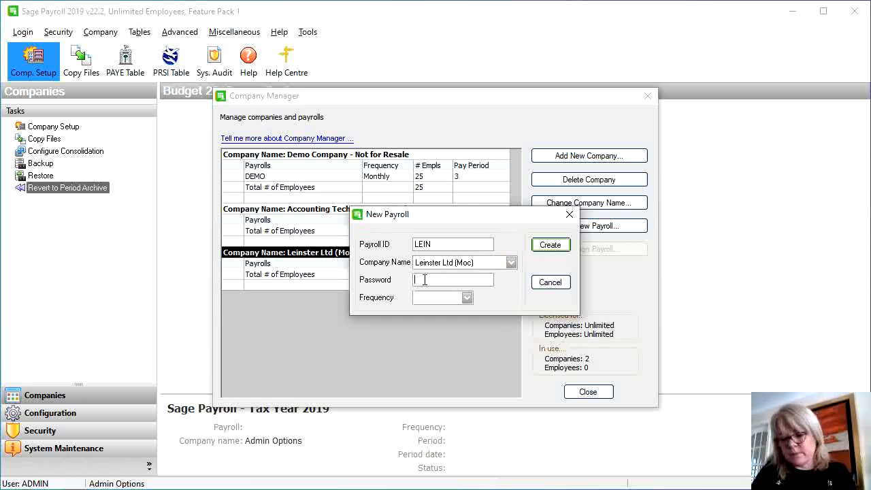
text(PASS)
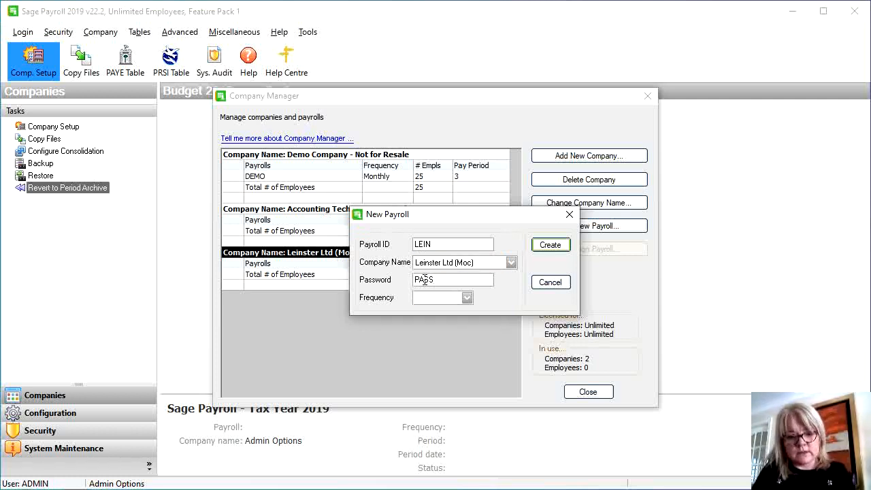
key(Tab)
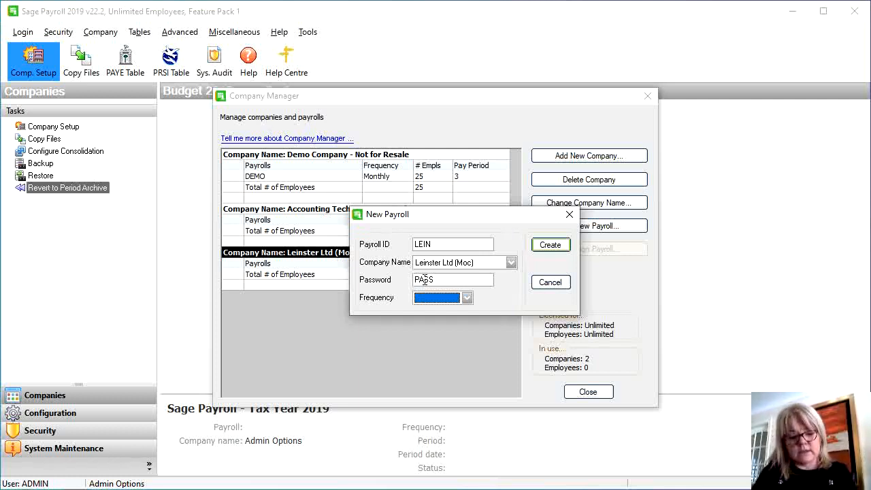
key(w)
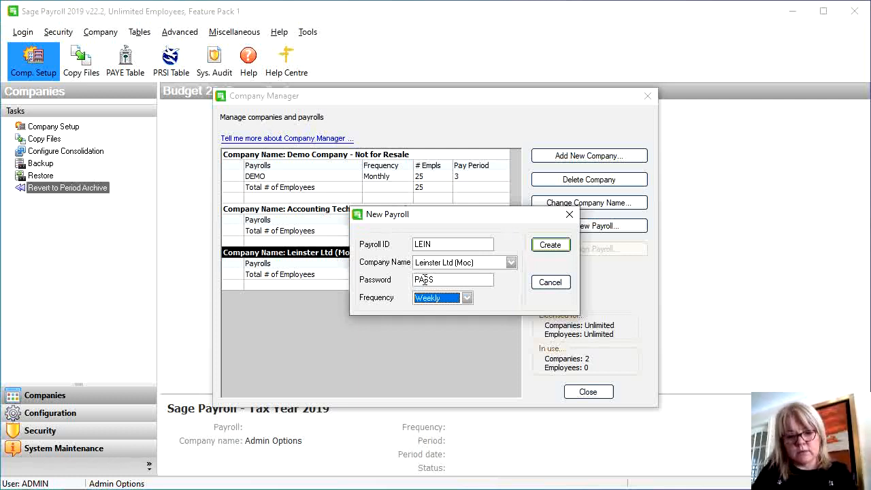
click(467, 298)
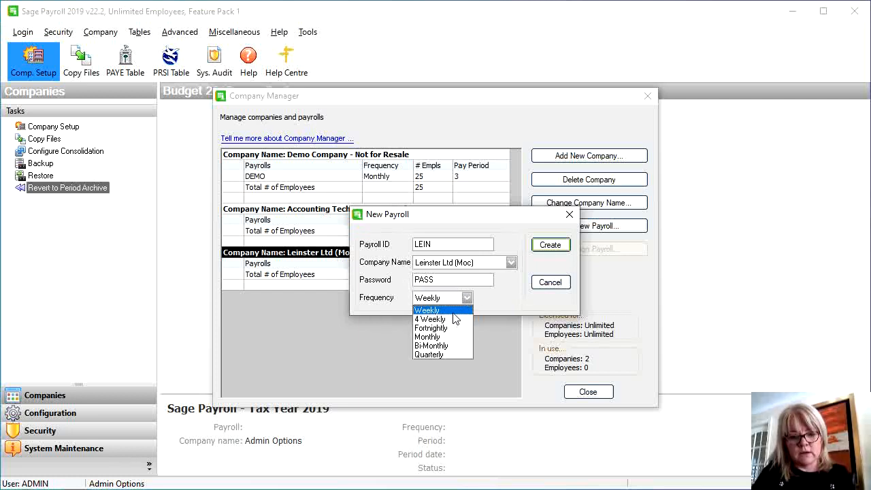
click(454, 311)
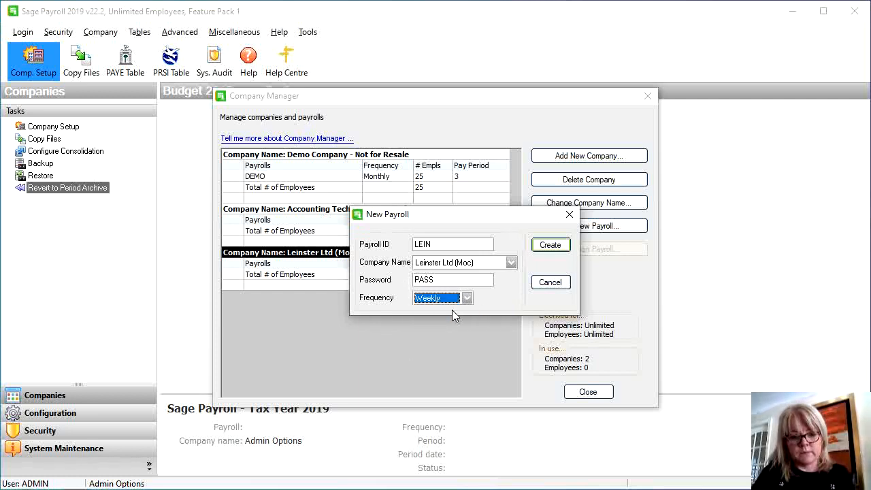
click(551, 246)
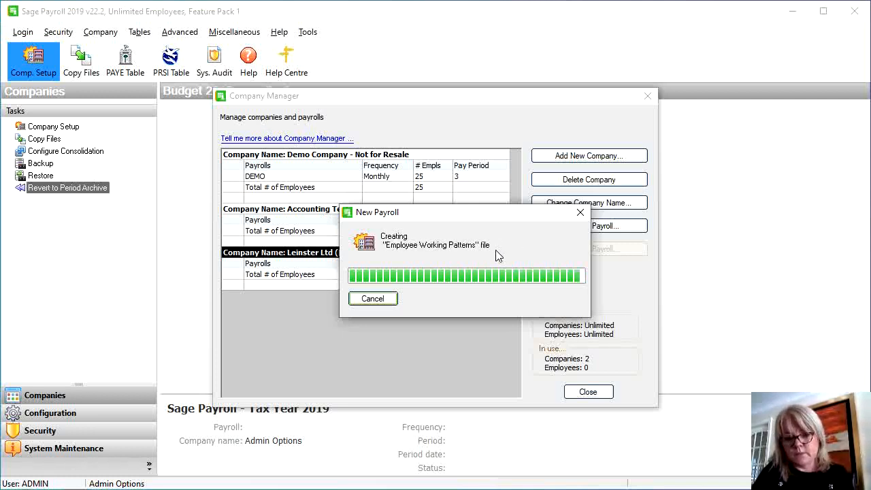
Close Company Manager and log in as USER1 to the LEIN payroll with its passwords
click(588, 394)
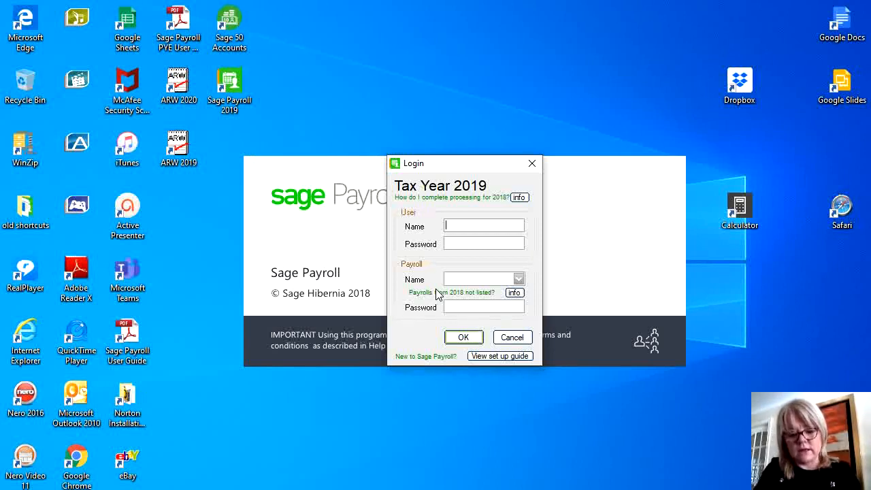
text(USER1)
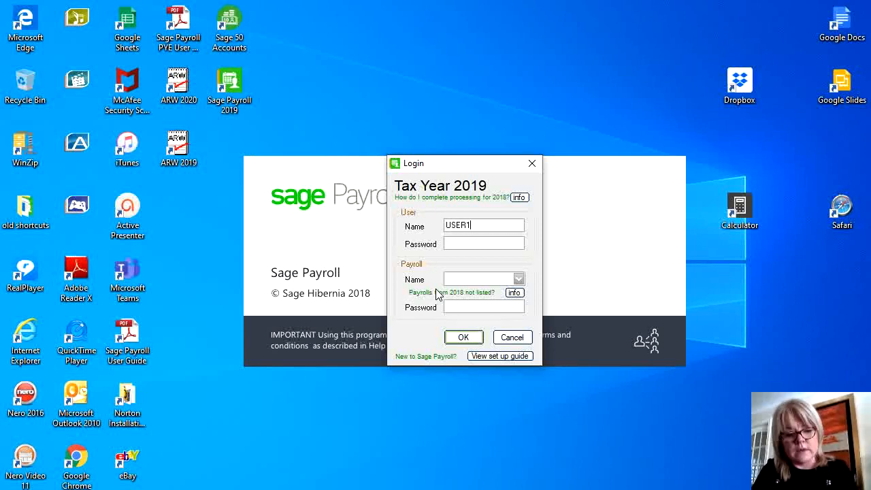
text(****)
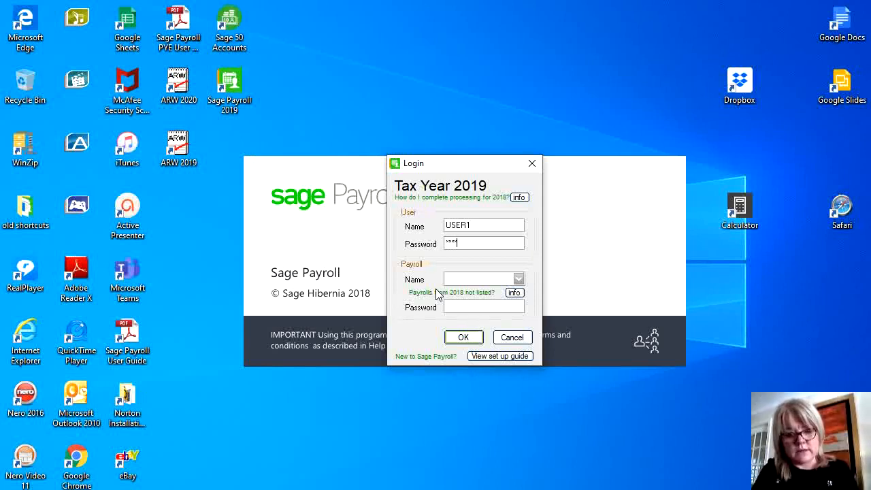
text(LE)
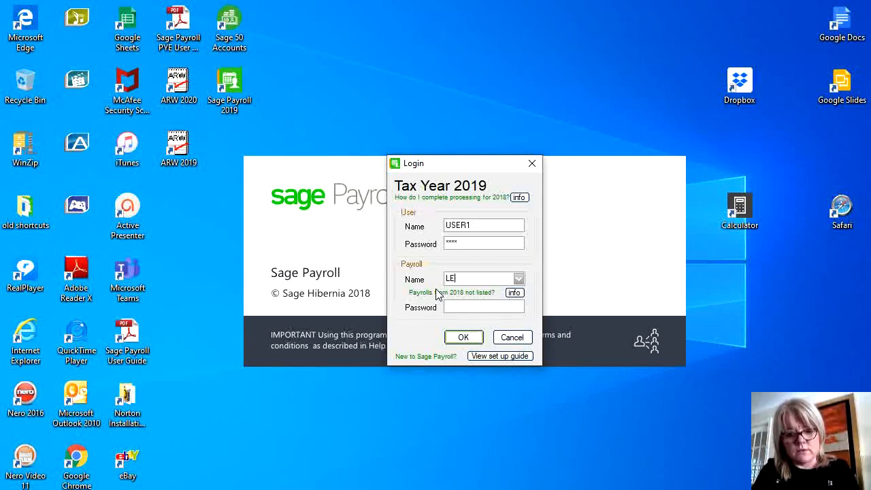
text(IN)
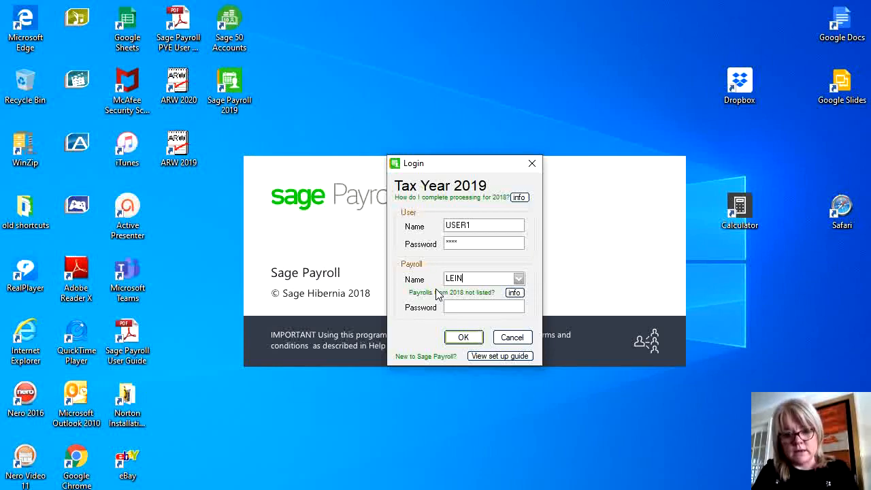
text(****)
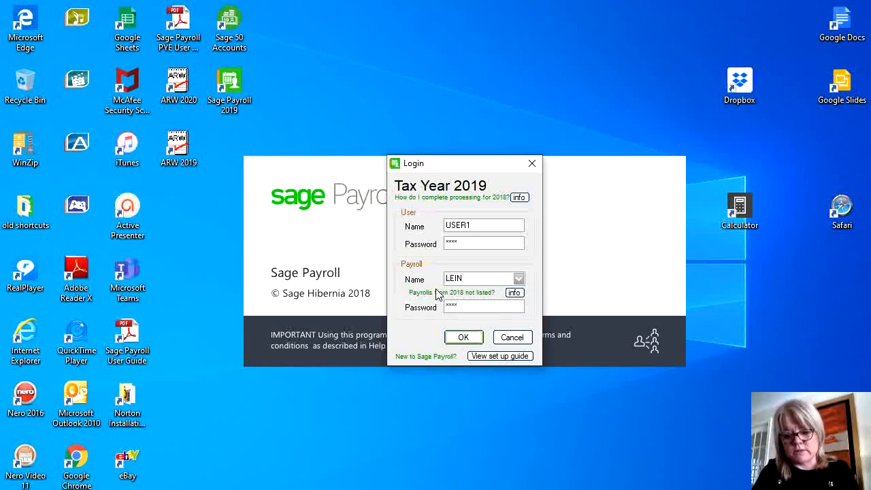
key(Return)
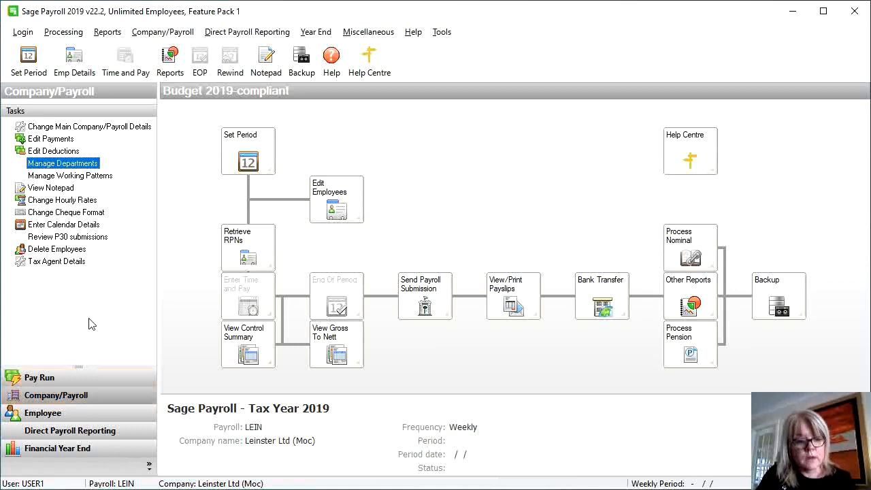
Add departments 01 Accoounts and 02 Administration
click(59, 169)
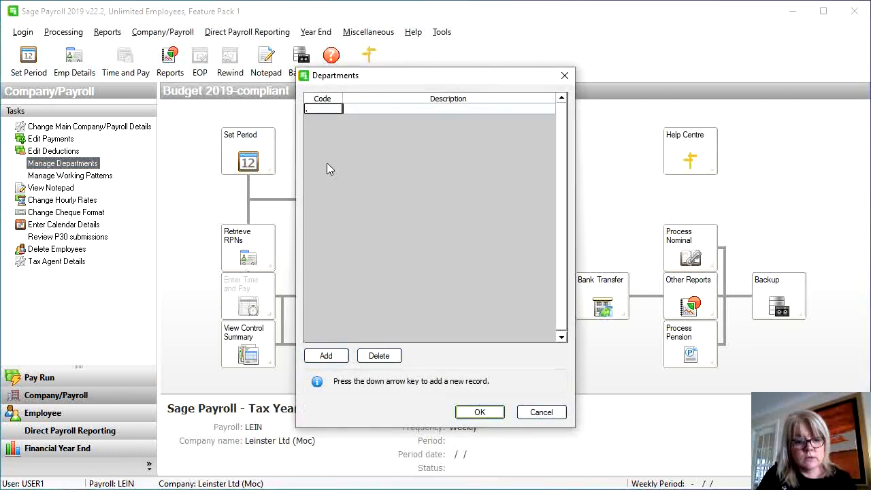
text(01)
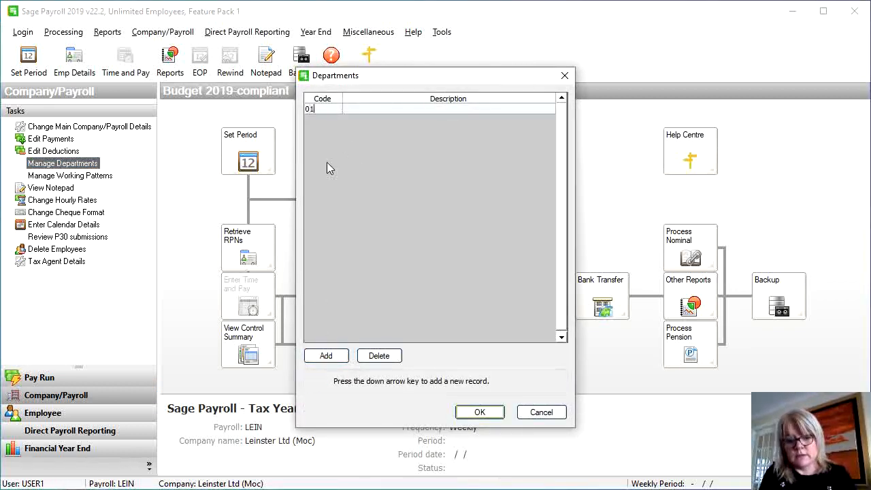
click(375, 110)
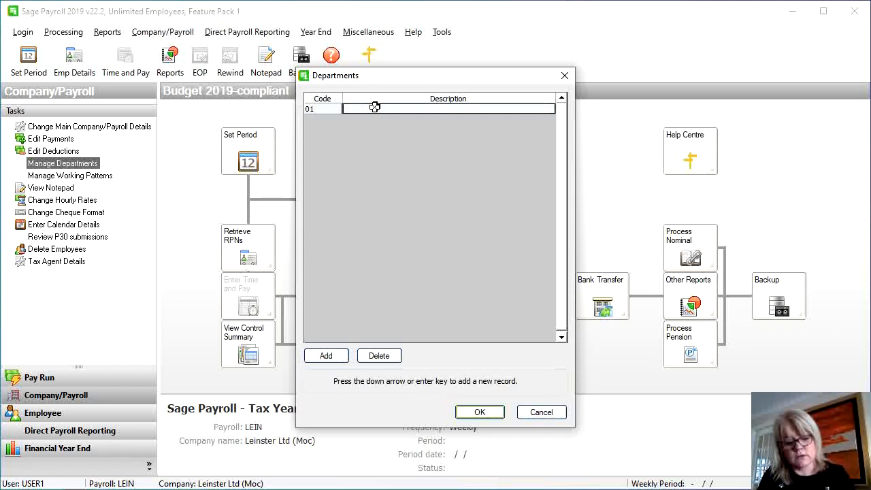
text(Accooun)
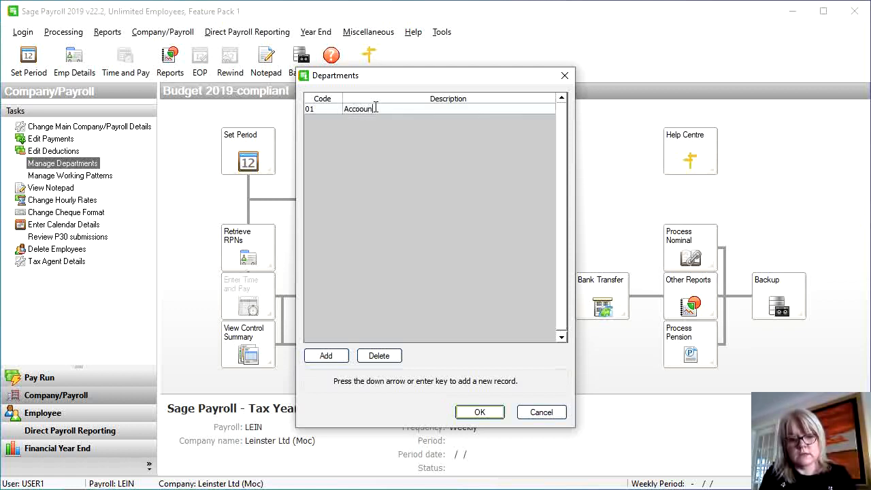
text(ts)
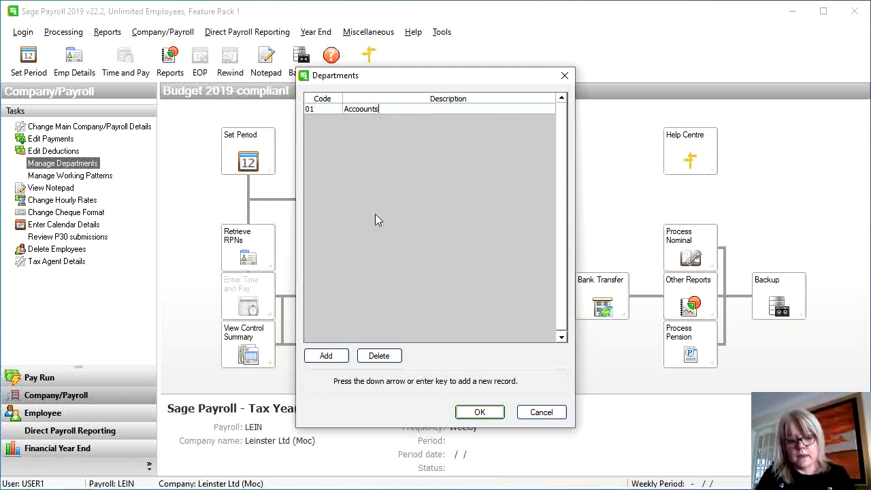
click(330, 356)
text(02)
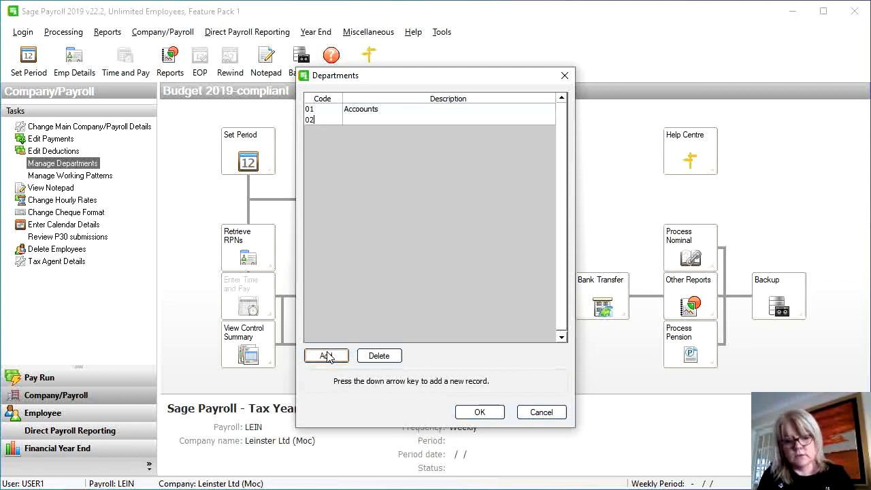
key(Tab)
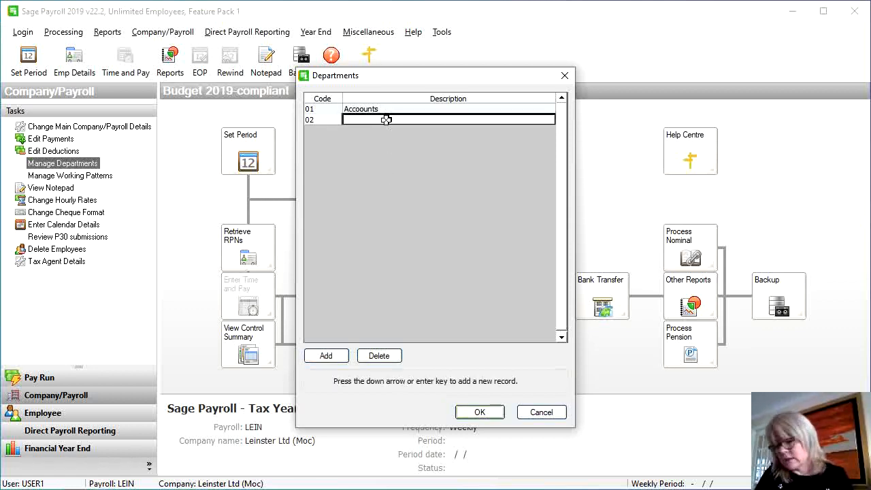
text(Admi)
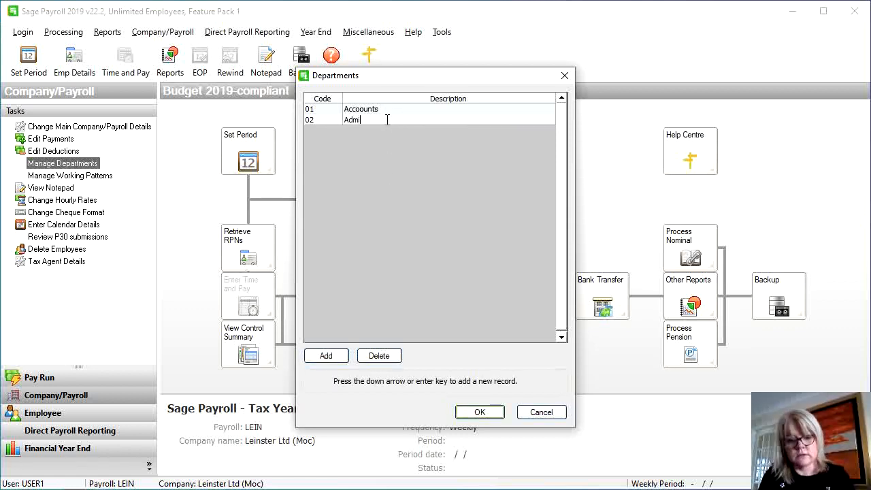
text(nistration)
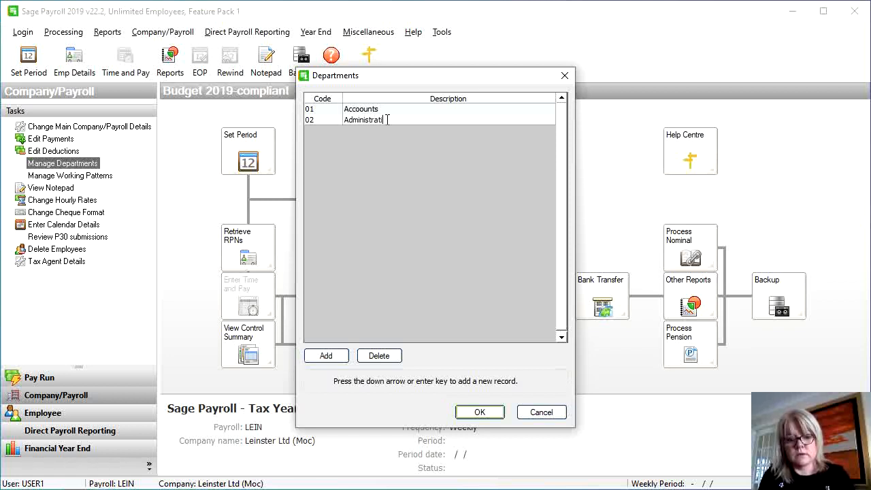
Add departments 03 HR and 04 Marketing
click(328, 355)
text(03)
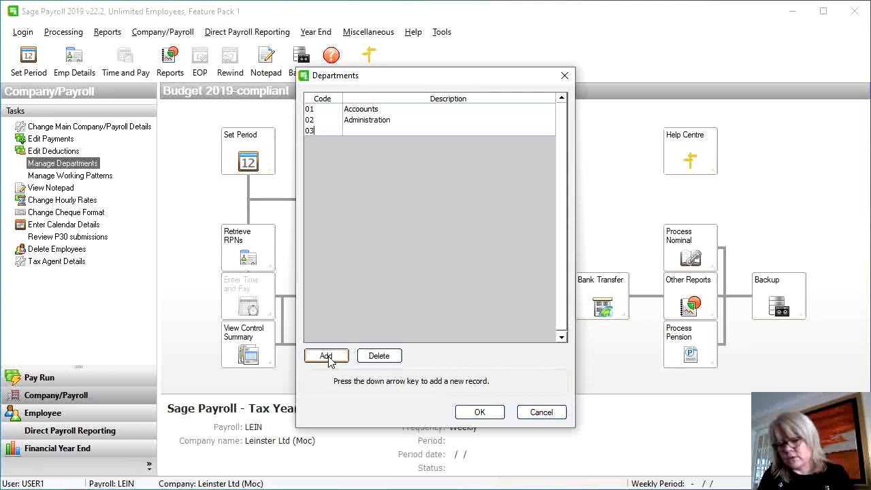
click(386, 131)
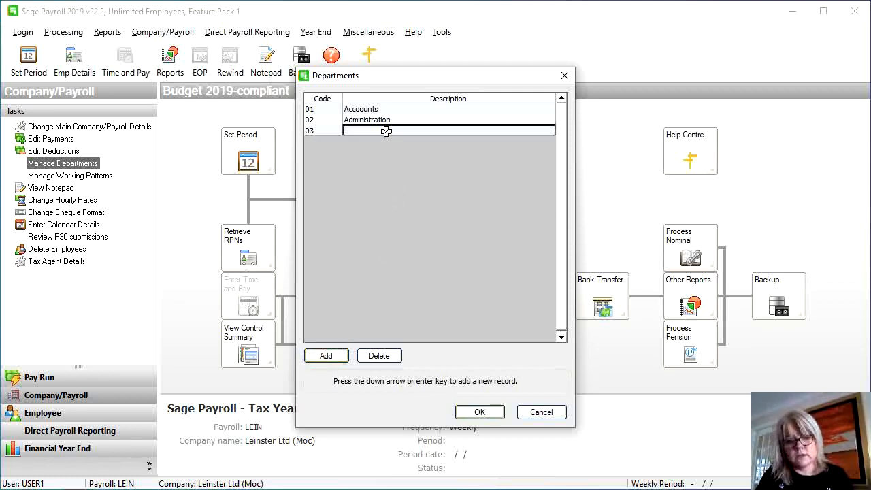
text(HR)
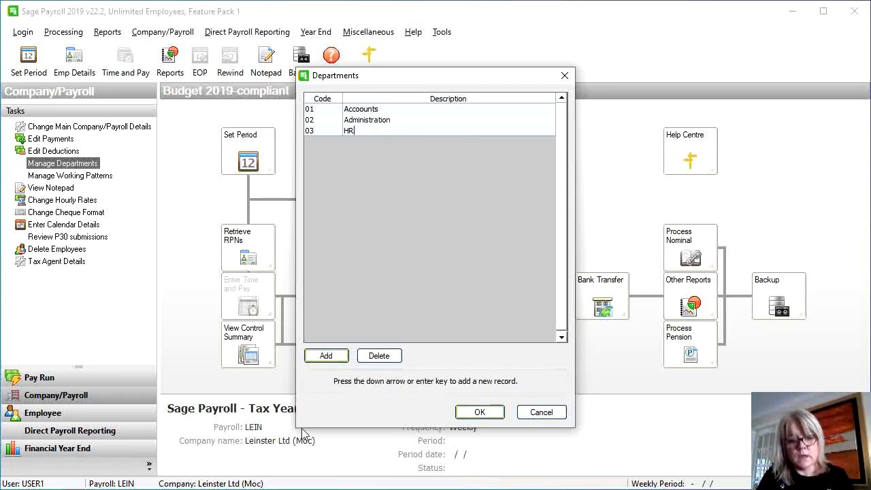
click(339, 356)
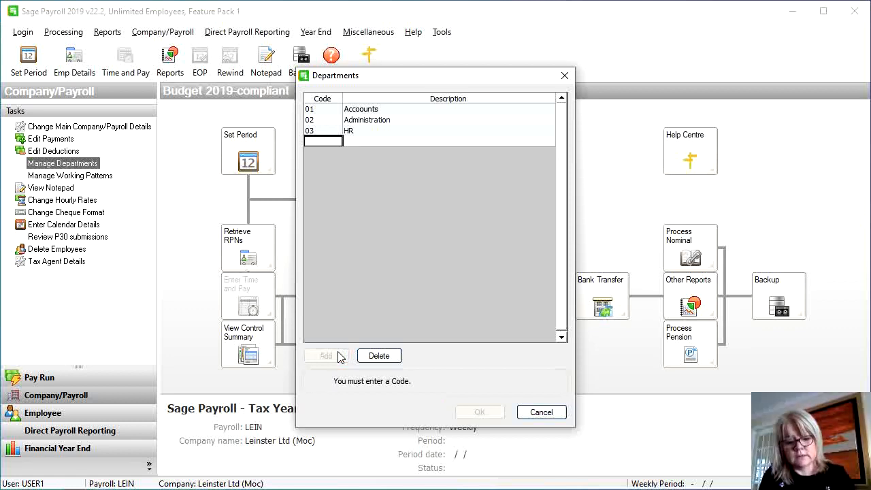
text(04)
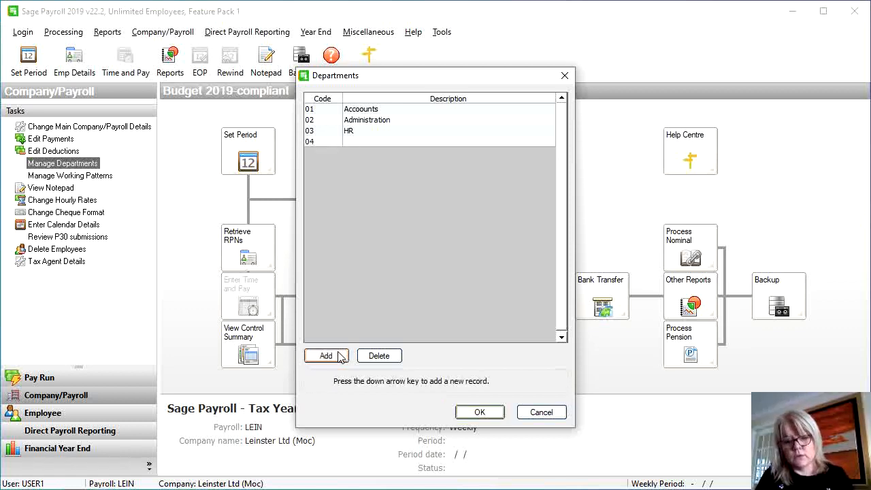
click(371, 141)
text(Marketing)
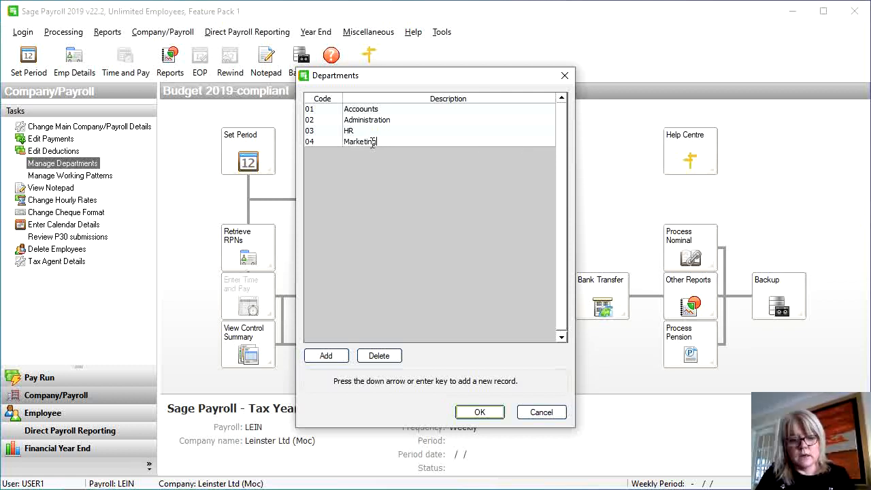
Save the four departments, then review the Basic, Time + 1/2, Double and Salary payment types
click(469, 413)
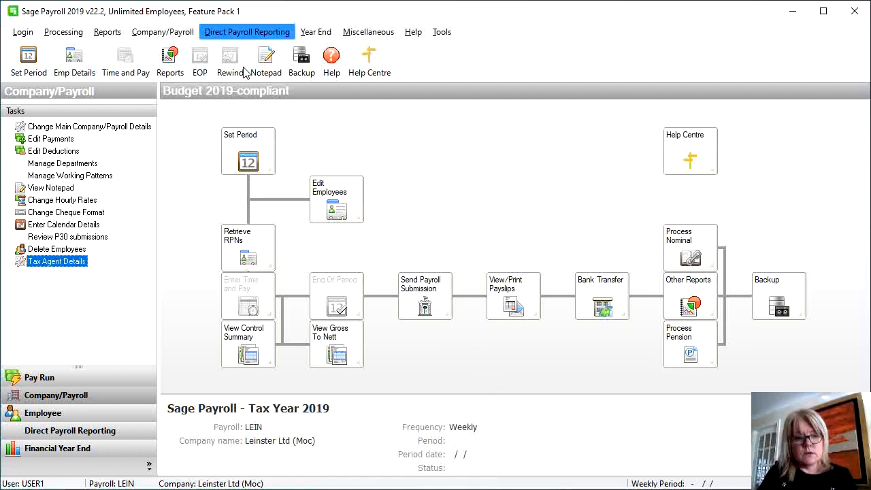
click(168, 40)
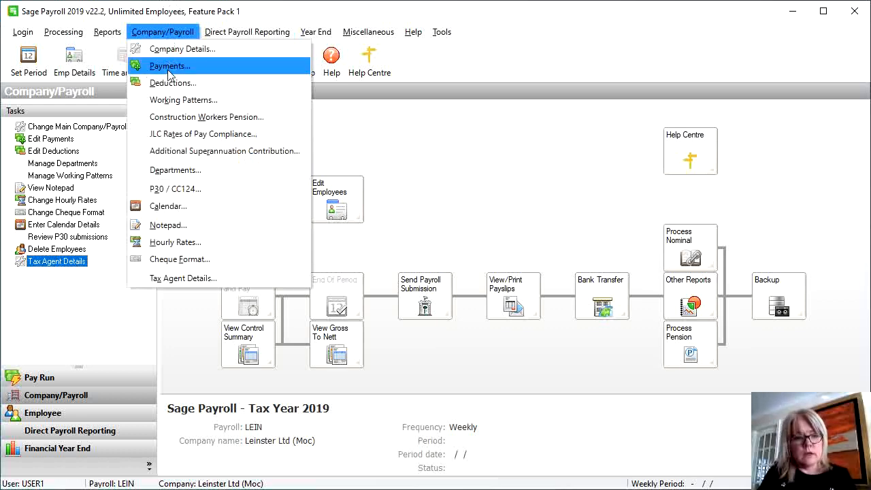
click(170, 66)
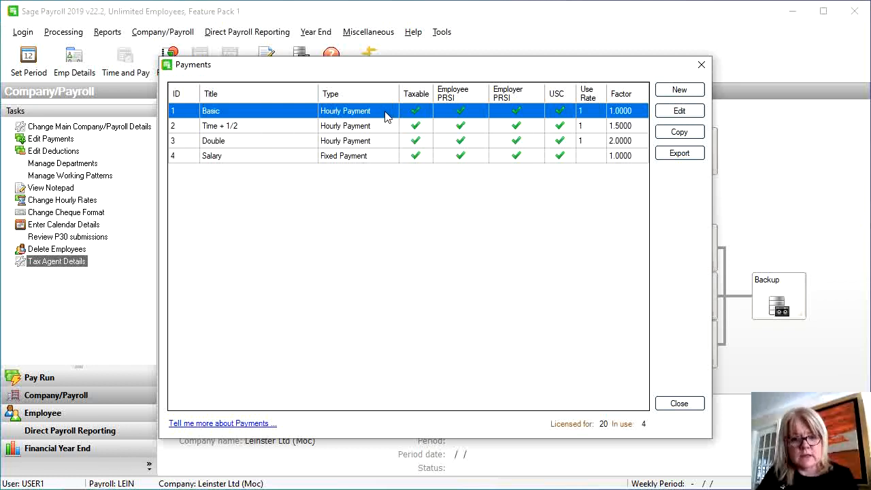
click(280, 131)
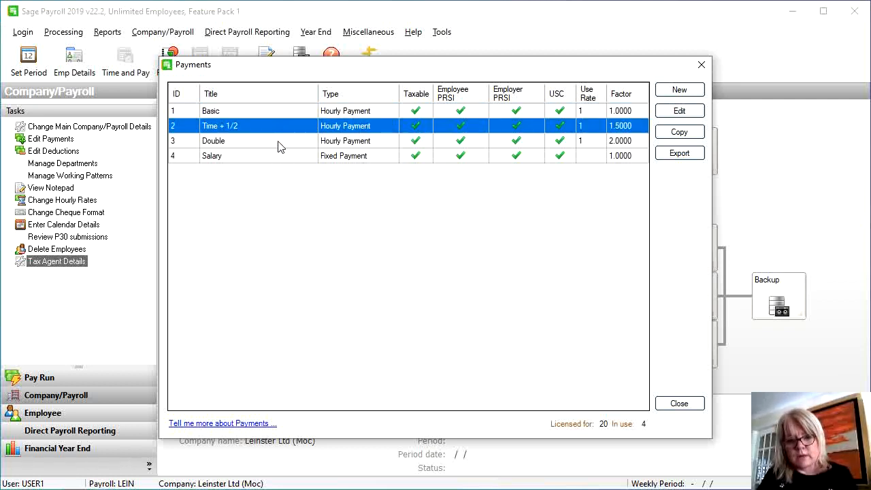
click(279, 147)
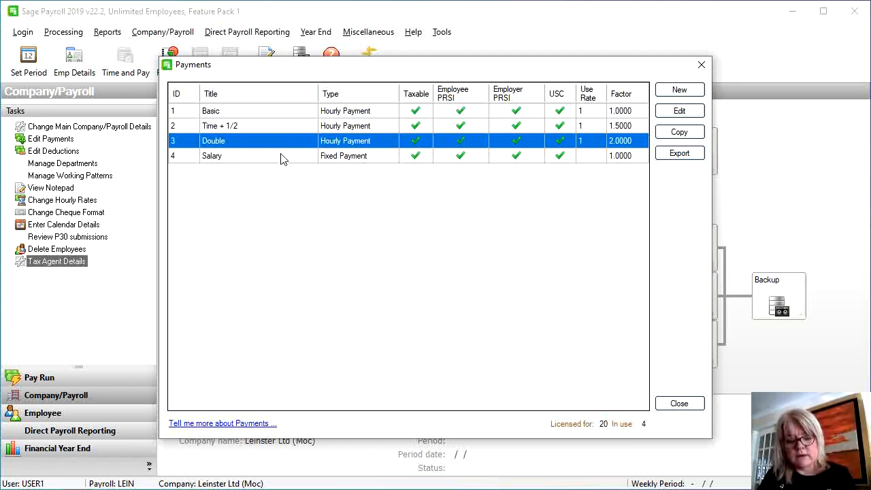
click(282, 158)
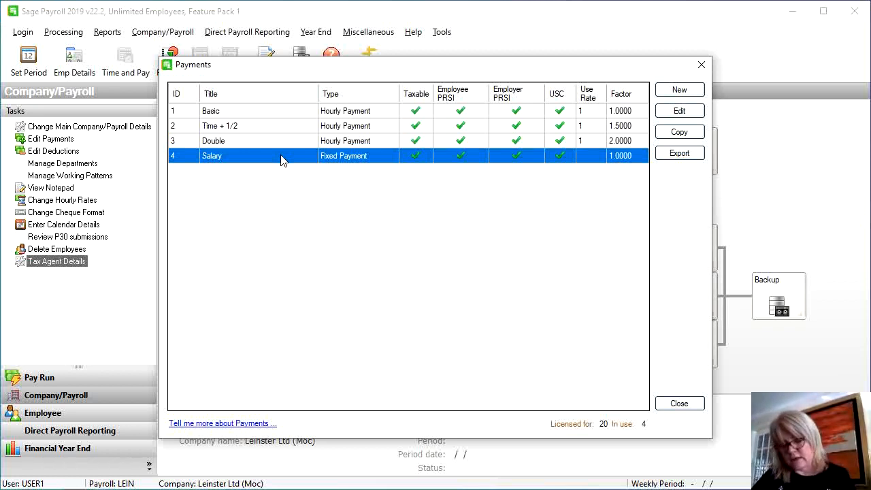
Add payment 5, Commission, as a variable amount each pay period
click(673, 91)
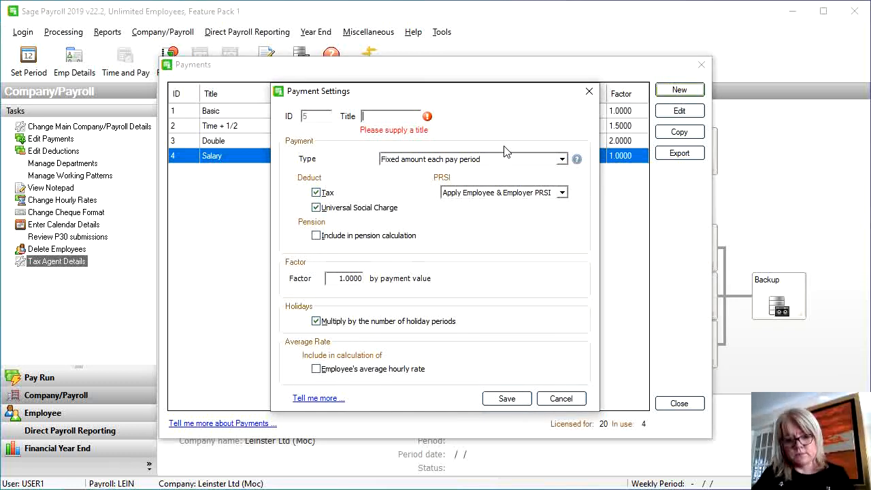
text(Commi)
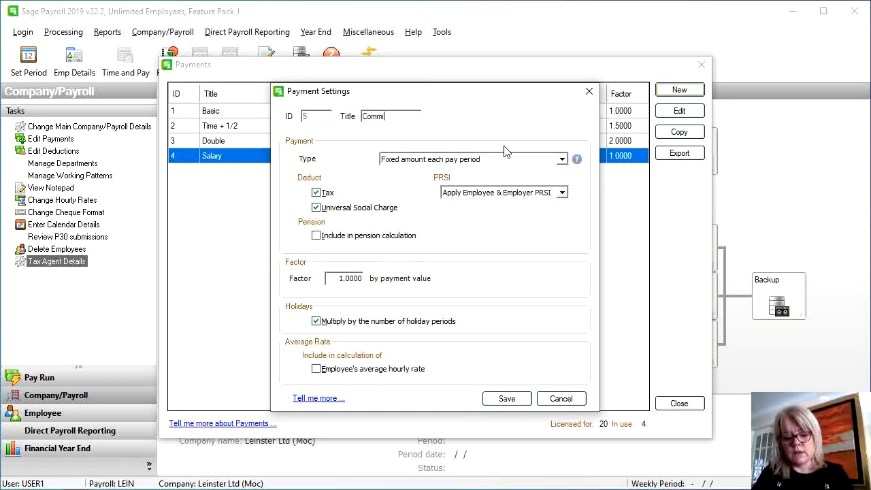
text(ssion)
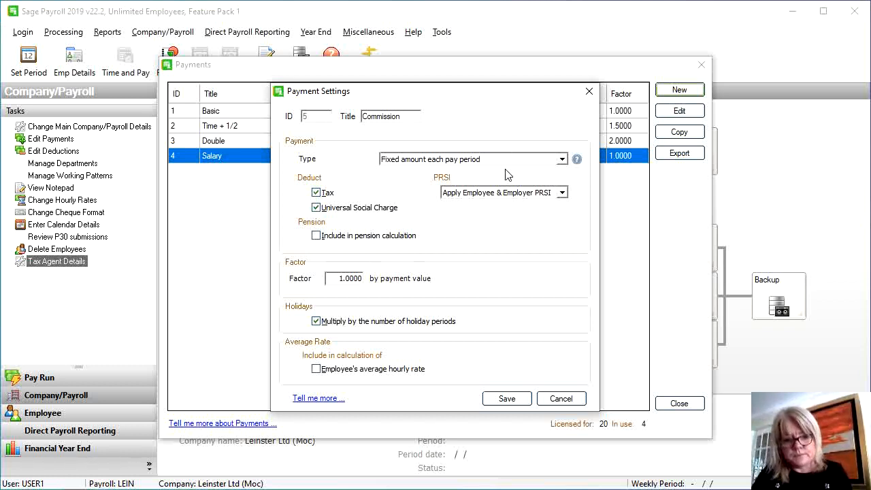
click(491, 159)
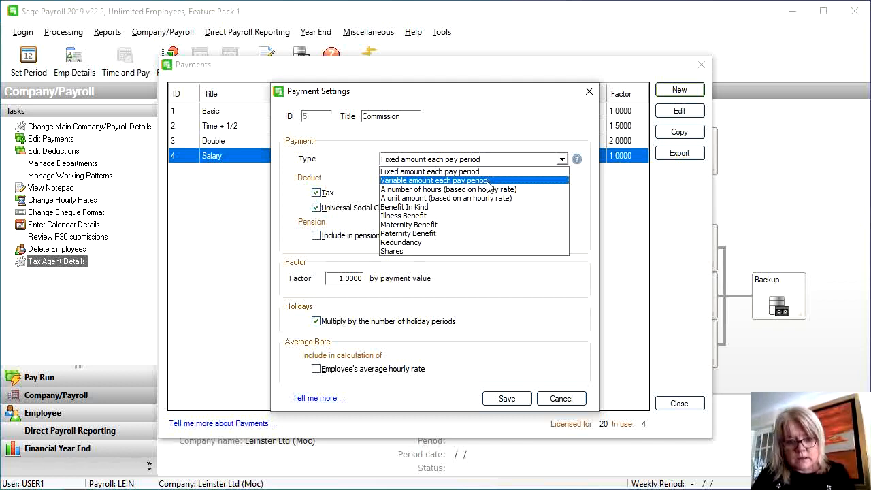
click(490, 180)
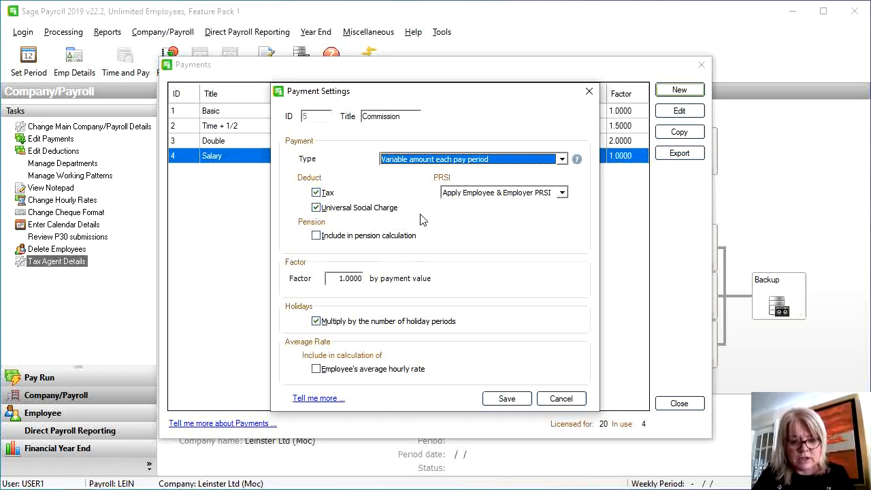
click(520, 399)
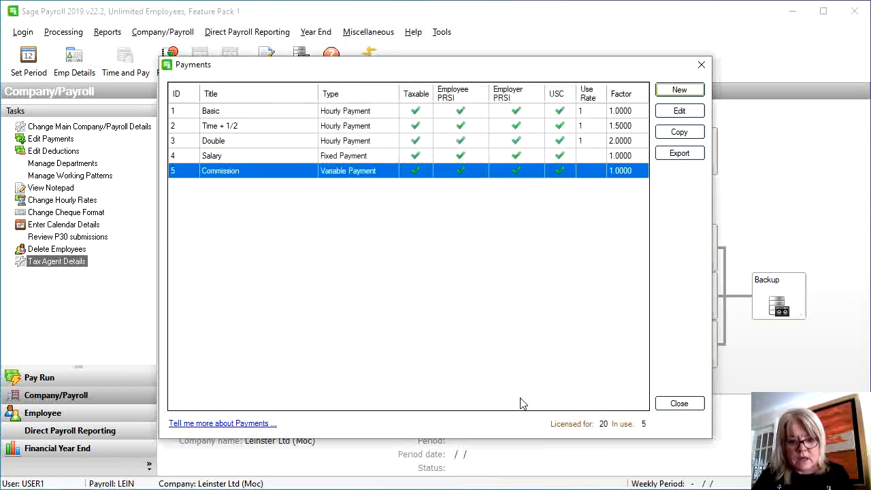
Add payment 6, Bonus, as a fixed amount each pay period
click(679, 90)
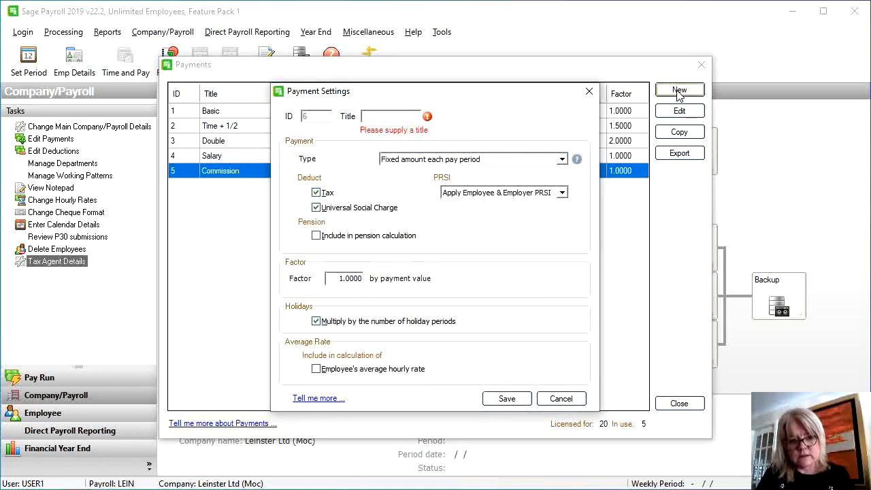
text(Bonus)
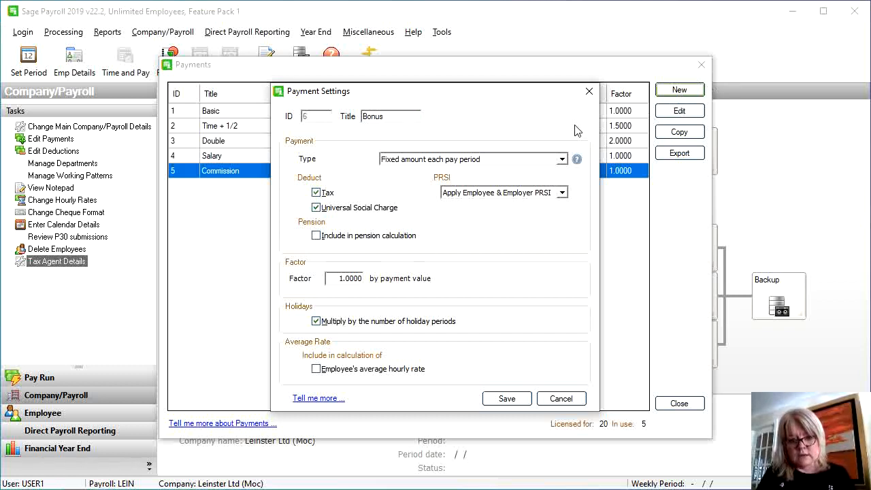
click(542, 161)
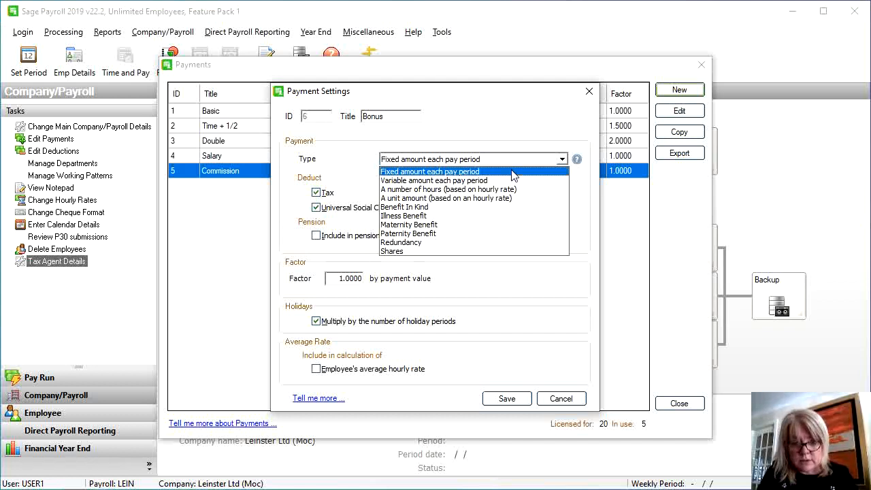
click(514, 172)
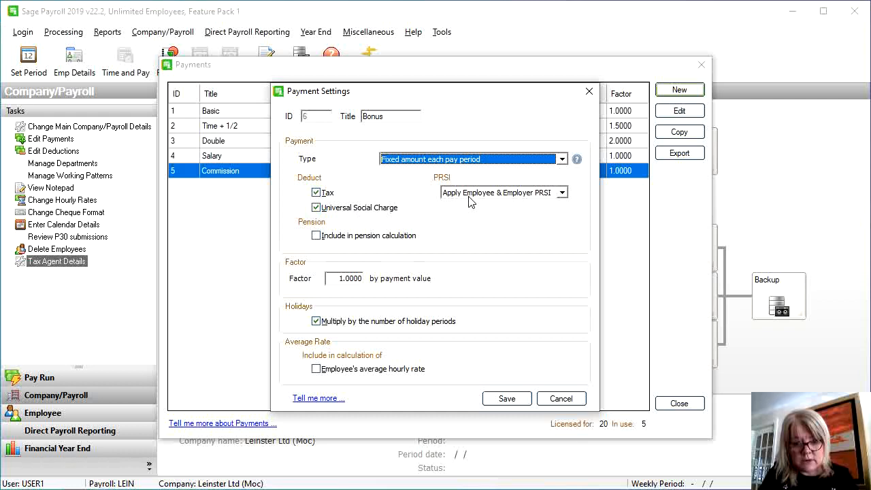
click(518, 400)
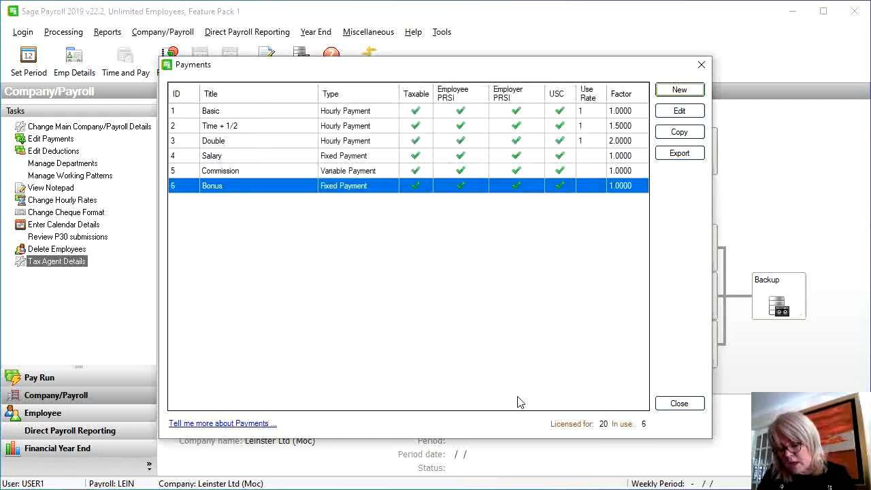
click(678, 90)
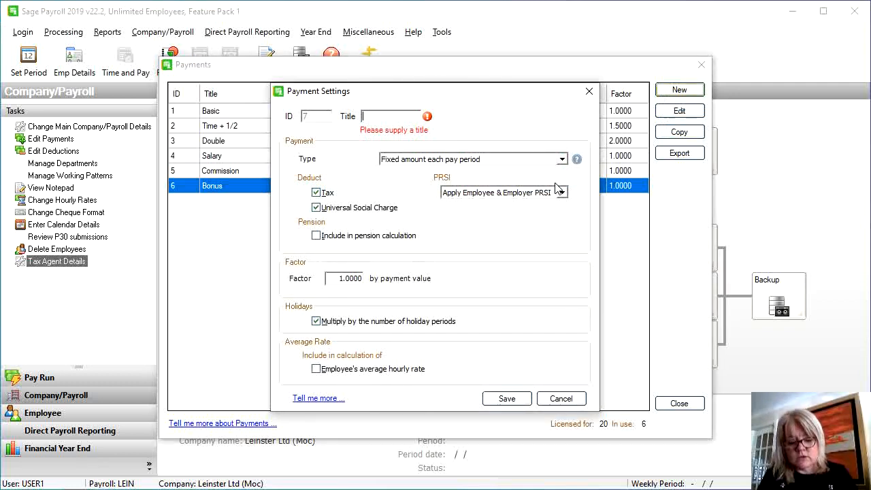
Title payment 7 Travel Exp as a fixed amount each pay period
text(Travel Ex)
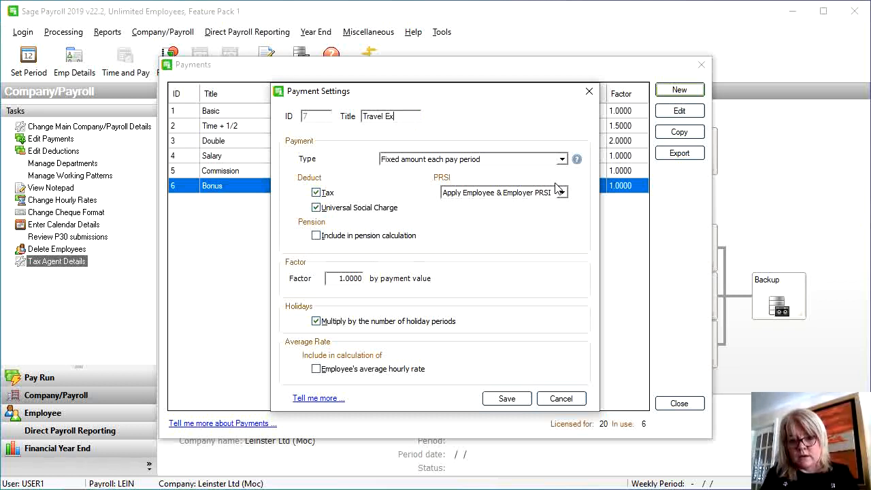
key(BackSpace)
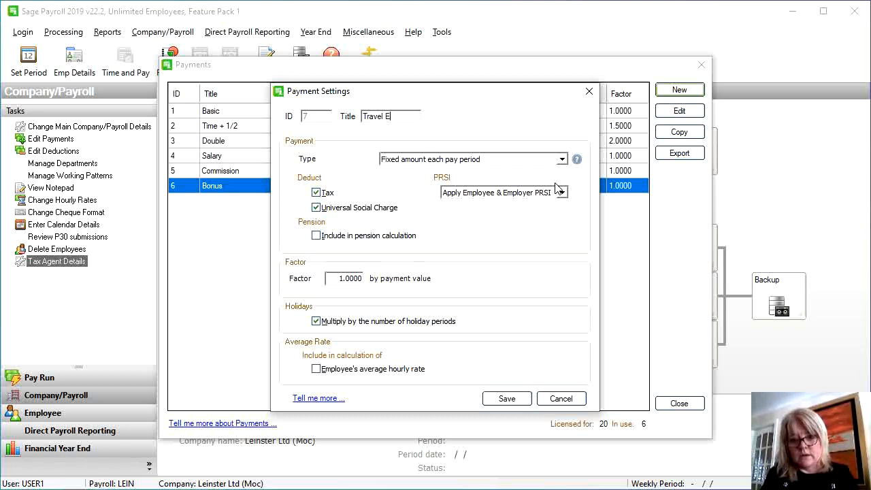
text(xp)
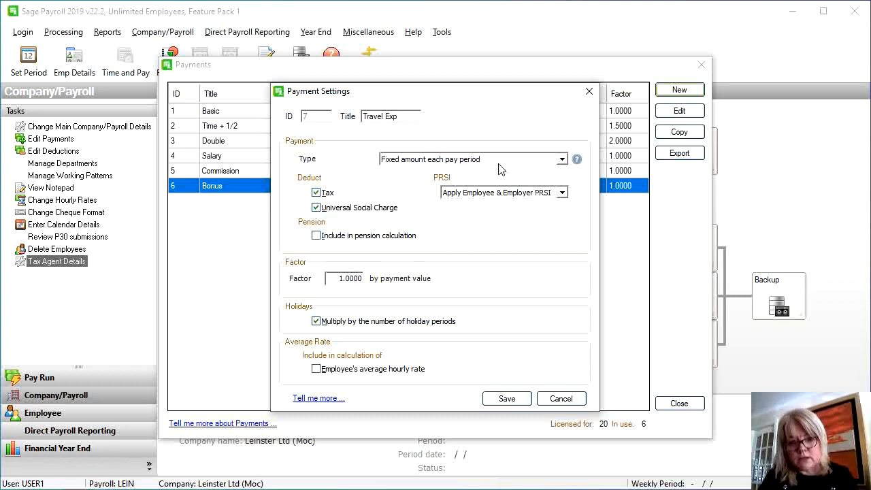
click(460, 162)
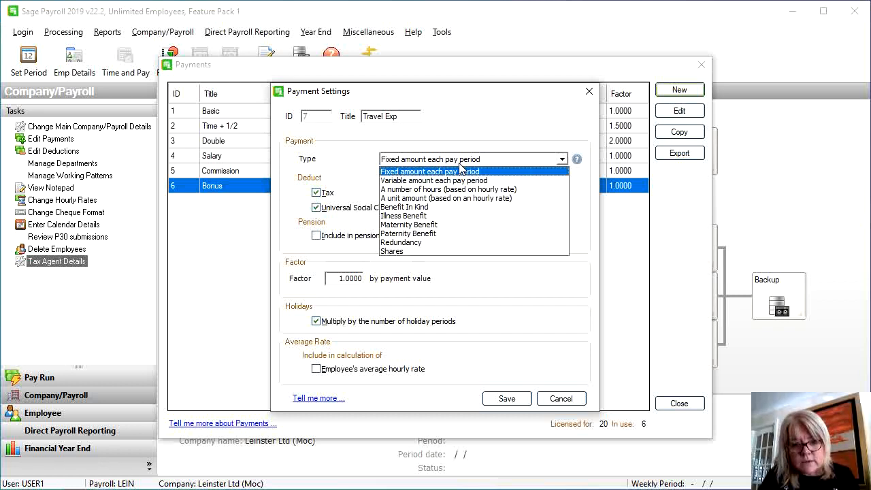
click(460, 173)
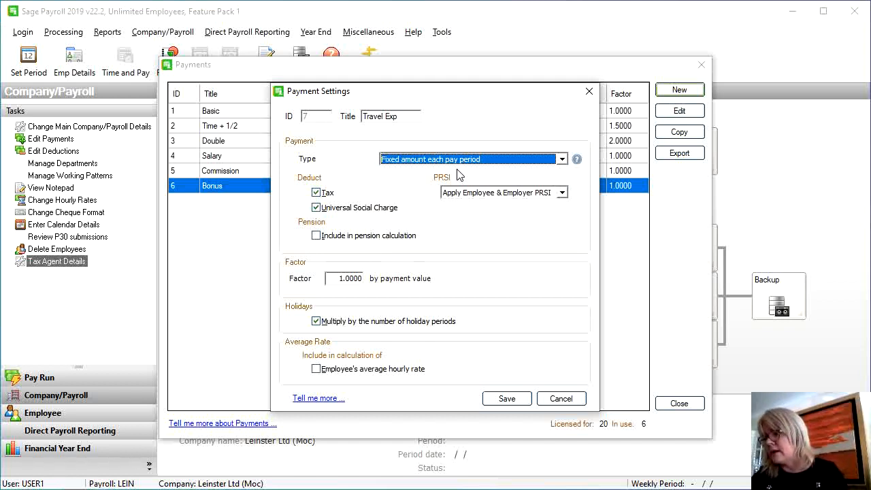
Exempt Travel Exp from tax, USC and PRSI, save it, and close the Payments list
click(315, 193)
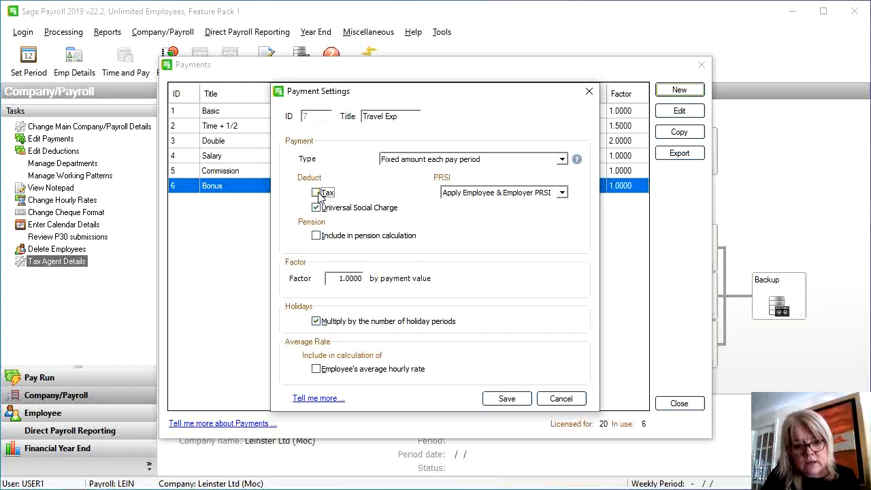
click(317, 208)
click(317, 208)
click(476, 193)
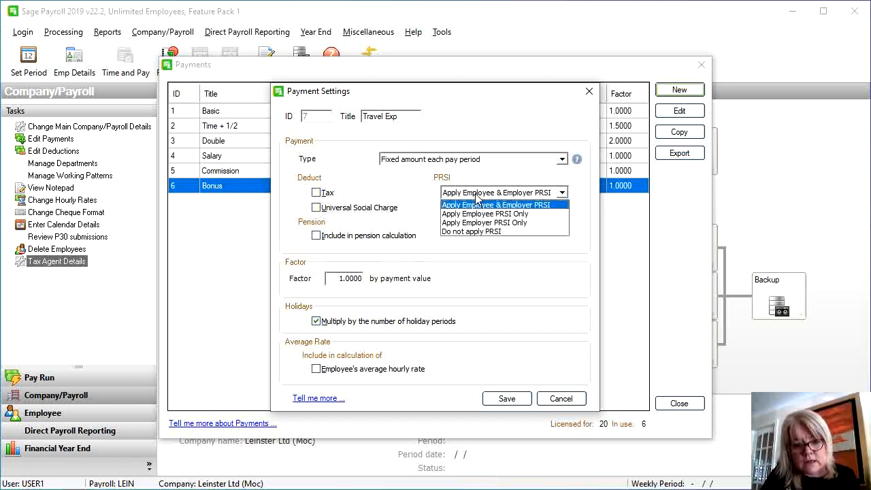
click(467, 232)
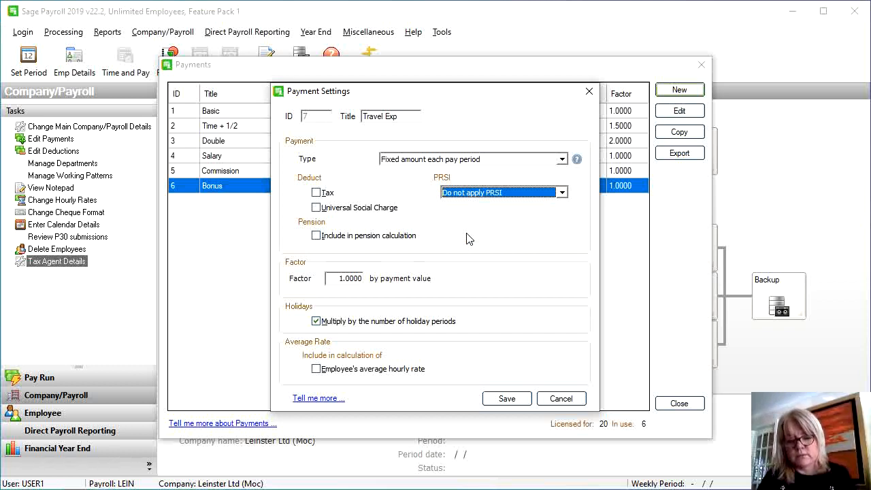
click(513, 399)
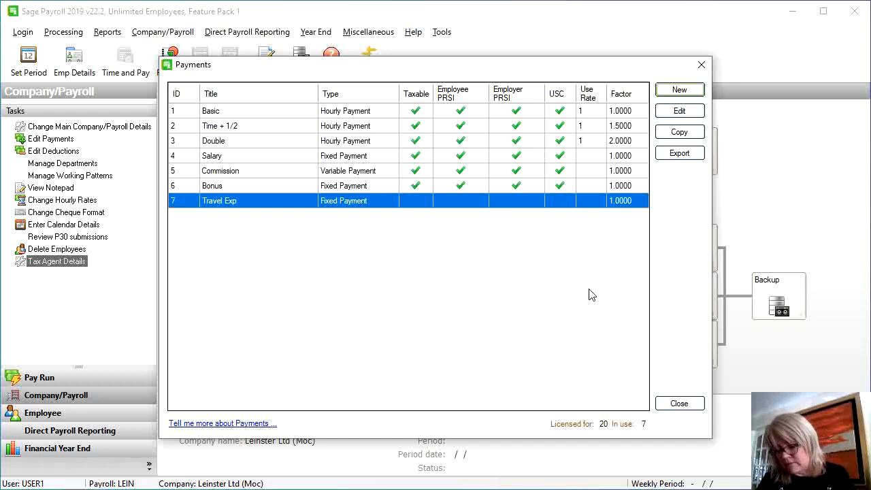
click(667, 407)
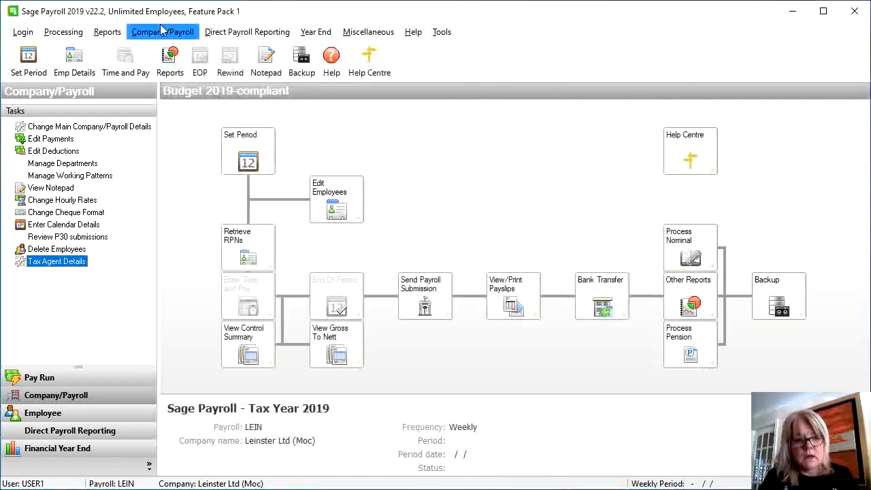
Open the company Deductions list and start a new deduction titled 'Trade U'
click(162, 31)
click(173, 81)
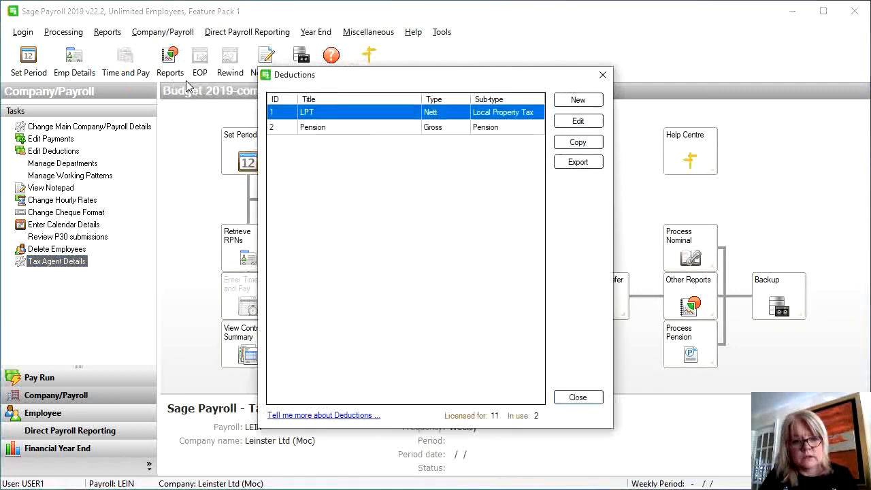
click(349, 133)
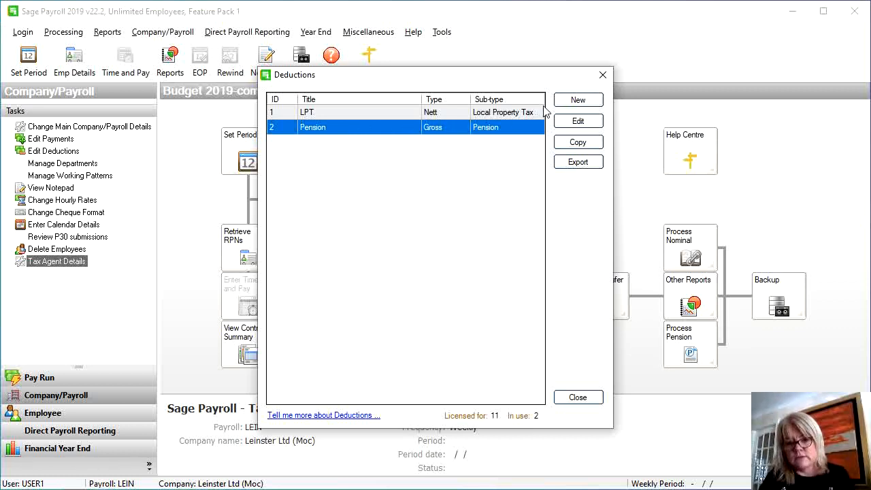
click(577, 109)
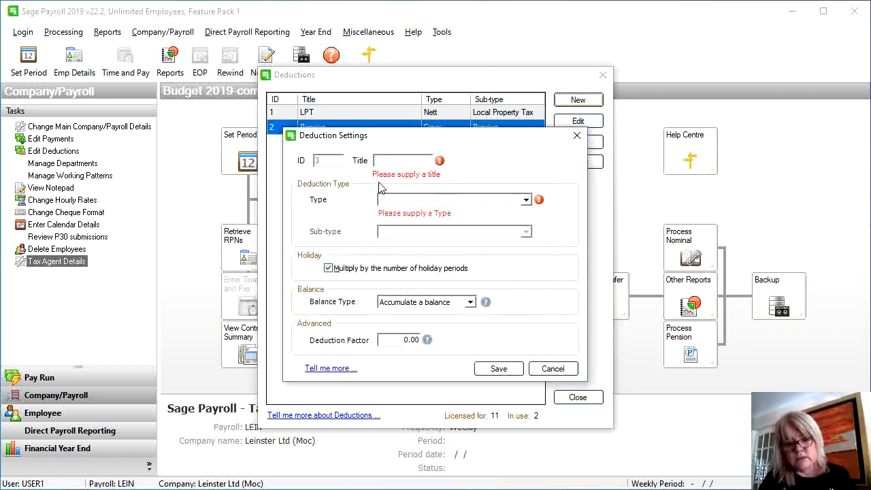
text(Trade U)
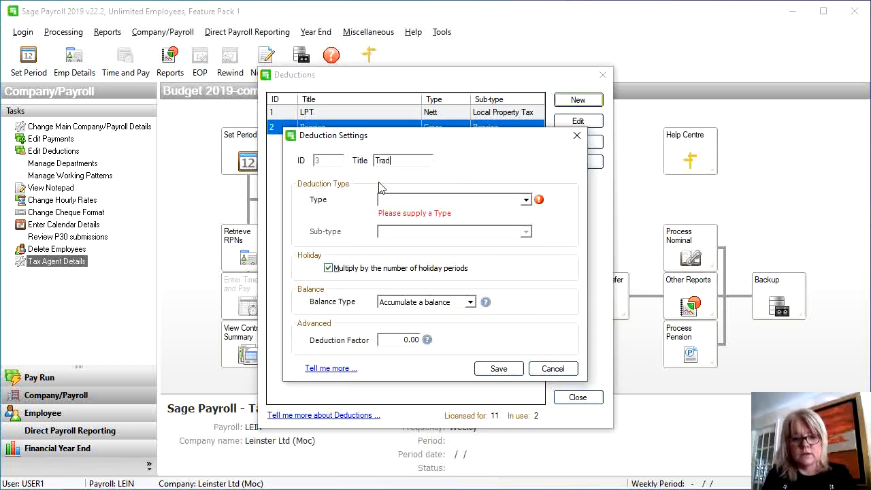
text(io)
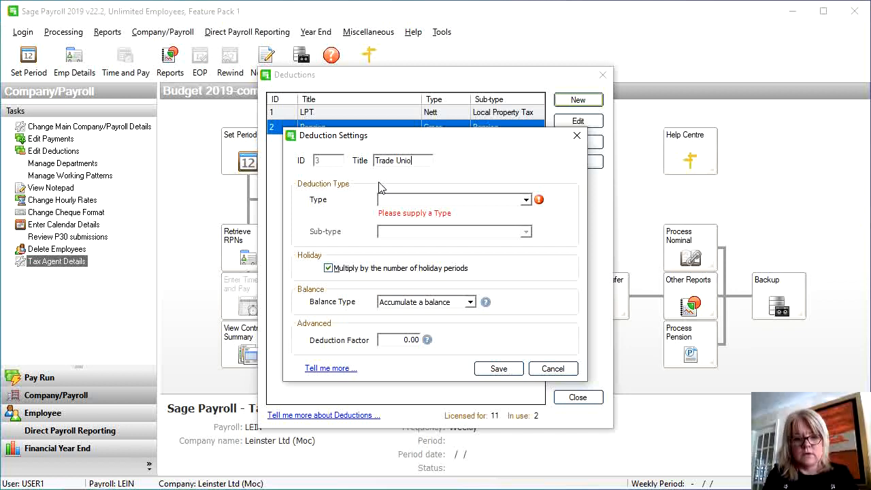
key(BackSpace)
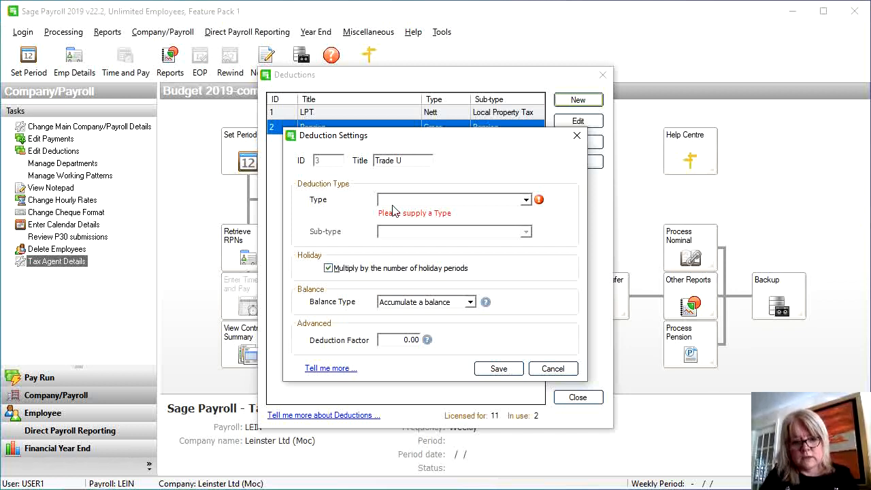
Make Trade U a Nett (After Tax, PRSI & USC) deduction with Standard sub-type and save it
click(393, 202)
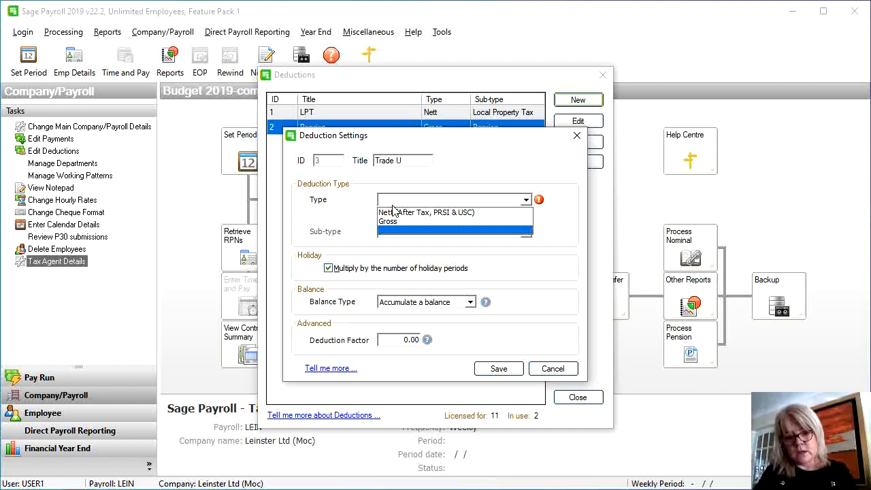
click(398, 213)
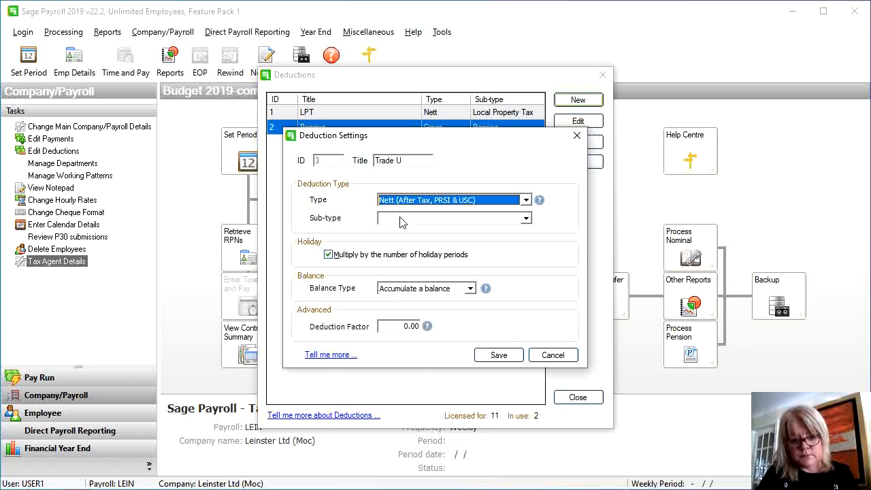
click(401, 221)
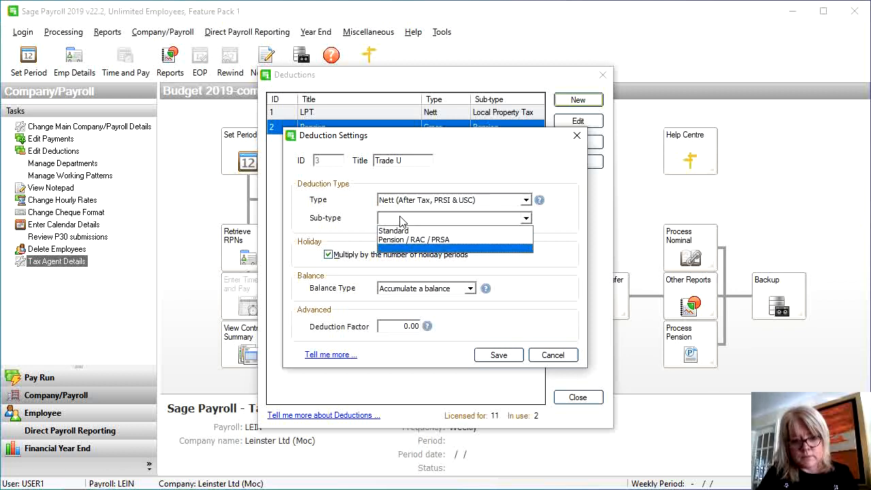
click(402, 220)
click(401, 220)
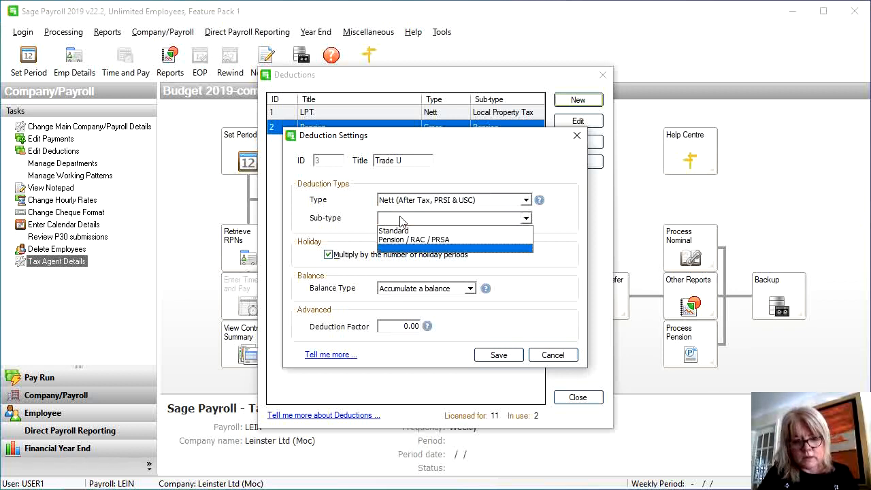
click(401, 222)
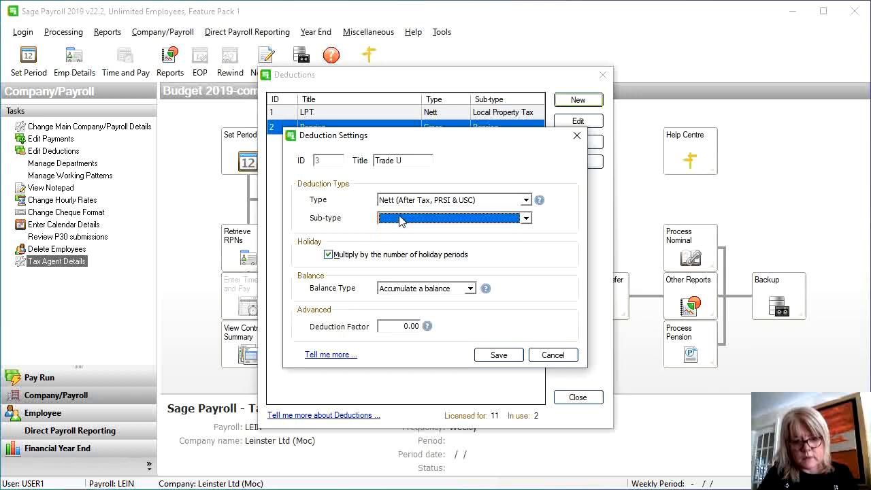
click(507, 360)
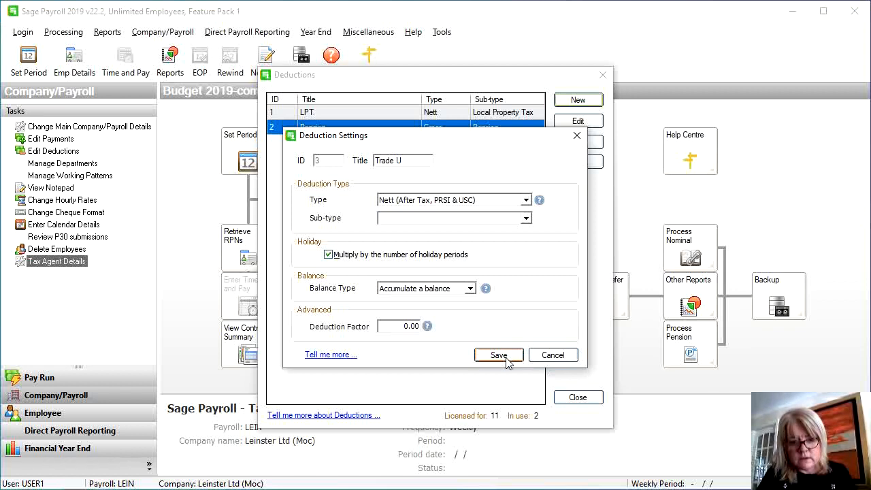
click(495, 219)
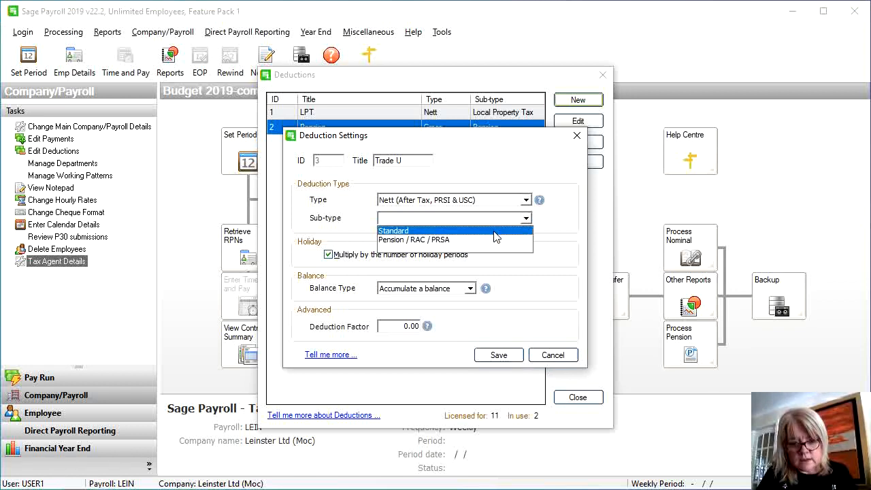
click(495, 232)
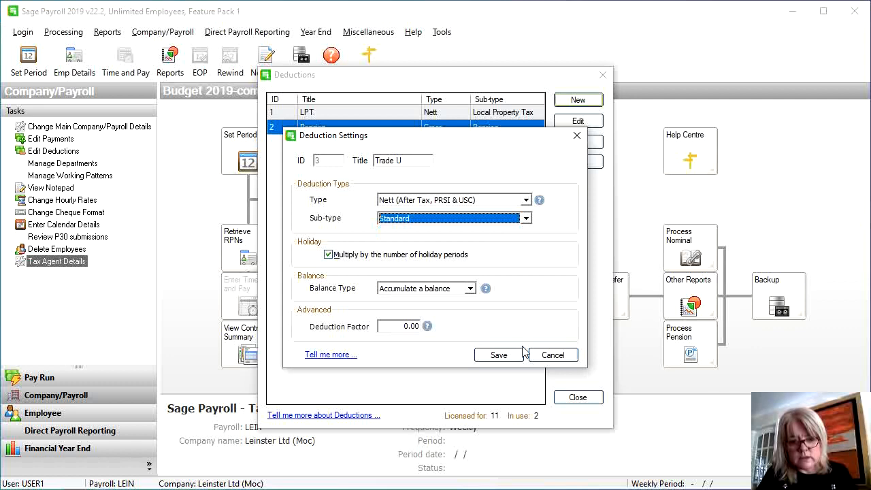
click(499, 354)
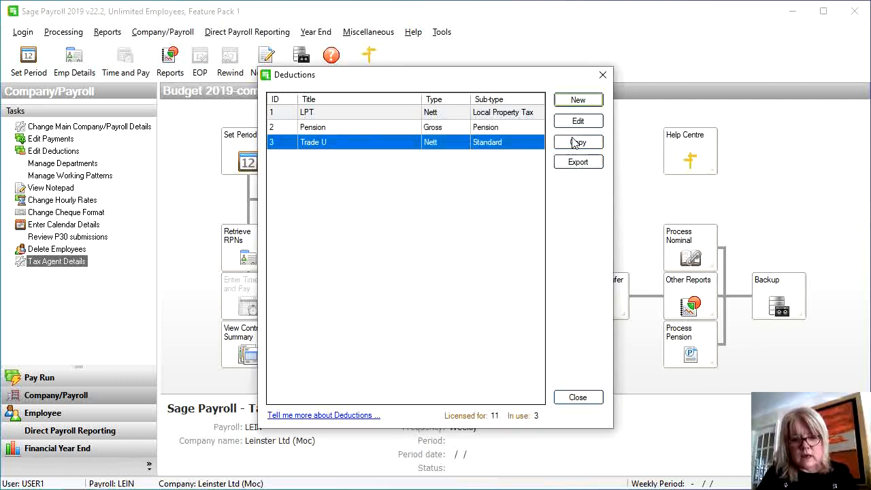
Add deduction 'Social Cl' as Nett with Standard sub-type and save it
click(579, 101)
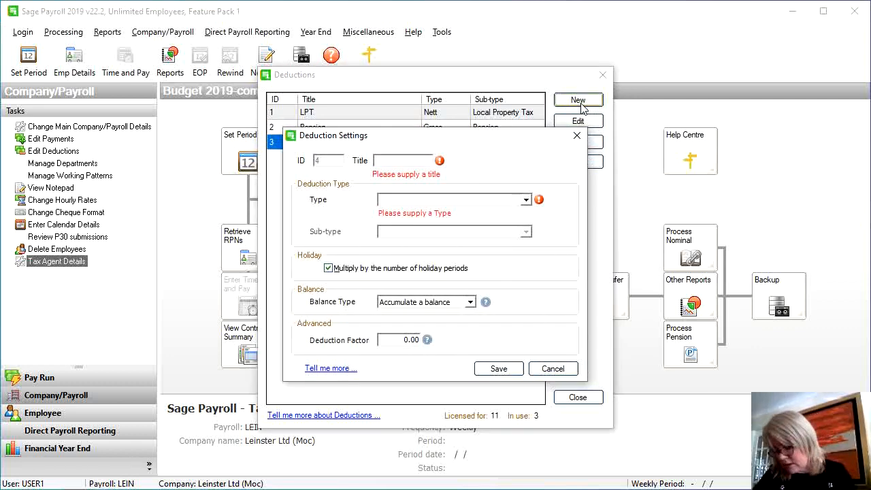
text(So)
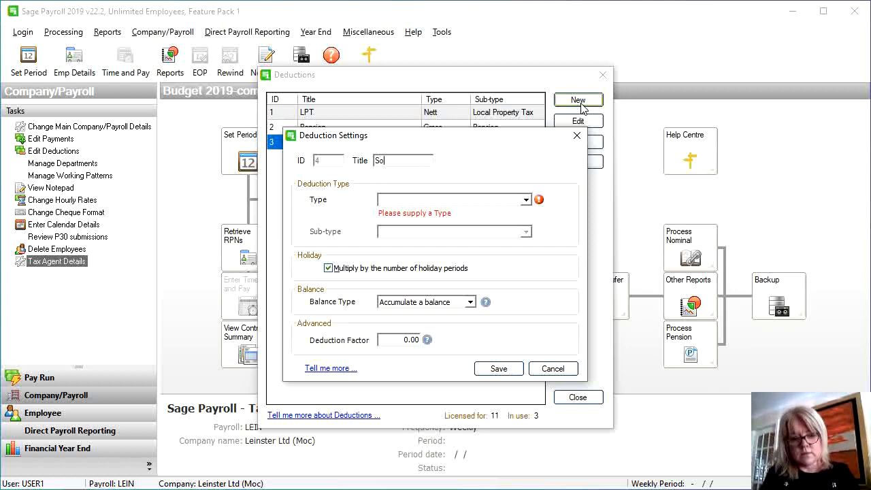
text(cial Cl)
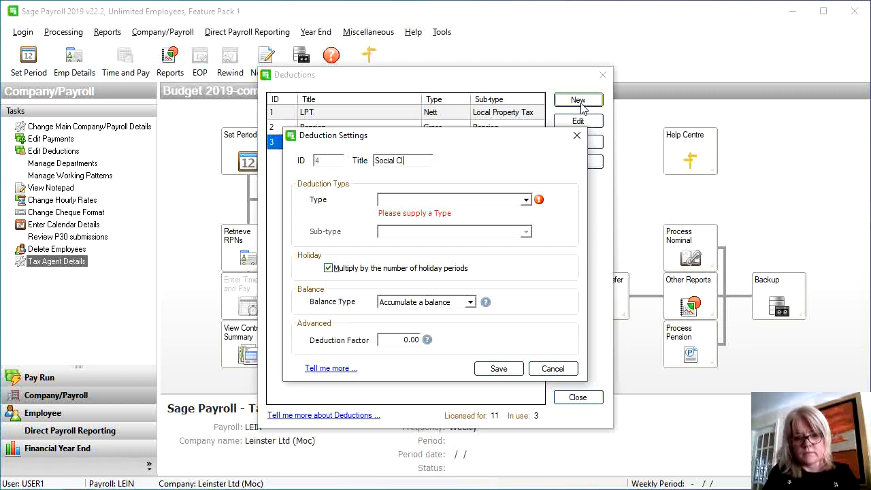
text(ou)
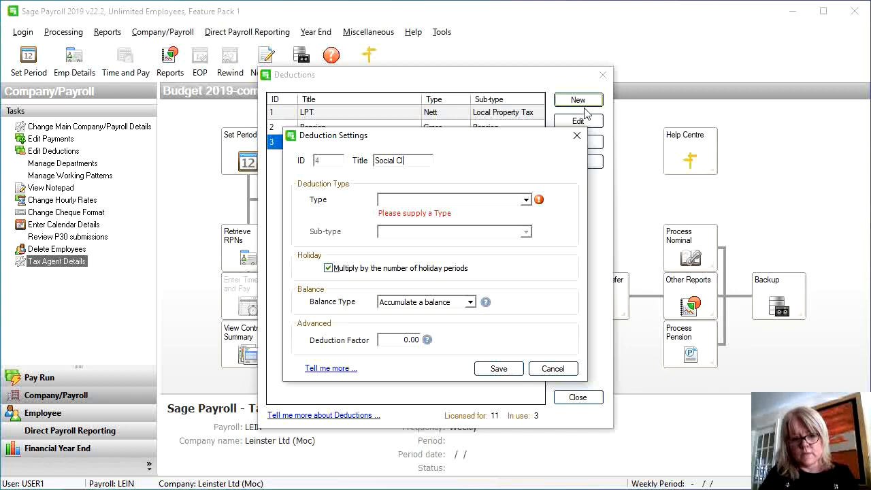
click(499, 200)
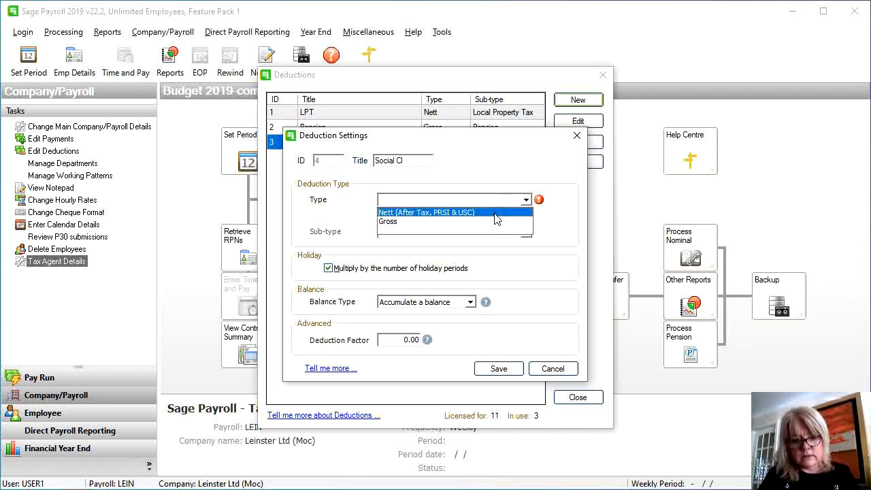
click(493, 213)
click(492, 217)
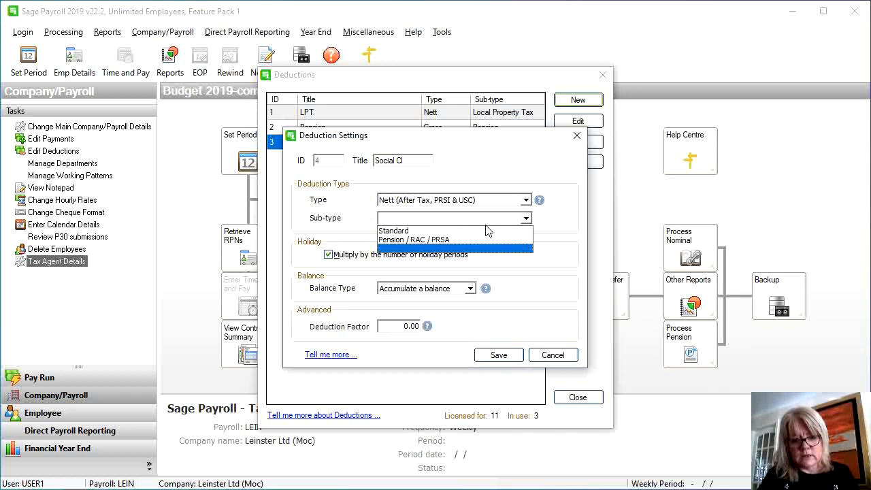
click(487, 232)
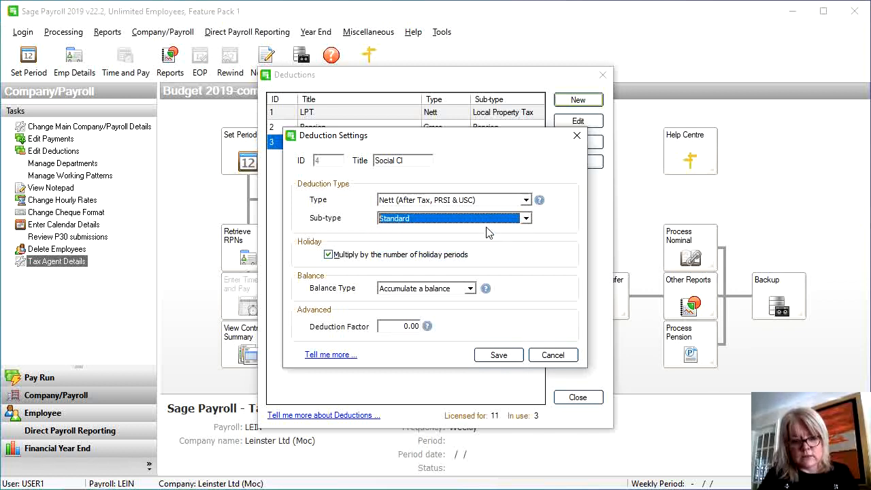
click(498, 355)
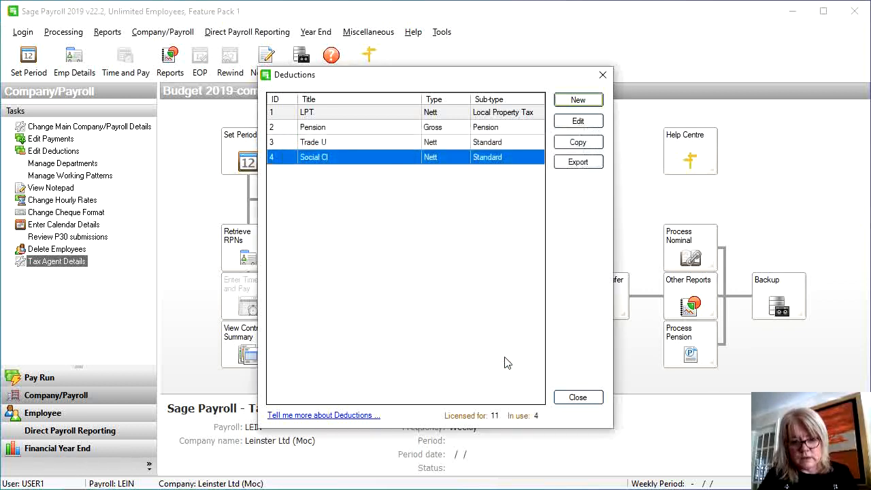
Add deduction 5, 'Health', as Nett with Standard sub-type and save it
click(577, 101)
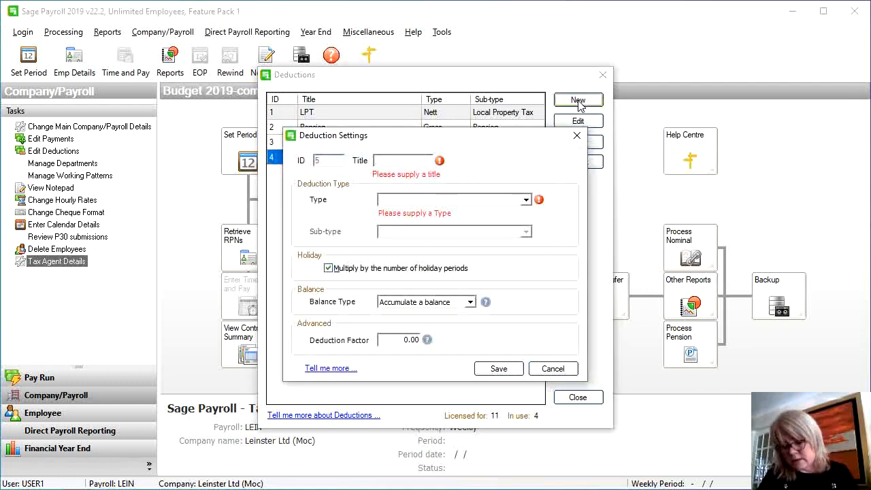
text(Health)
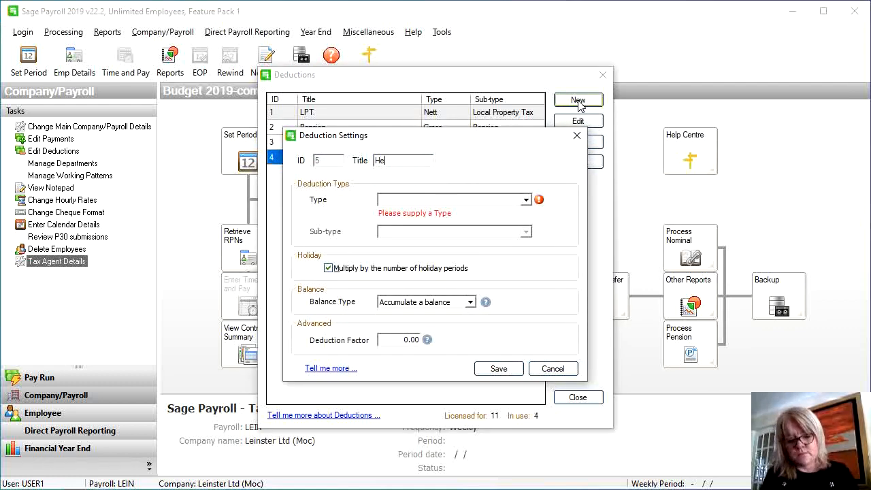
click(498, 199)
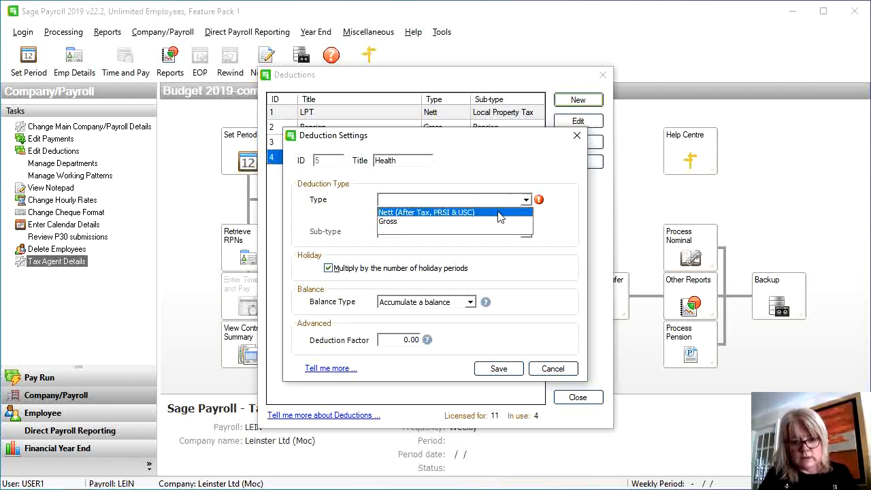
click(497, 212)
click(496, 218)
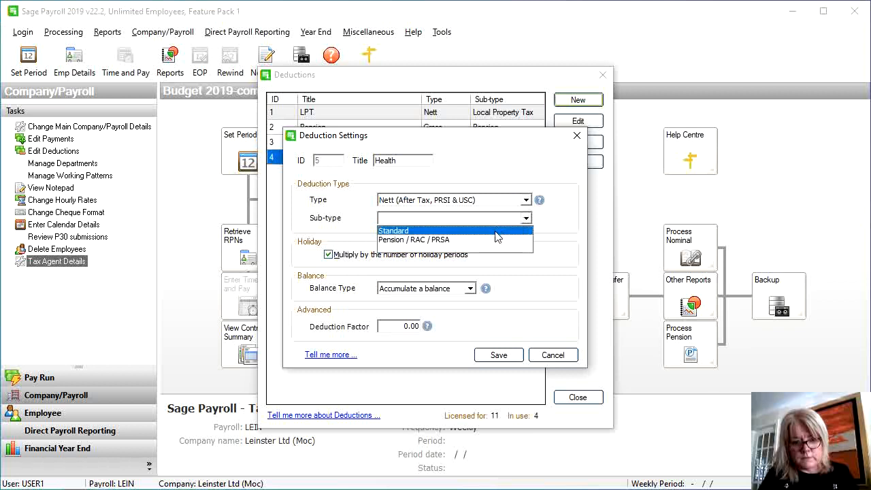
click(497, 231)
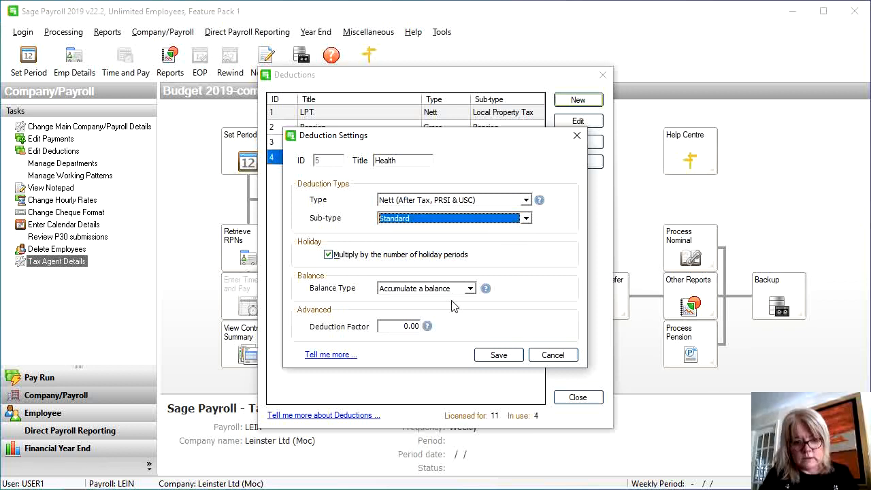
click(497, 355)
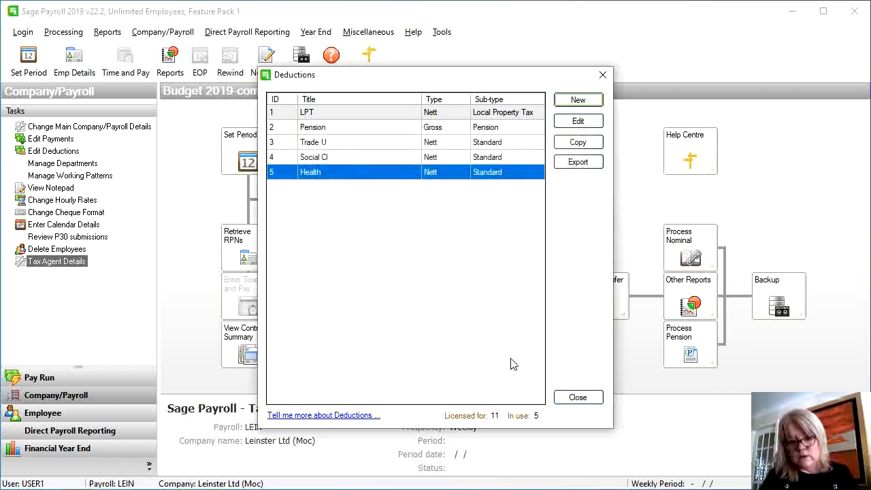
Add deduction 6, 'Loan', as Nett with Standard sub-type, then close the Deductions list
click(571, 101)
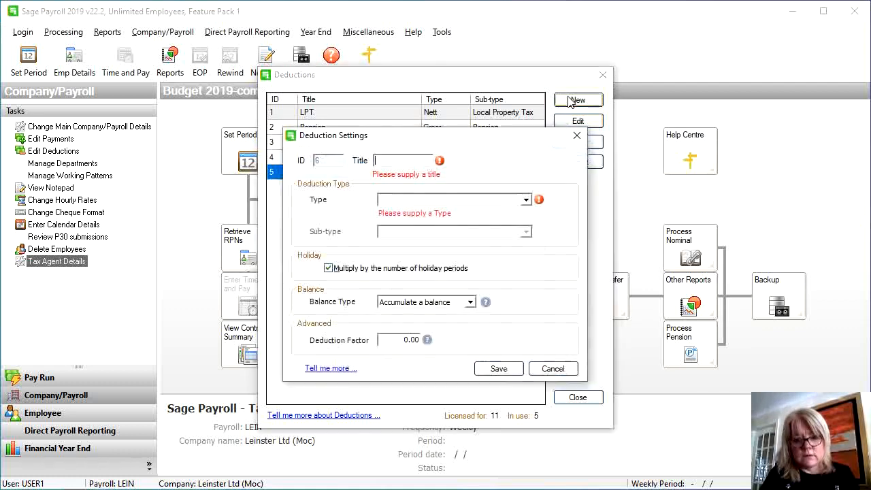
text(Loan)
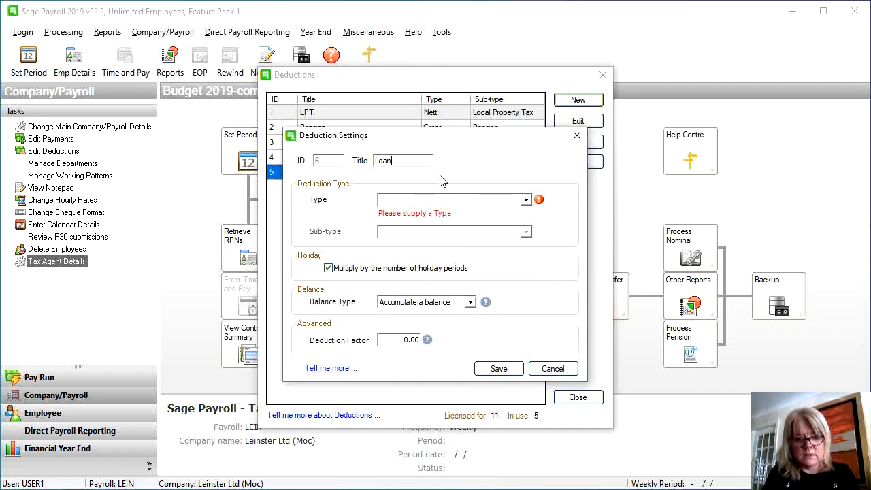
click(422, 200)
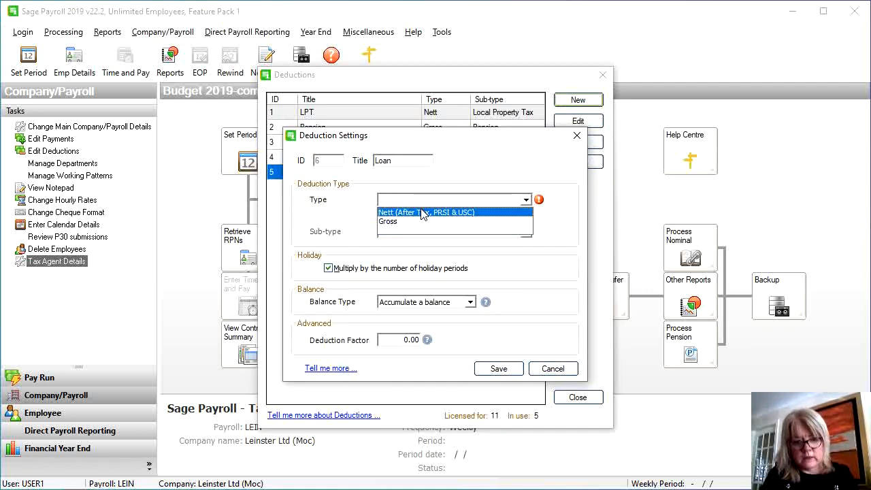
click(421, 211)
click(423, 218)
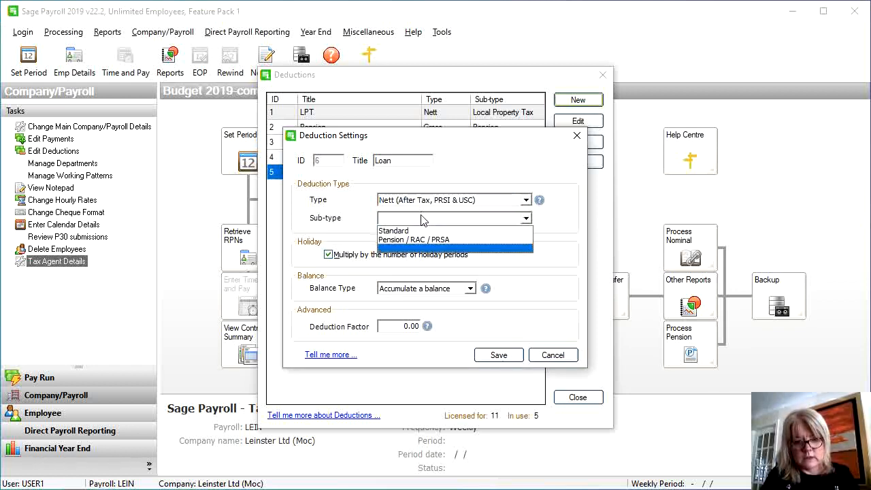
click(421, 232)
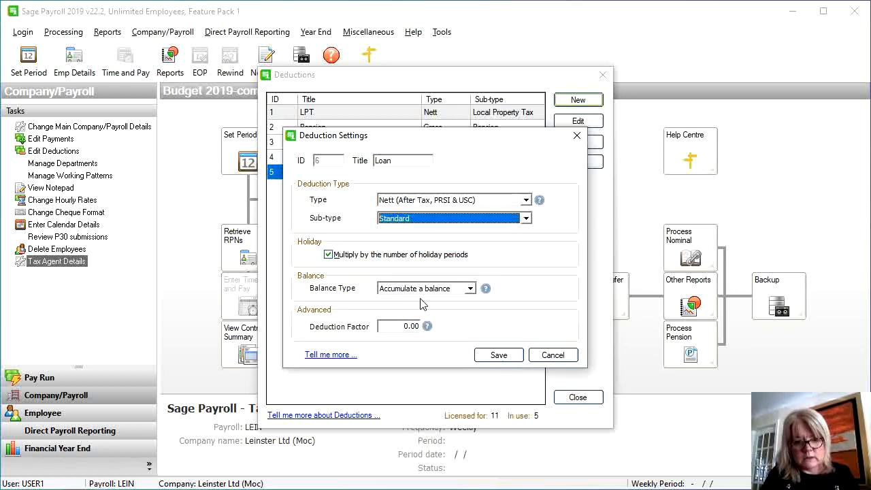
click(497, 356)
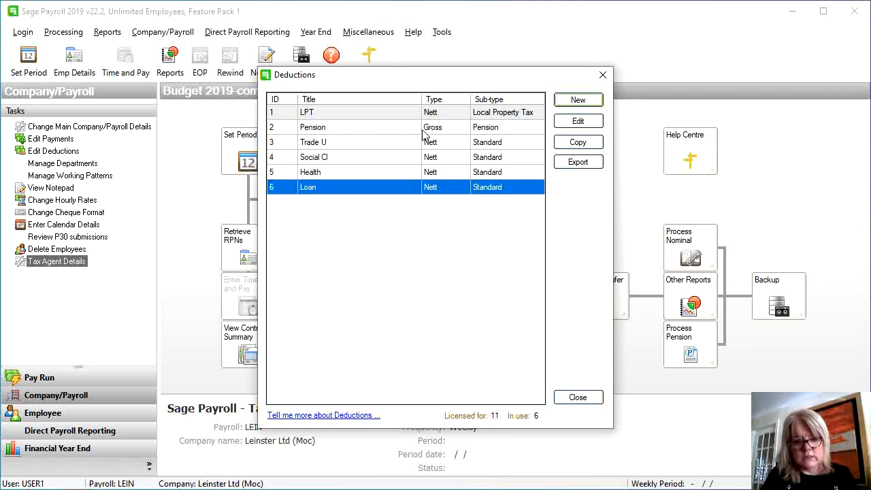
click(575, 397)
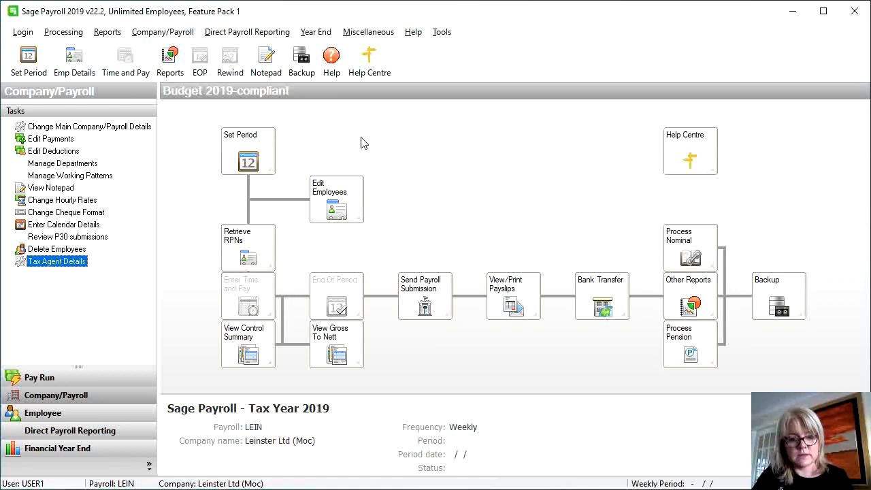
Set period 1 without a calendar, with 1 insurable week and period date 07/01/2019
click(256, 155)
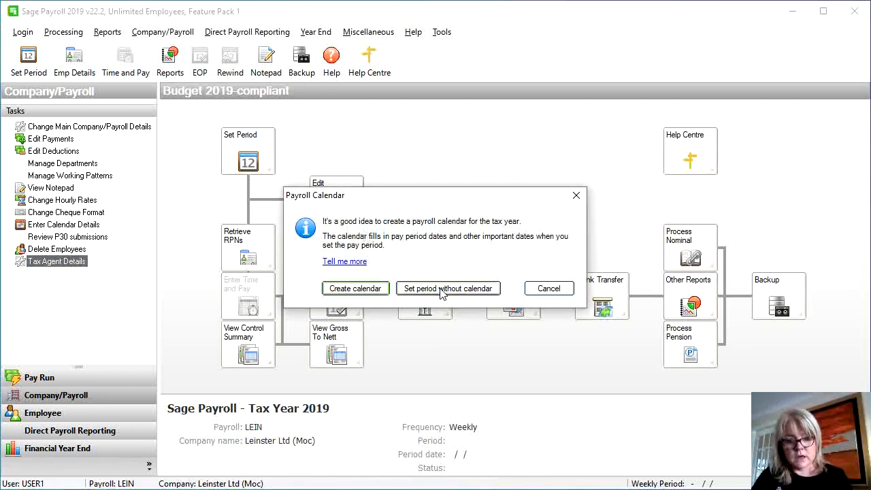
click(441, 290)
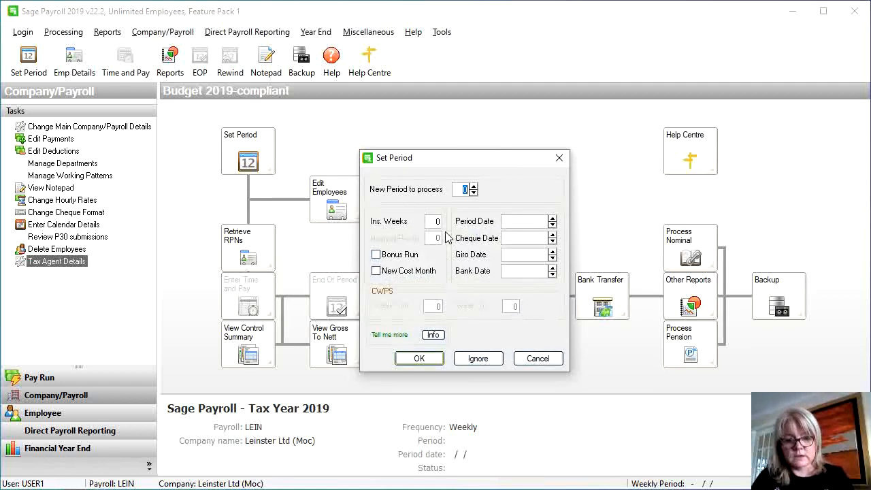
text(1)
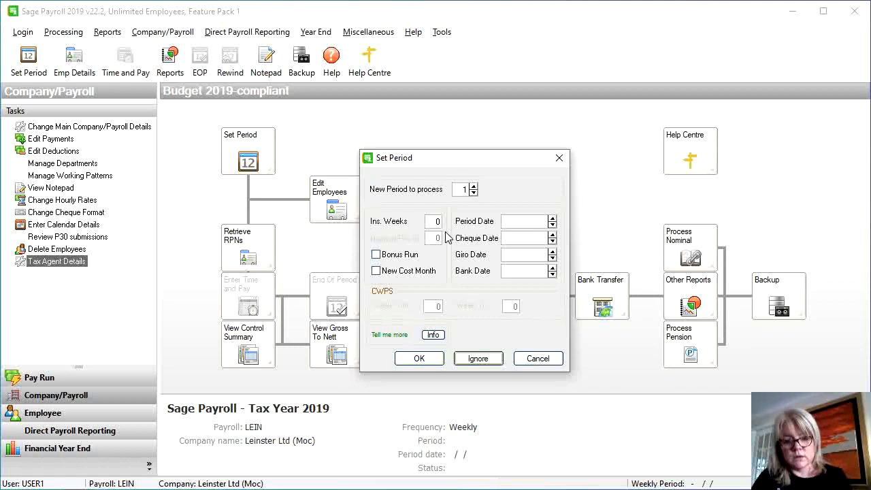
click(437, 221)
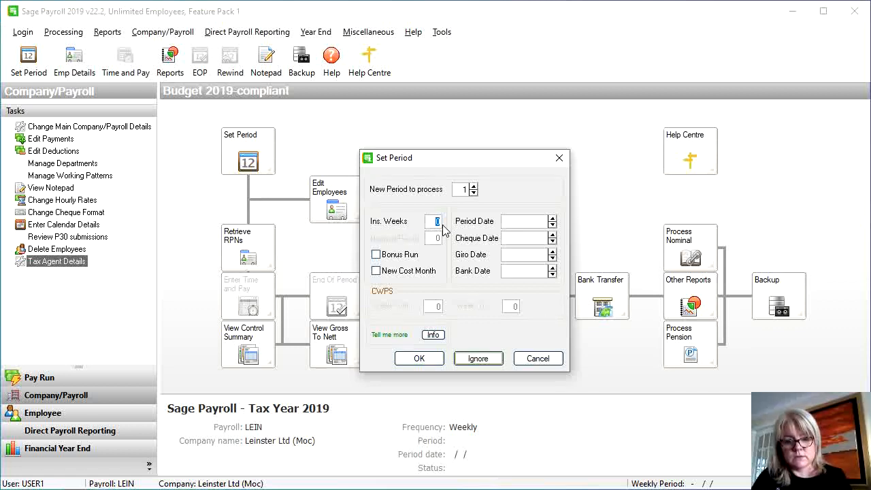
text(1)
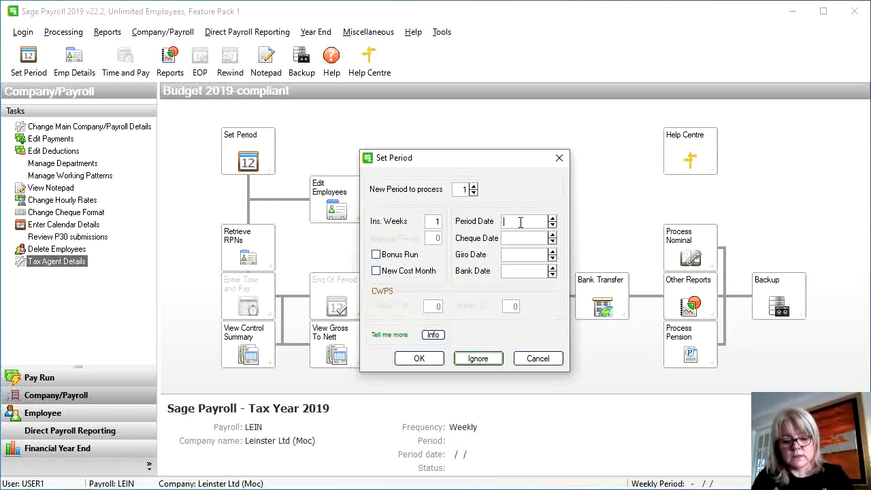
text(07/04)
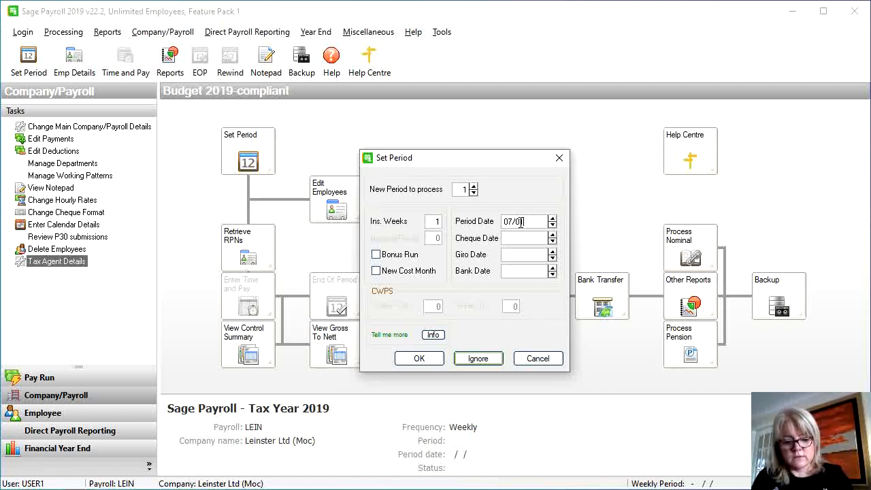
text(/2019)
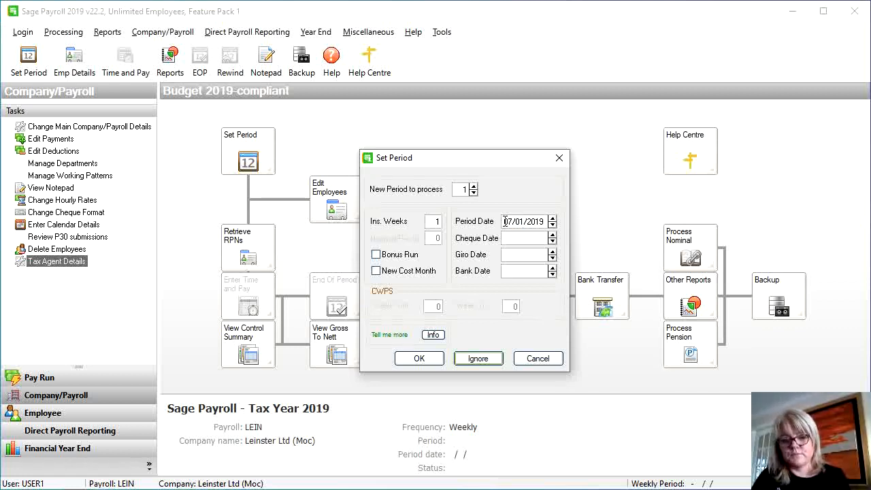
Copy 07/01/2019 into the Cheque, Giro and Bank date fields
drag(504, 221, 550, 221)
key(ctrl+c)
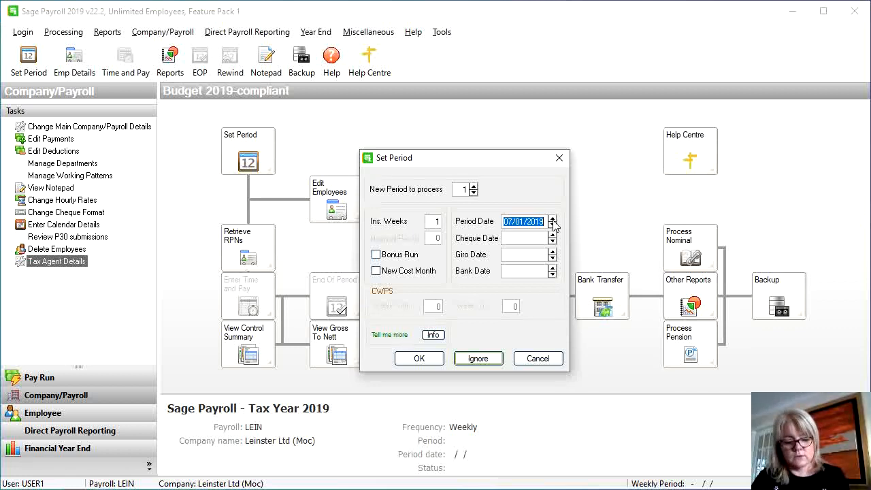
click(523, 238)
key(ctrl+v)
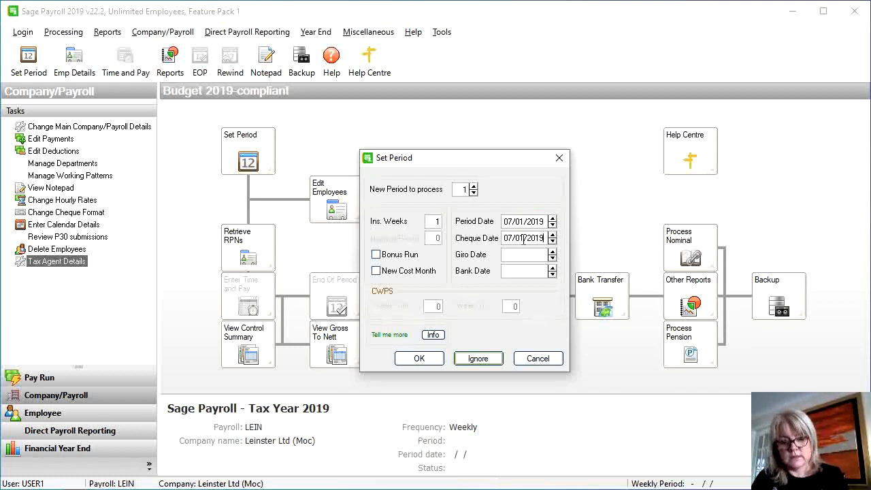
key(ctrl+v)
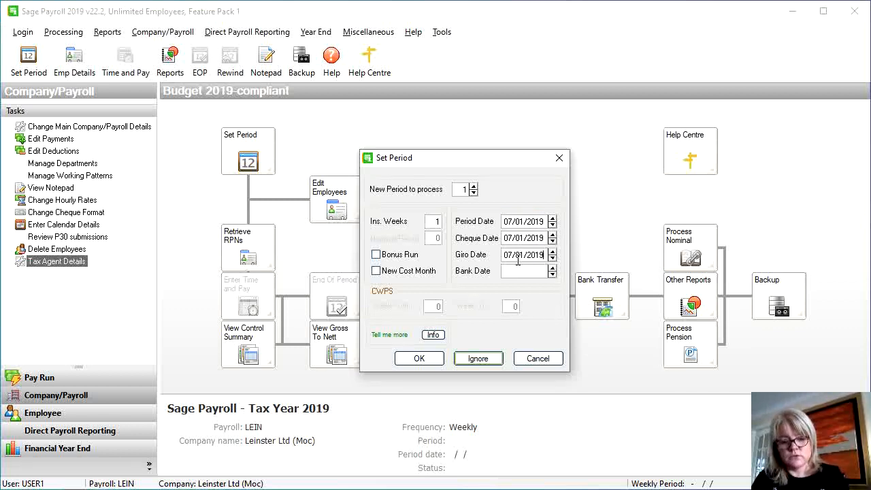
key(ctrl+v)
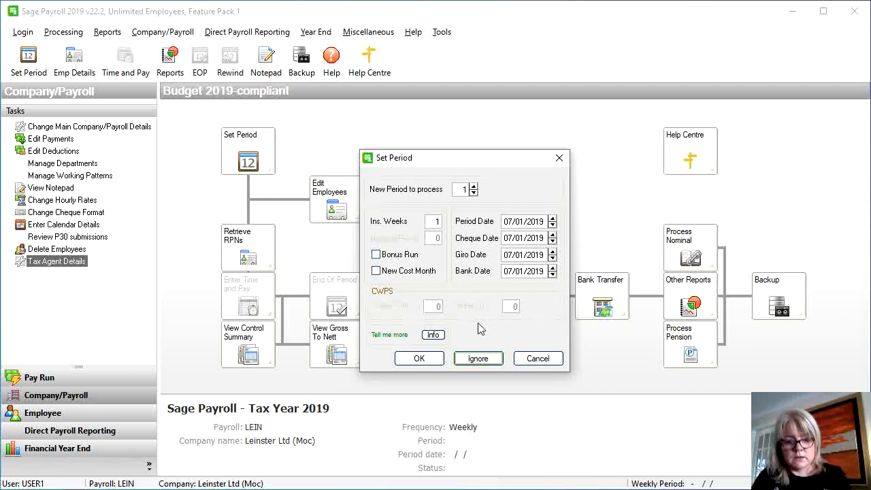
Confirm period 1 dated 07/01/2019 and start adding a new employee
click(419, 359)
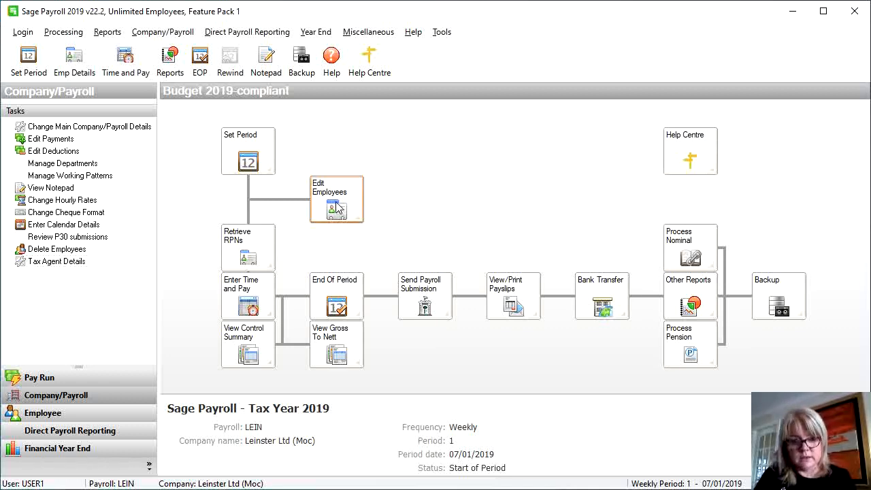
click(337, 208)
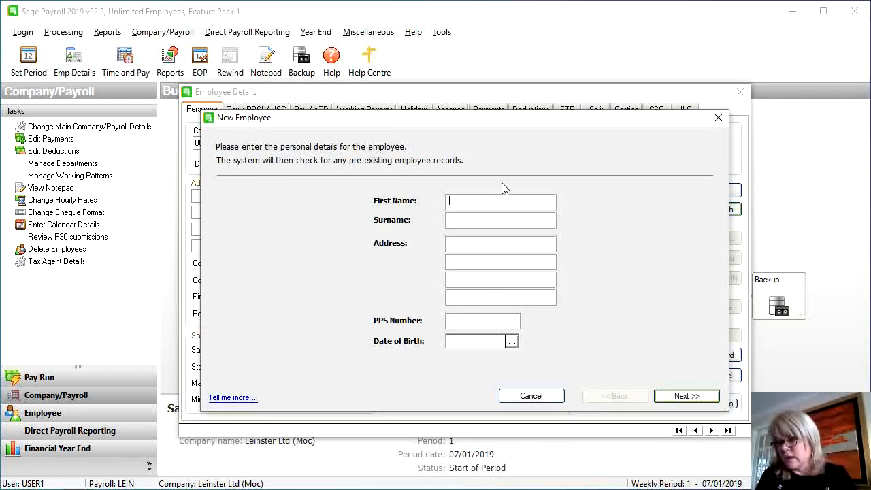
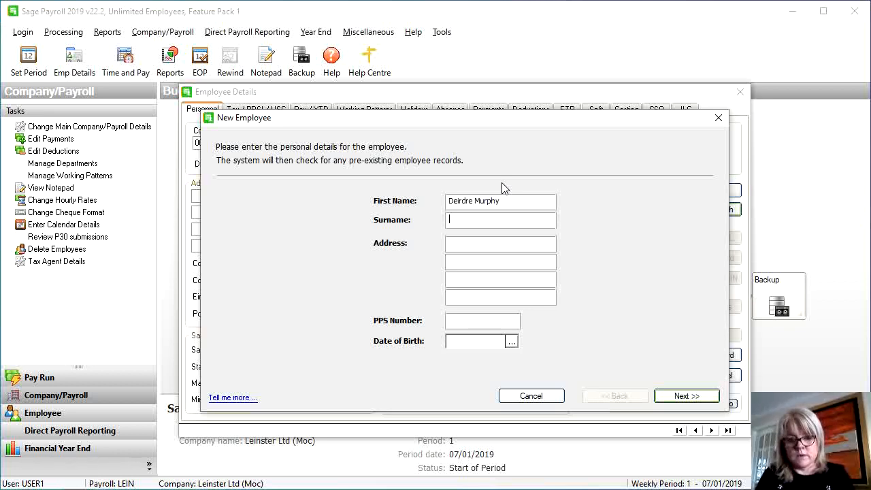
Enter the employee's first name, surname, two-line address and PPS number, then submit the details
key(shift+Home)
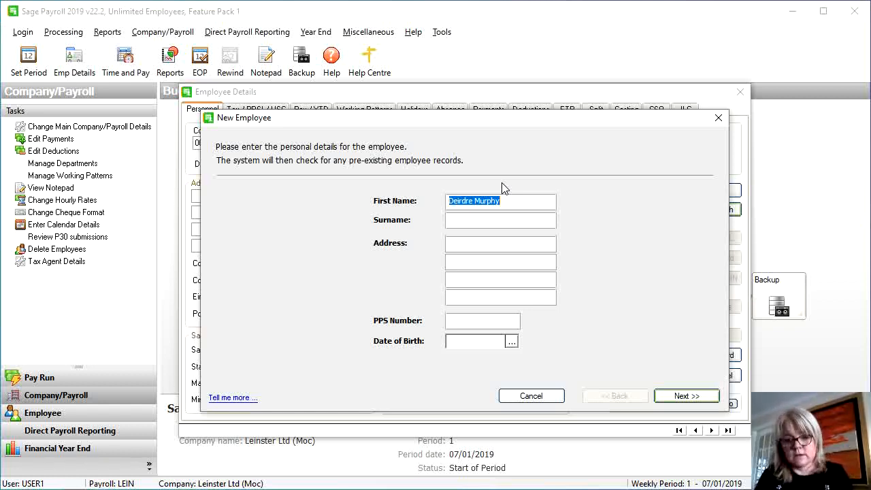
key(Right)
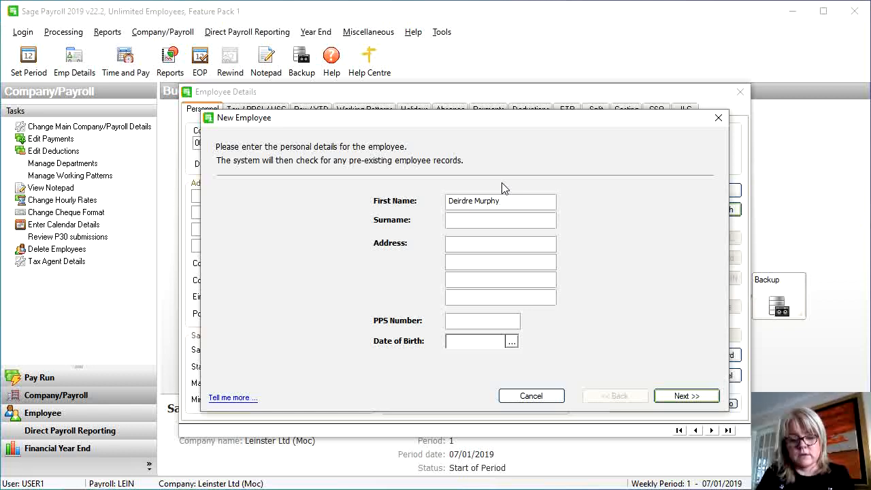
key(BackSpace)
key(BackSpace)
key(BackSpace)
key(BackSpace)
key(BackSpace)
key(BackSpace)
key(BackSpace)
key(BackSpace)
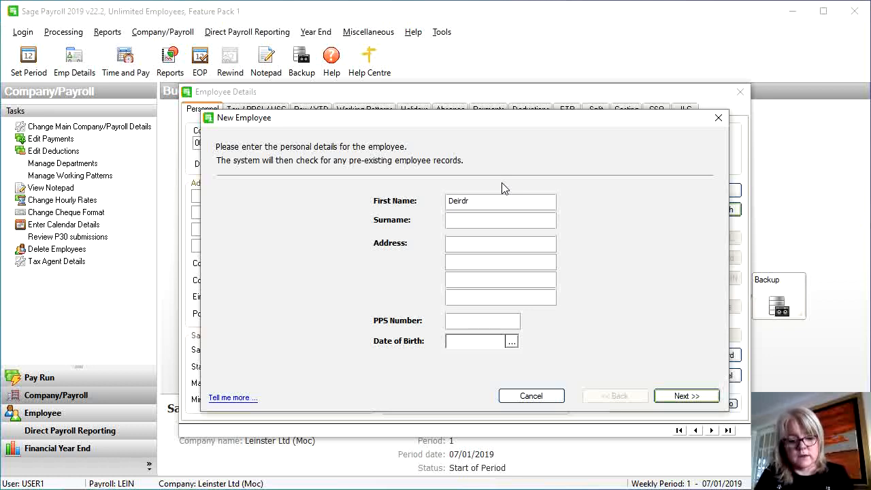
text(e)
key(Tab)
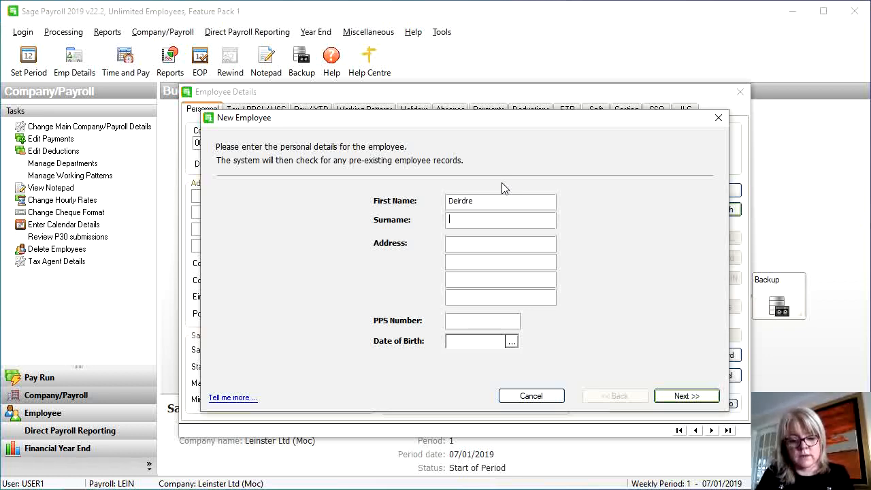
text(Murphy)
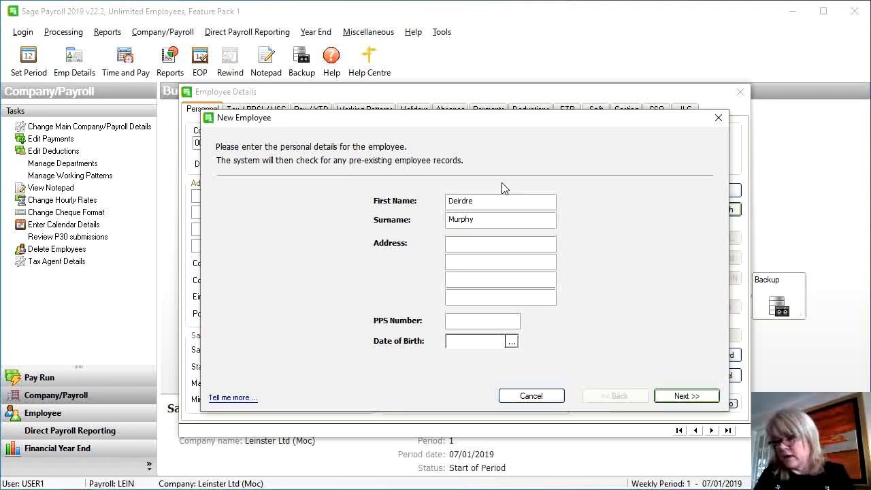
text(Listowe)
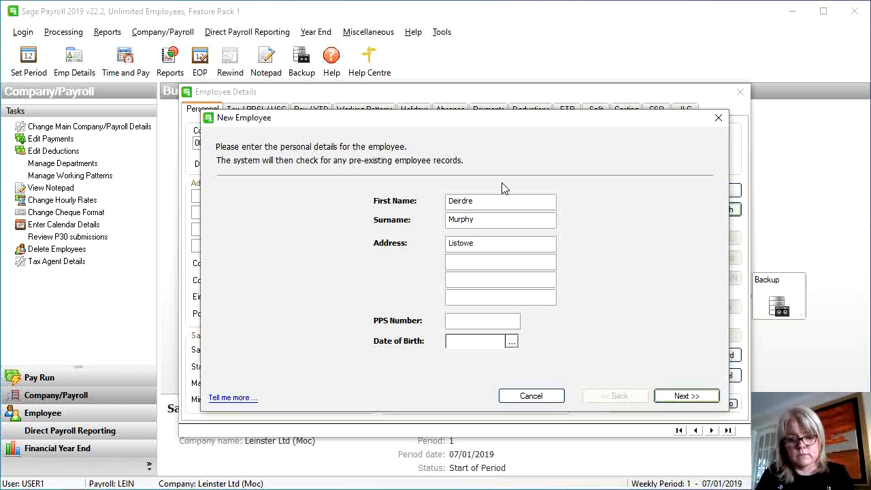
text(Co.)
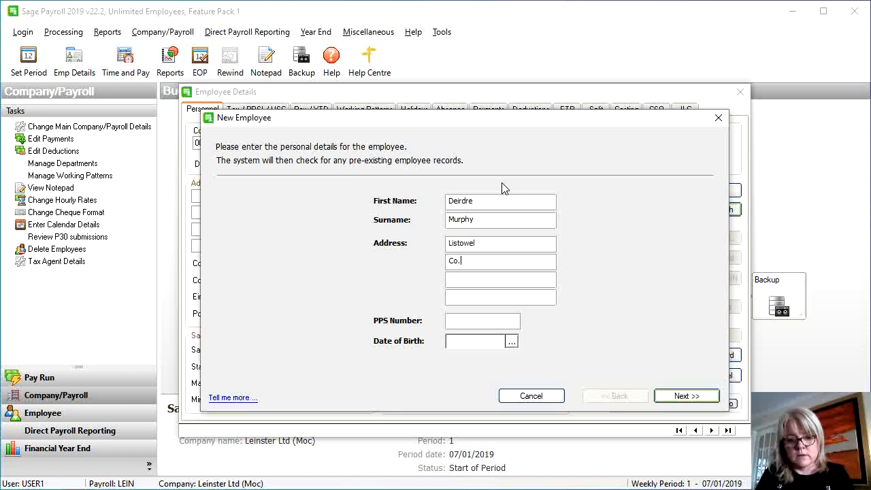
text( Kerry)
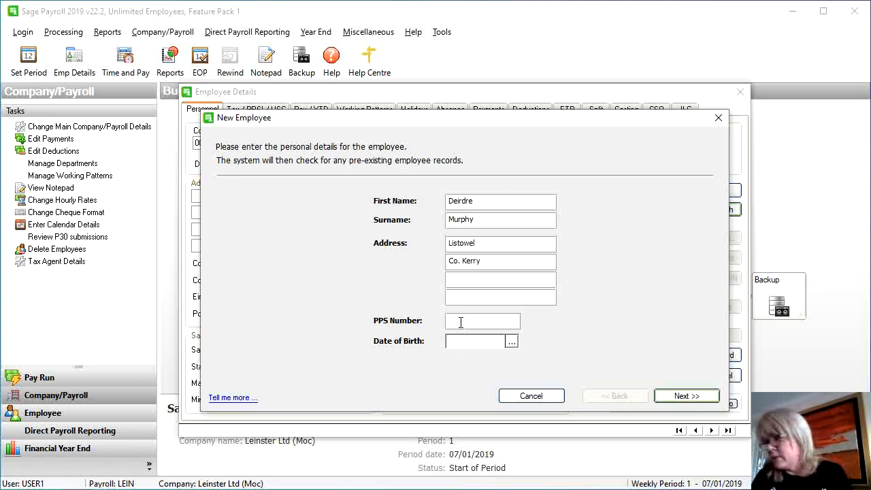
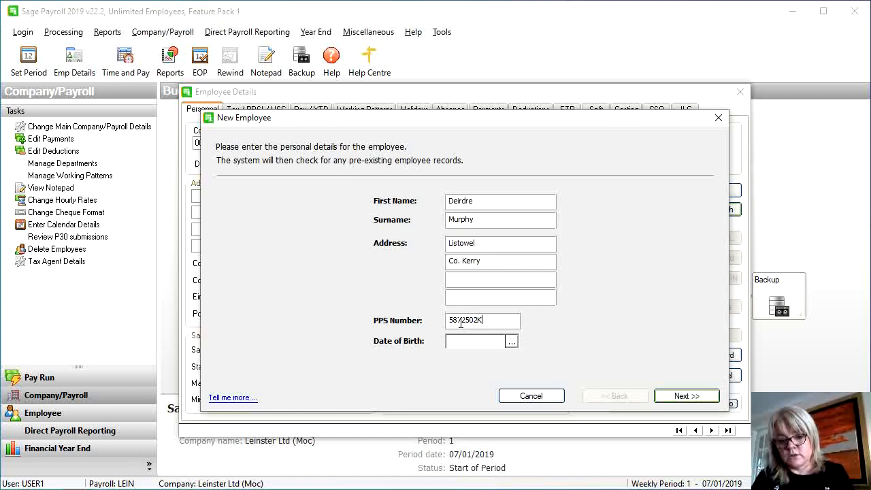
click(448, 342)
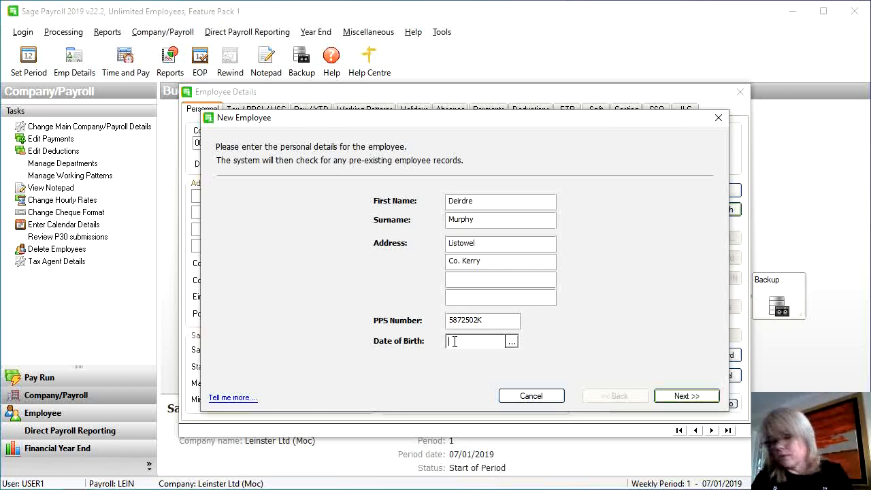
click(665, 397)
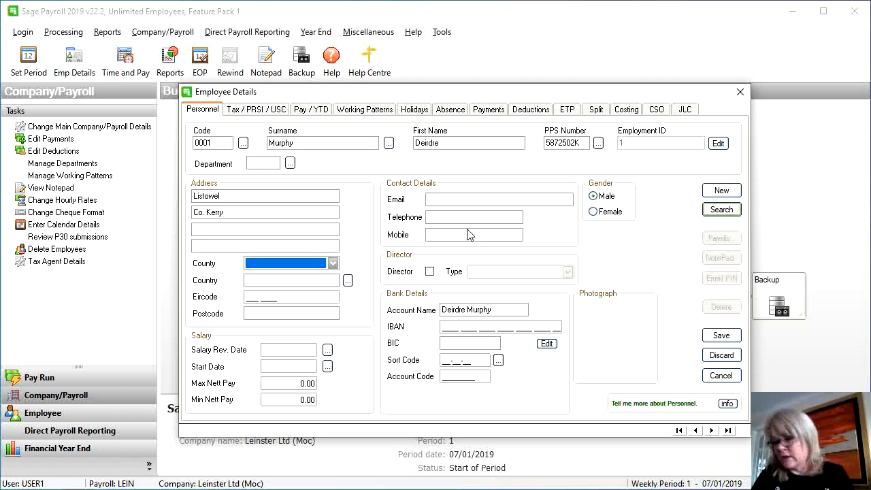
Set employee 0001's county to Kerry and gender to Female
click(332, 264)
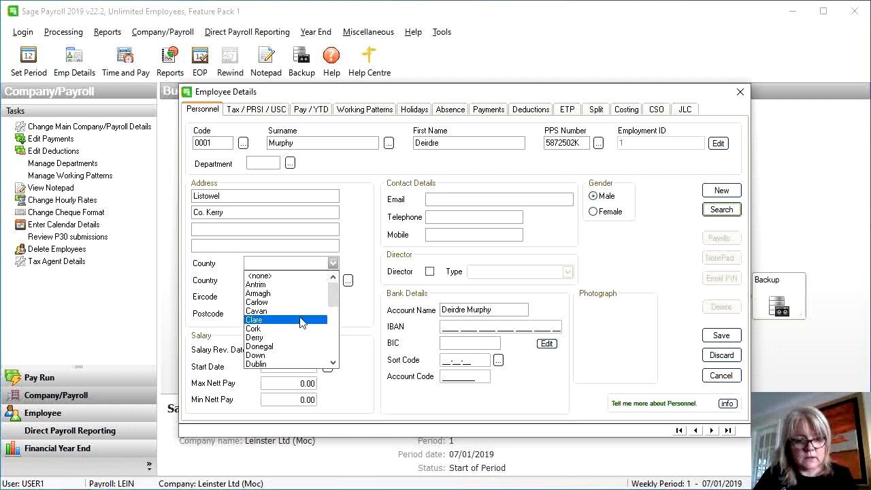
scroll(335, 310, down, 2)
scroll(335, 310, down, 1)
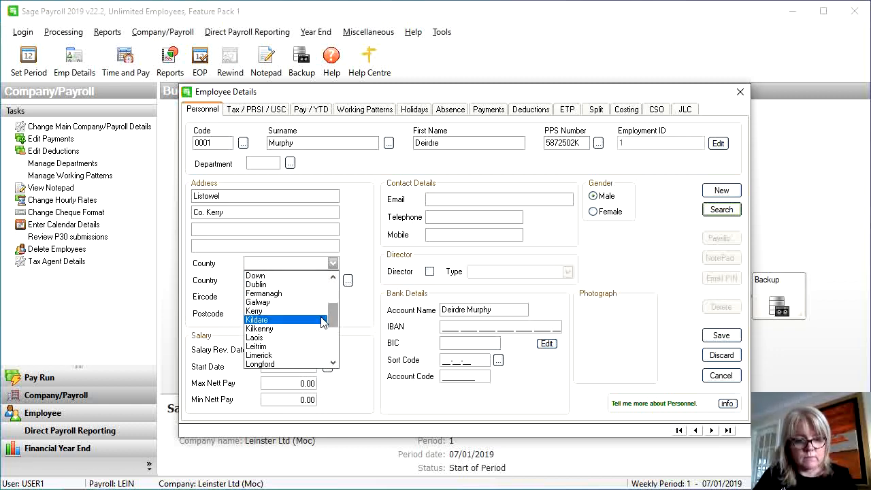
click(312, 312)
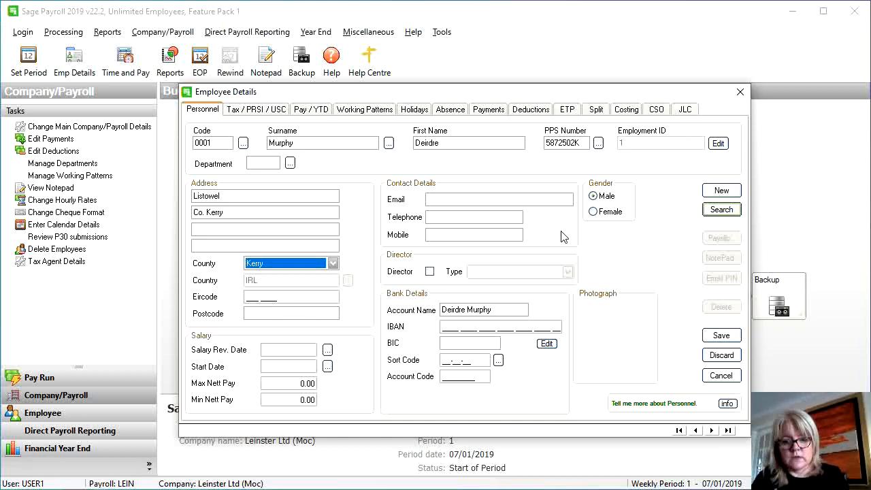
click(594, 212)
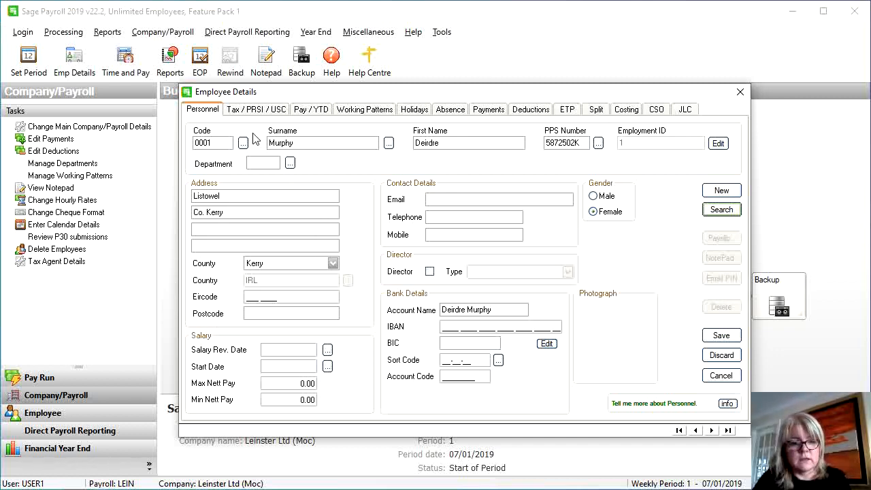
click(256, 110)
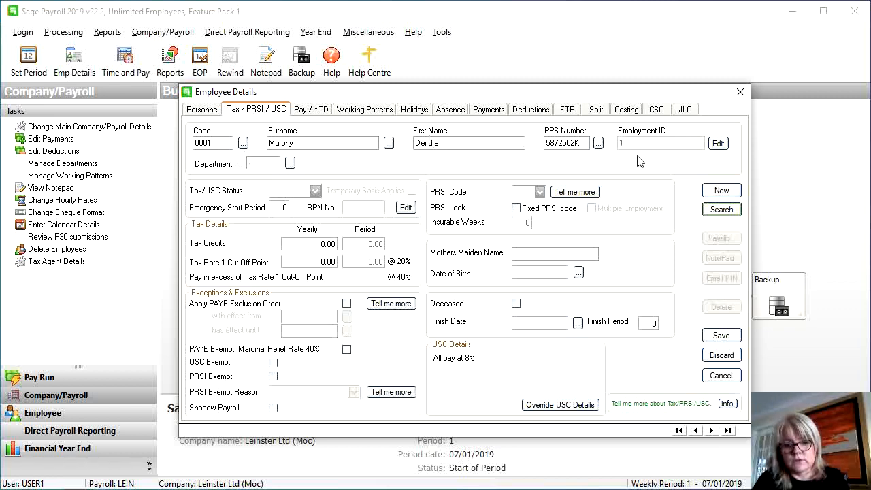
Put employee 0001 in department 03 (HR) with Tax/USC status Normal and PRSI code A1
click(271, 165)
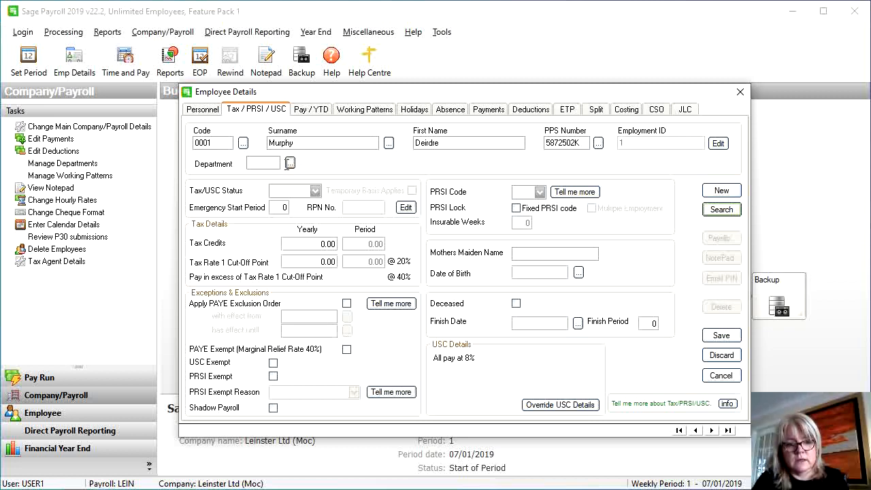
click(290, 164)
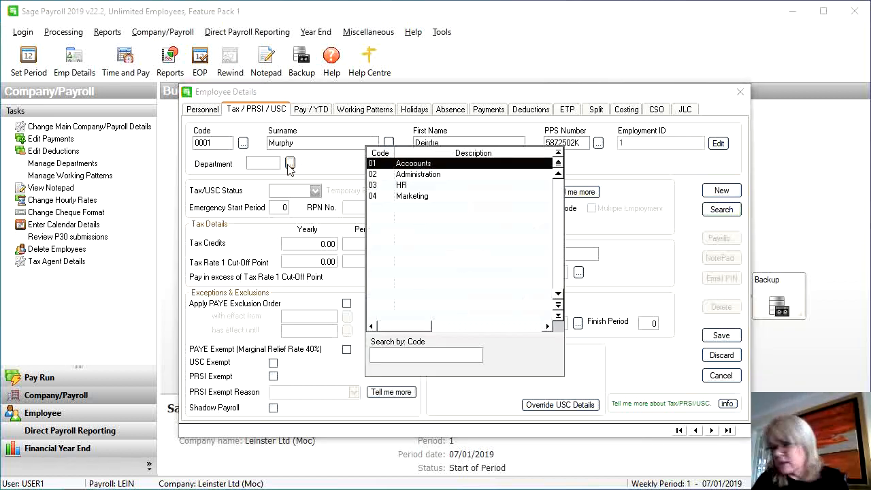
double_click(375, 185)
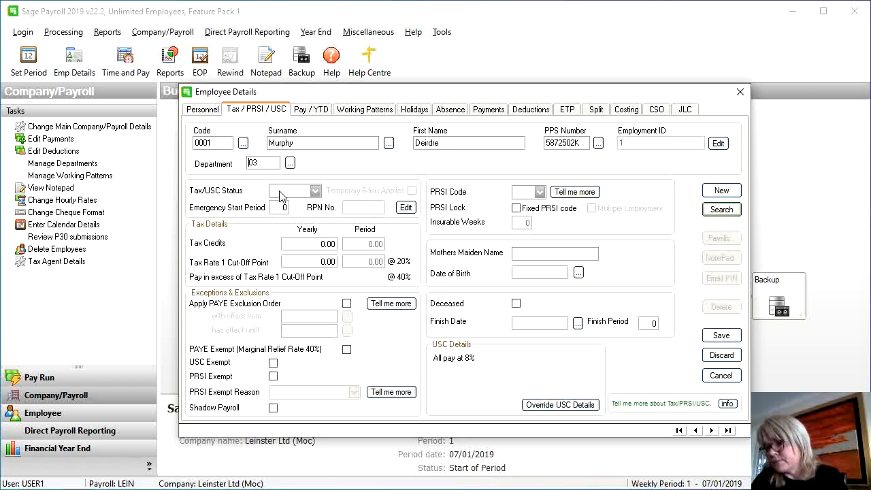
click(282, 194)
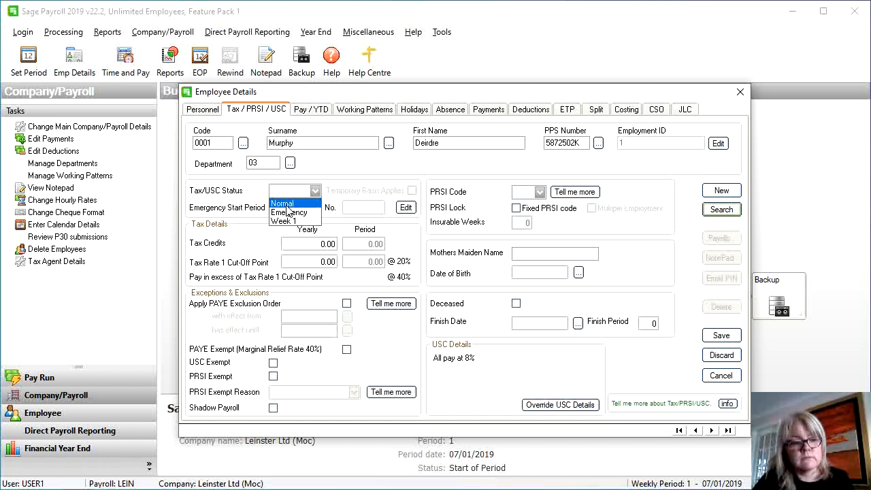
click(286, 204)
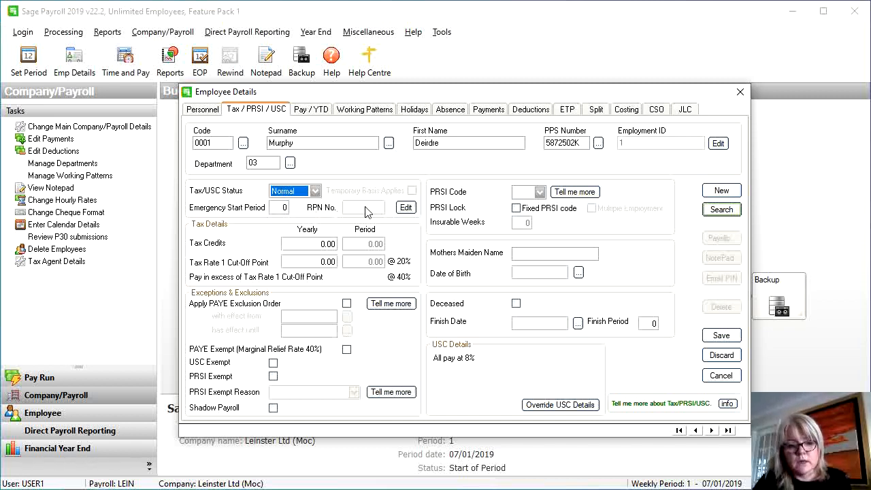
click(523, 194)
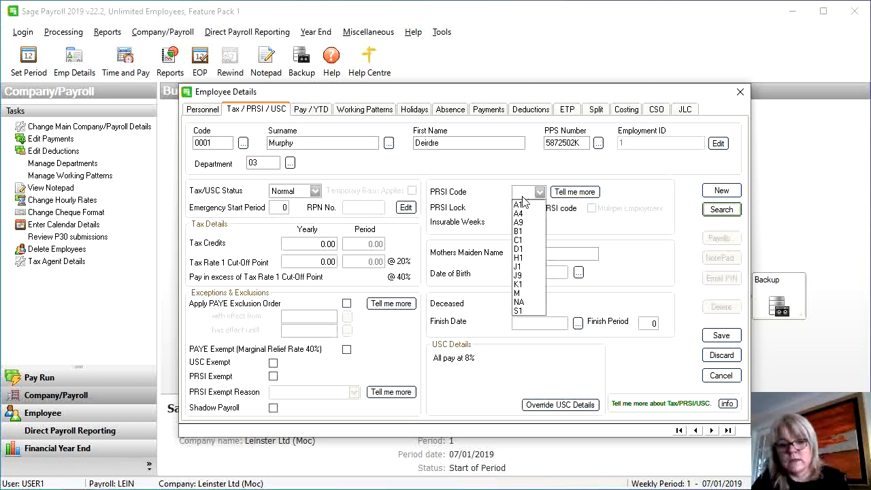
click(524, 209)
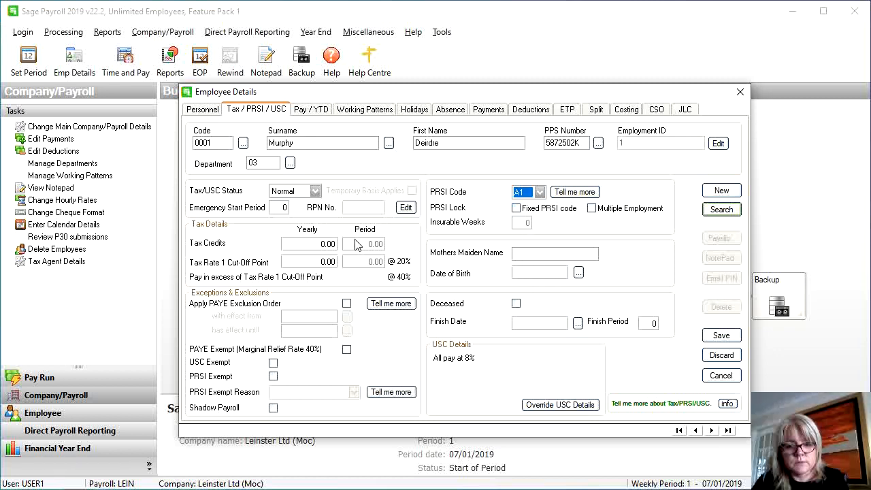
Enter yearly tax credits of 3700 and a yearly Tax Rate 1 cut-off of 52000
click(308, 246)
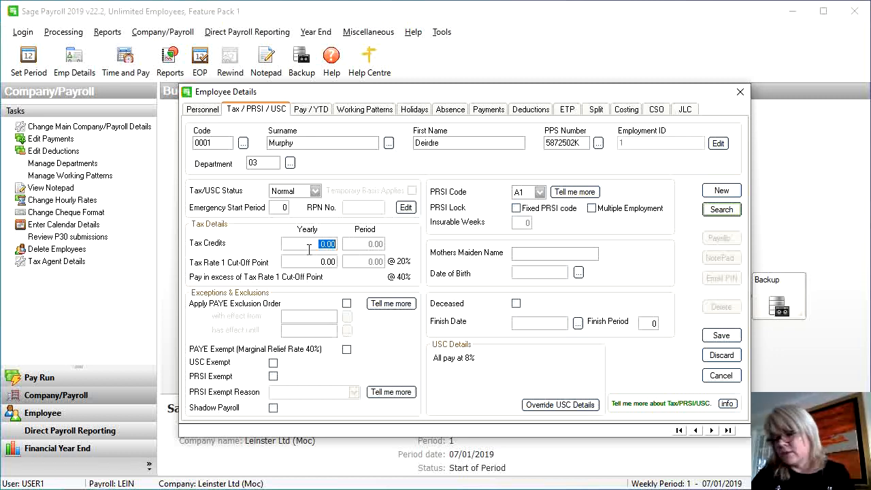
text(3700)
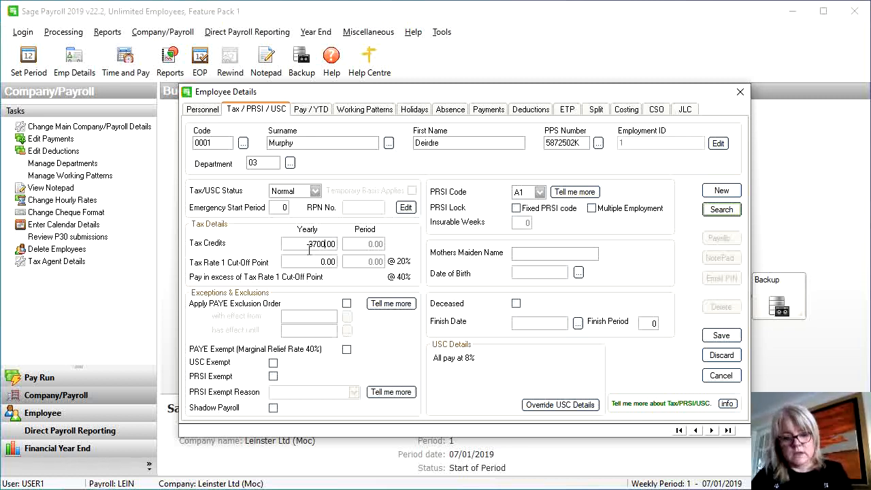
key(Tab)
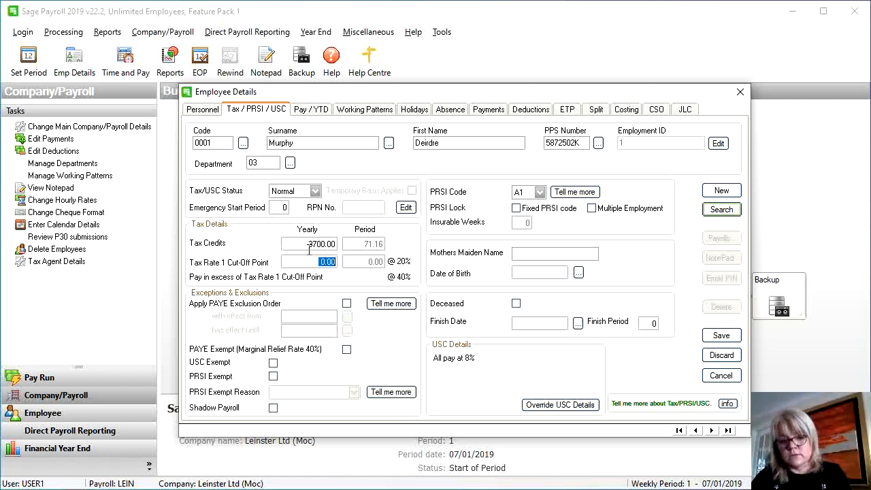
text(52000)
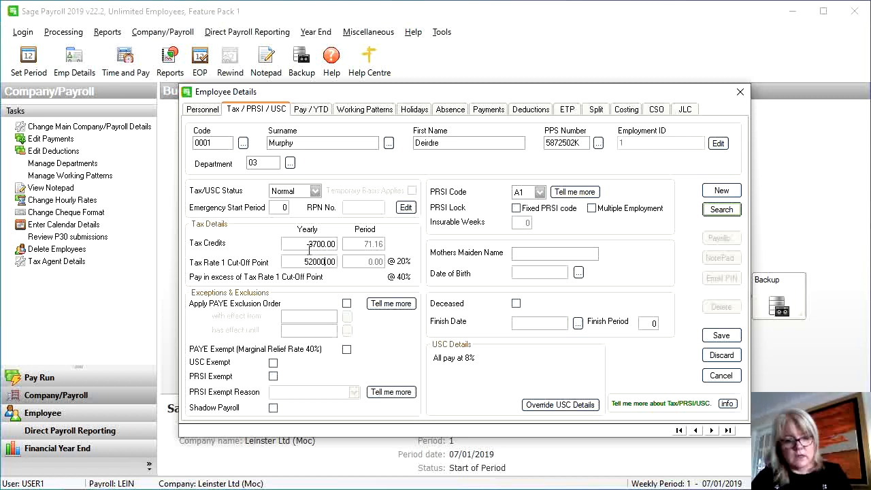
key(Tab)
key(Tab)
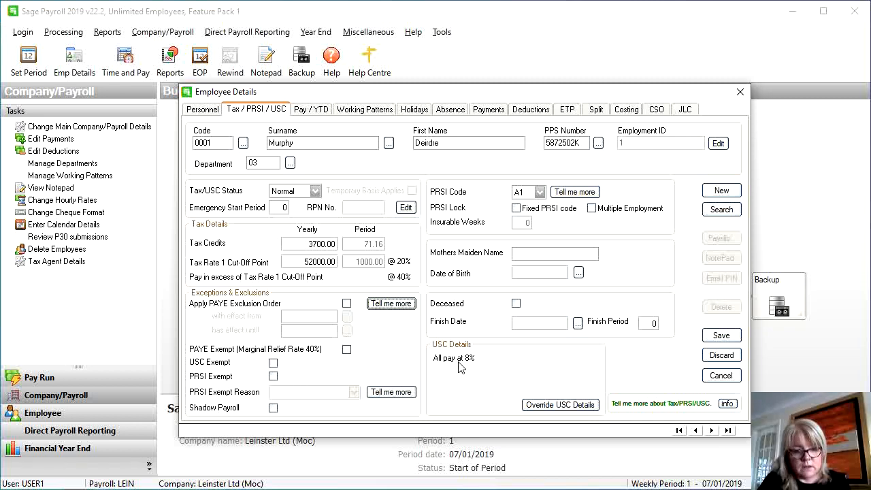
Add 0.5%, 2% and 4.5% USC rate bands in the USC override
click(542, 411)
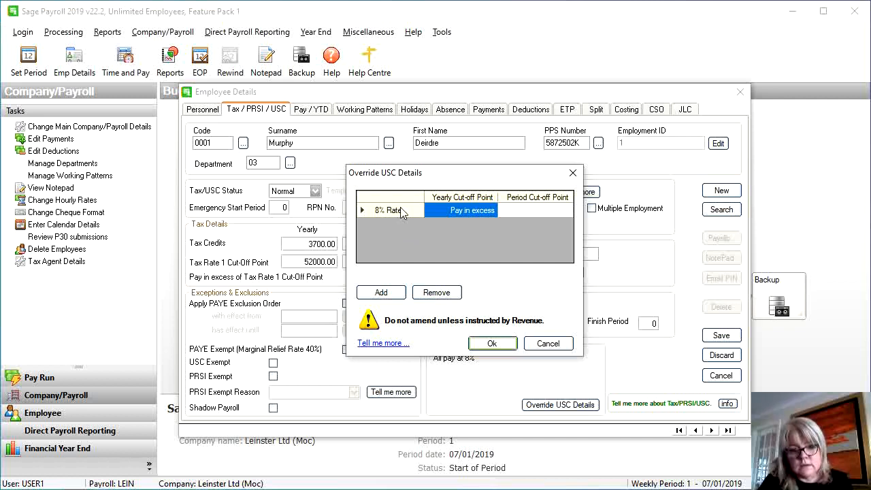
click(534, 212)
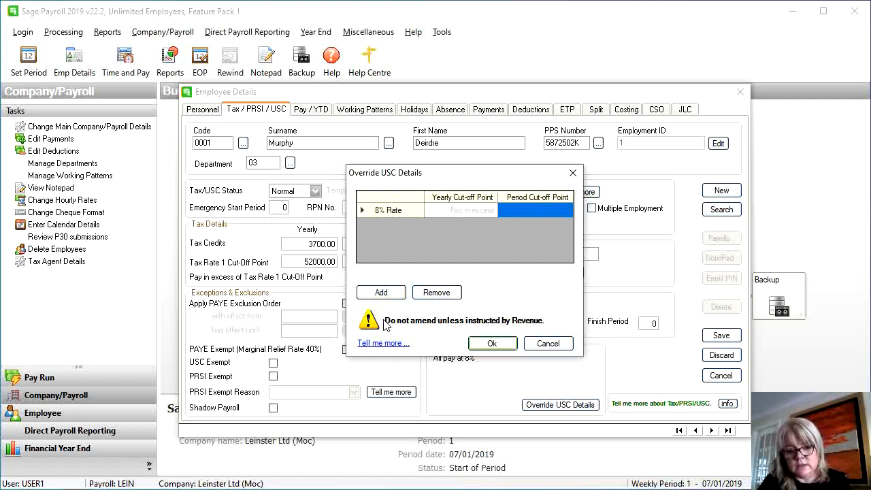
click(382, 294)
click(382, 295)
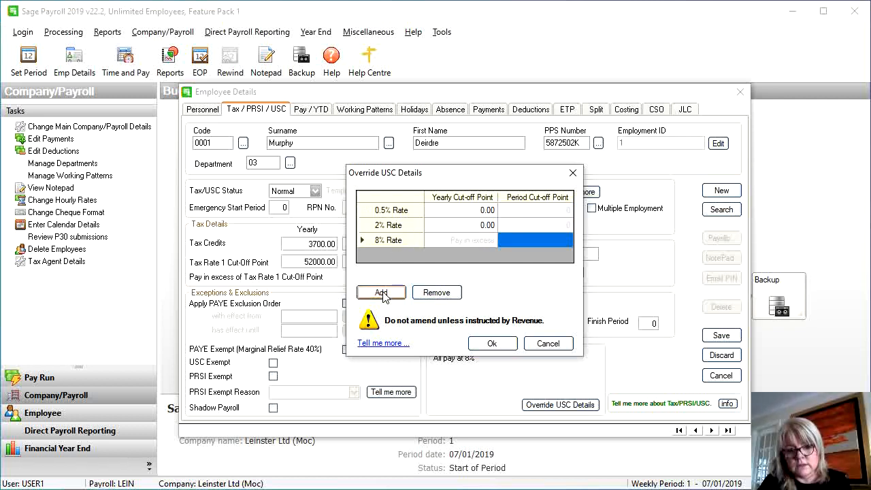
click(381, 295)
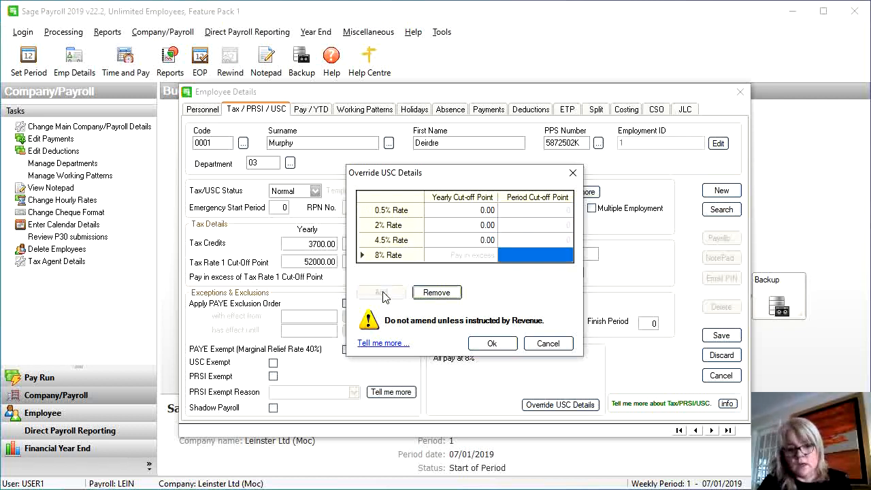
Set USC yearly cut-offs to 12012 at 0.5%, 7862 at 2% and 50170 at 4.5%
click(457, 213)
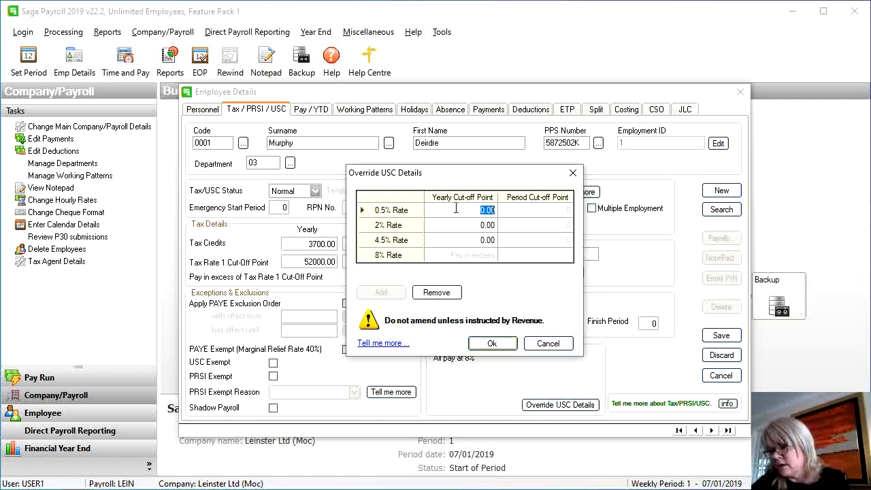
text(12012)
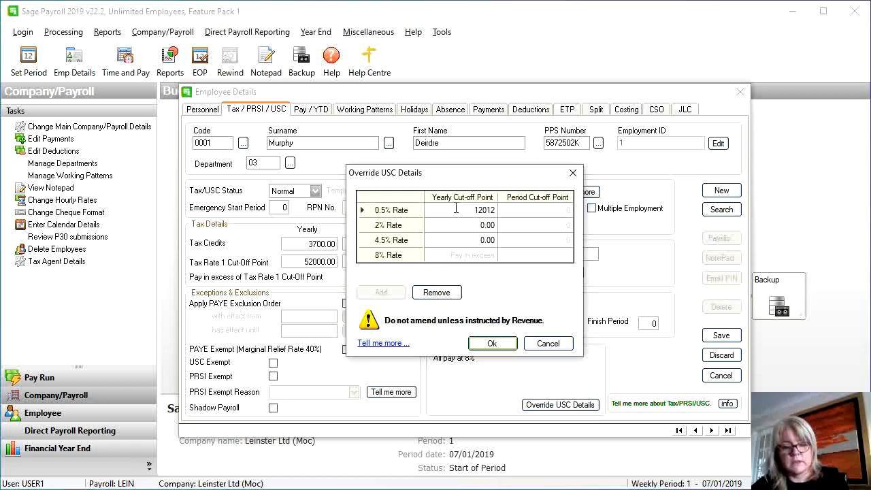
key(Tab)
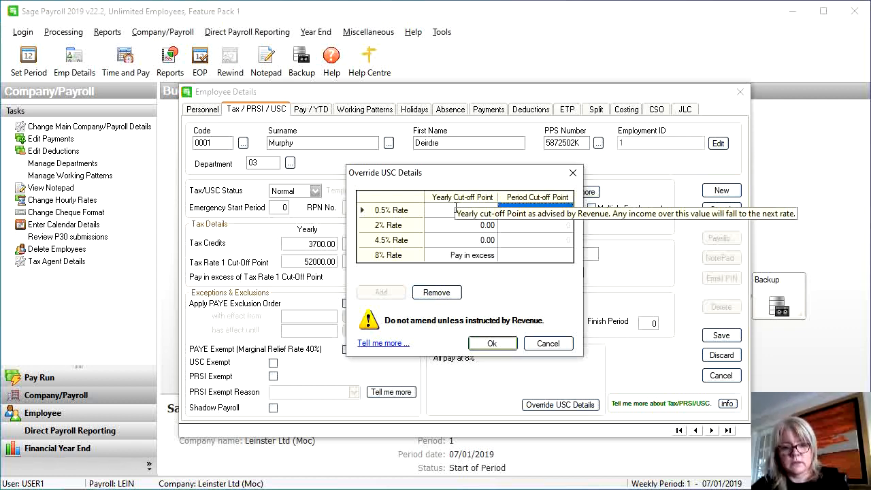
key(Tab)
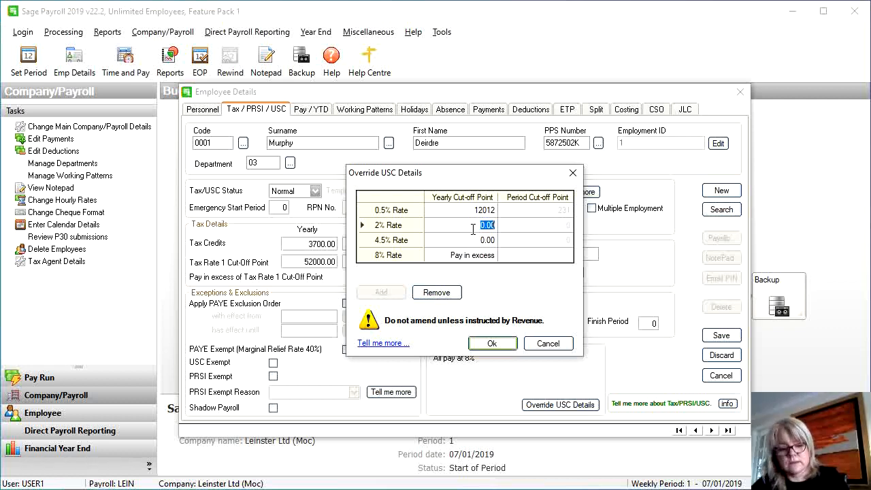
text(7862)
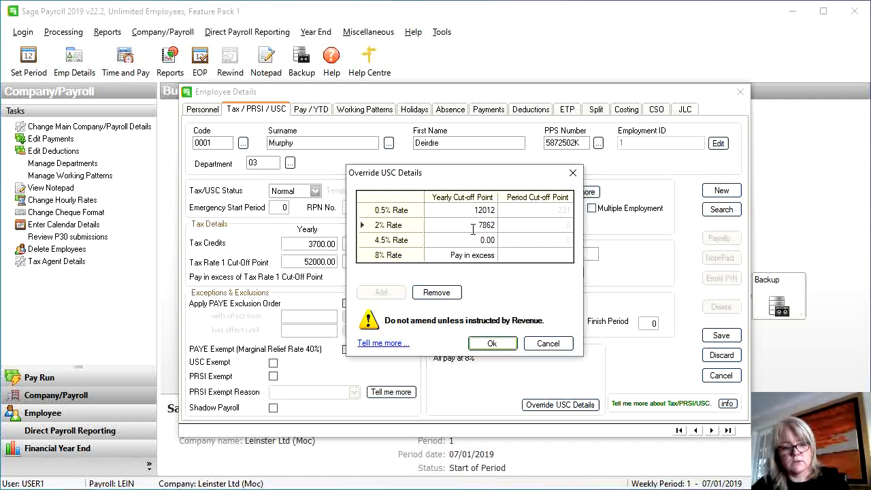
key(Tab)
click(474, 234)
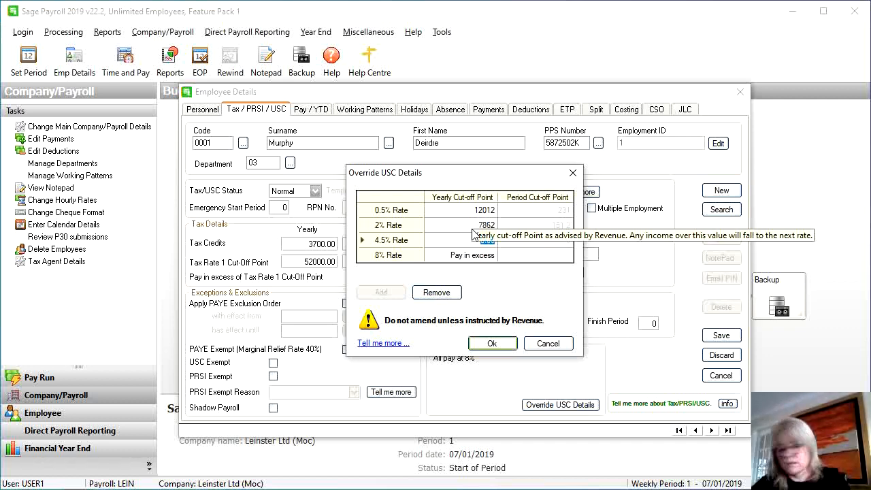
key(BackSpace)
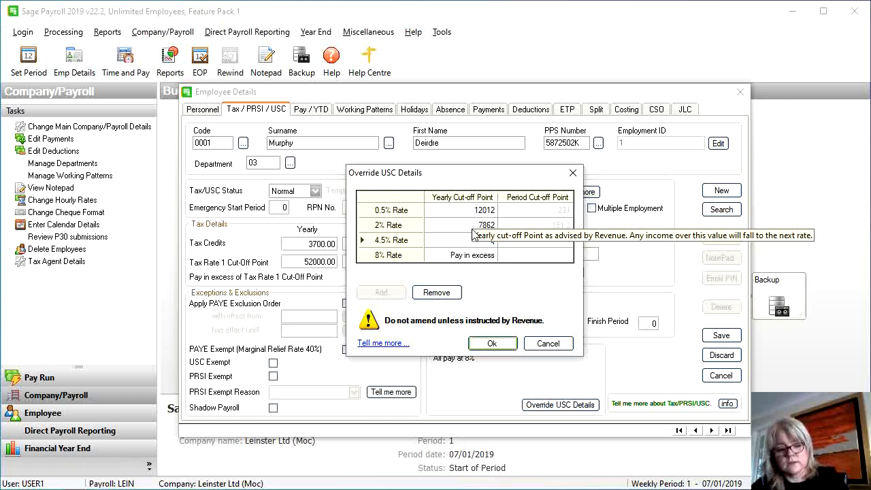
text(50170)
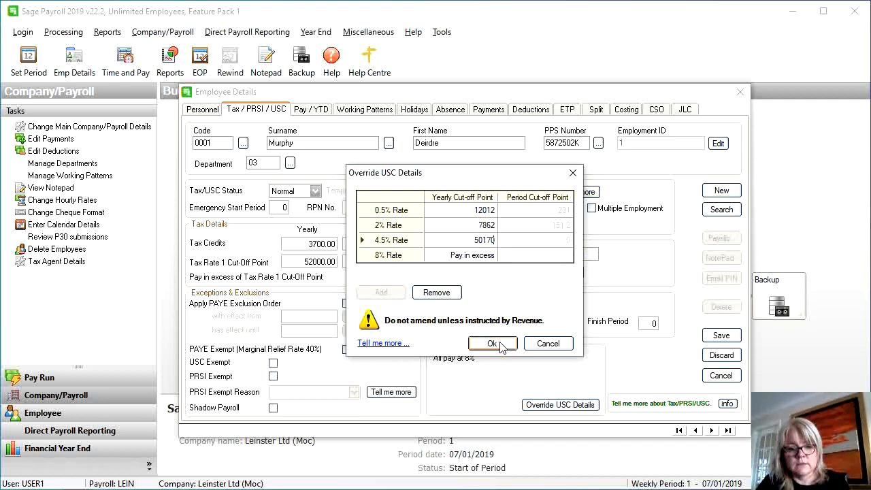
click(522, 243)
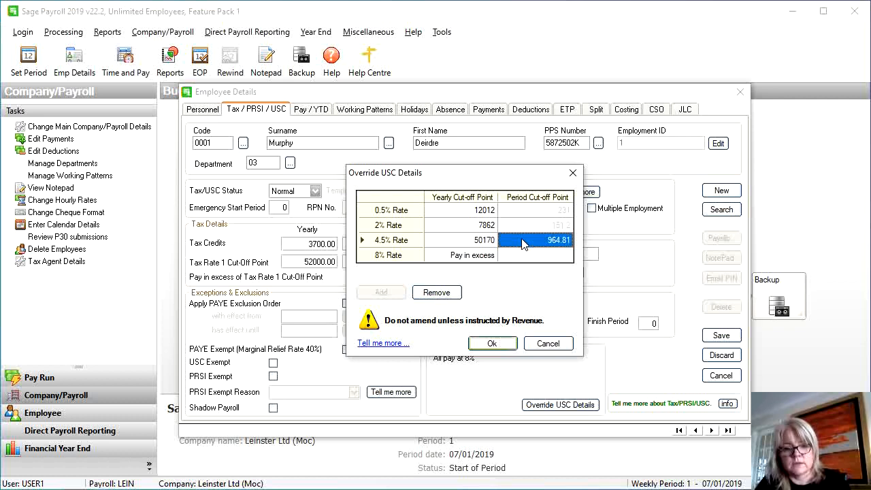
click(493, 344)
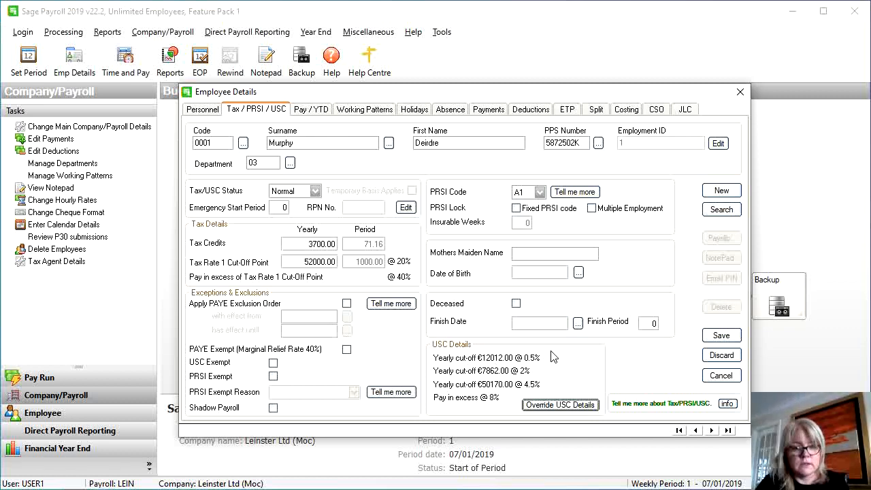
Save employee 0001's tax and USC details in Employee Details
click(720, 336)
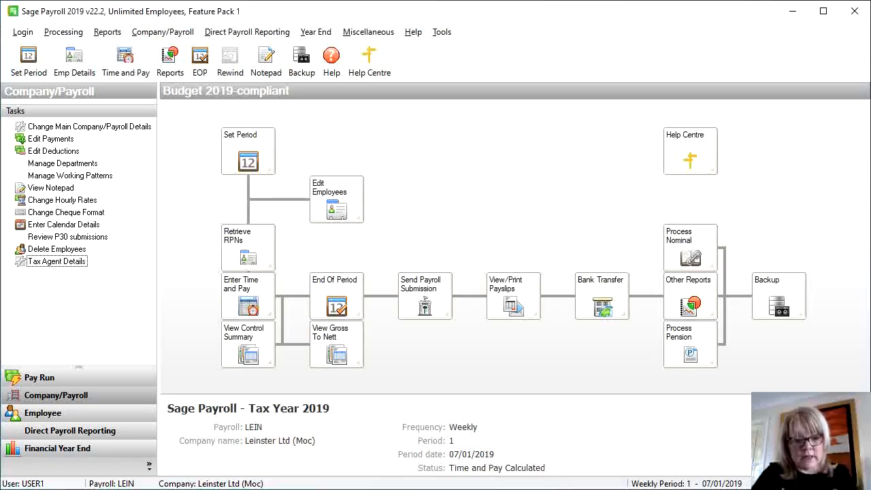
Start Random Time and Pay entry and load employee 0001
click(257, 299)
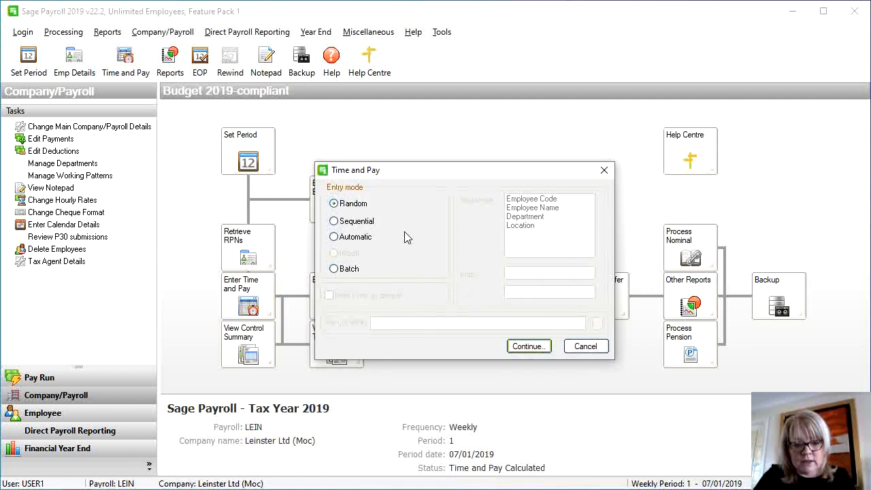
click(527, 348)
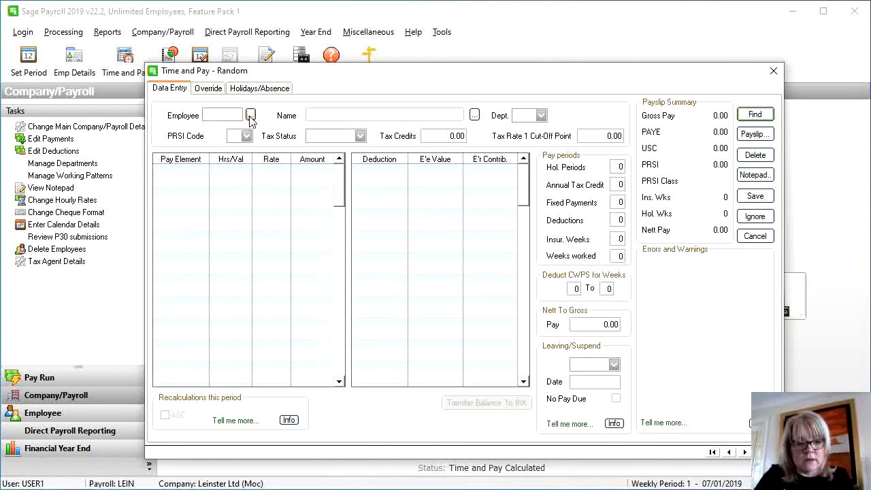
click(251, 115)
double_click(381, 163)
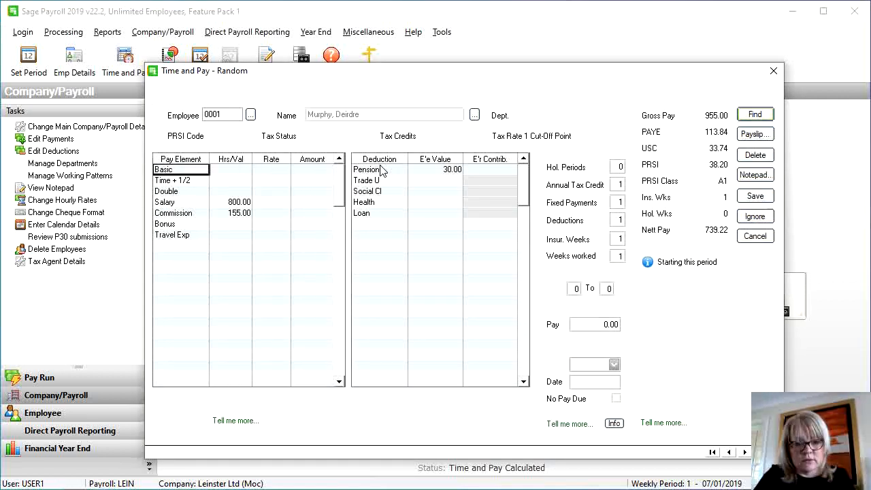
Confirm salary 800.00, commission 155.00 and fixed pension 30.00, then save (net 739.22)
click(241, 204)
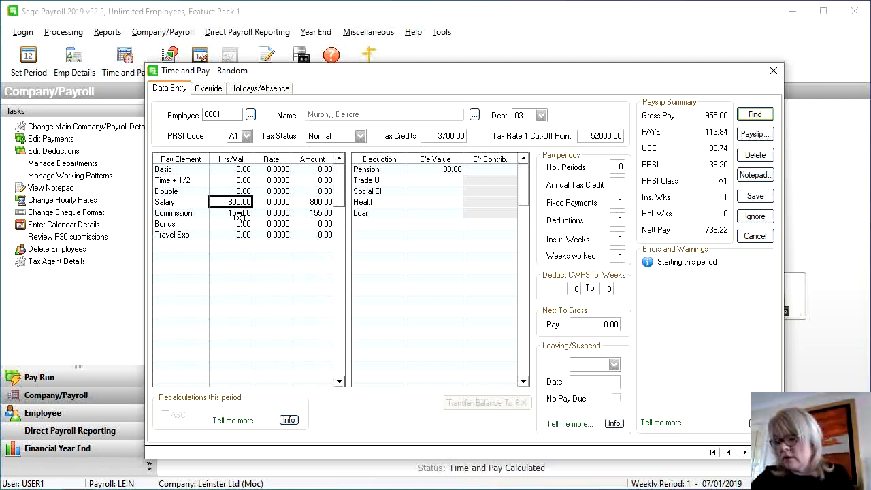
click(238, 213)
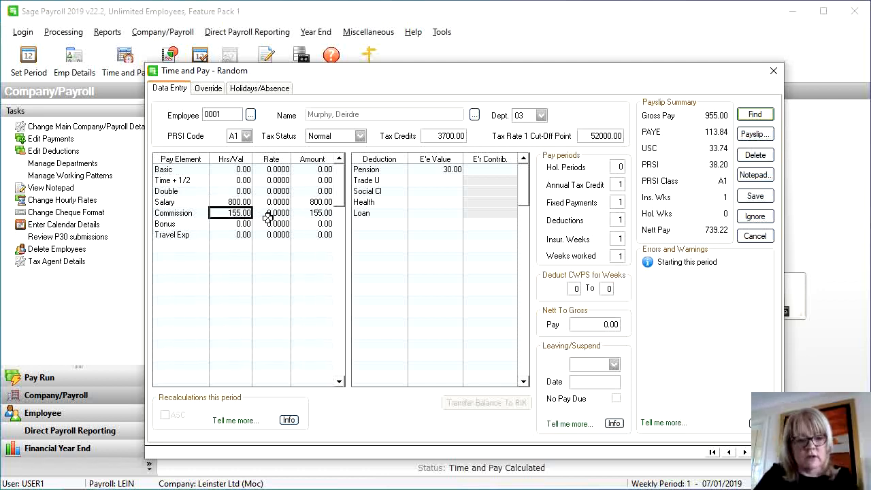
click(436, 169)
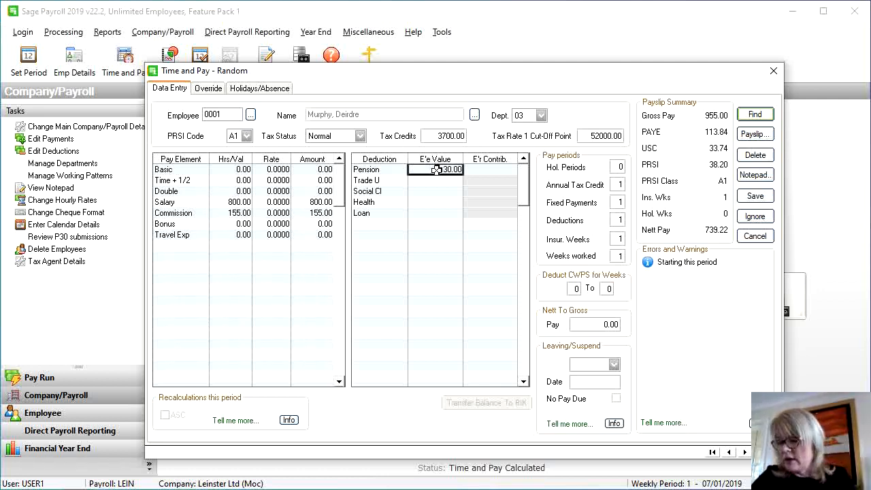
click(436, 169)
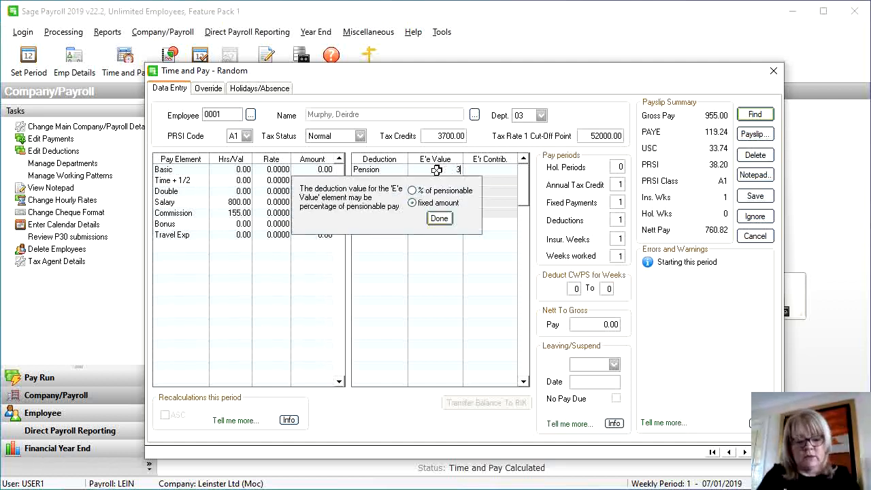
click(433, 221)
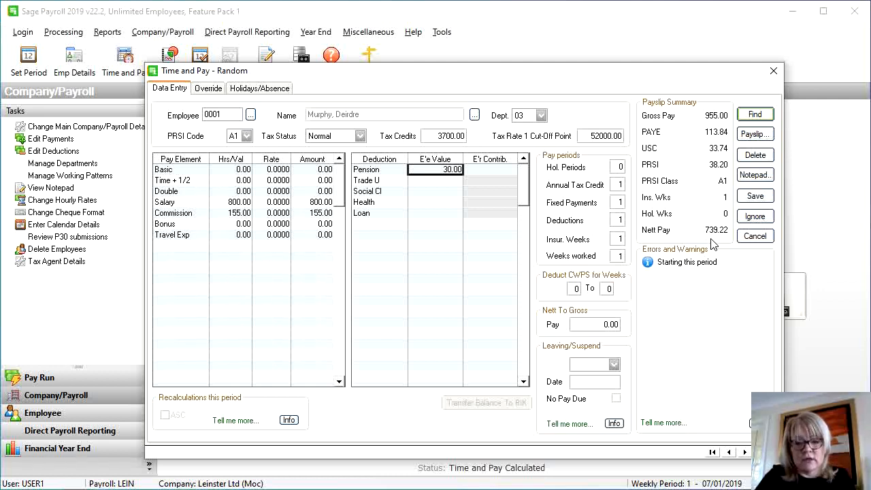
click(750, 197)
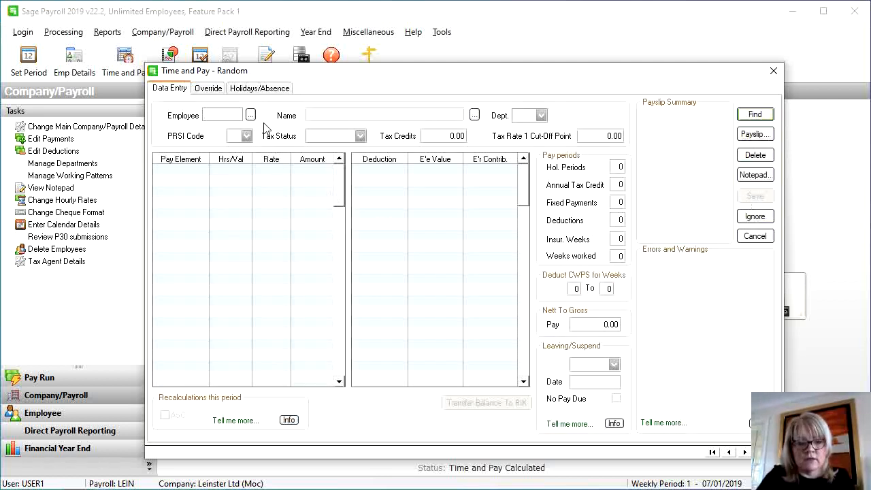
Load employee 0002 and save salary 700.00, bonus 70.00 and loan 45.00 (net 562.87)
click(251, 115)
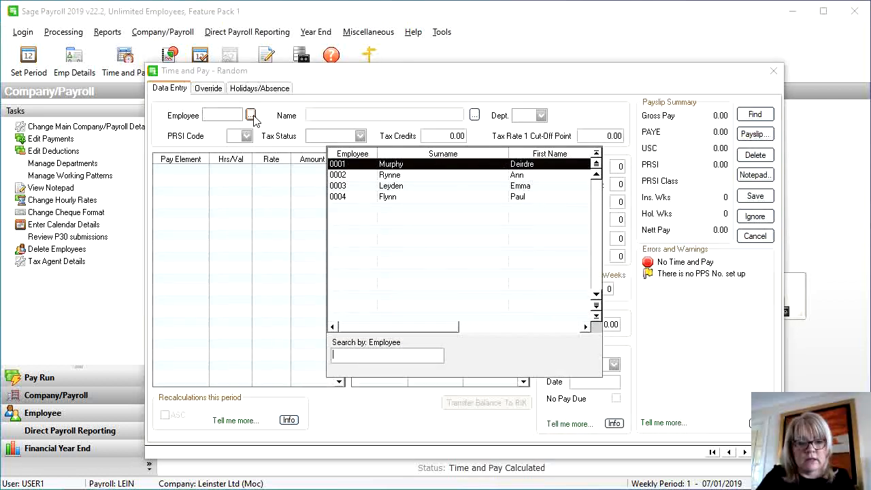
double_click(387, 177)
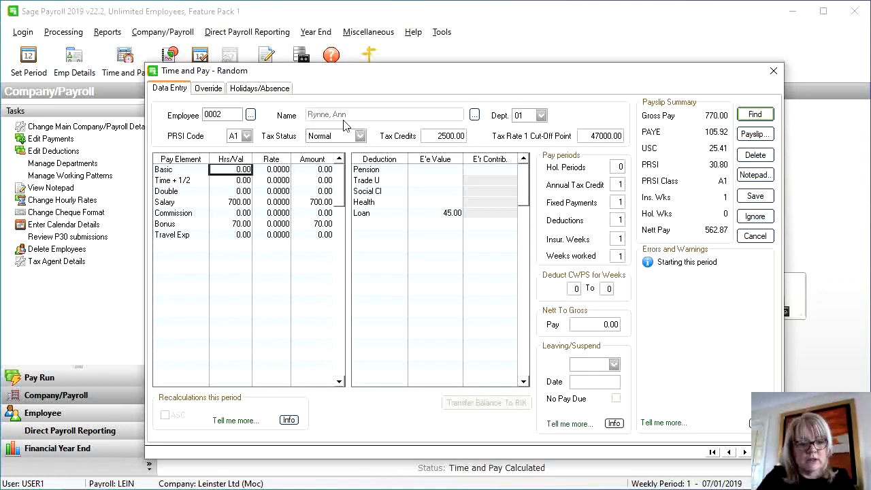
click(229, 202)
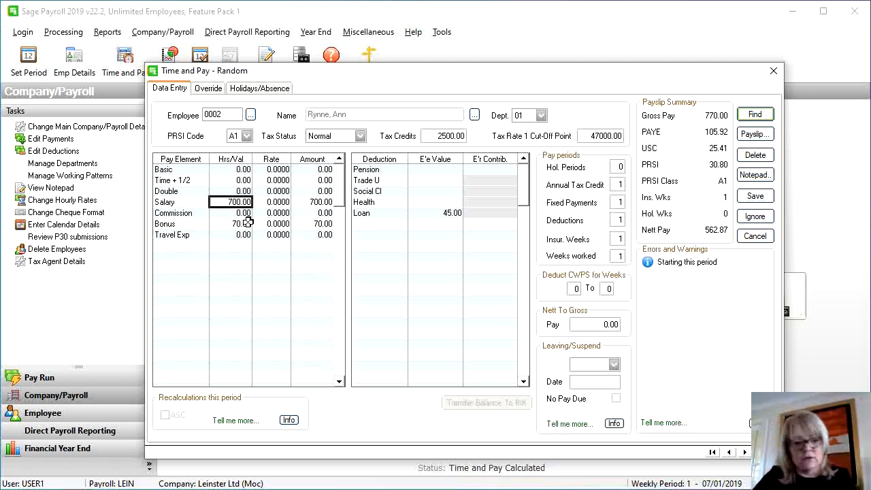
click(248, 222)
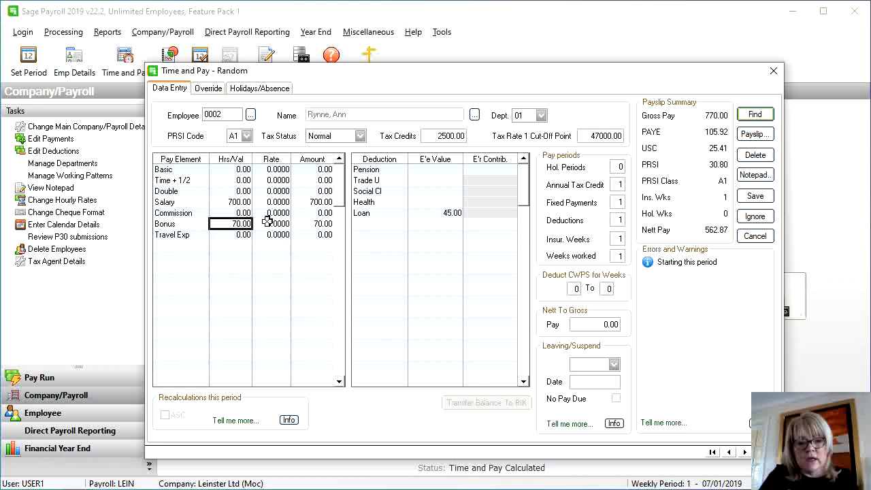
click(446, 211)
click(448, 213)
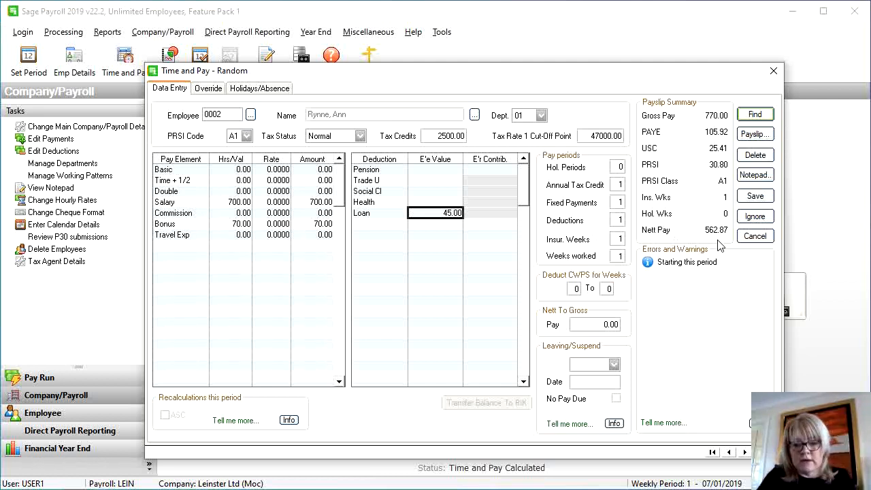
click(743, 198)
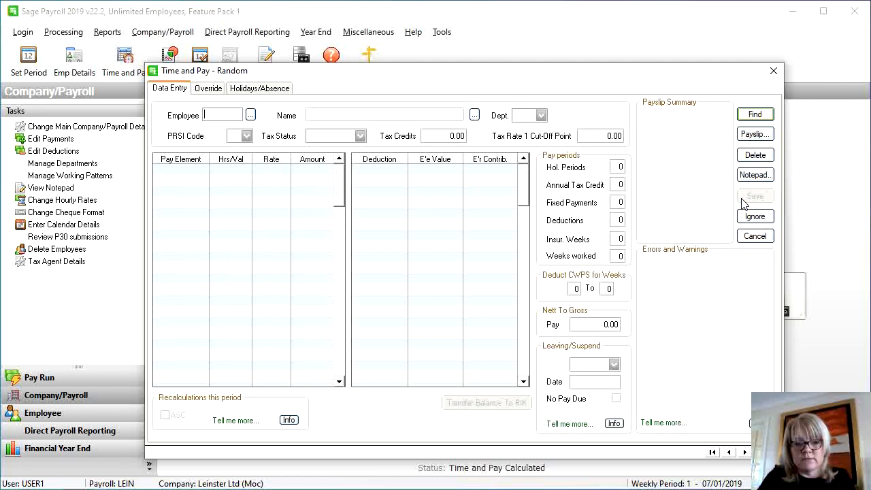
Load employee 0003 and check Basic 39 hours at 15.0000 and Time + 1/2 4 hours at 22.5000
click(251, 115)
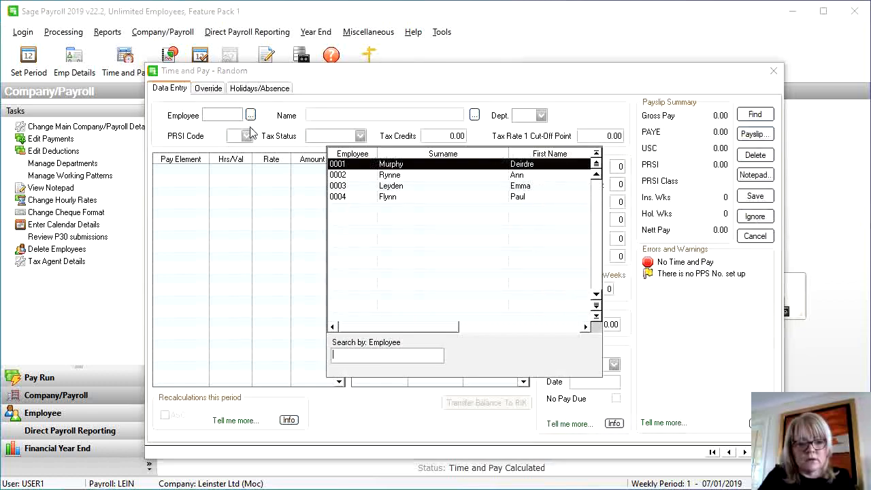
double_click(337, 183)
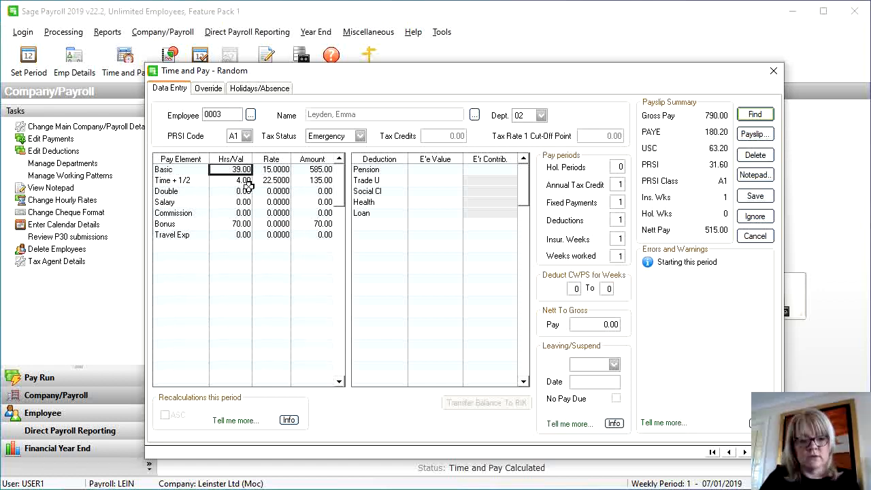
click(267, 169)
click(230, 170)
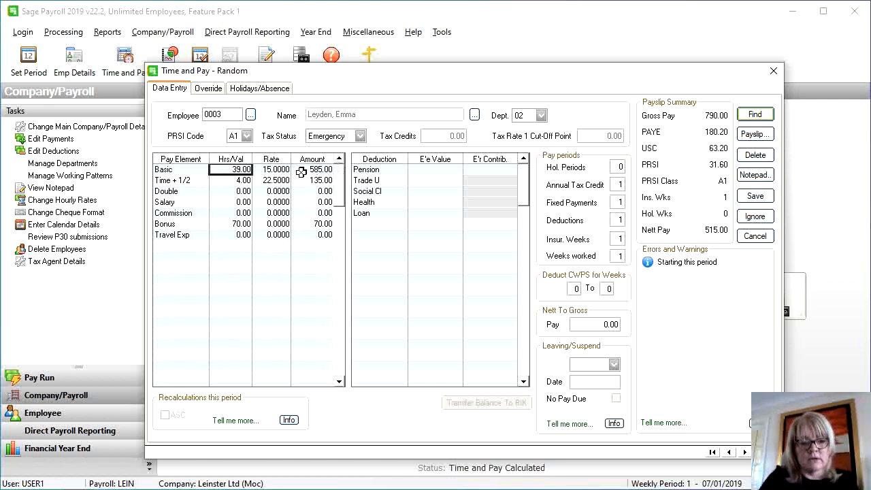
click(226, 181)
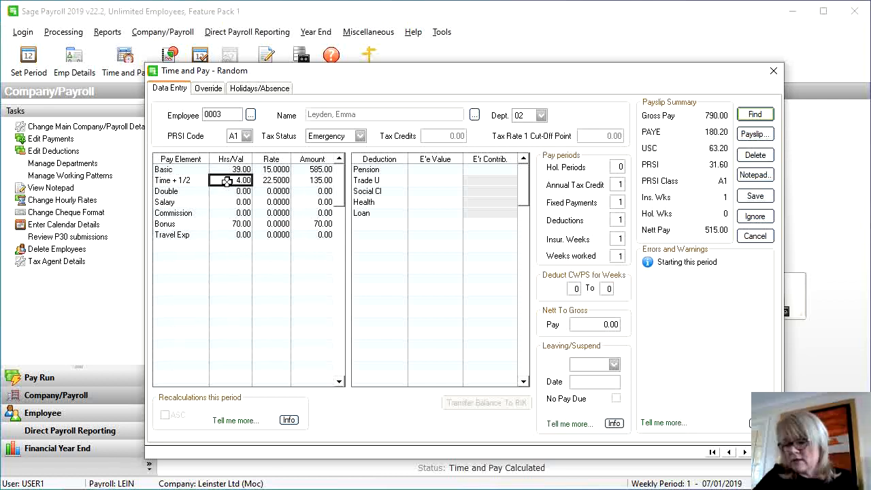
click(263, 181)
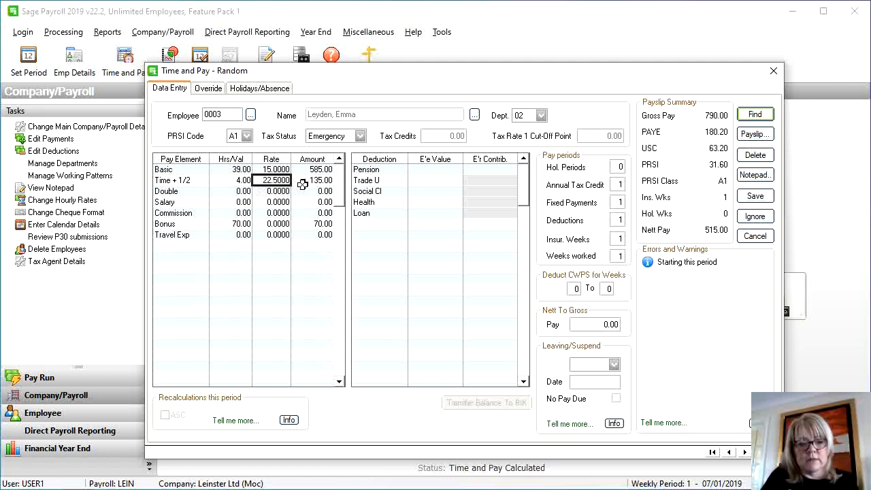
Set the Bonus value to 0 and save employee 0003's pay (gross 720.00, net 481.40)
click(232, 223)
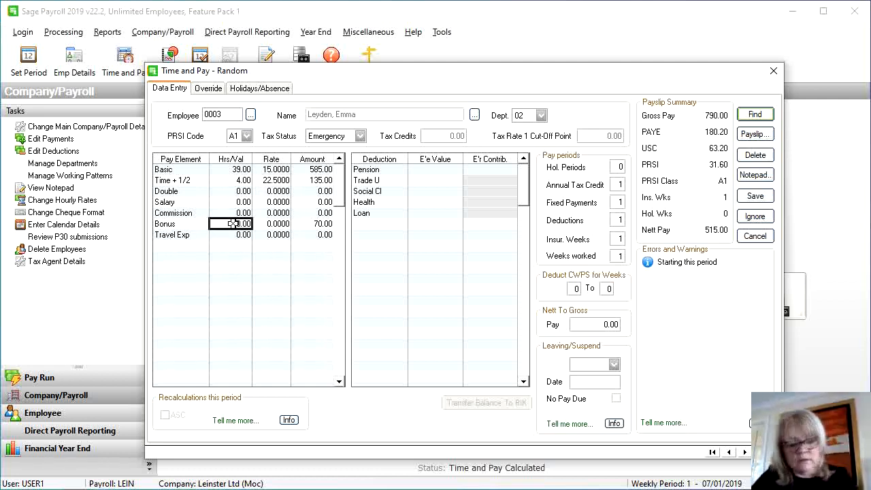
key(shift+Tab)
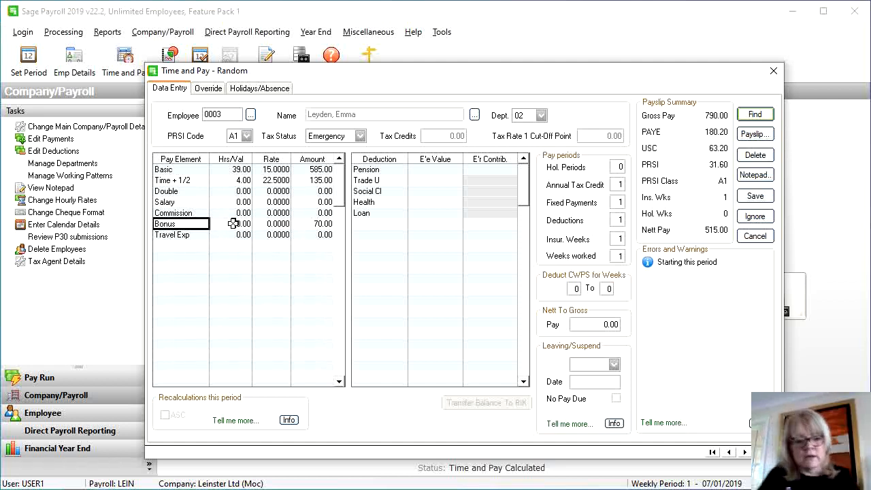
click(233, 223)
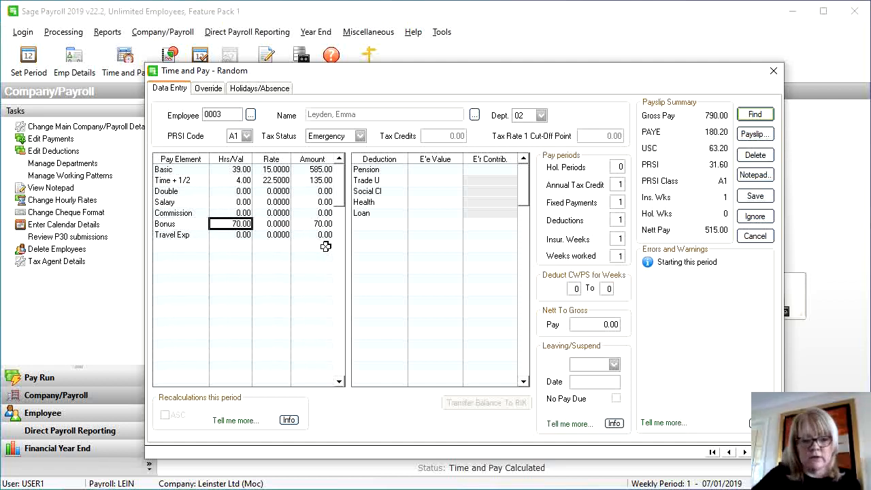
key(Return)
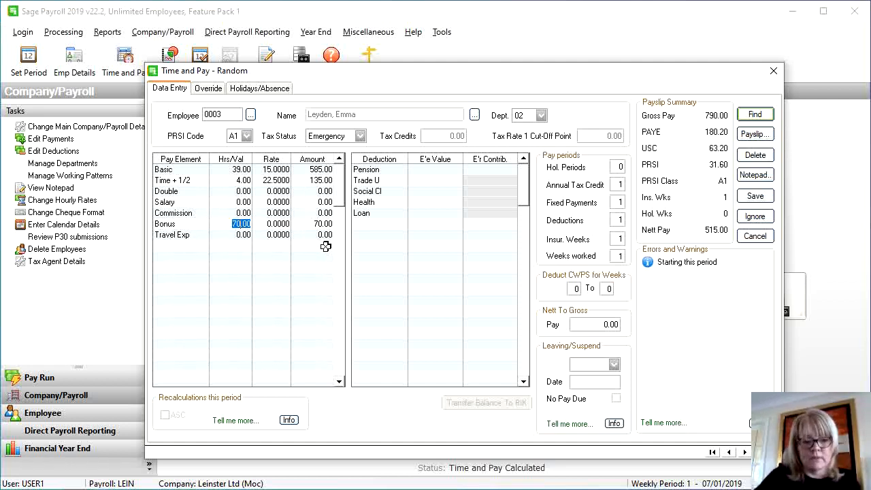
text(0)
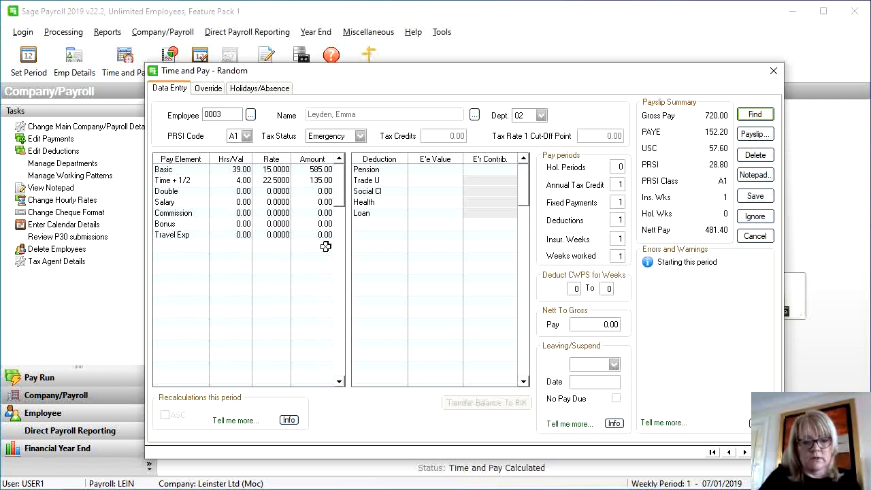
click(232, 202)
click(237, 224)
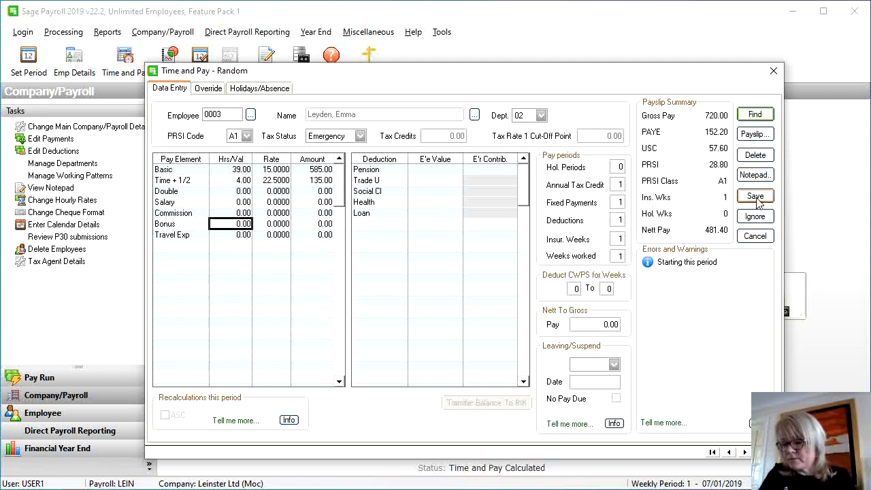
click(756, 198)
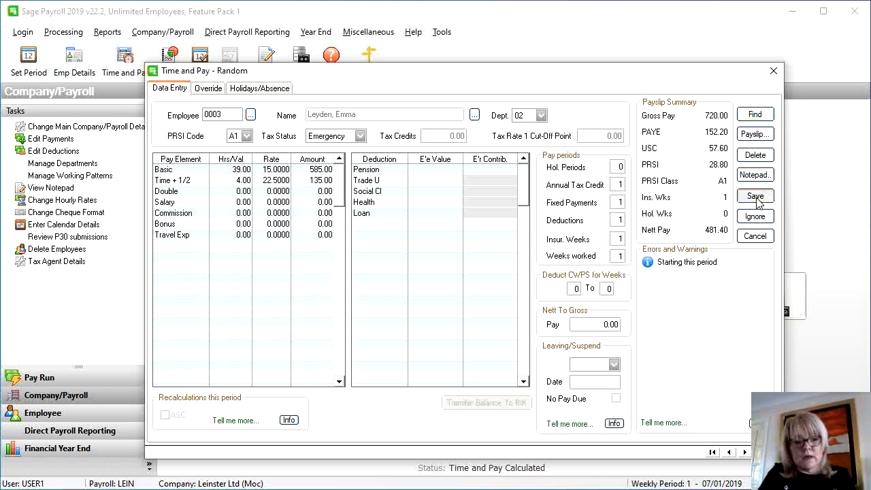
Load employee 0004, check Time + 1/2 hours and rate, and save (gross 480.00, net 410.14)
click(251, 116)
double_click(386, 197)
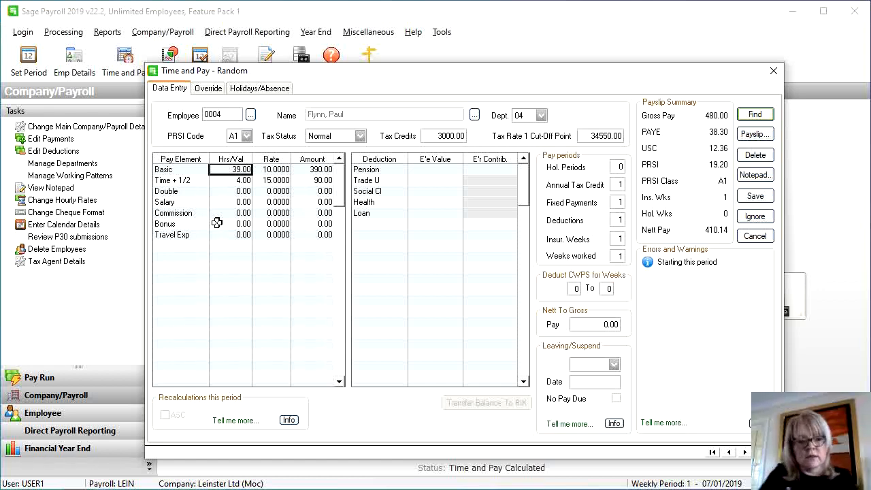
click(225, 180)
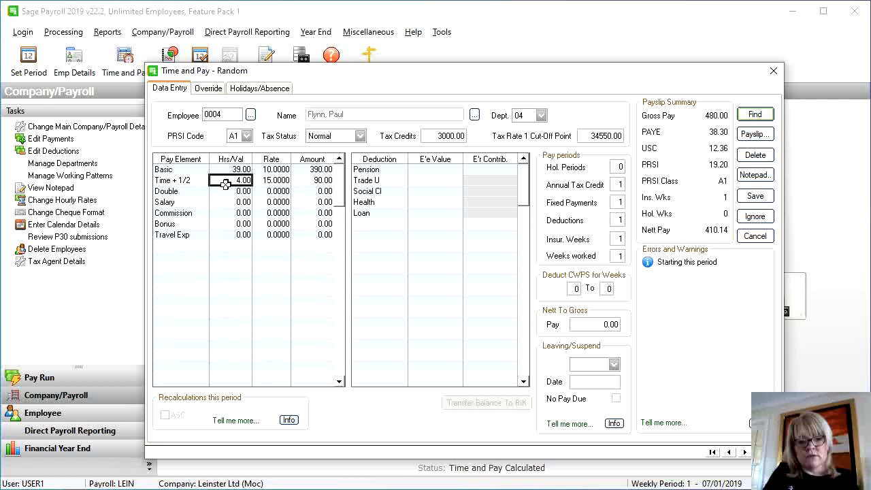
click(267, 181)
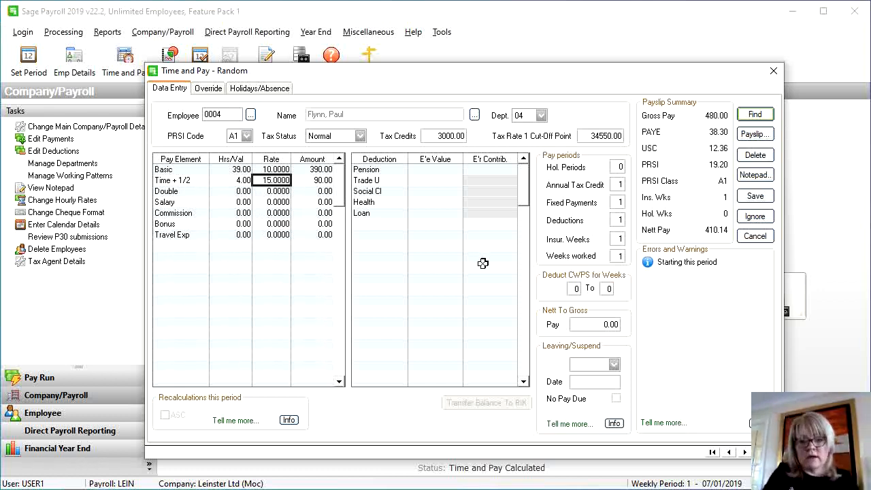
click(755, 196)
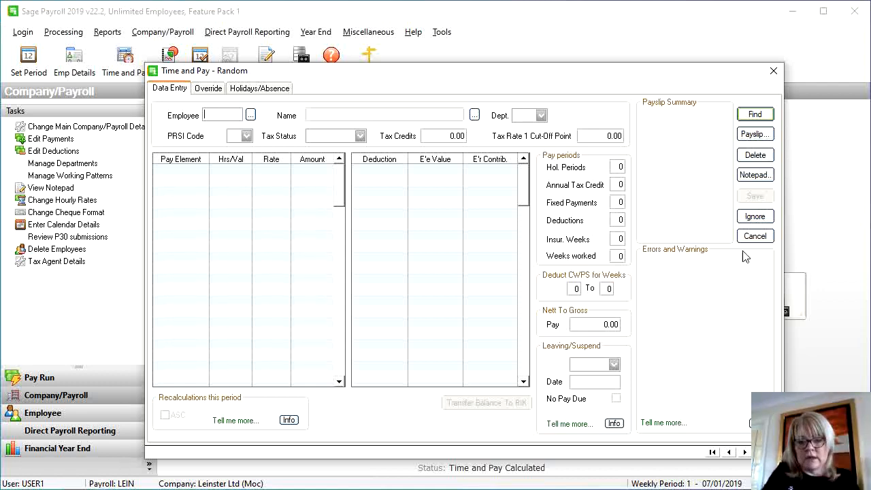
Close Time and Pay, run End Of Period and post the period 1 calculation results
click(755, 235)
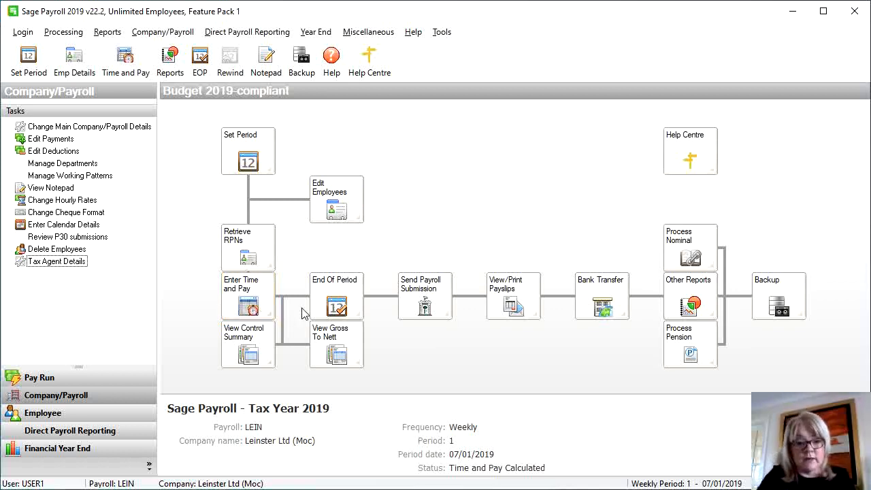
click(347, 308)
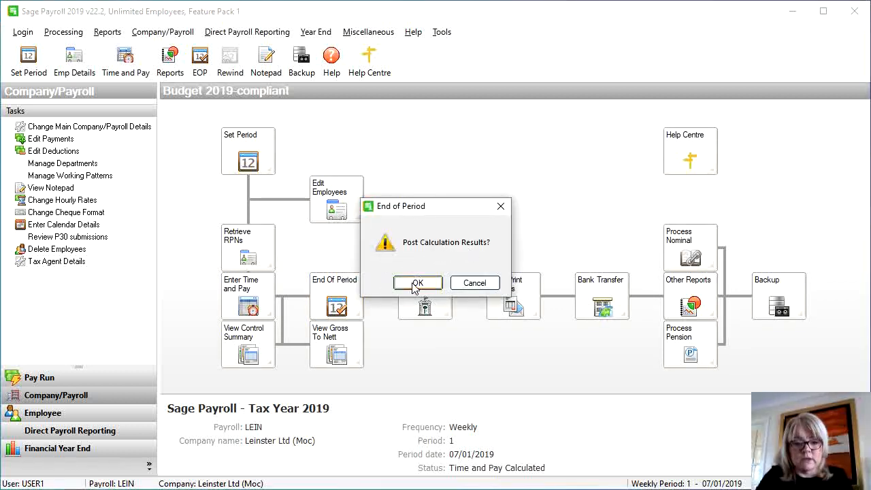
click(416, 284)
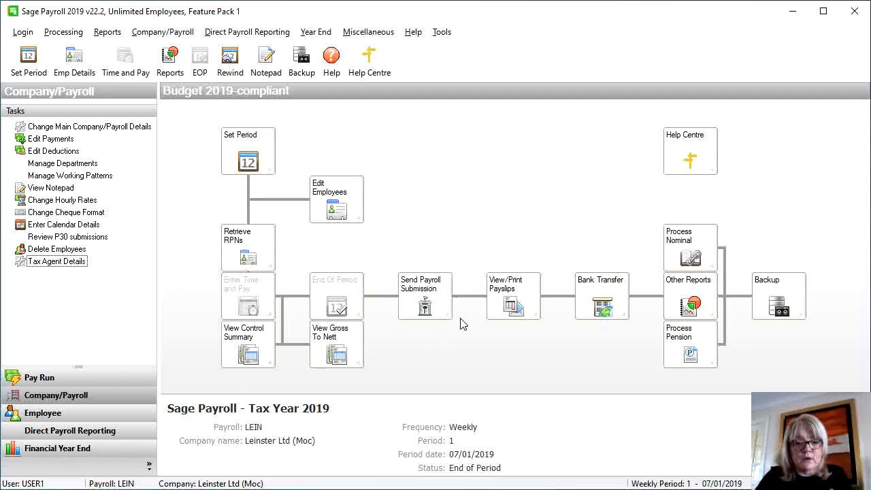
Generate the four period 1 payslips as English PDFs using the Email Payslip layout into the LEIN folder
click(503, 315)
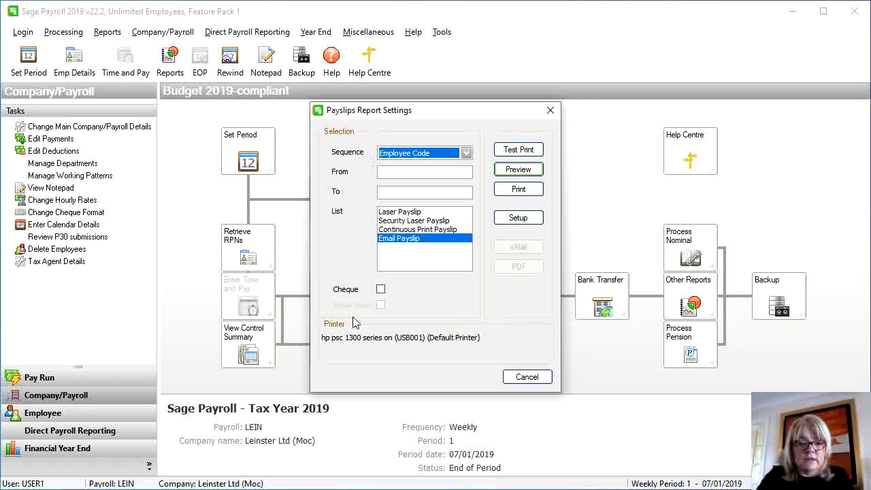
click(392, 241)
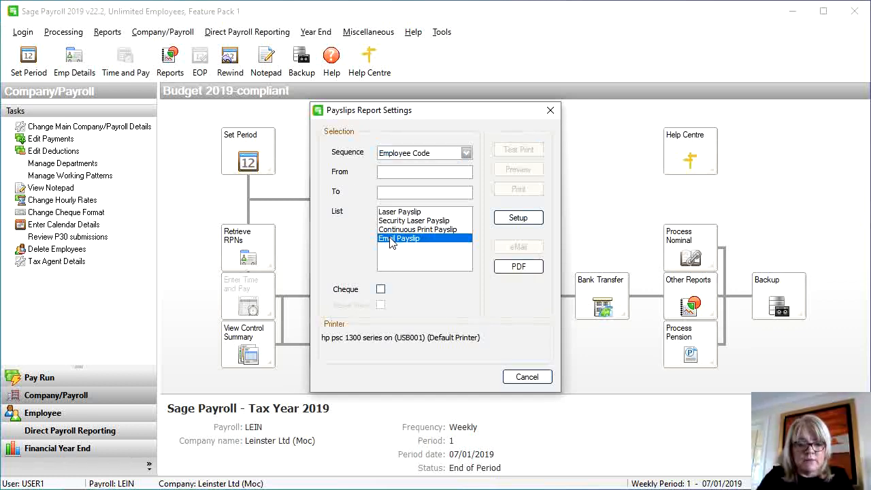
click(518, 268)
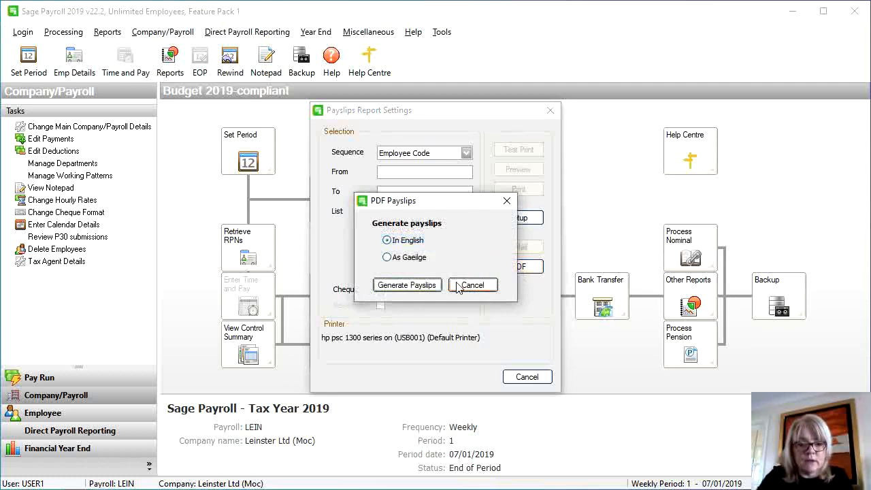
click(430, 286)
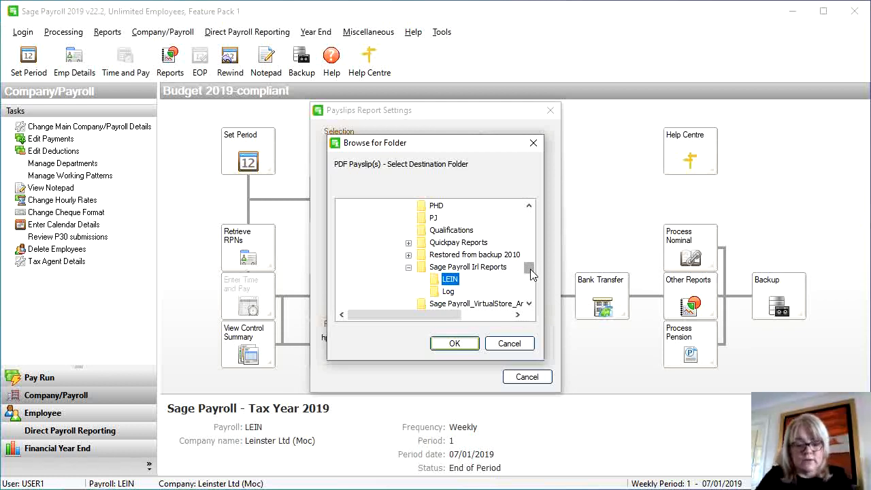
scroll(532, 273, down, 1)
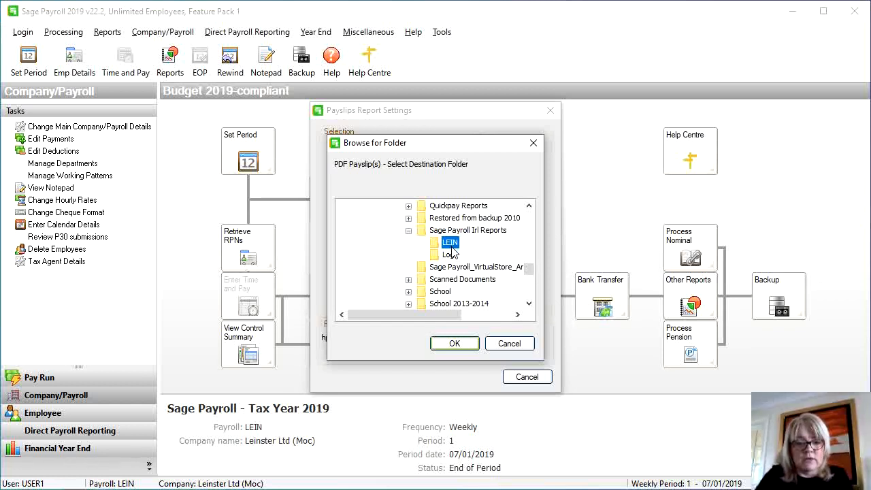
click(459, 344)
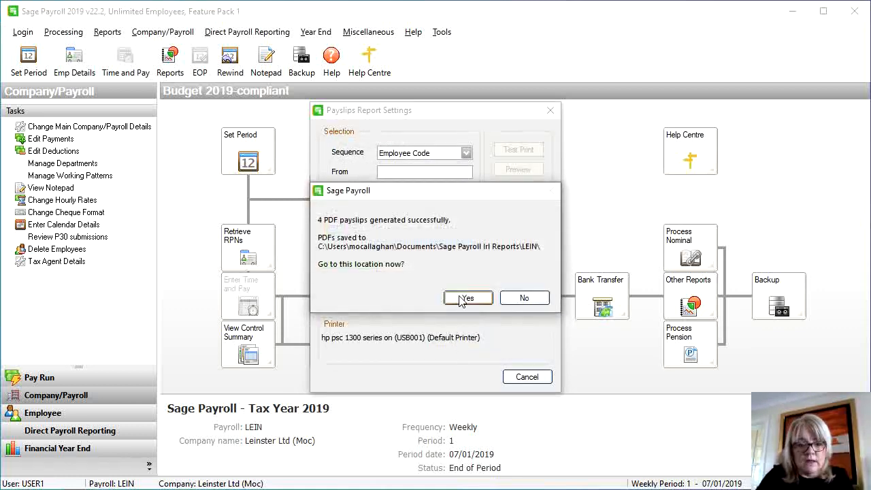
click(466, 298)
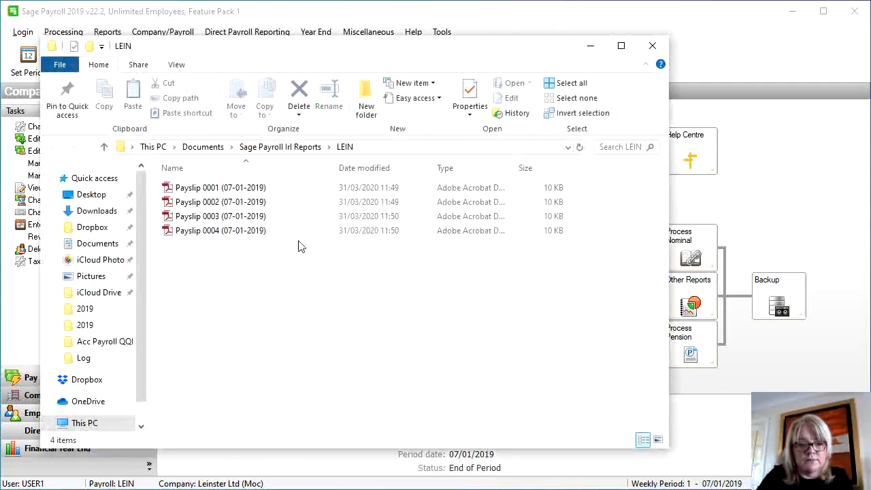
double_click(232, 190)
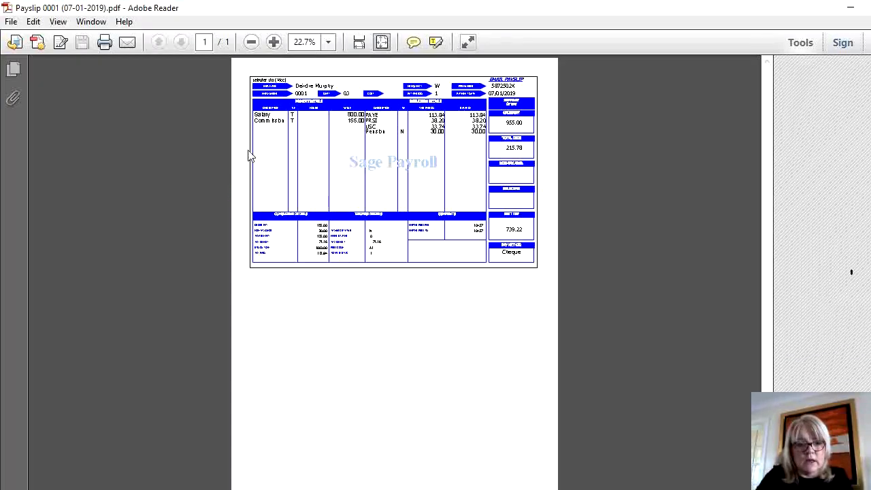
Zoom payslip 0001 to 100%, verify net pay 739.22, and close Adobe Reader
click(274, 42)
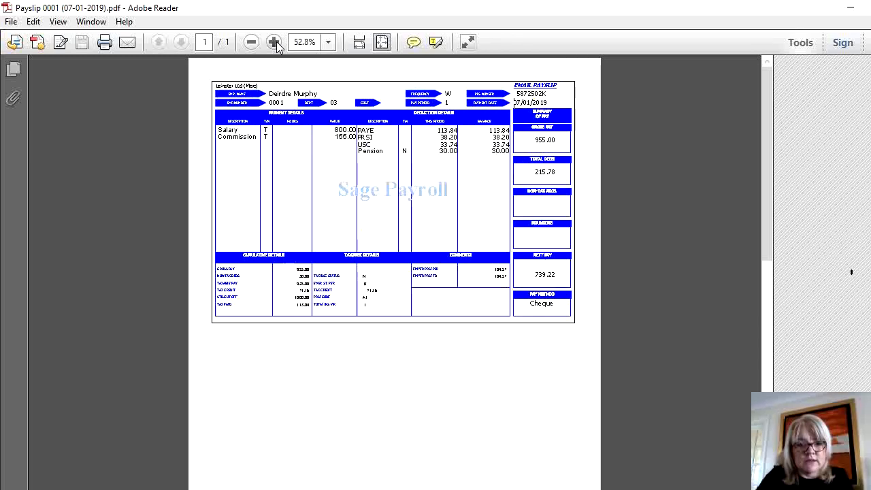
click(274, 43)
click(274, 42)
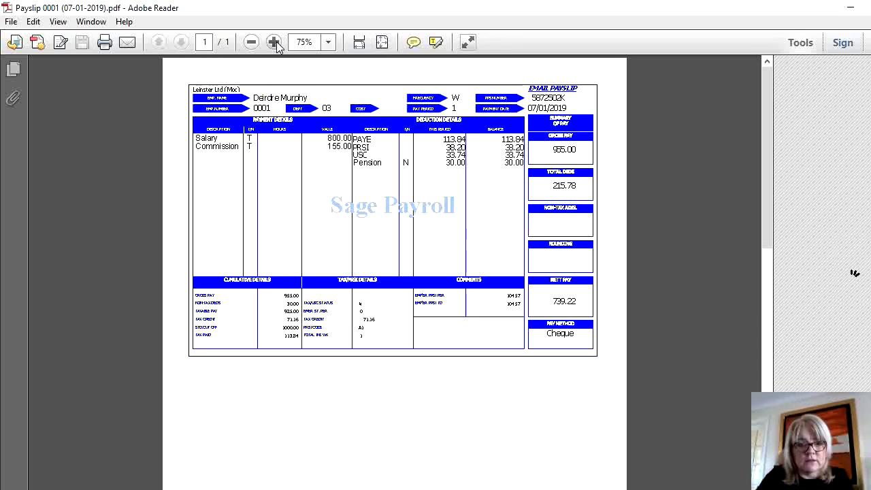
click(274, 42)
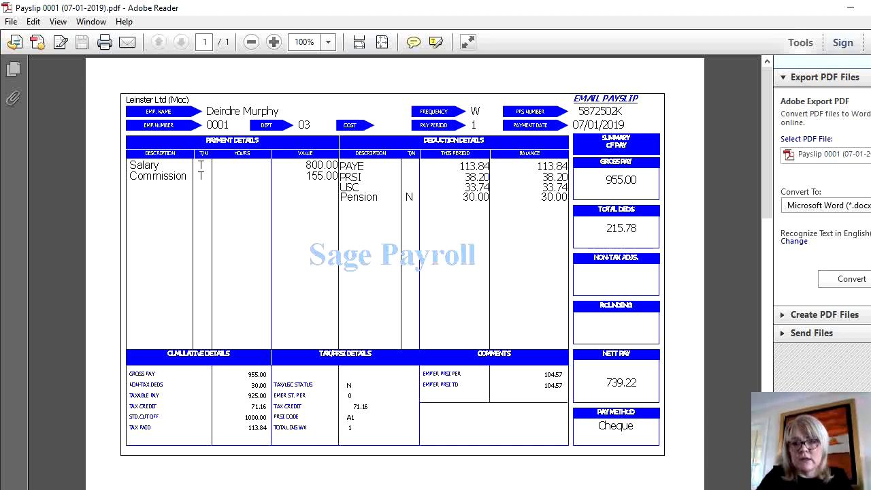
key(alt+F4)
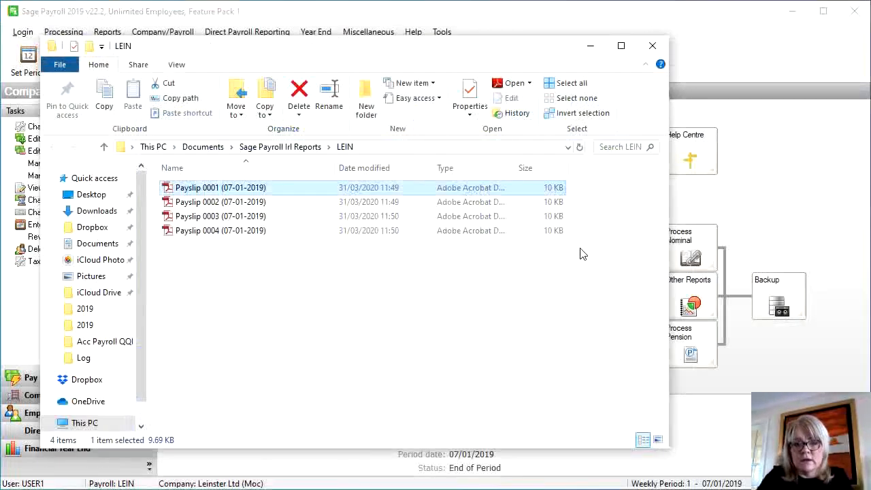
Close the LEIN folder window and Payslips Report Settings, then open the Processing menu
click(652, 46)
click(524, 376)
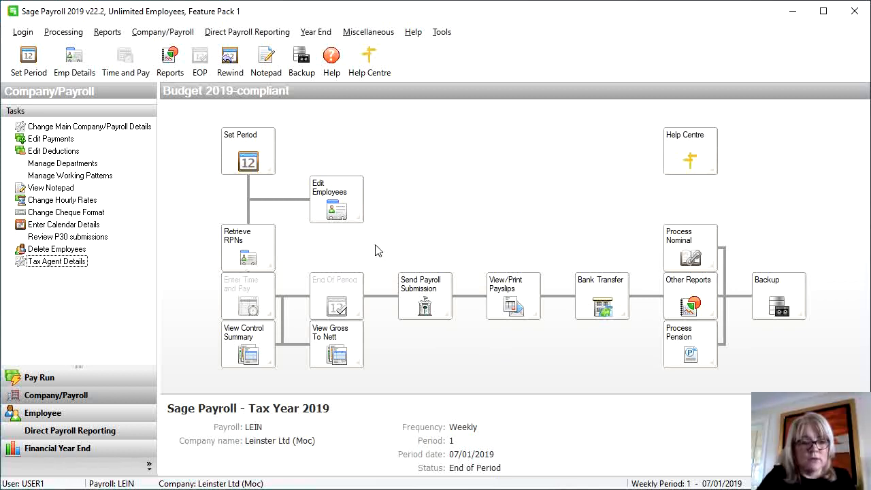
click(66, 36)
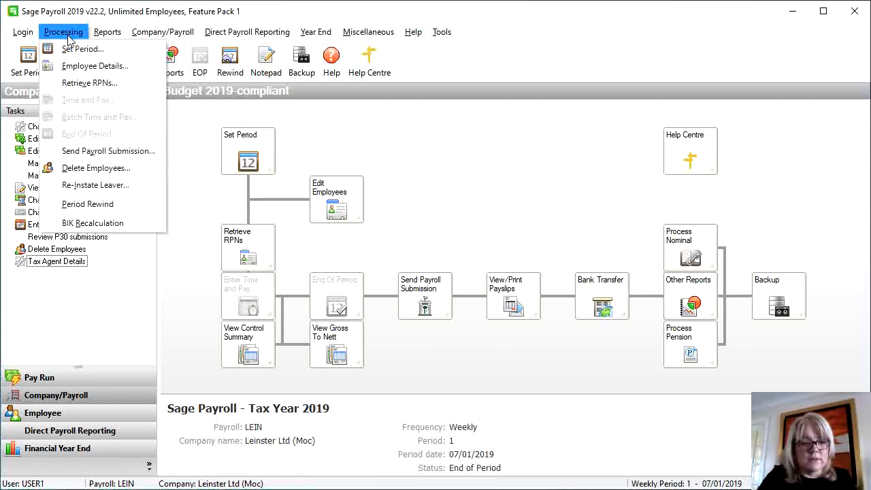
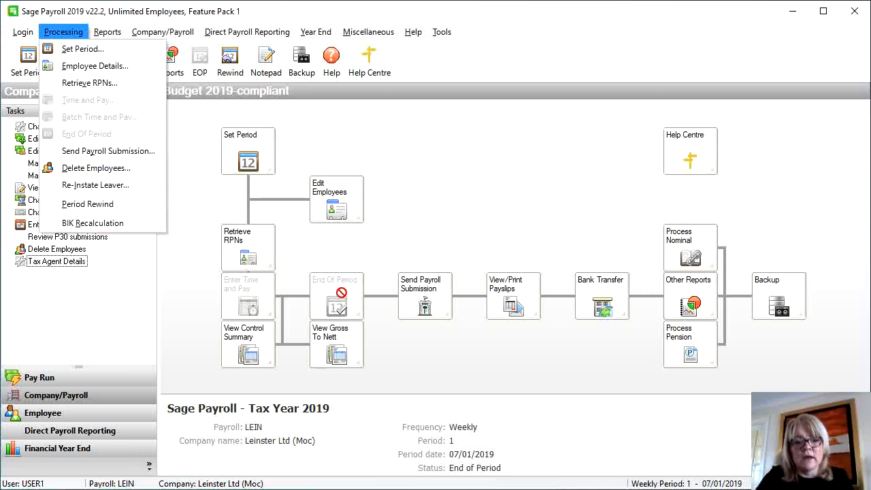
Dismiss the Processing menu to return to the period 1 End of Period overview
click(496, 231)
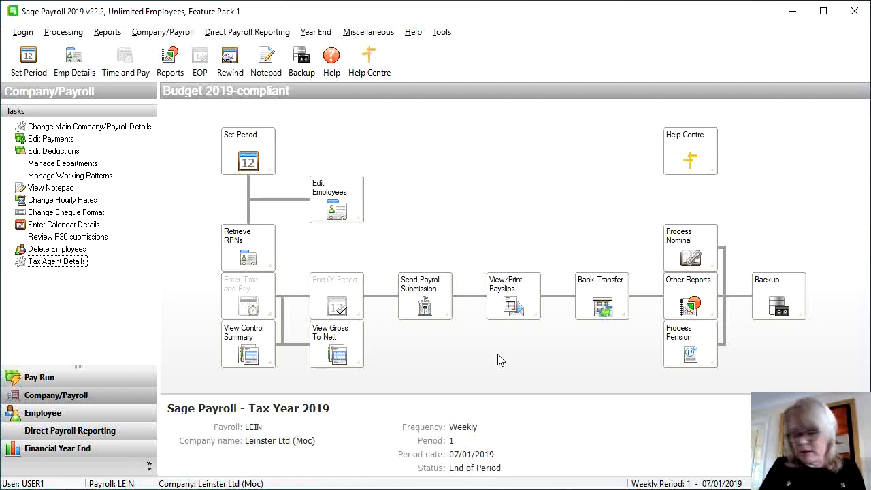
Set the period without a calendar to period 2, with period date 14/01/2019
click(253, 152)
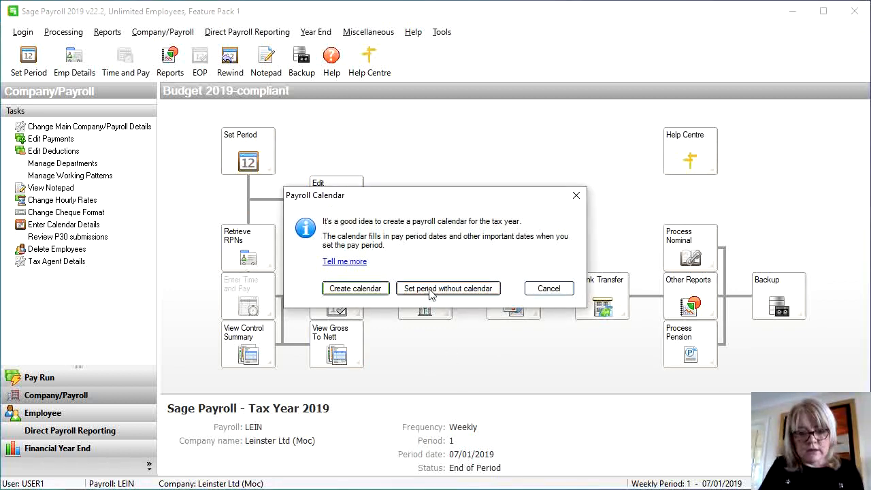
click(430, 290)
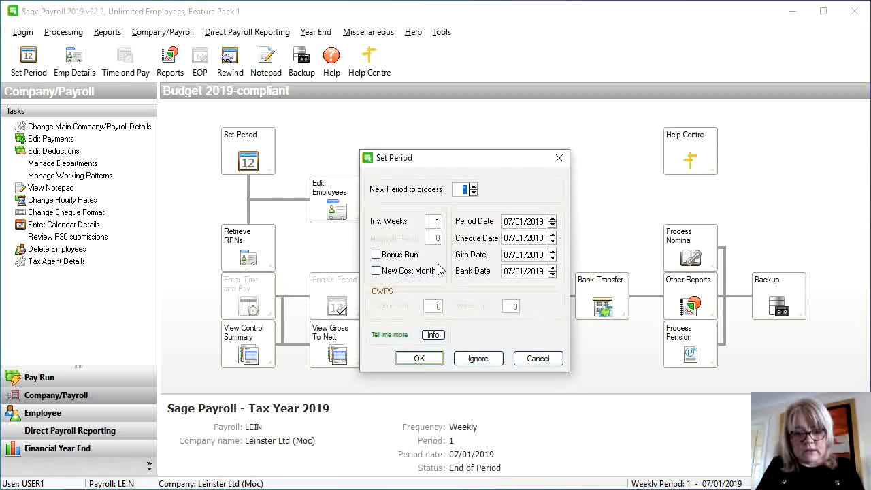
text(2)
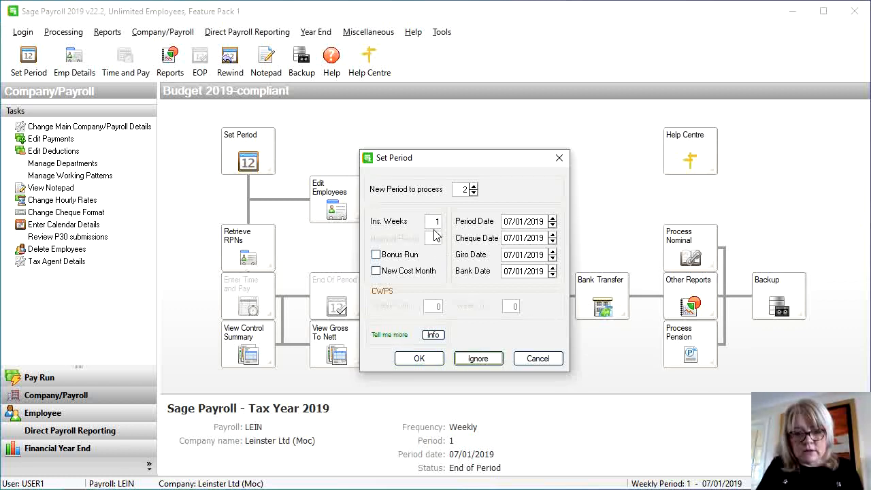
click(504, 223)
click(504, 222)
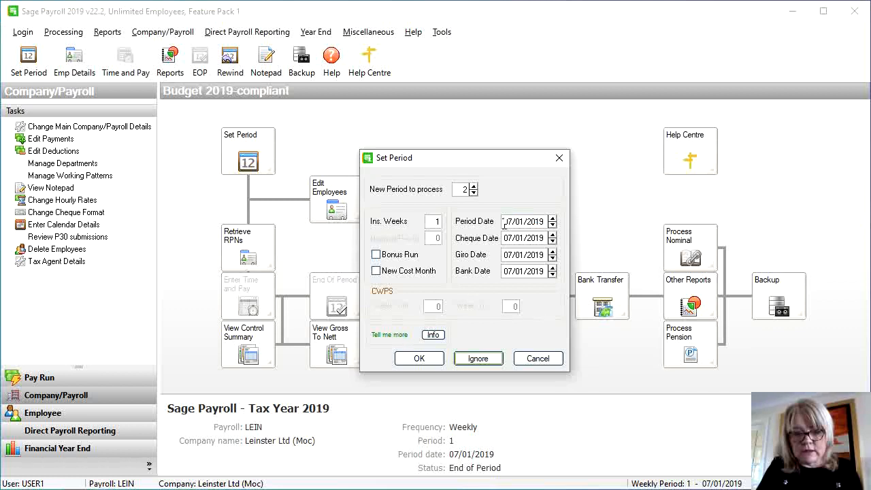
drag(505, 222, 513, 221)
text(14)
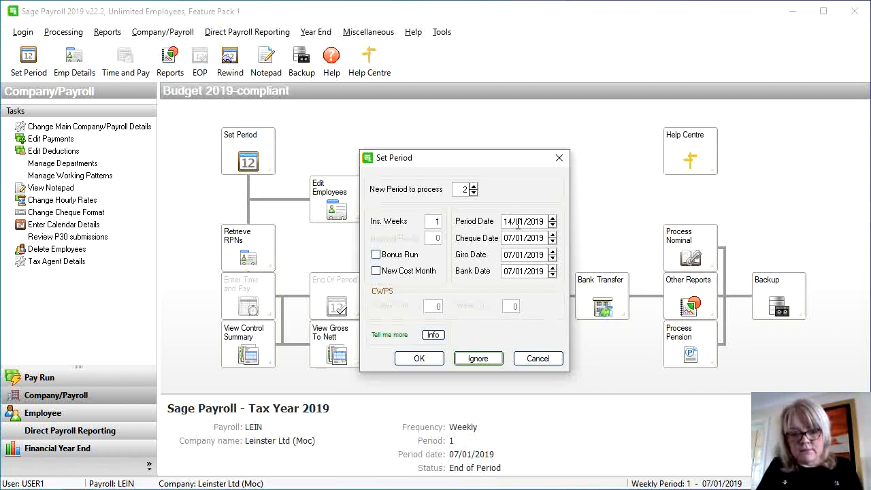
Change the cheque, giro and bank dates to 14/01/2019 and confirm
click(512, 235)
drag(504, 238, 511, 238)
text(14)
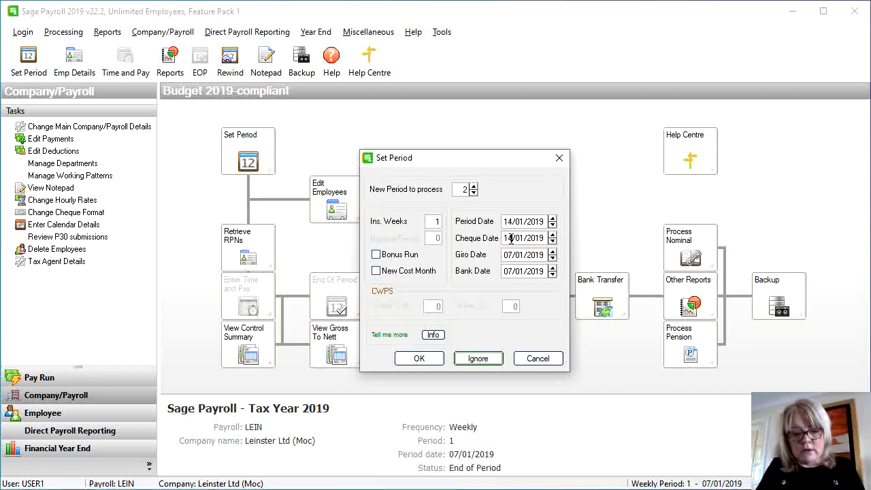
click(506, 254)
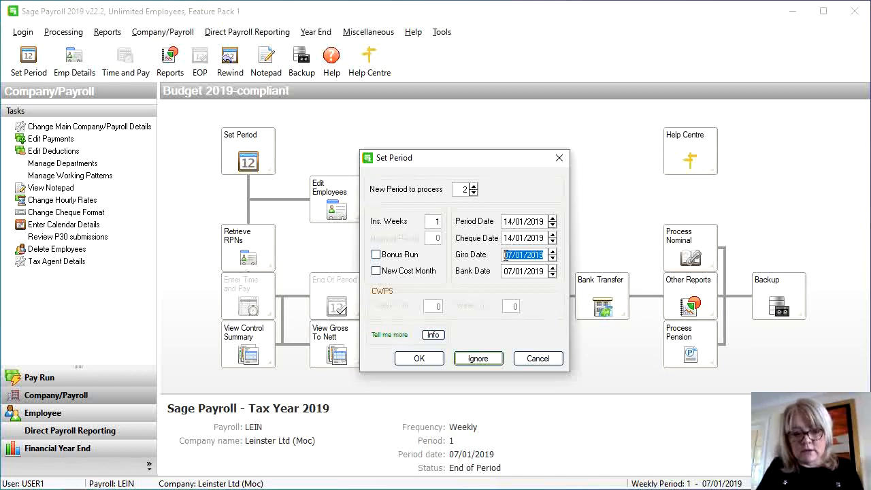
click(507, 255)
drag(504, 255, 512, 255)
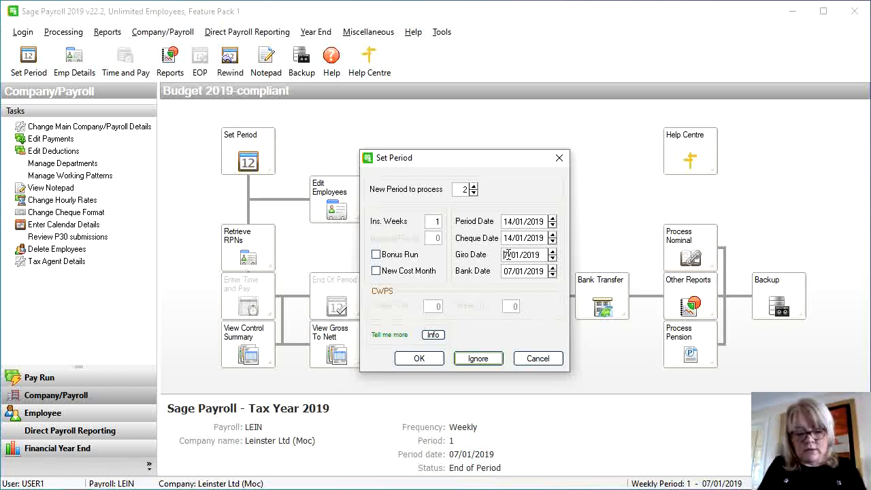
text(14)
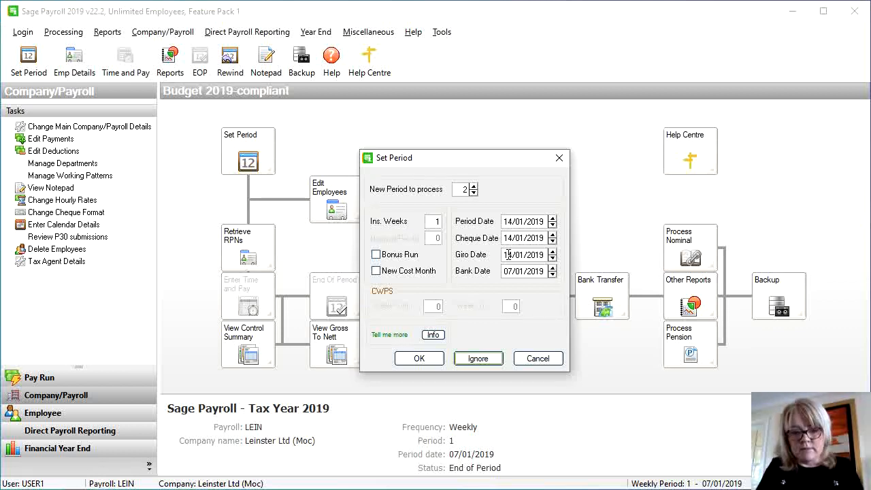
double_click(511, 272)
text(14/01/2019)
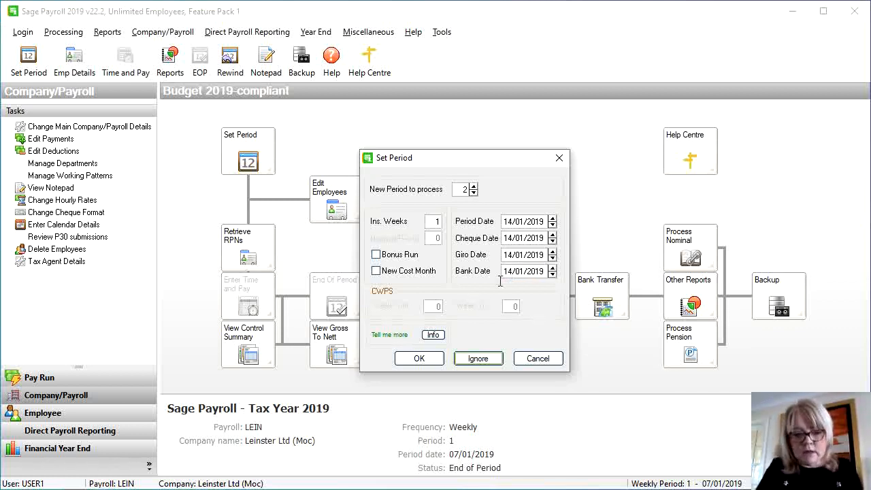
click(422, 359)
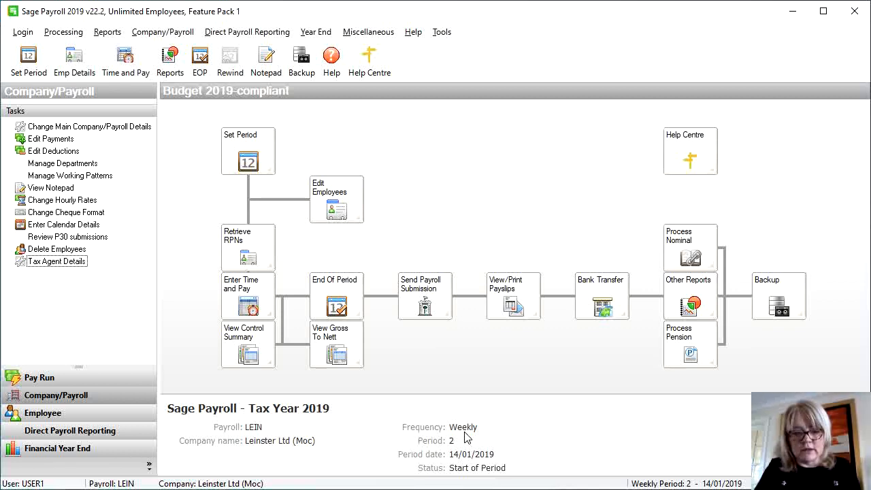
Add a new employee and enter the first name, surname and two-line address
click(323, 210)
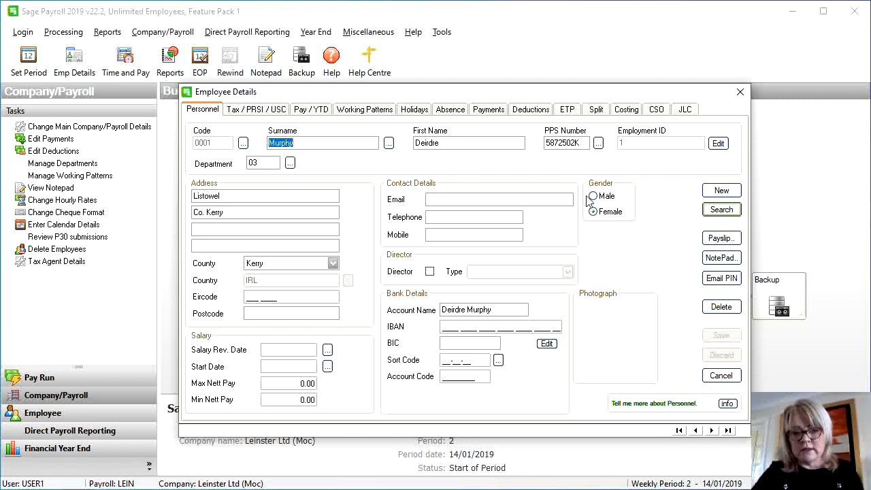
click(717, 192)
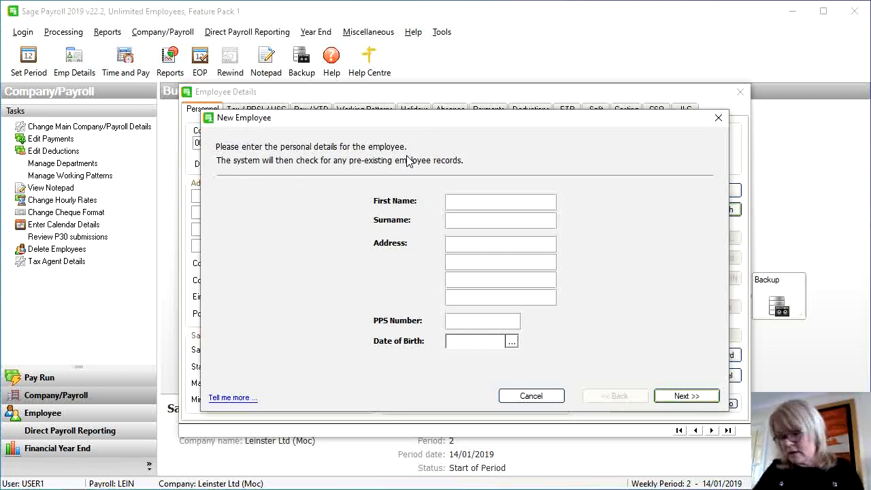
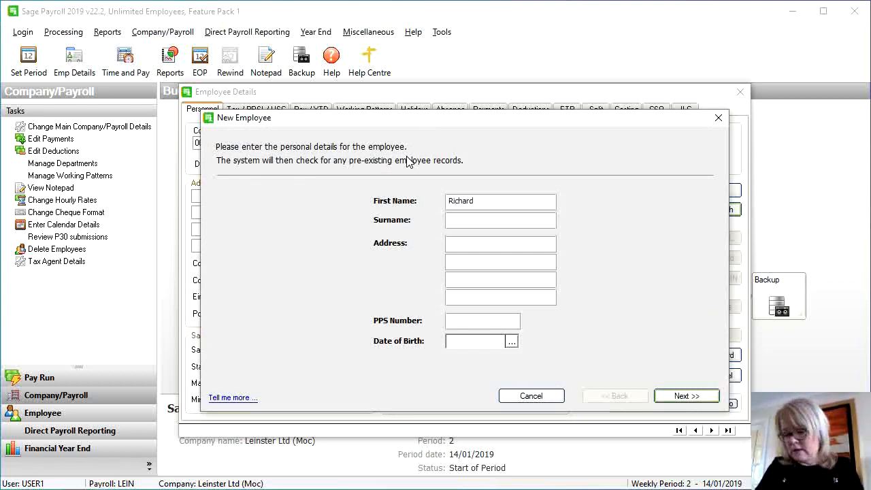
key(Tab)
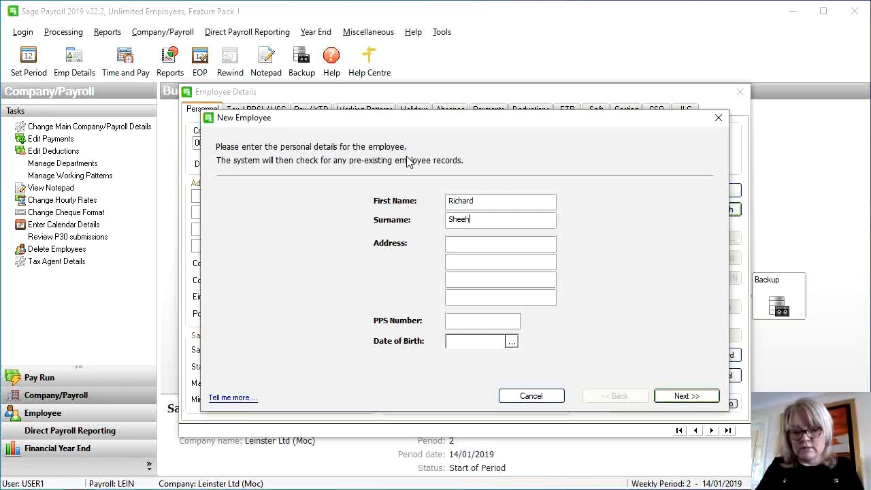
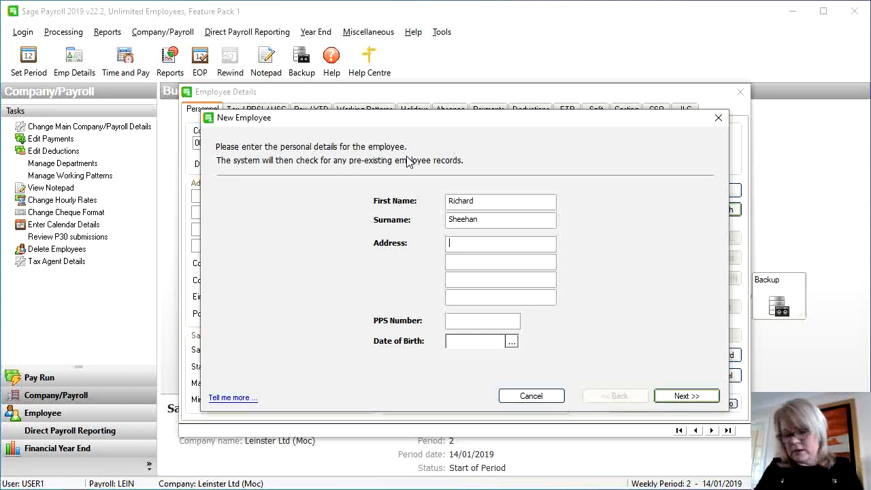
text(Quin)
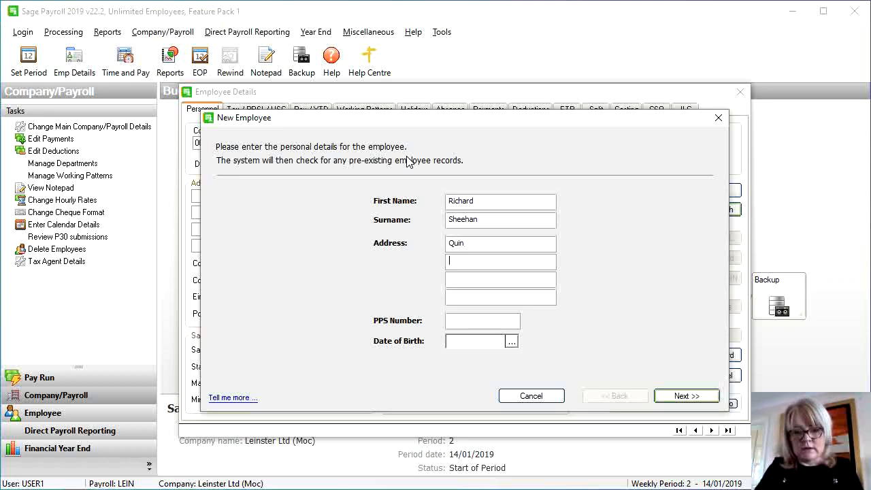
text(Co. Clare)
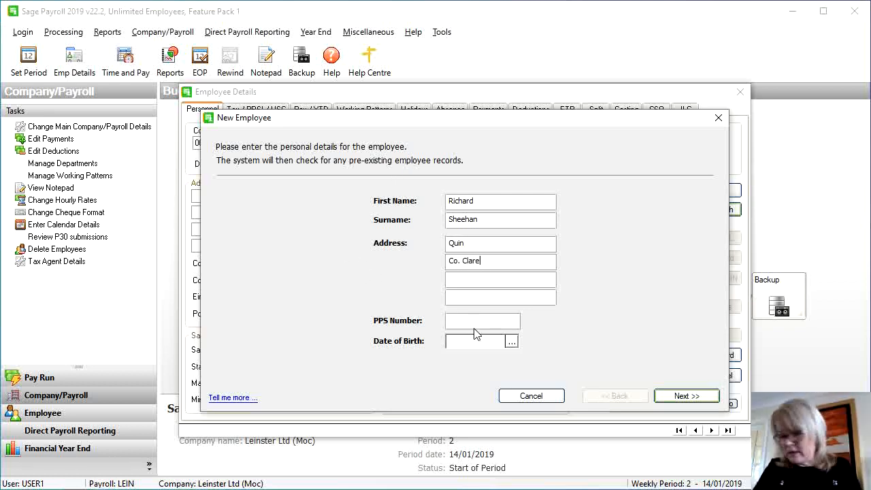
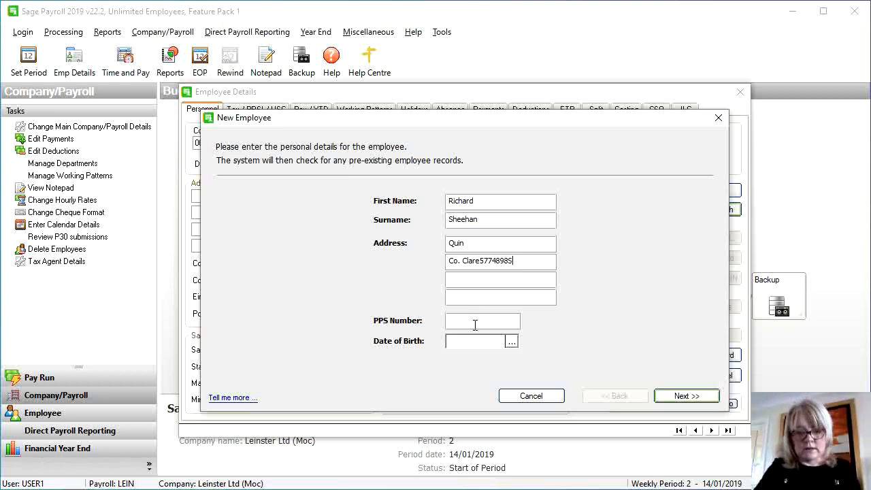
Move the stray PPS number from the address into the PPS number field and continue
drag(524, 260, 477, 264)
key(ctrl+c)
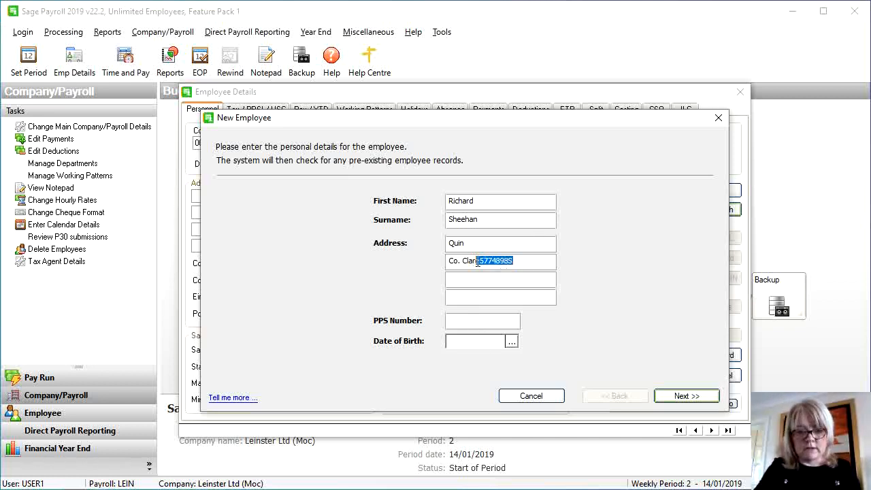
key(BackSpace)
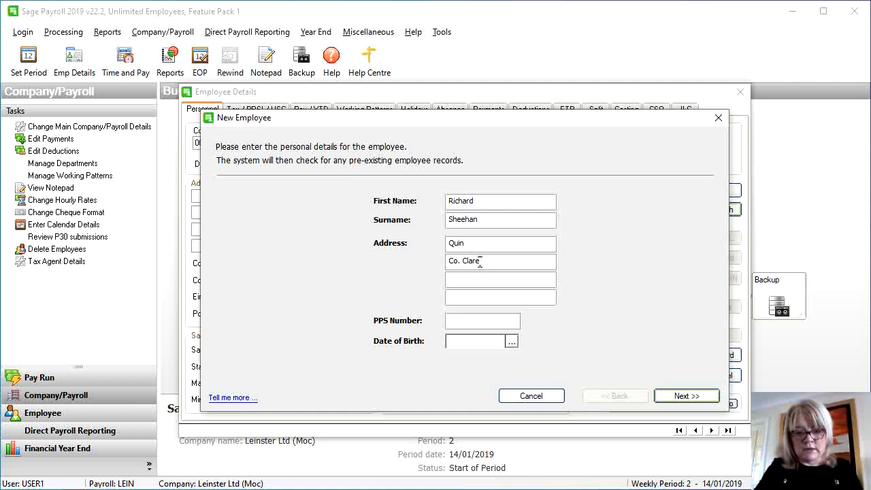
click(475, 320)
key(ctrl+v)
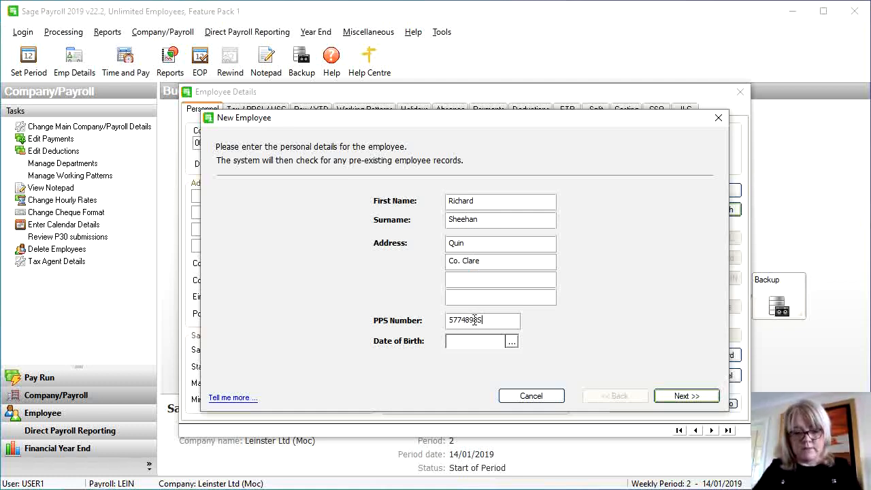
click(695, 398)
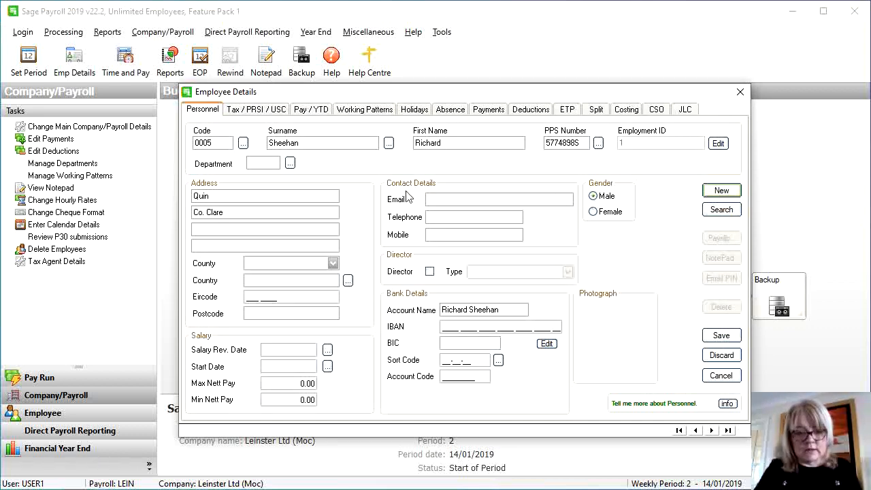
Set the employee's county to Clare and department to 01 Accounts
click(305, 264)
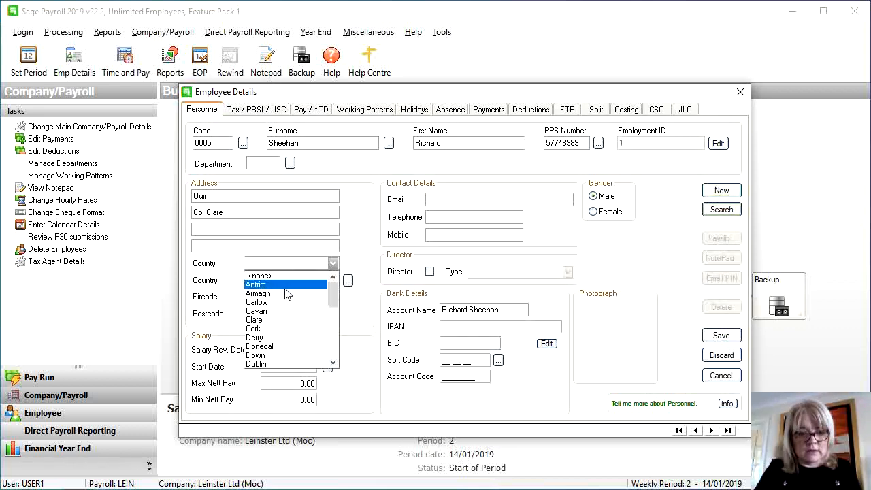
click(277, 320)
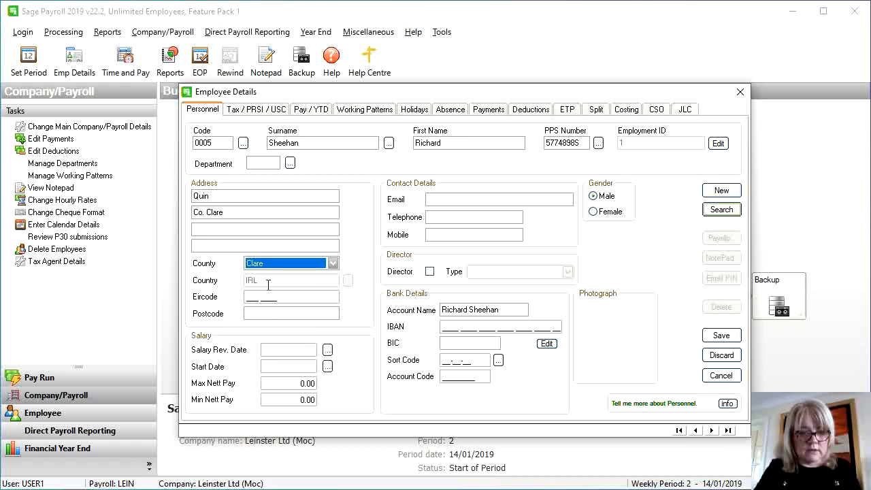
click(267, 164)
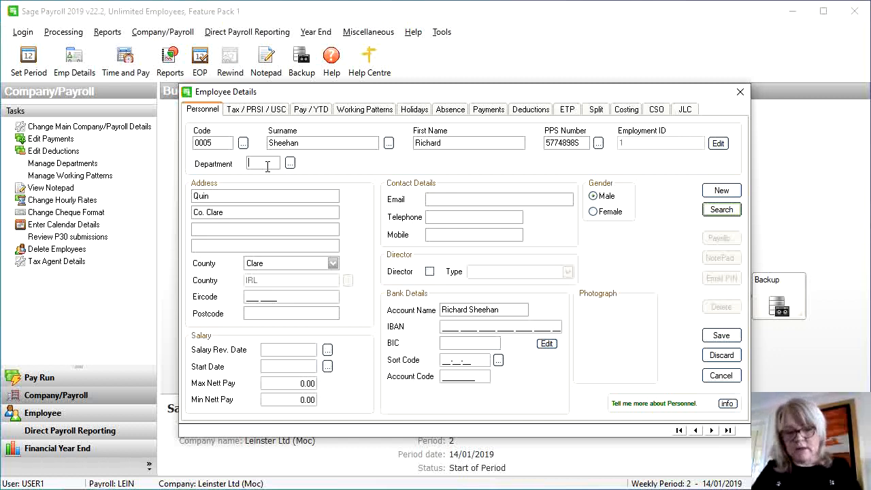
click(290, 163)
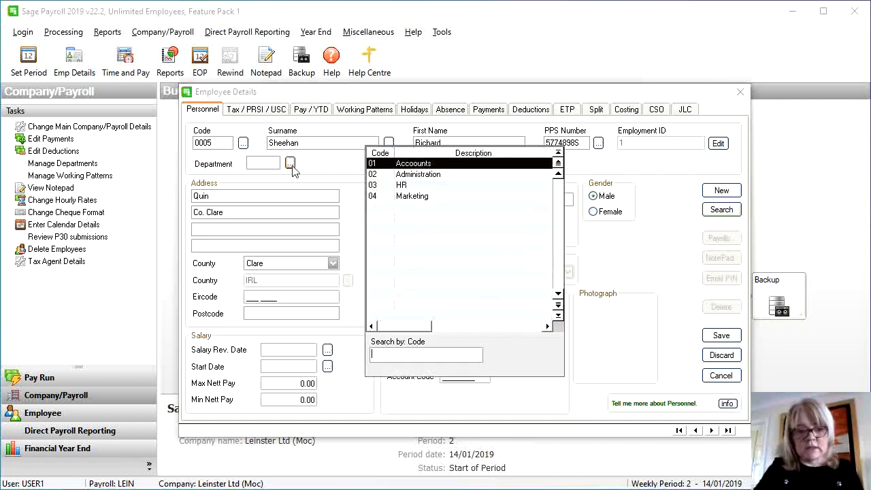
double_click(385, 167)
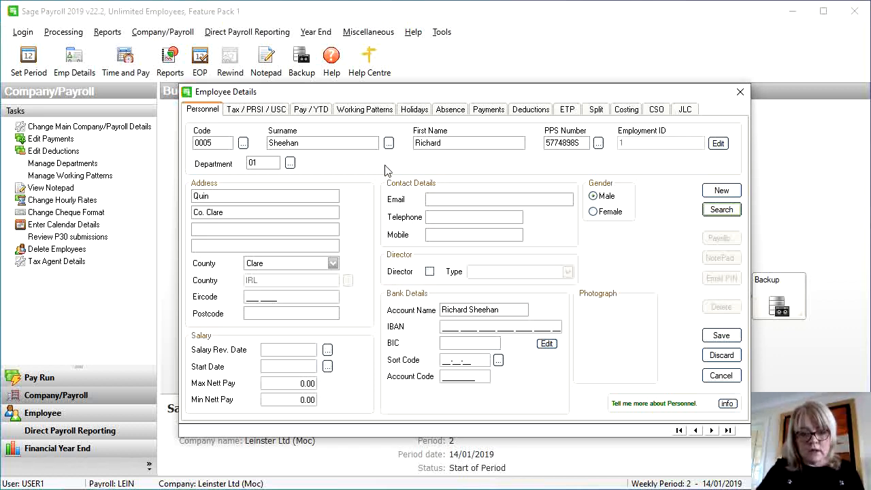
Set tax status Normal, PRSI code A1, yearly tax credits 3640 and cut-off 39000
click(255, 111)
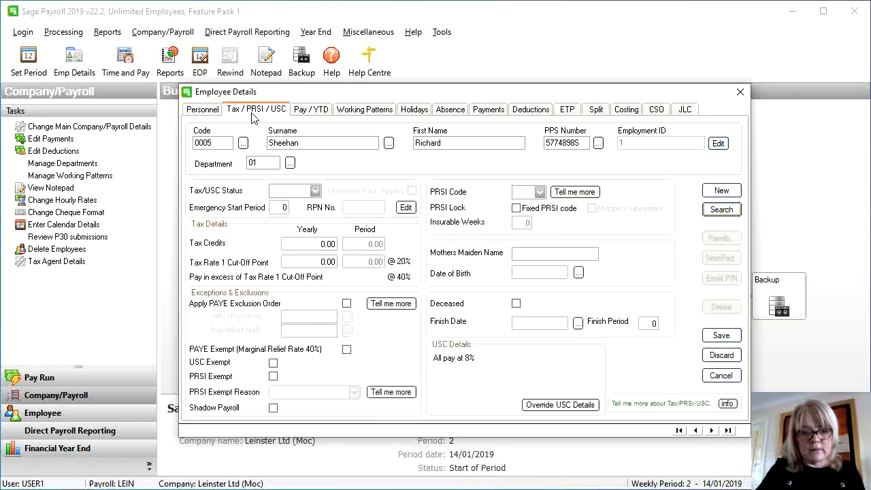
click(300, 194)
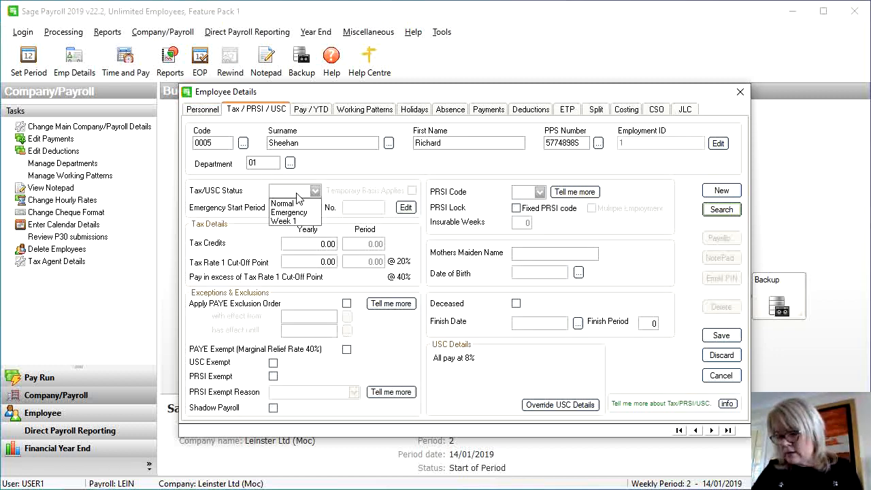
click(298, 204)
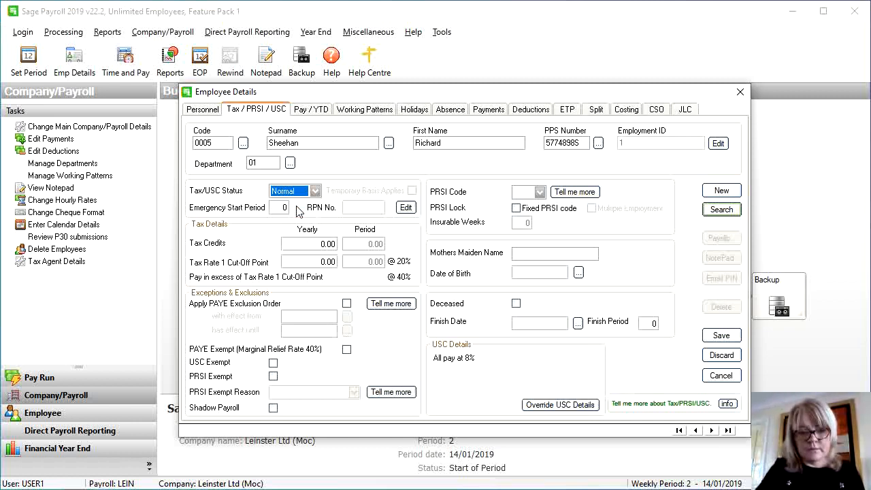
click(539, 192)
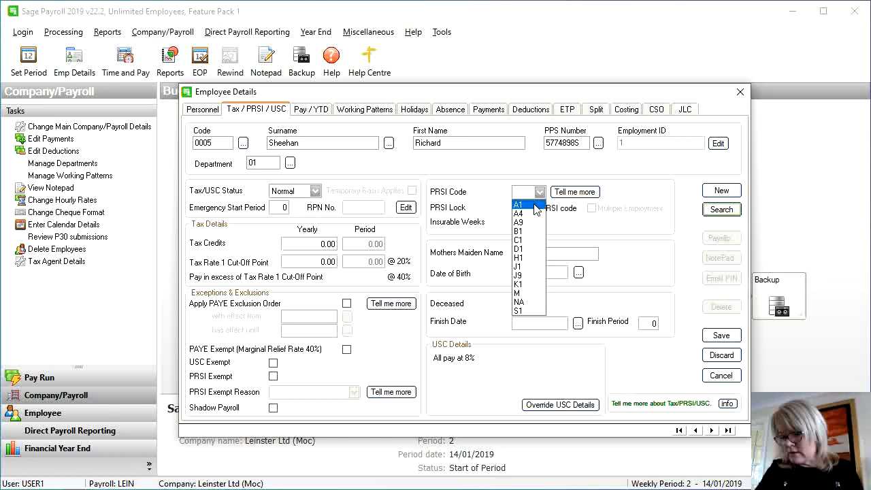
click(534, 204)
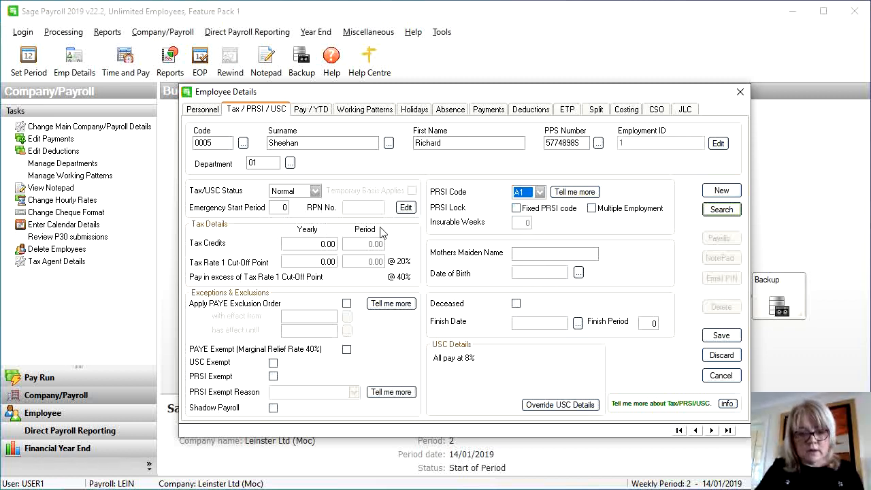
click(319, 247)
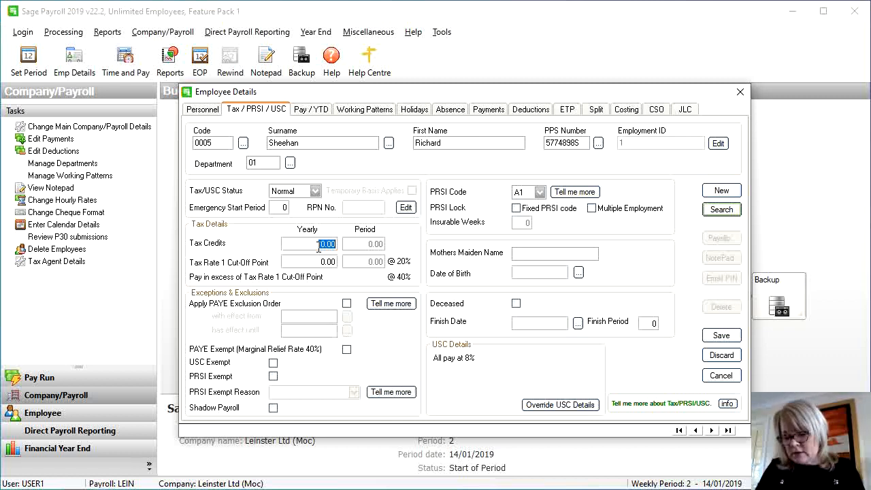
text(330050)
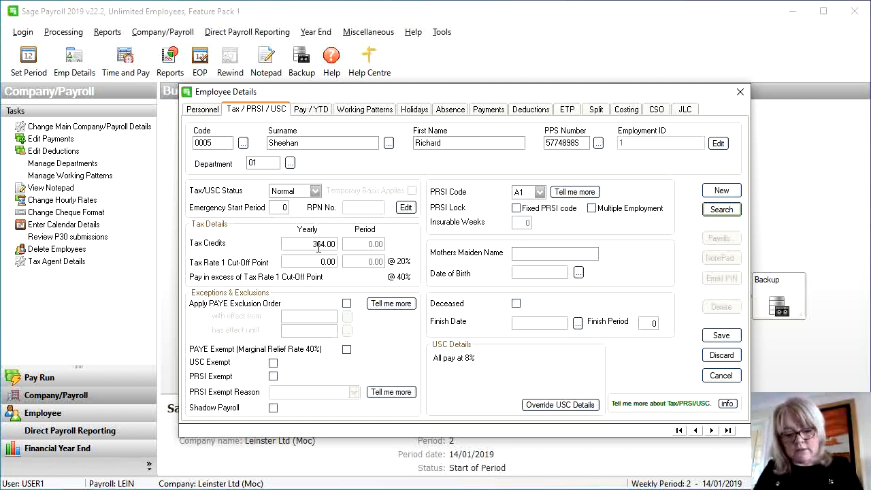
key(Tab)
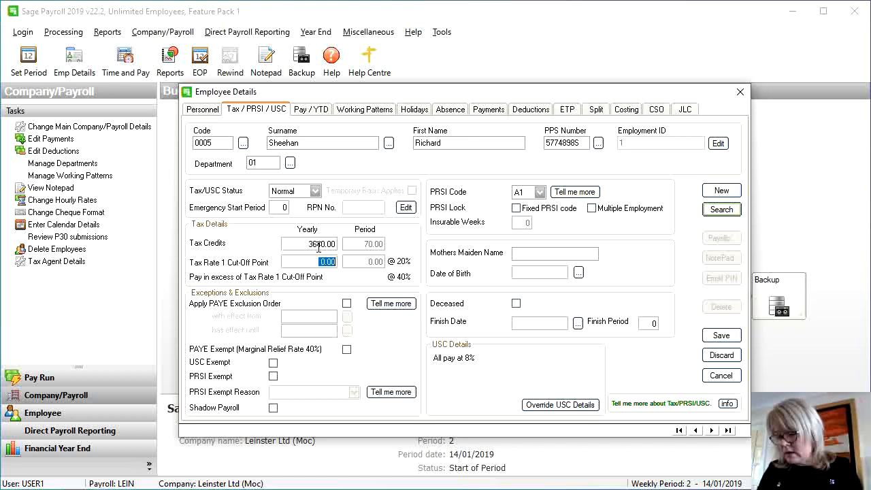
text(39)
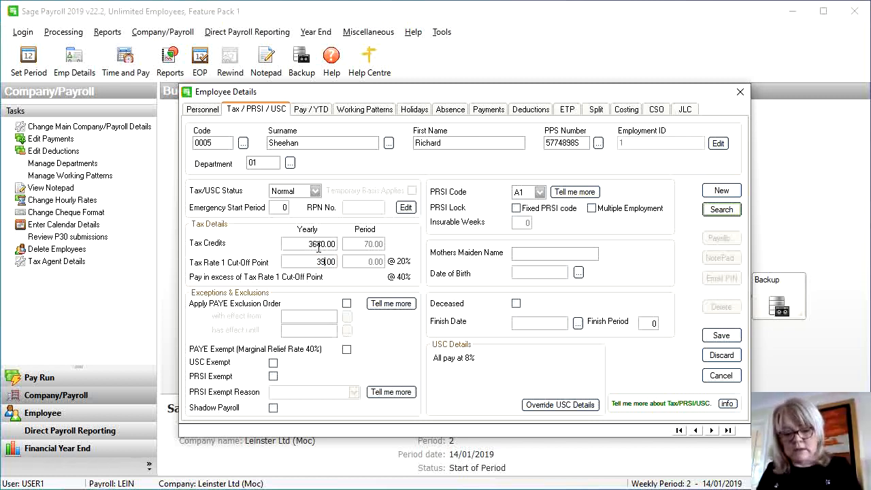
text(000)
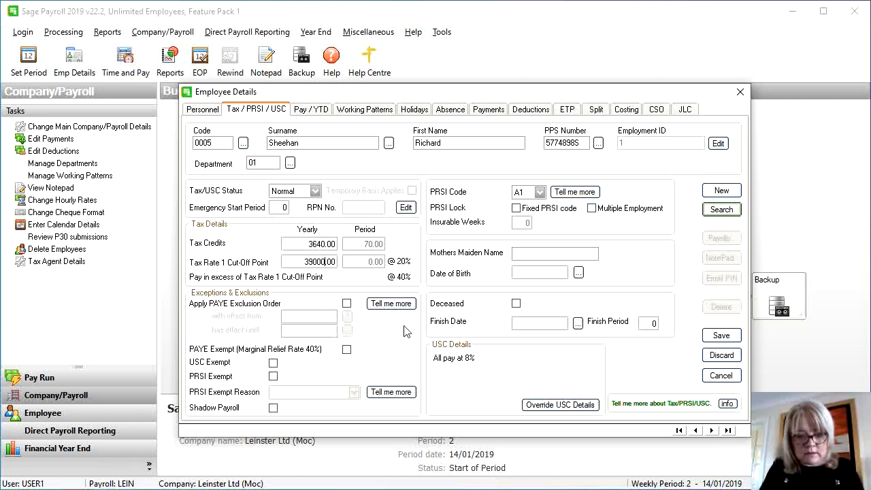
click(567, 406)
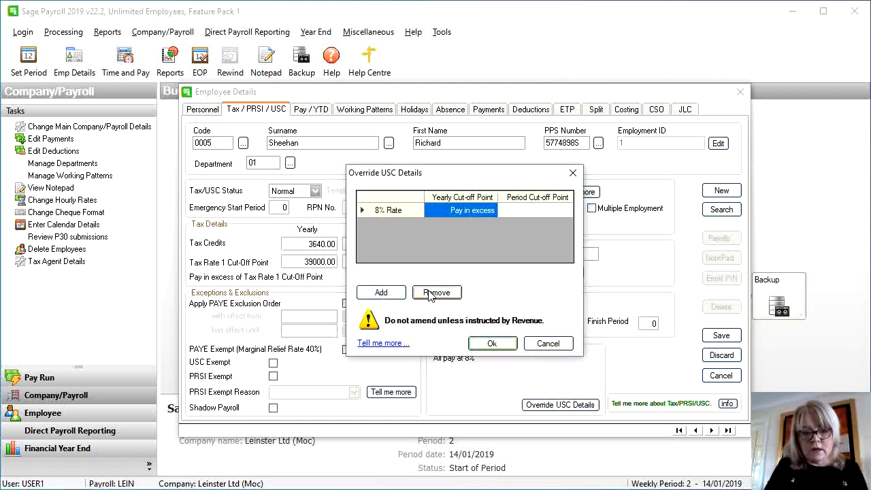
Add 0.5%, 2% and 4.5% USC bands with yearly cut-offs 12012, 7862 and 50170
click(381, 293)
click(383, 294)
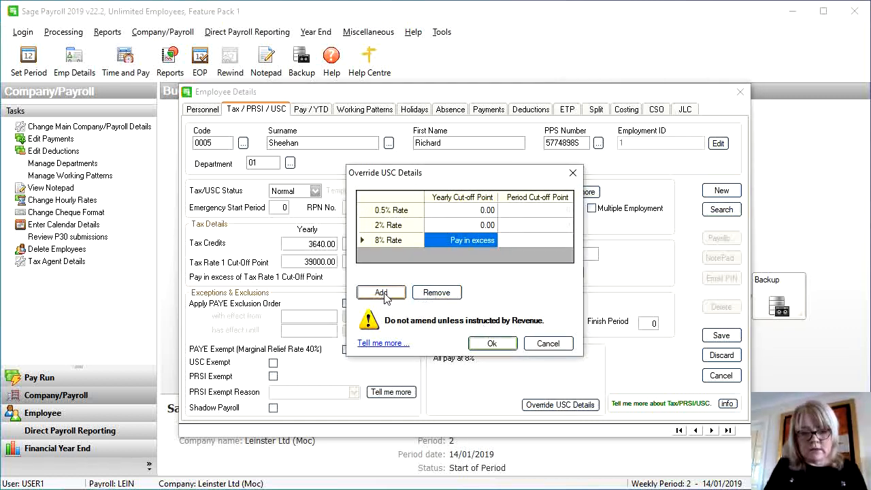
click(383, 293)
click(469, 211)
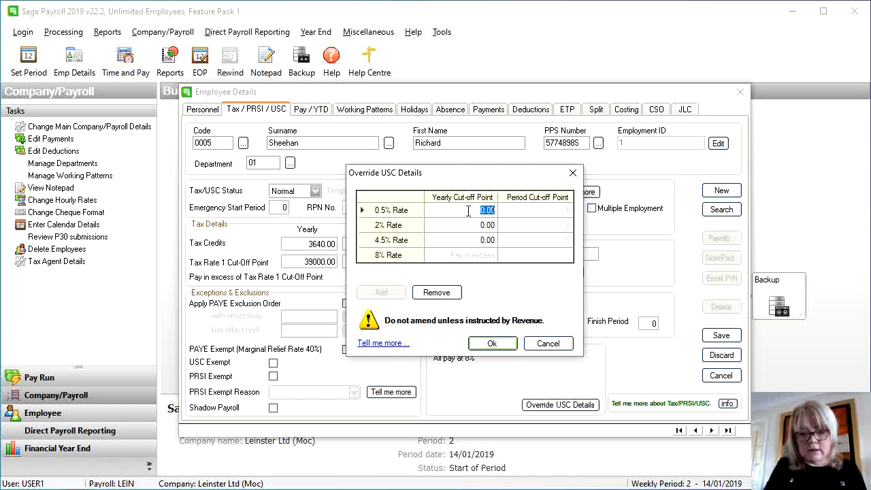
text(12012)
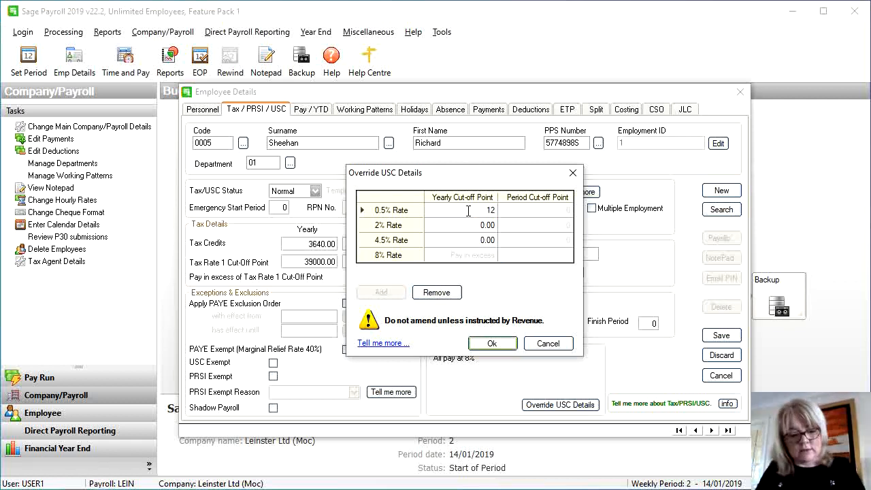
key(Tab)
key(Tab)
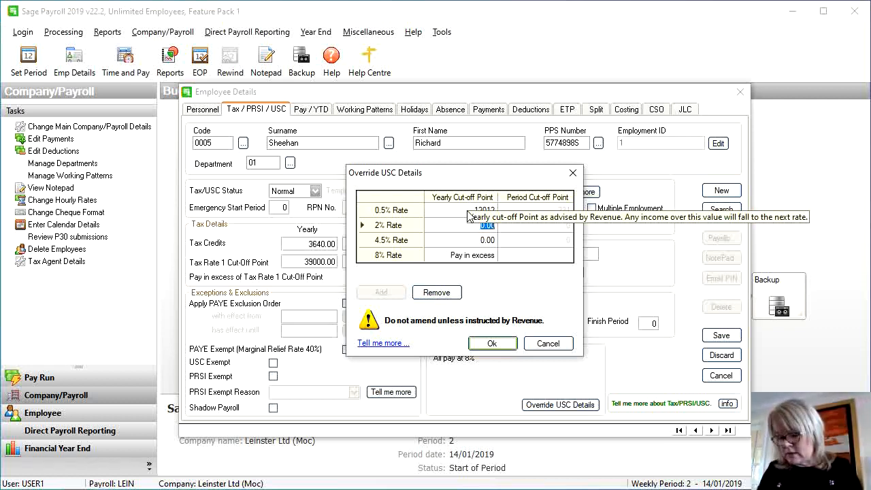
text(7864)
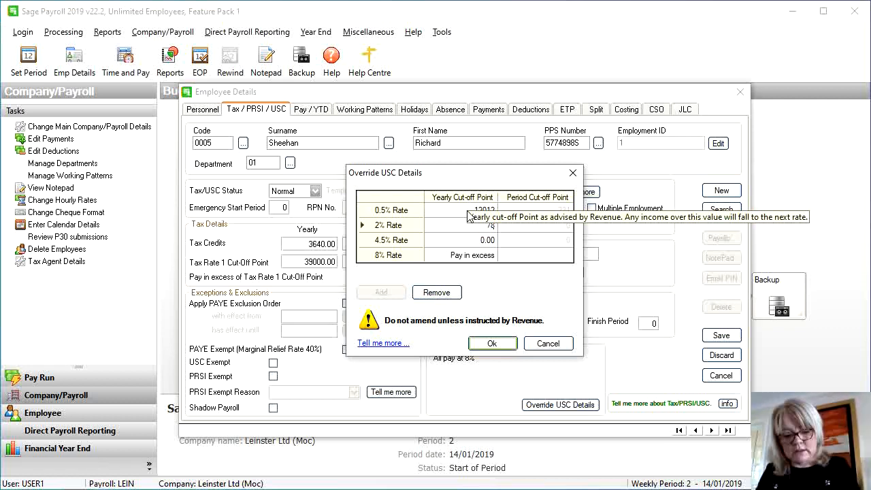
key(Tab)
key(Tab)
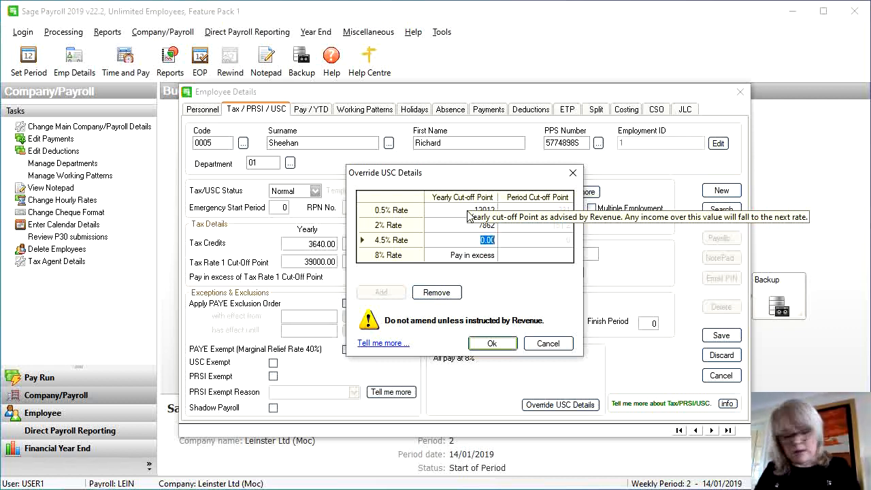
text(501)
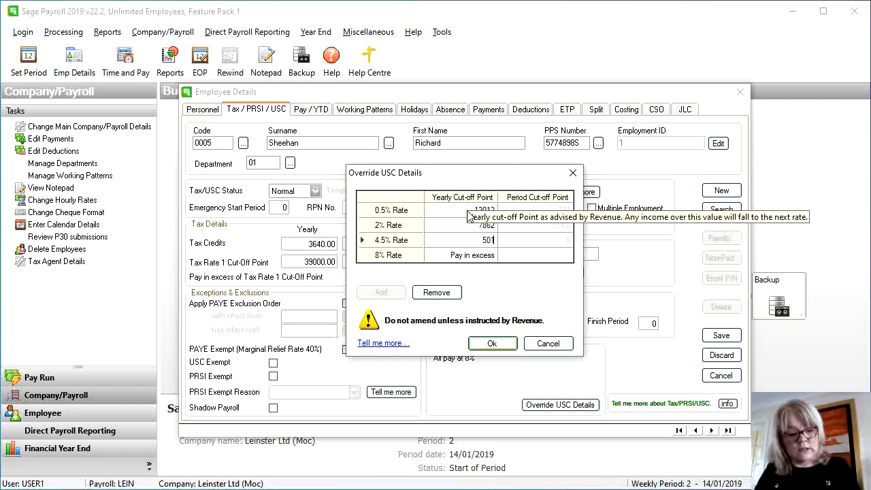
text(70)
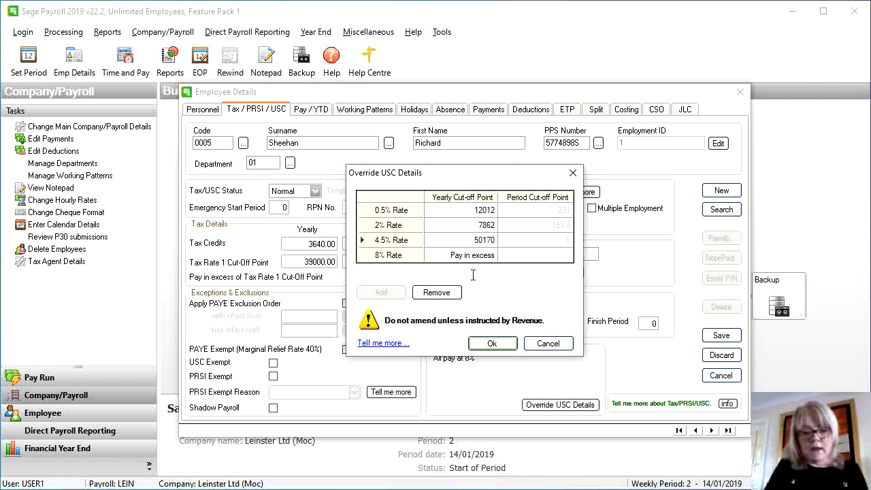
key(Tab)
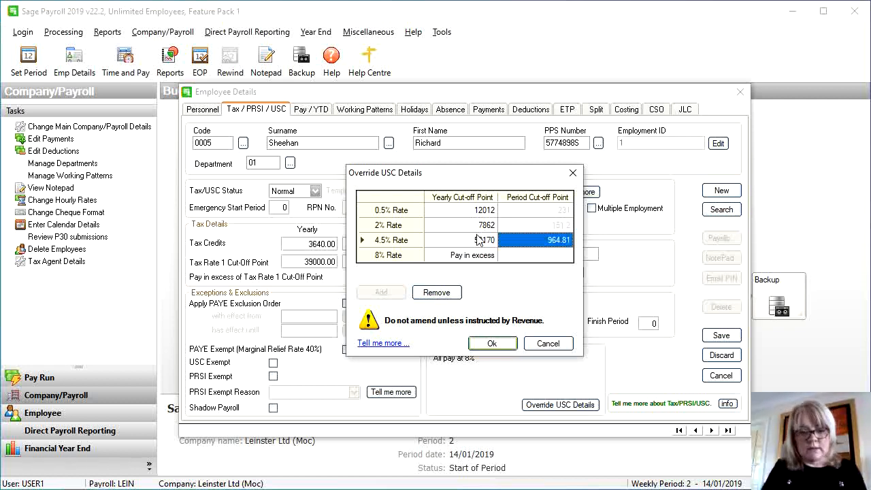
click(493, 345)
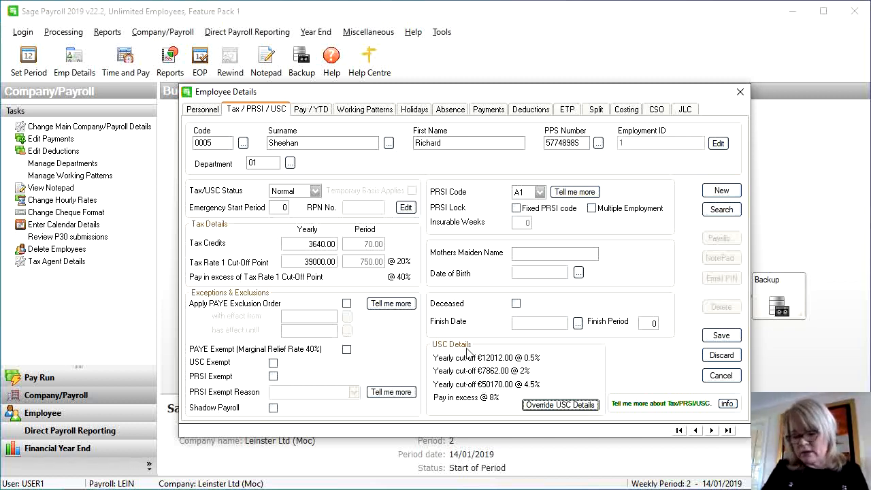
Set pay type Salary, employment type Permanent and payment method Cheque
click(316, 113)
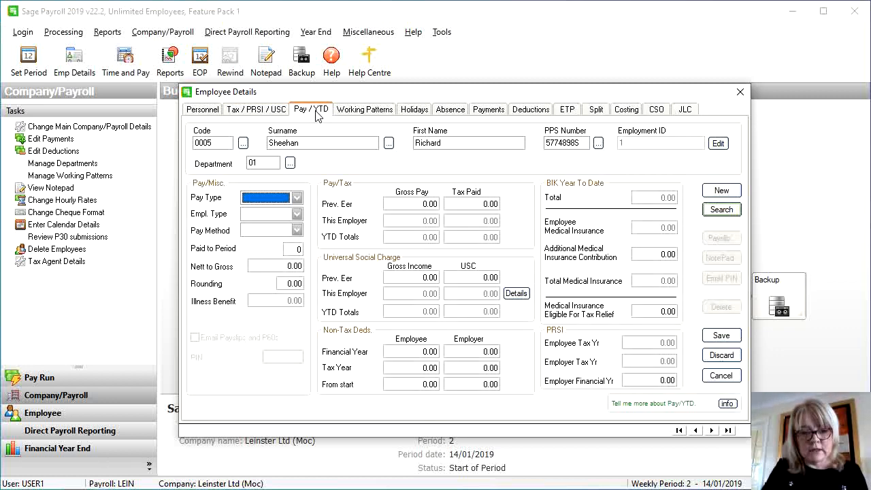
click(284, 200)
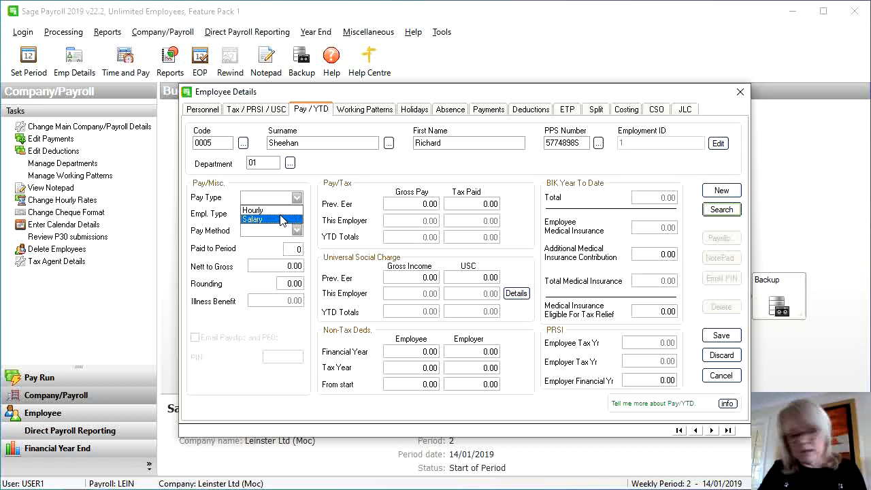
click(282, 219)
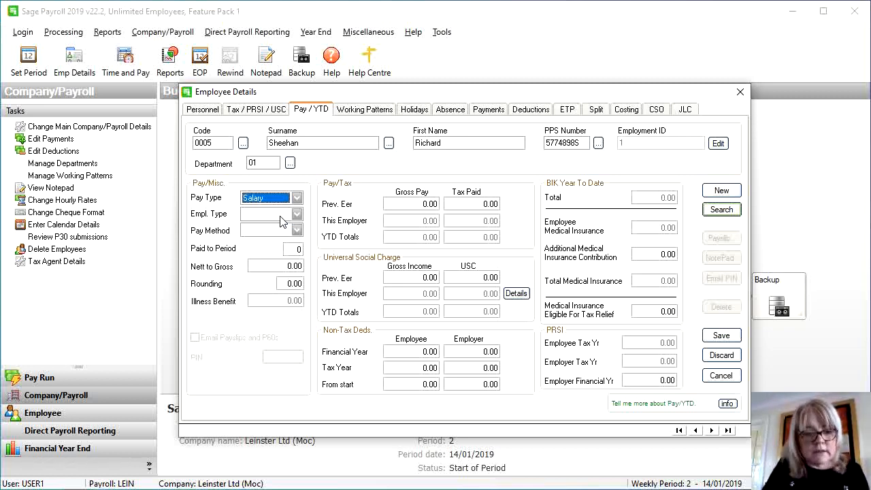
click(283, 217)
click(282, 236)
click(283, 230)
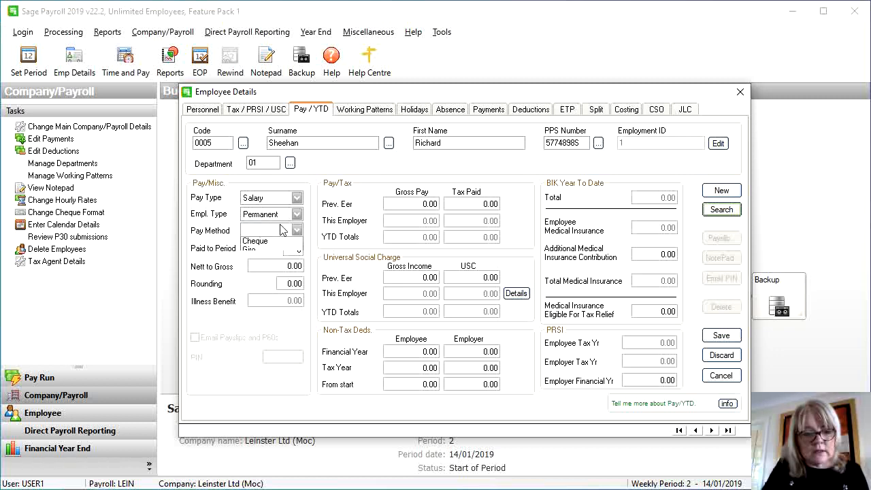
click(276, 259)
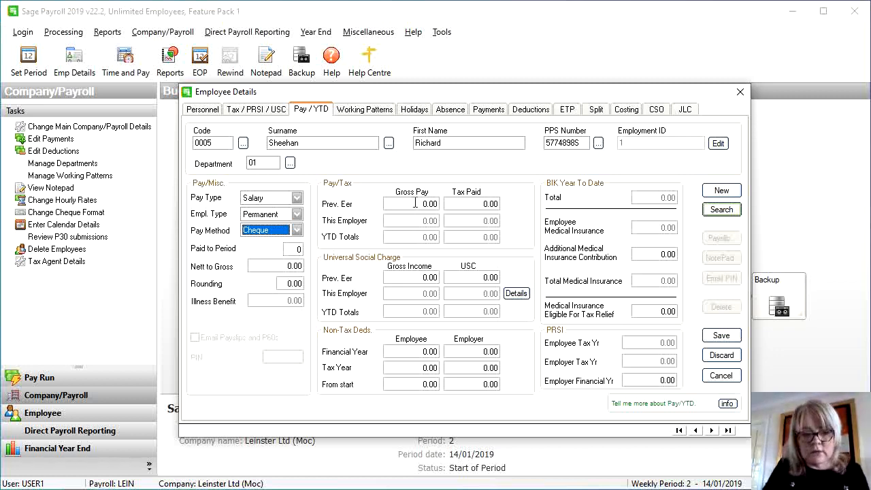
Enter previous-employer gross 1200, tax 140, USC income 1200 and USC 60, then save
click(415, 203)
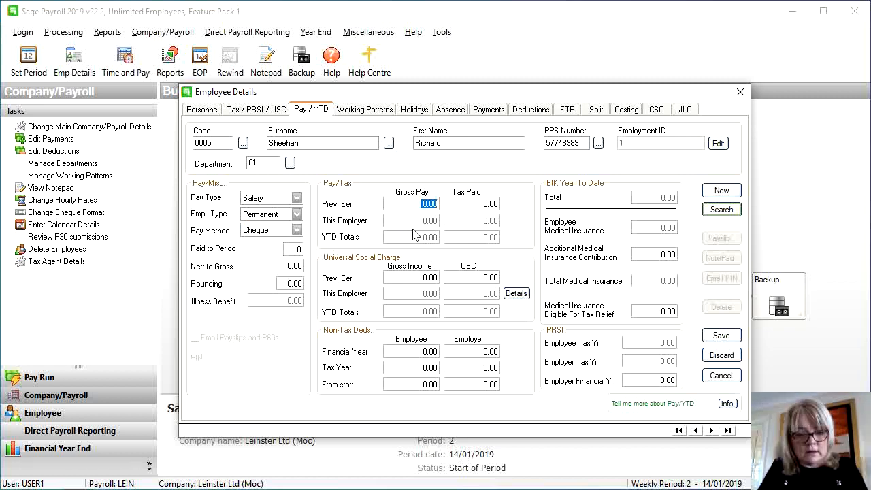
text(1200)
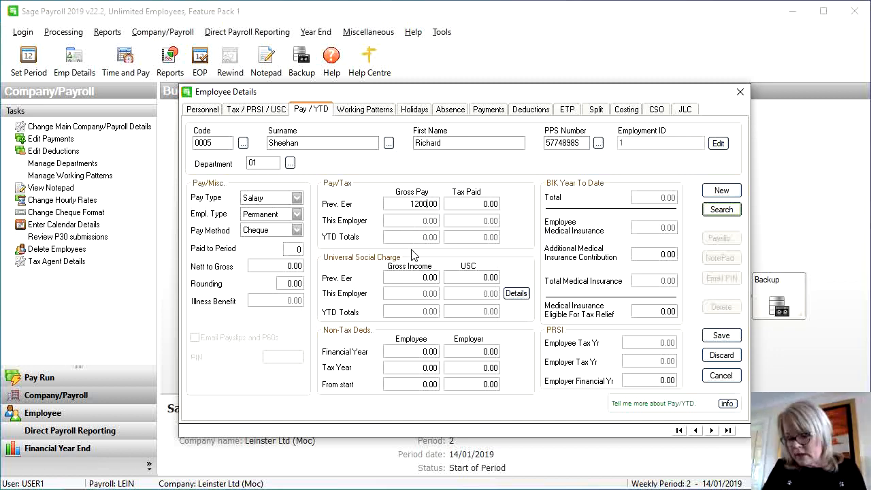
click(475, 206)
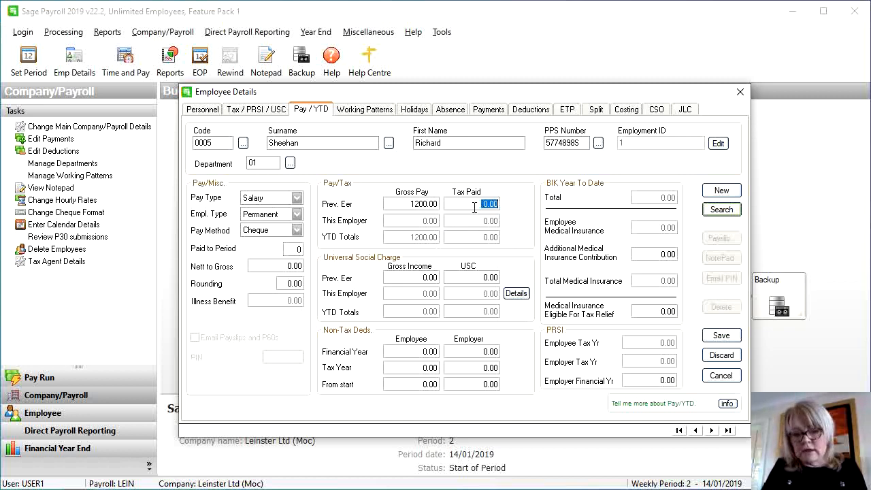
text(140)
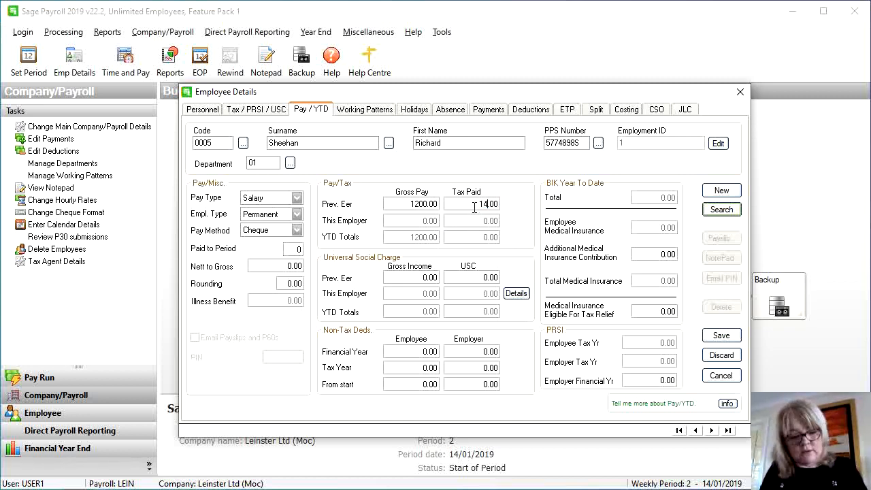
click(411, 279)
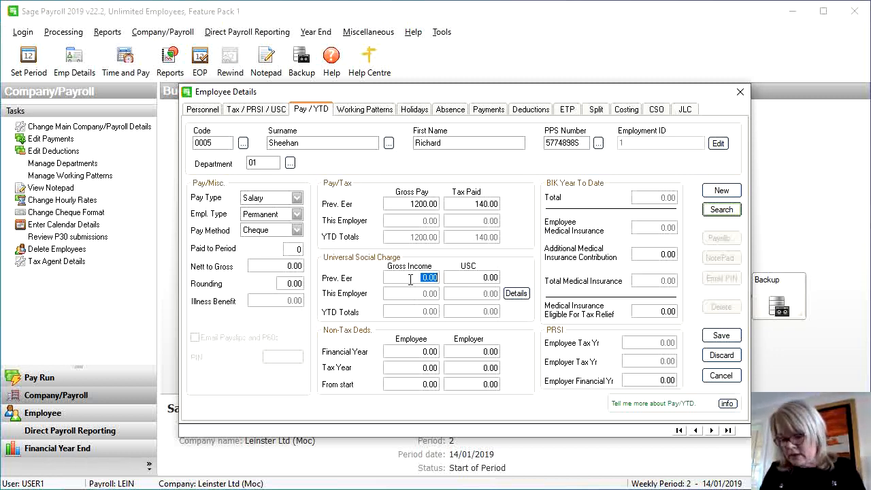
text(1200)
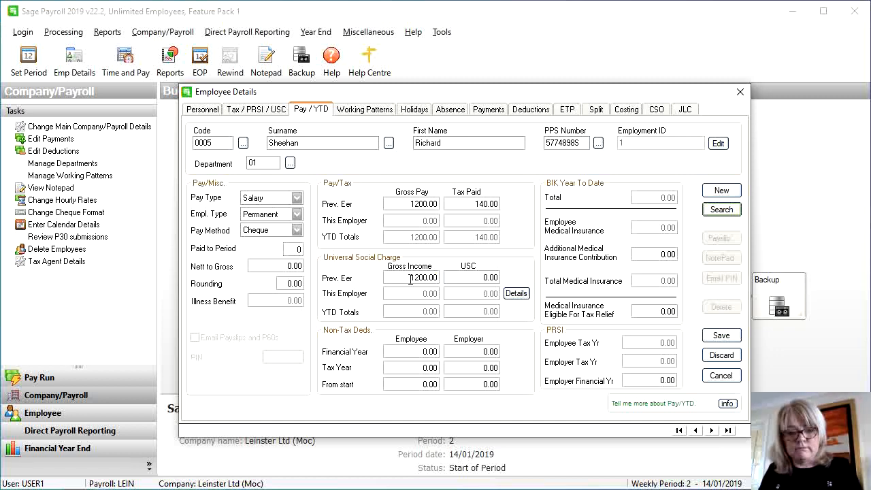
click(485, 279)
click(485, 279)
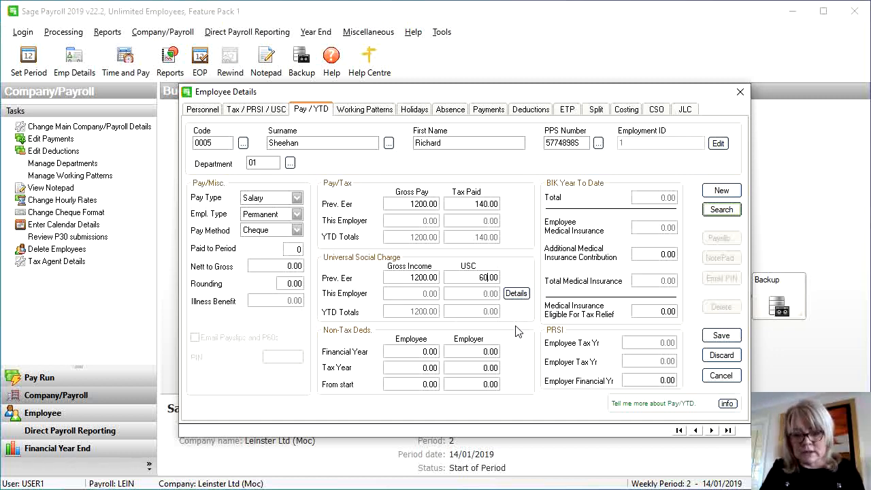
click(721, 335)
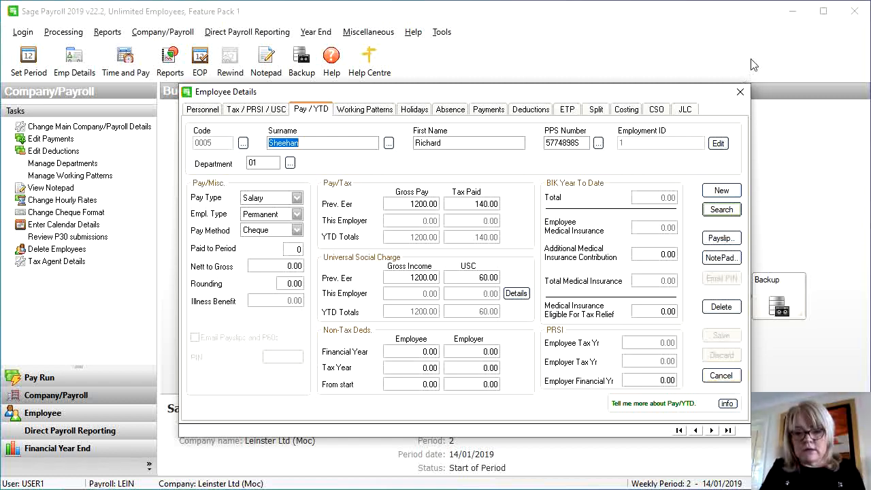
click(740, 95)
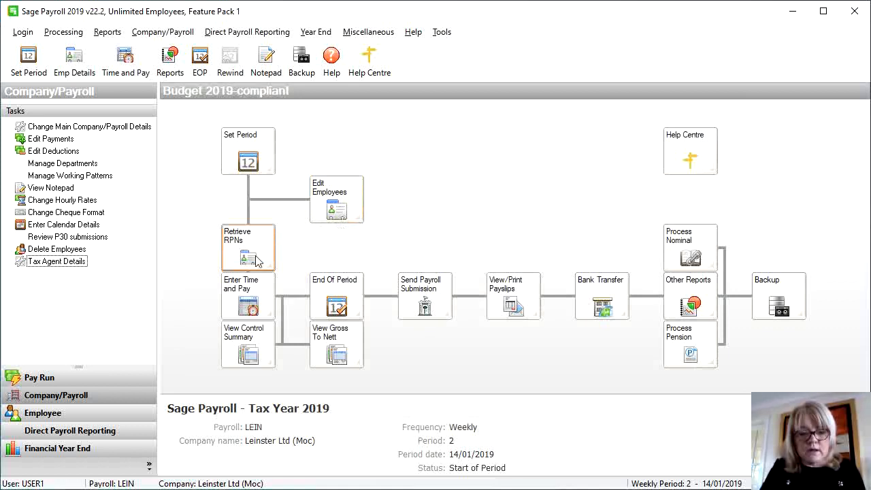
Start Time and Pay in random entry mode, skipping RPN retrieval, for employee 0001
click(257, 297)
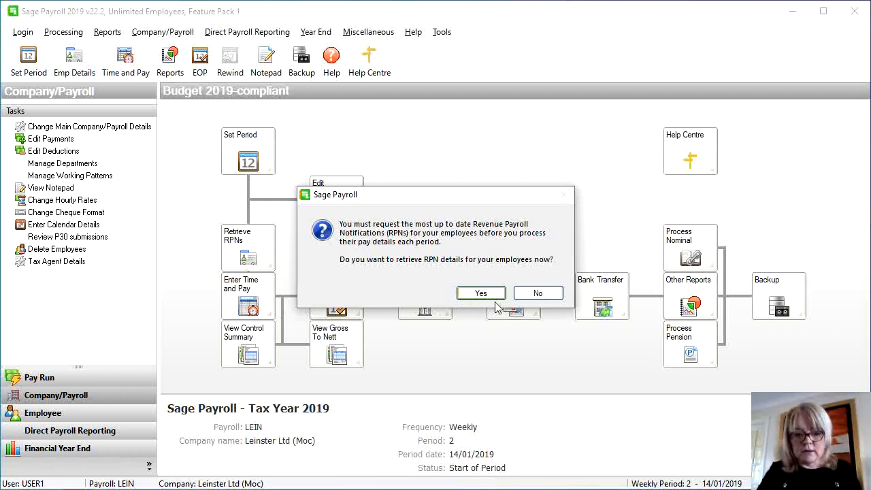
click(522, 298)
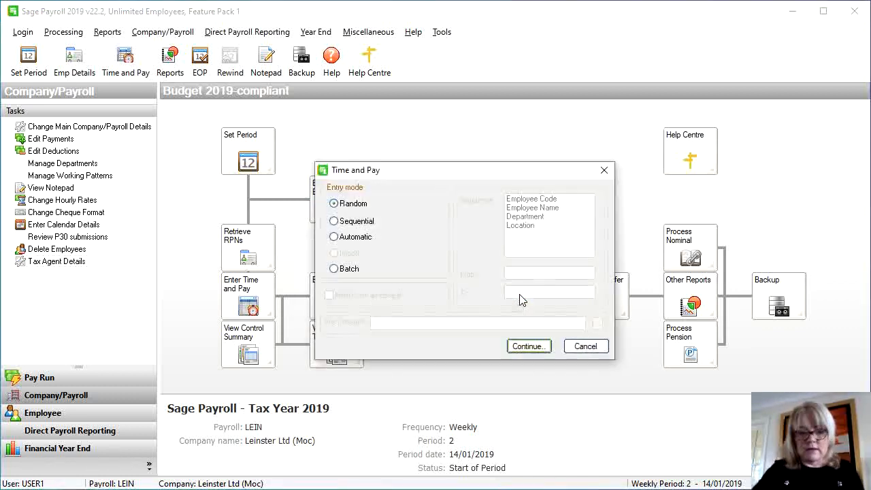
click(528, 346)
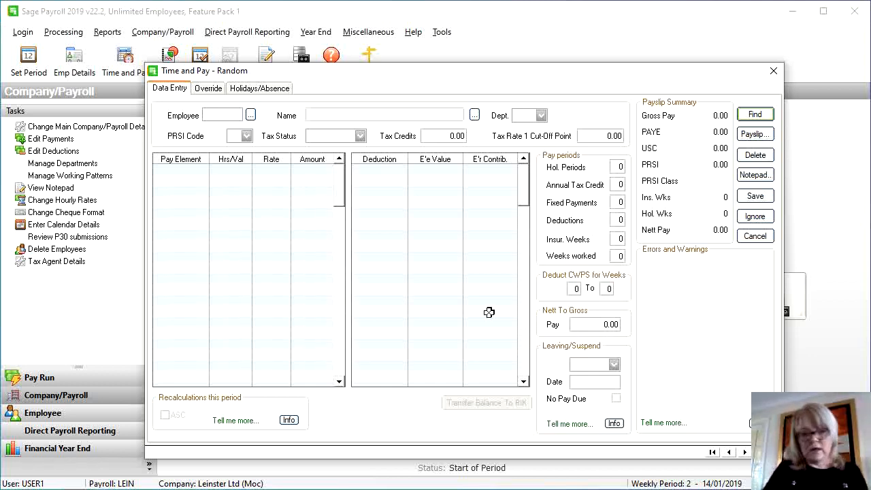
click(251, 116)
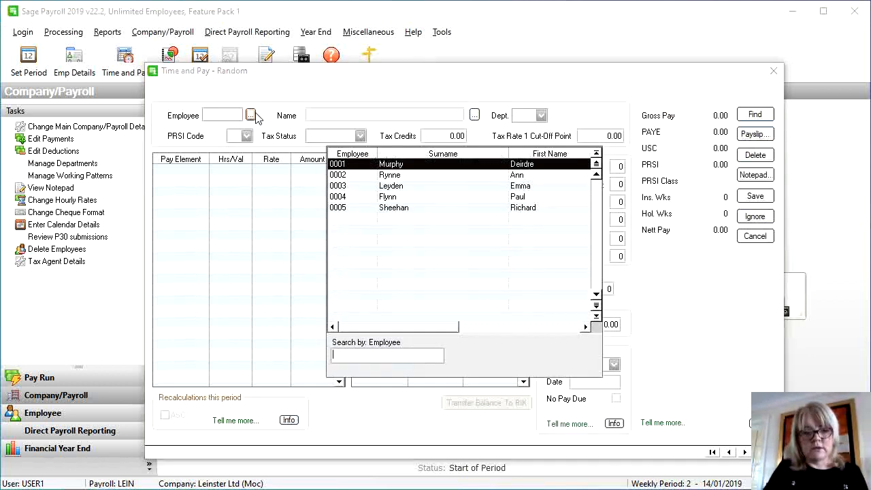
double_click(378, 168)
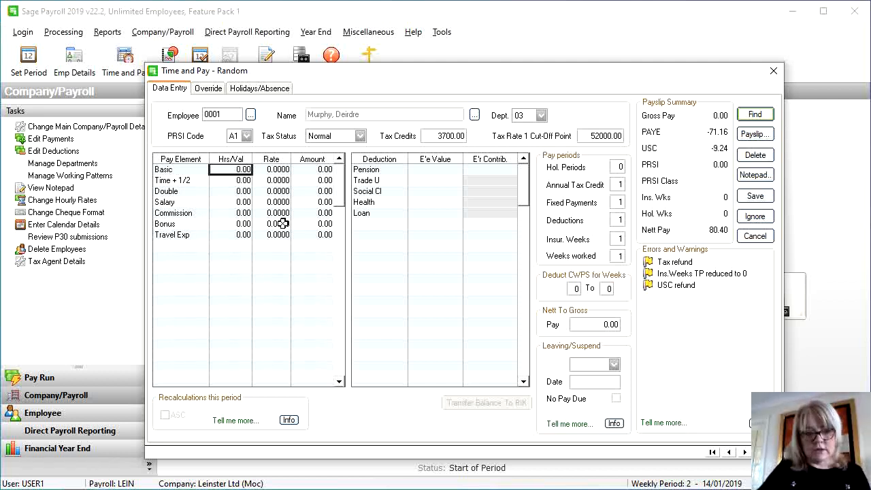
Enter 800 salary and 60 travel expenses for employee 0001 and save
click(244, 203)
text(800)
key(Return)
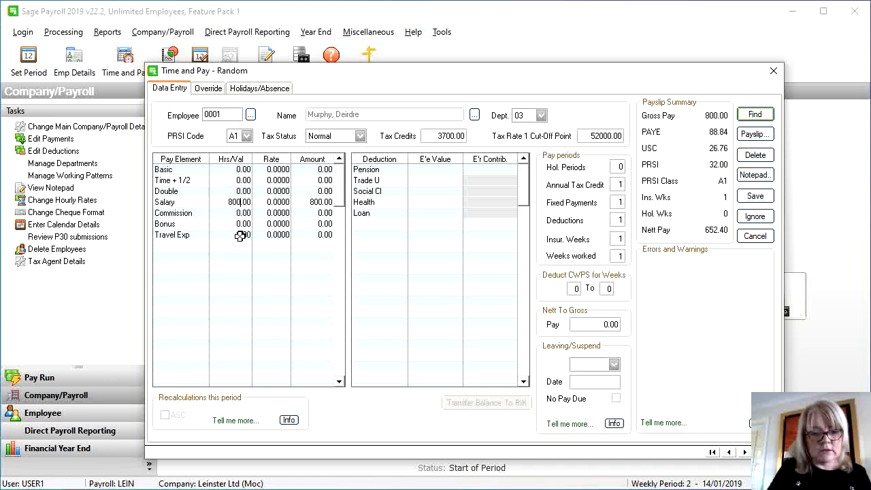
click(242, 234)
text(60)
key(Return)
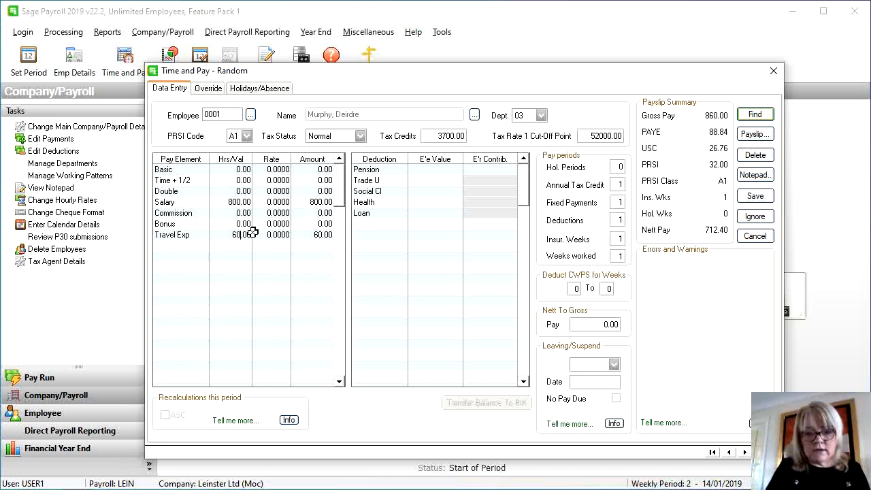
click(760, 197)
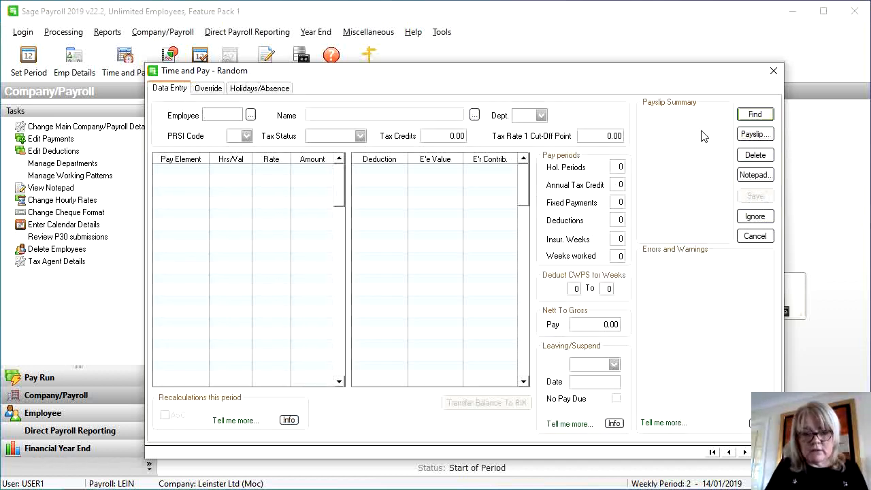
click(772, 71)
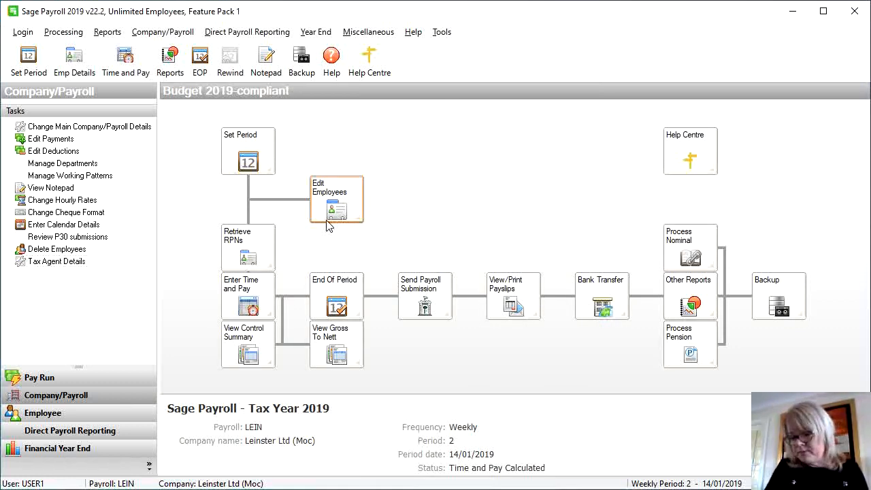
Change employee 0001's yearly tax credits to 4300.00 and save the record
click(327, 220)
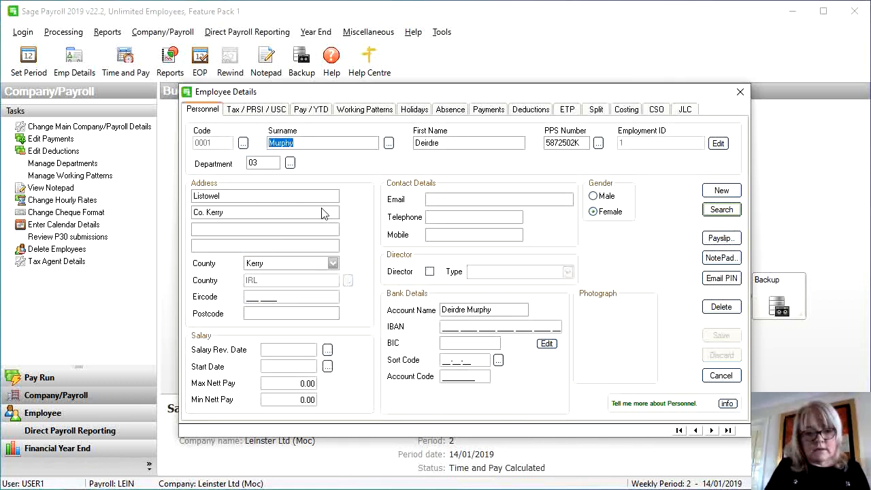
click(260, 114)
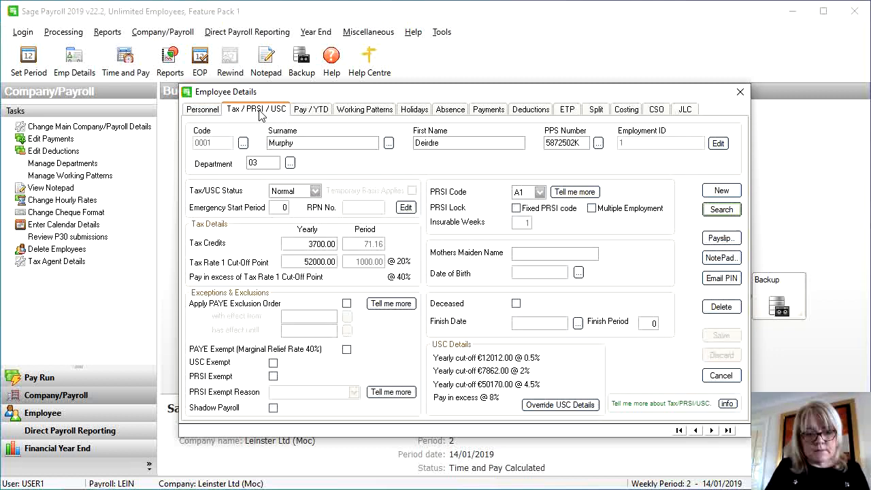
click(304, 247)
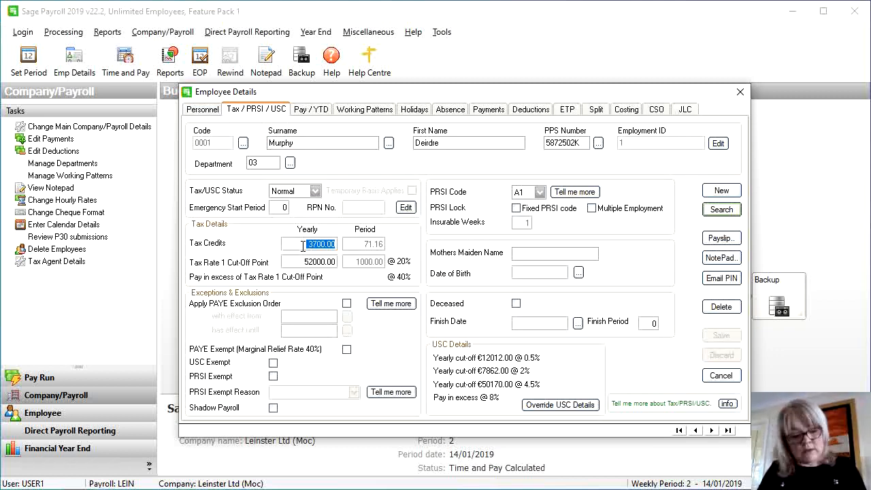
text(4300.00)
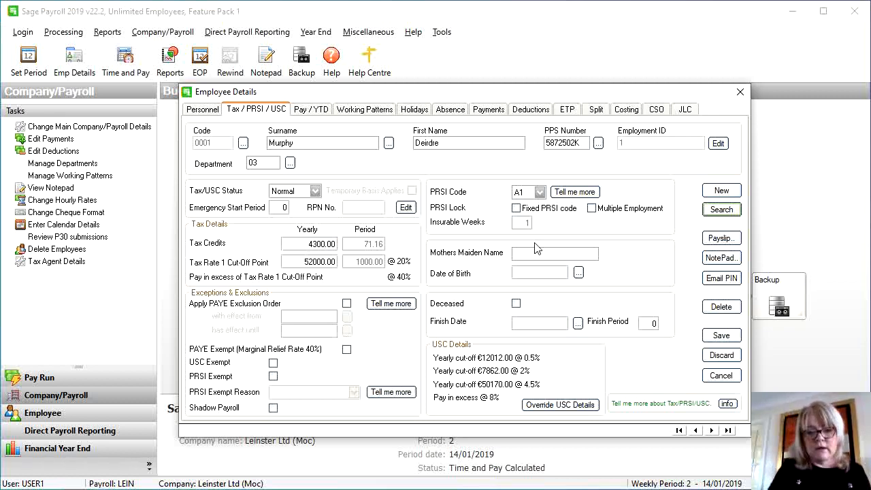
click(717, 336)
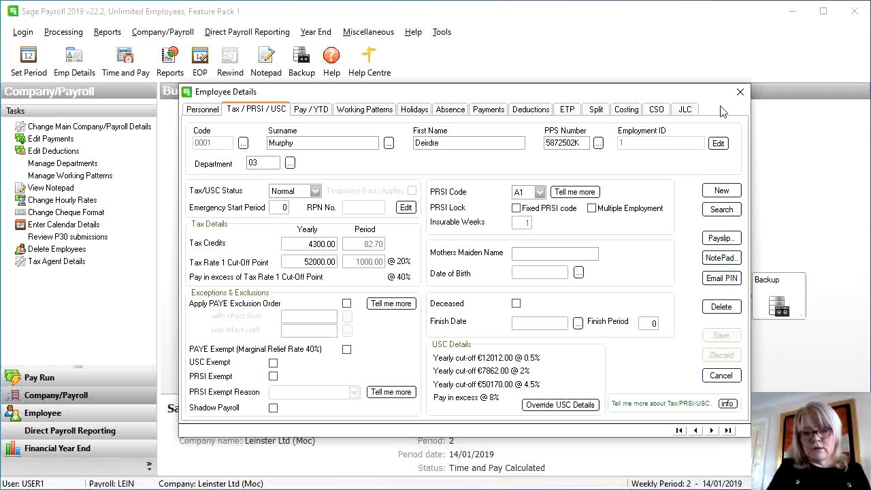
click(740, 93)
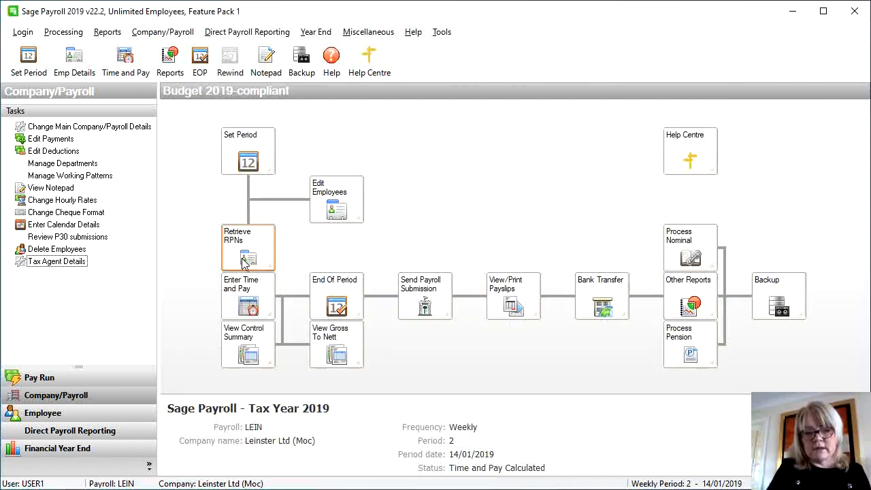
Re-save employee 0001's 800 salary and 60 travel pay, now netting 735.48
click(257, 294)
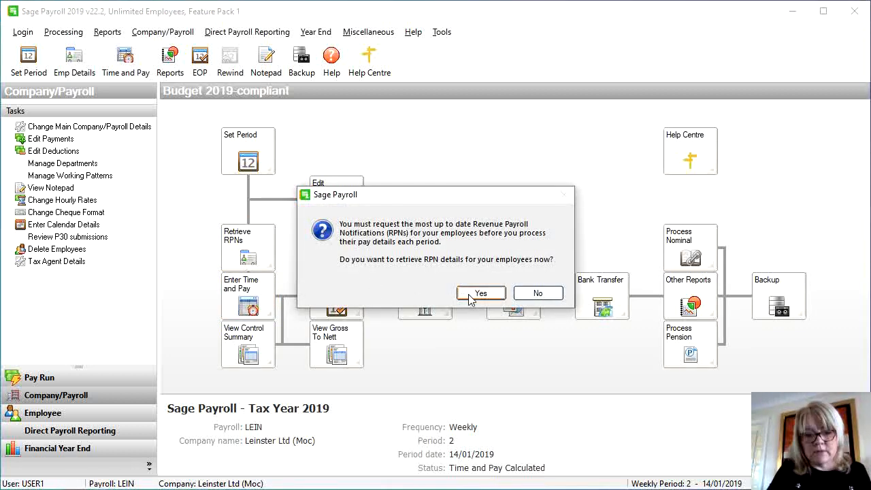
click(535, 293)
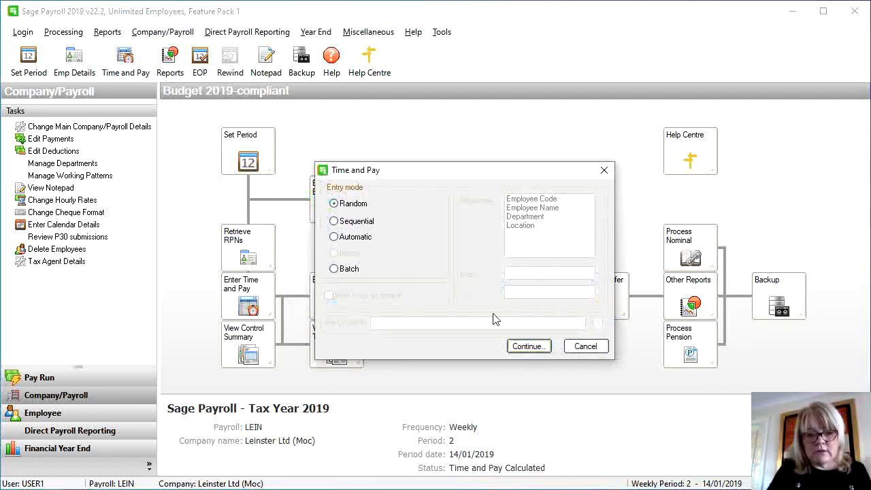
click(528, 346)
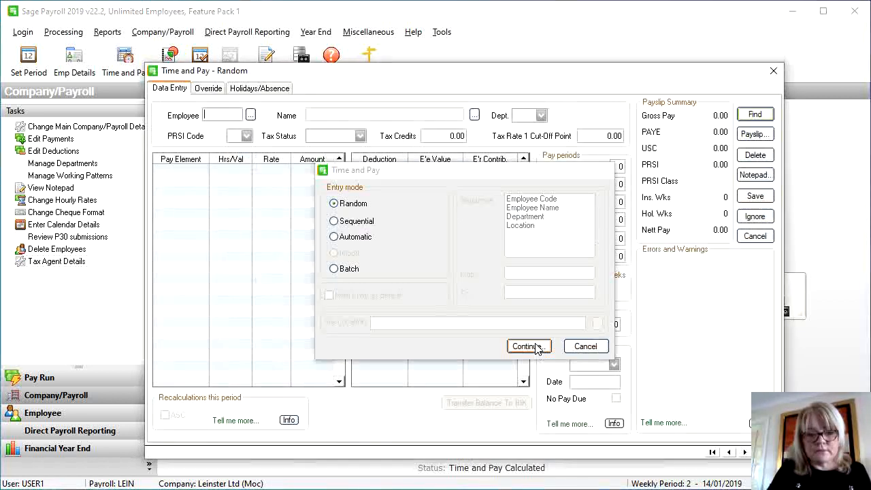
click(251, 116)
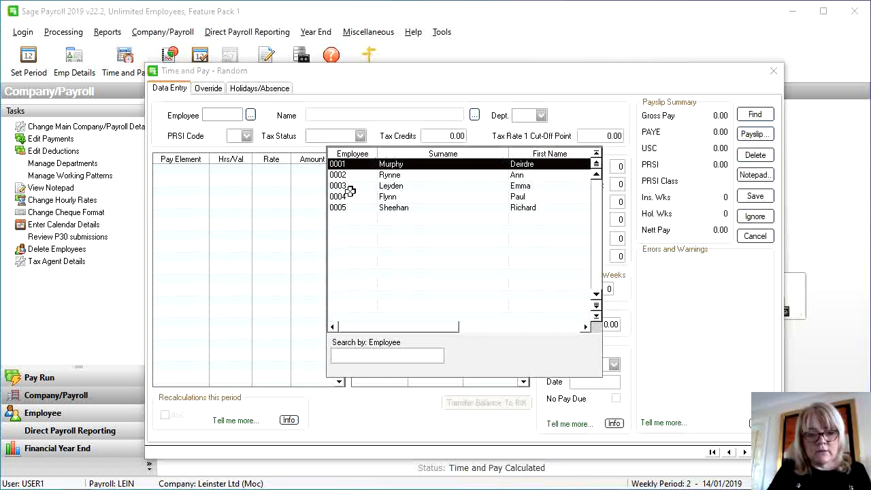
double_click(349, 166)
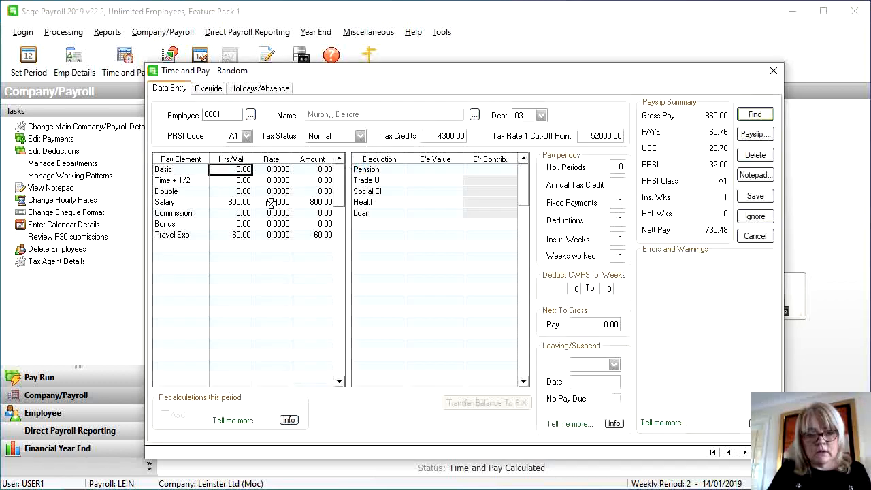
click(237, 202)
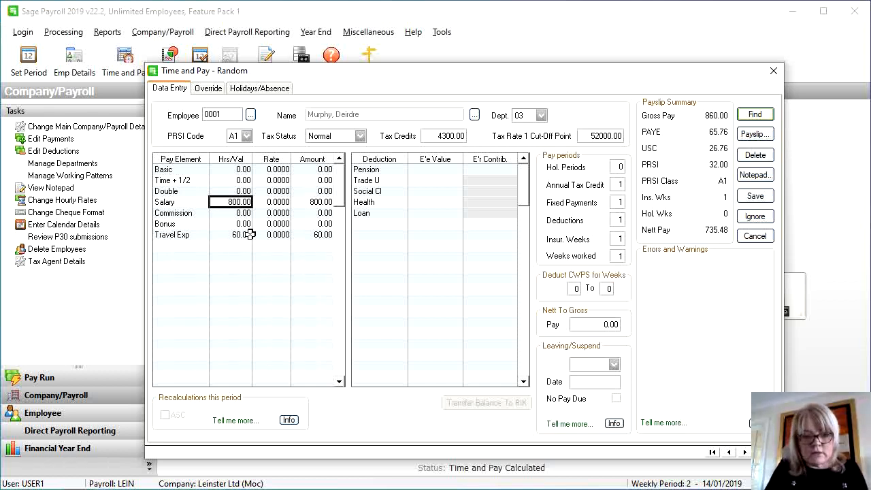
click(241, 235)
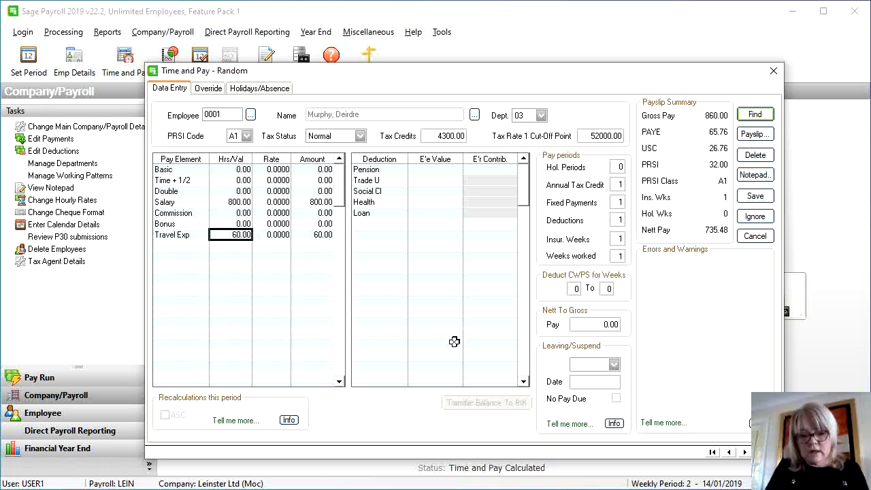
click(755, 196)
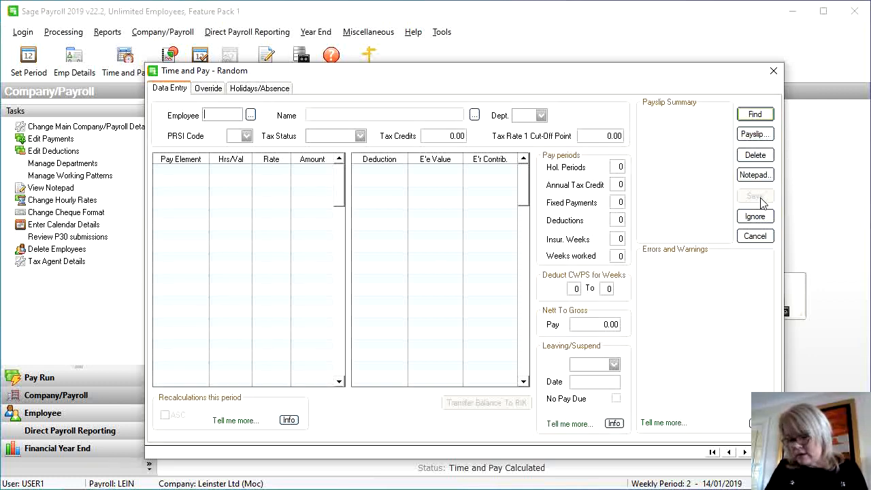
Enter employee 0002's pay: 700 salary and 90 bonus
click(250, 116)
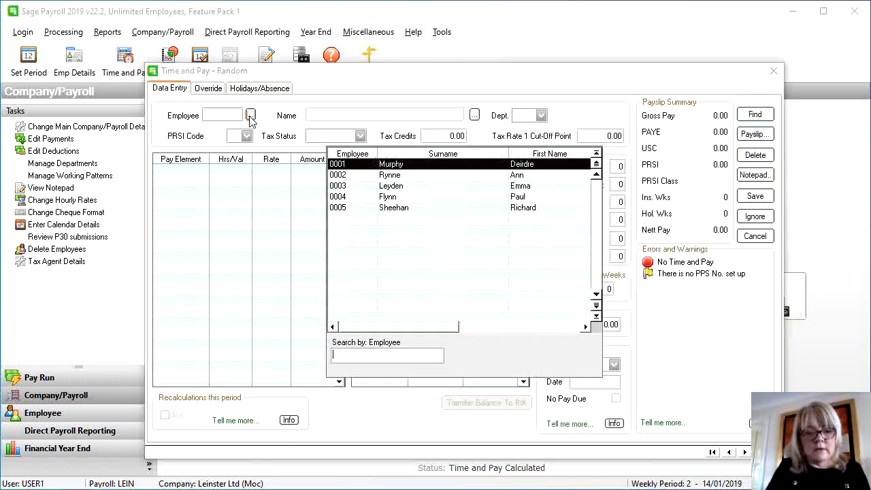
double_click(386, 175)
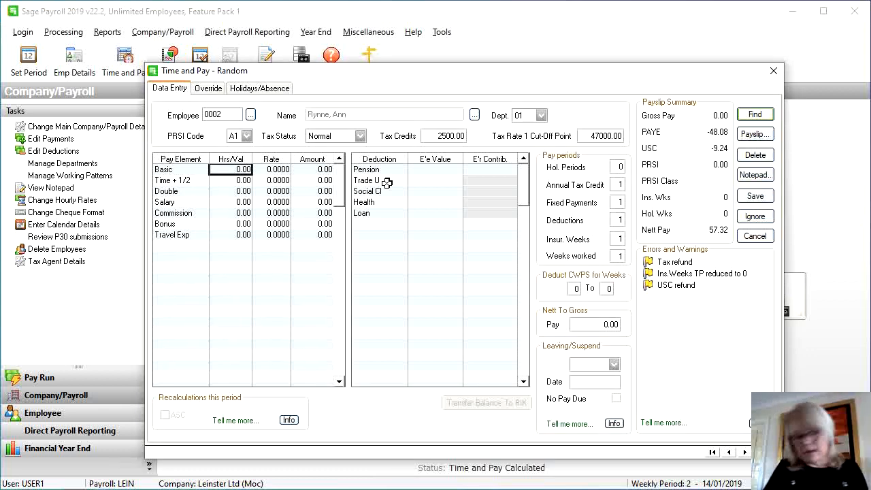
click(235, 202)
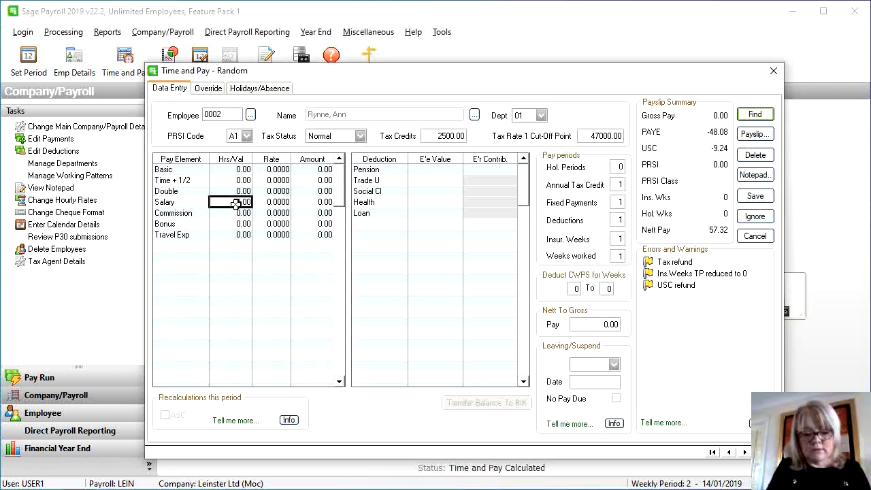
text(700)
click(237, 213)
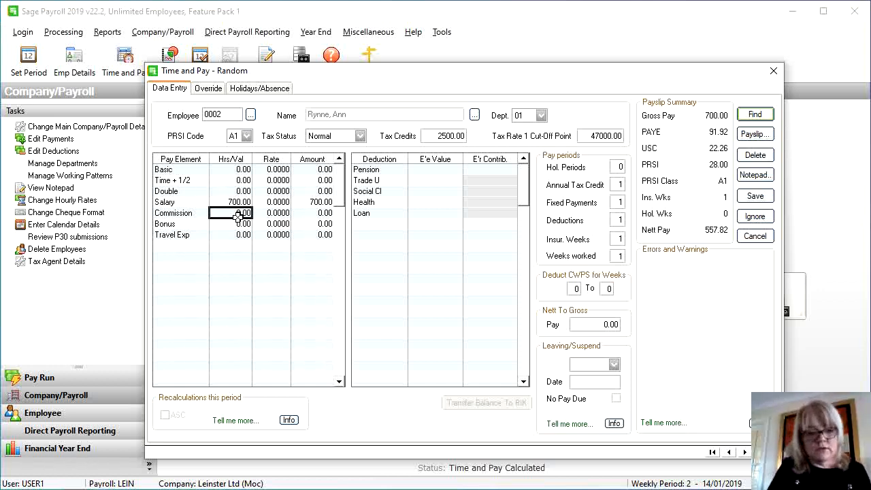
click(241, 224)
text(90)
key(Return)
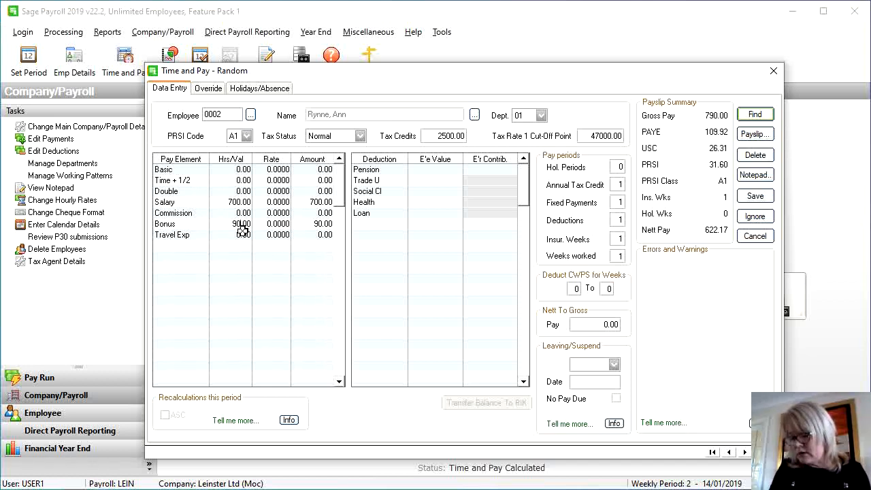
Add a 15.00 Trade U deduction and save employee 0002's pay
click(435, 180)
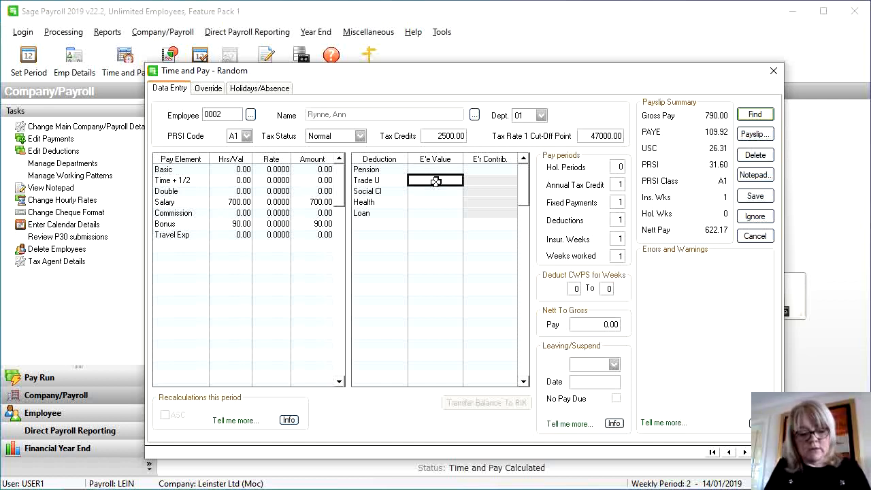
text(15)
key(Return)
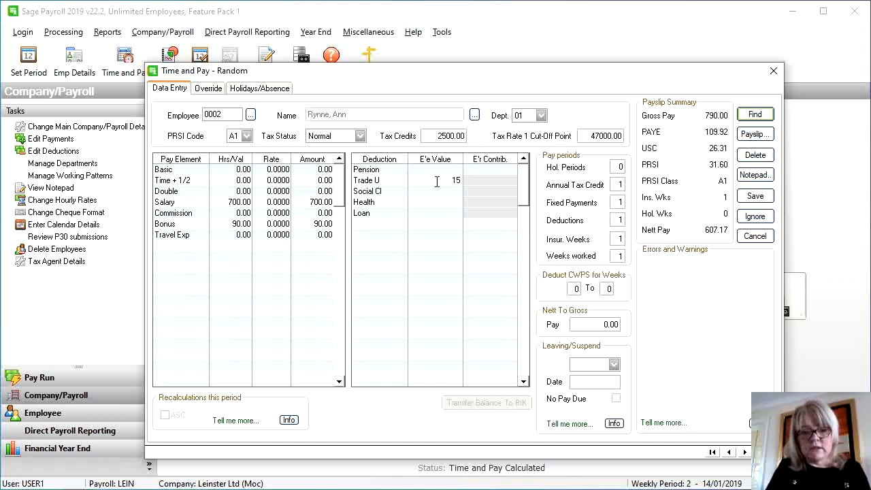
click(436, 193)
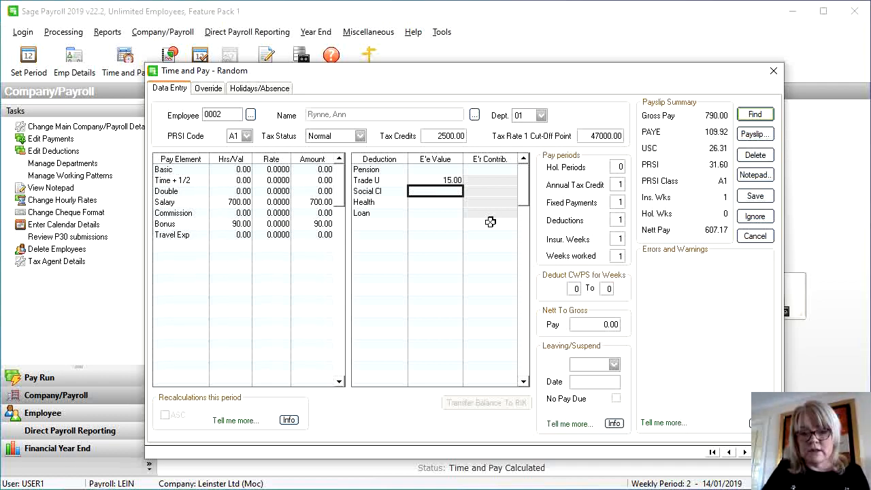
click(753, 197)
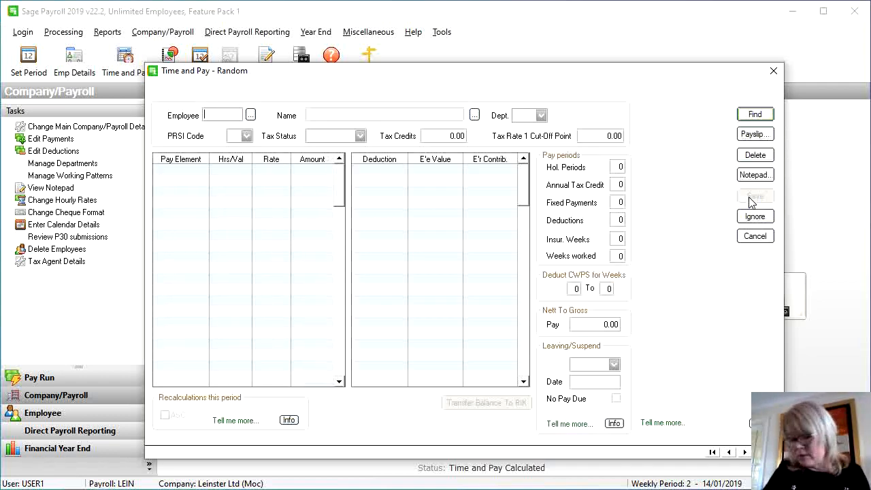
Replace the town in employee 0002's first address line with the new town and save the record
click(778, 71)
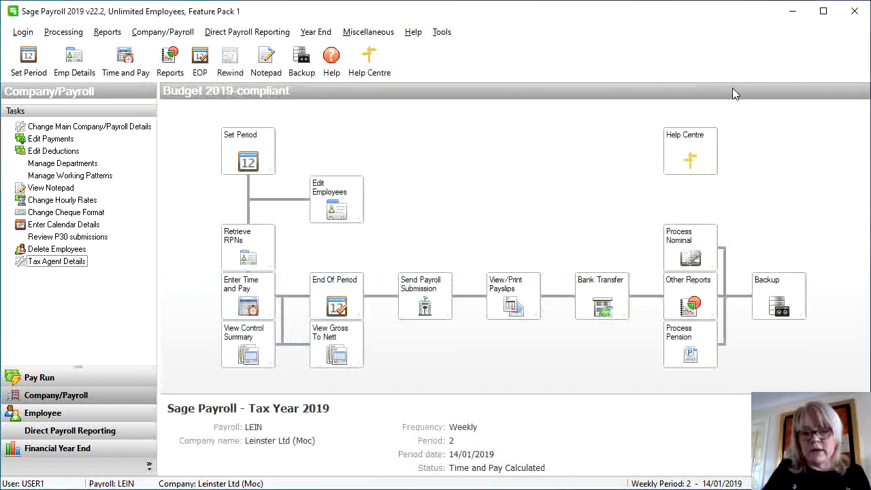
click(337, 210)
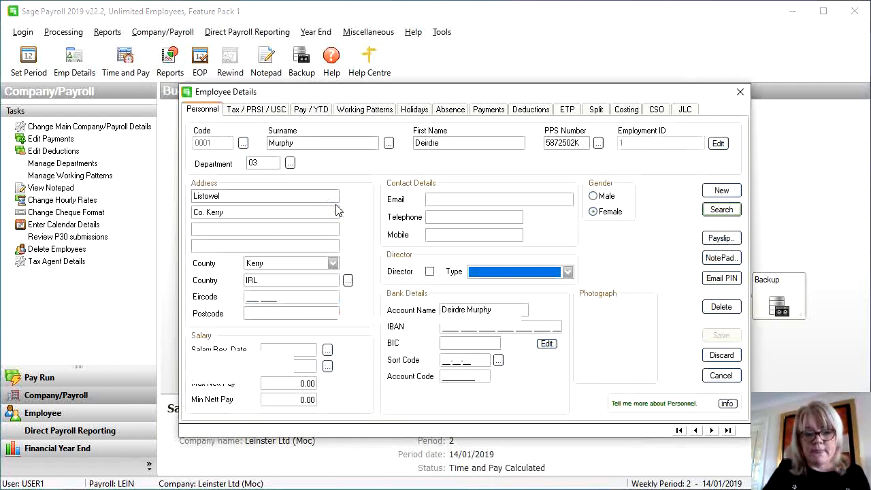
click(389, 143)
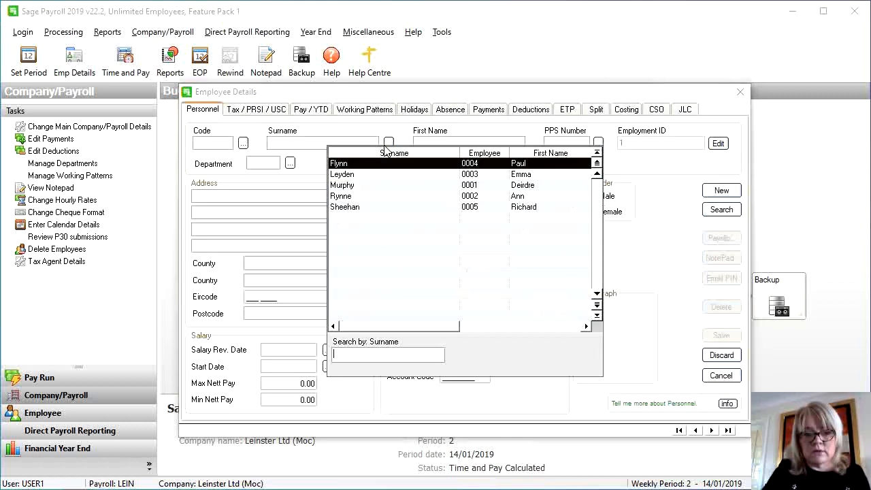
double_click(373, 196)
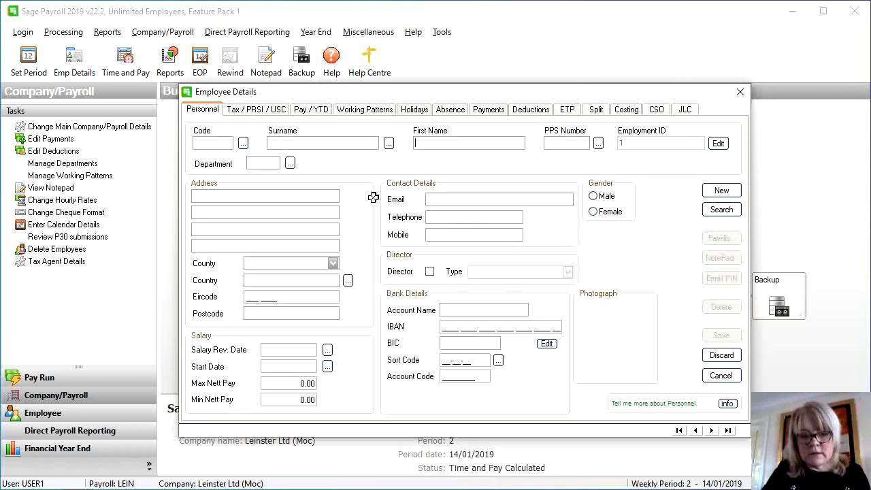
click(275, 197)
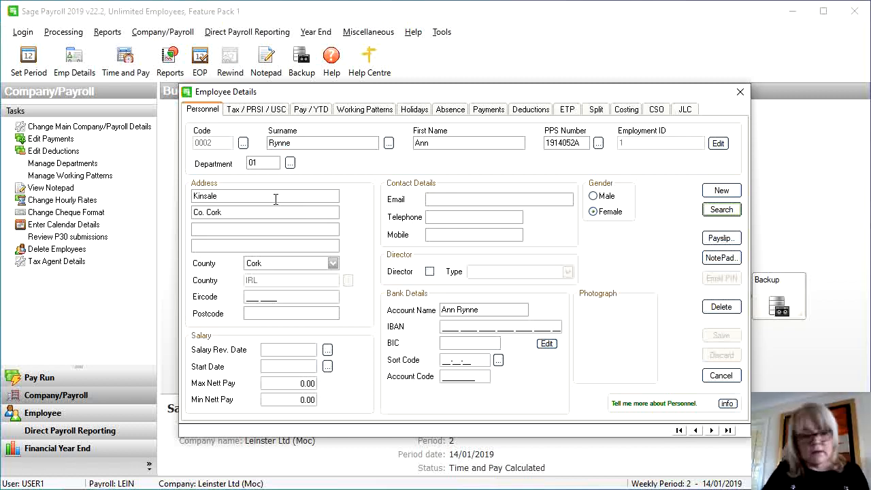
drag(275, 197, 167, 202)
text(Cobh)
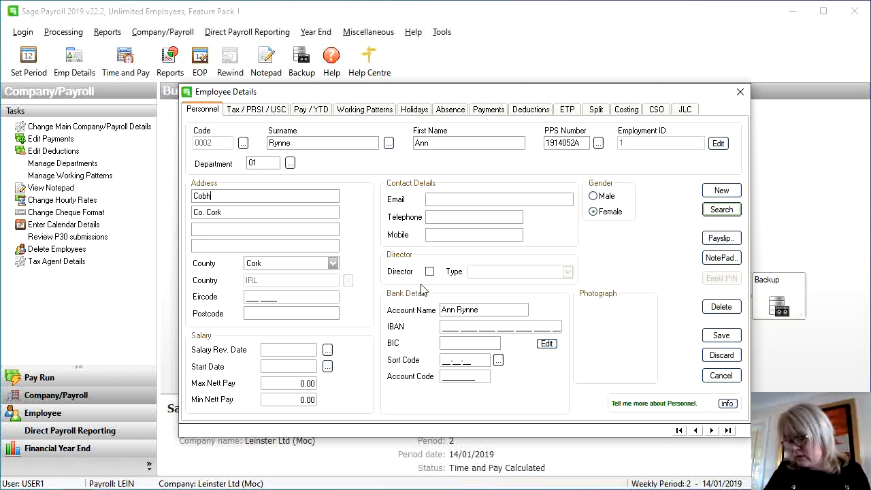
click(714, 337)
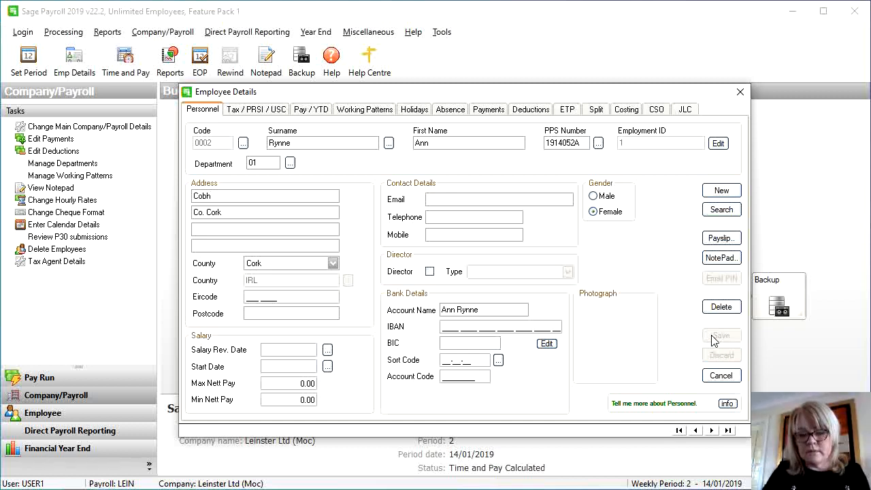
click(720, 378)
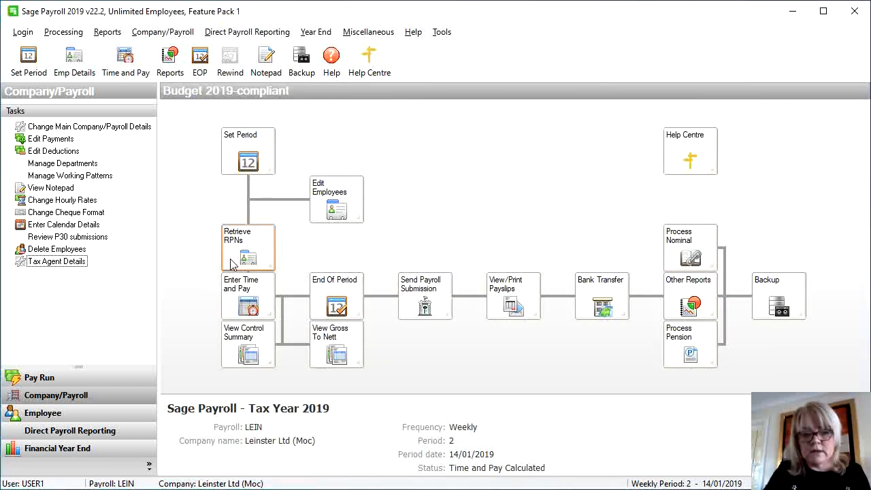
Reopen random-mode time and pay entry without RPN retrieval and re-save employee 0002's 790.00 pay
click(249, 302)
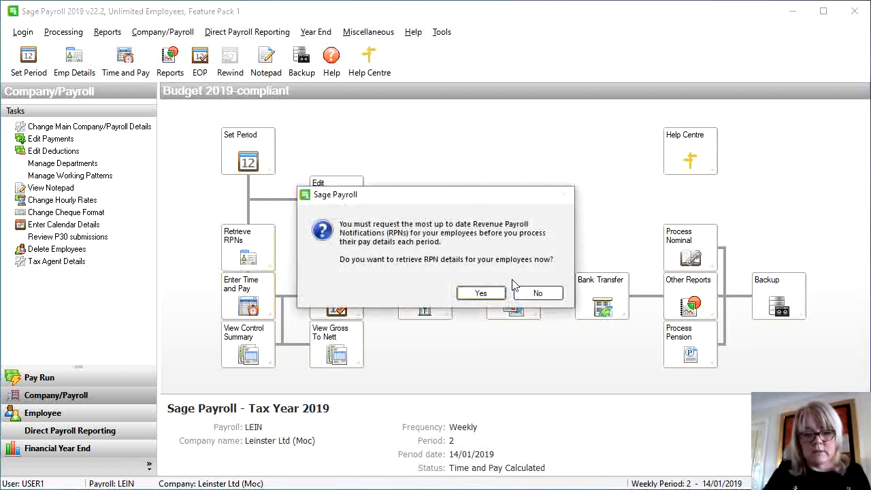
click(531, 293)
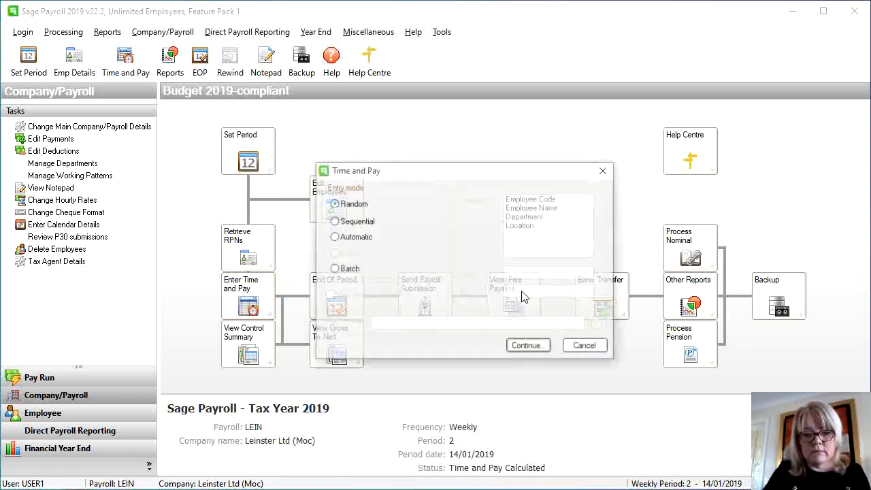
click(522, 347)
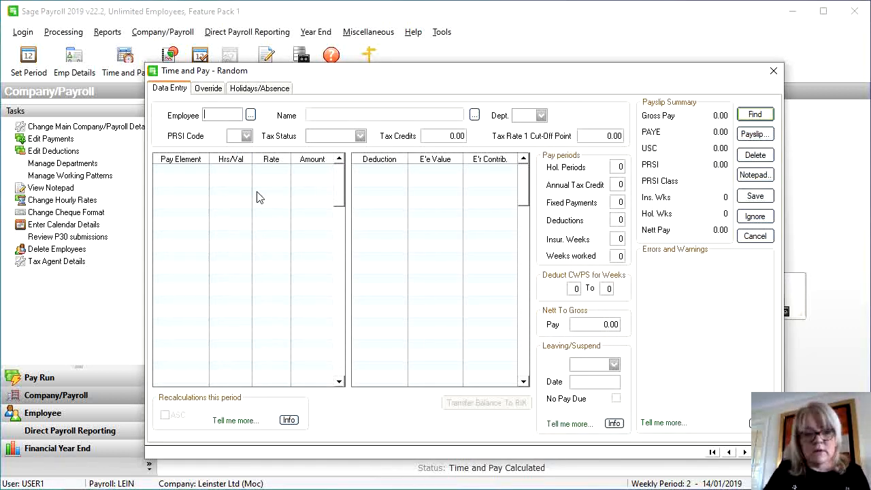
click(250, 115)
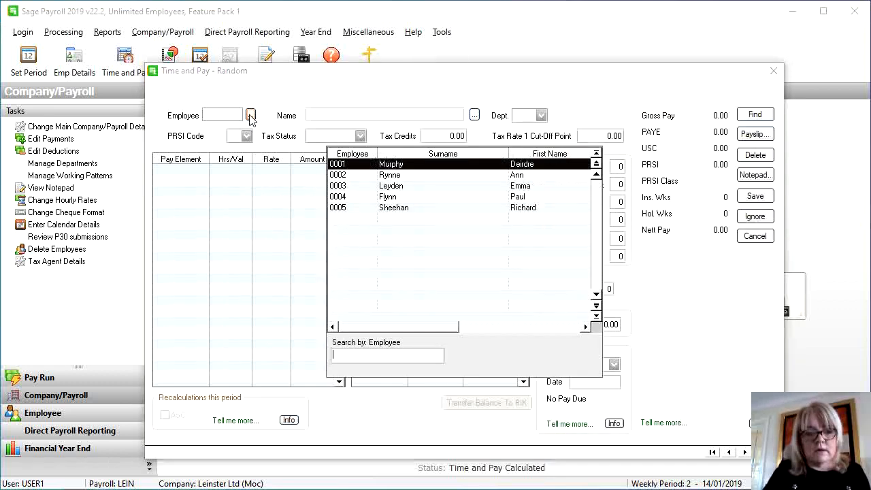
double_click(338, 176)
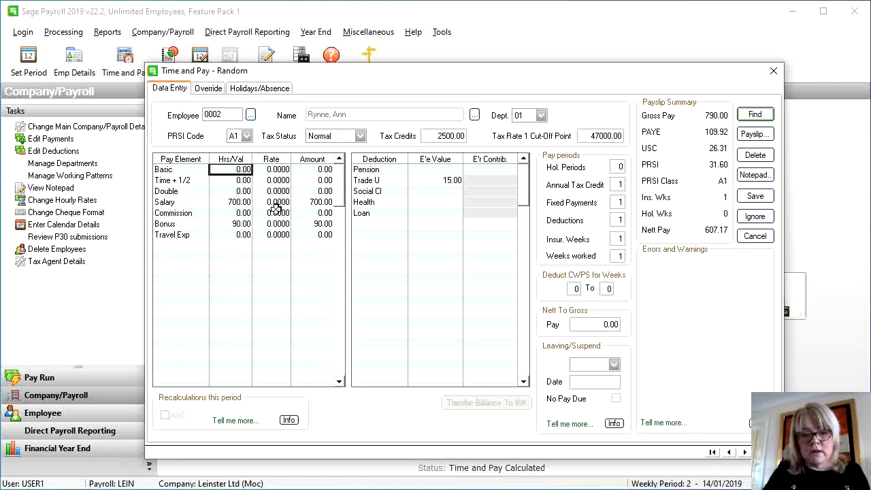
click(755, 196)
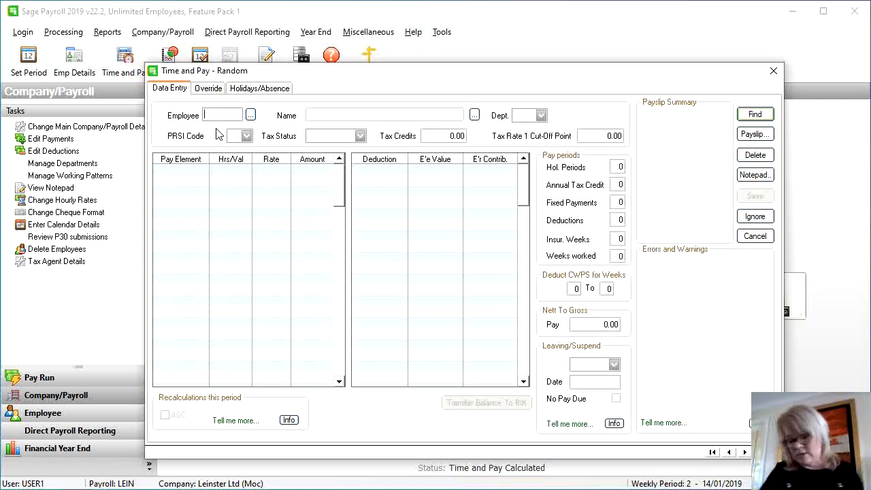
Enter employee 0005's 1400 salary and 60 Health deduction, then save the pay
click(250, 115)
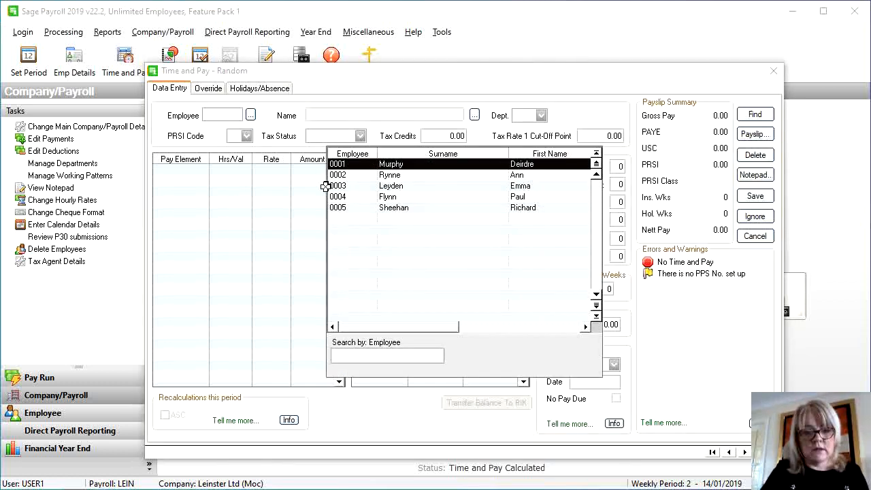
double_click(358, 209)
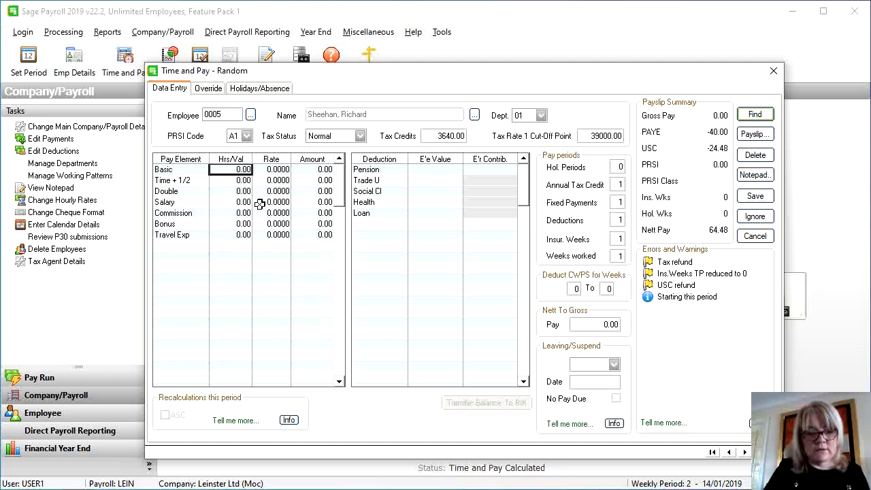
click(244, 202)
text(140)
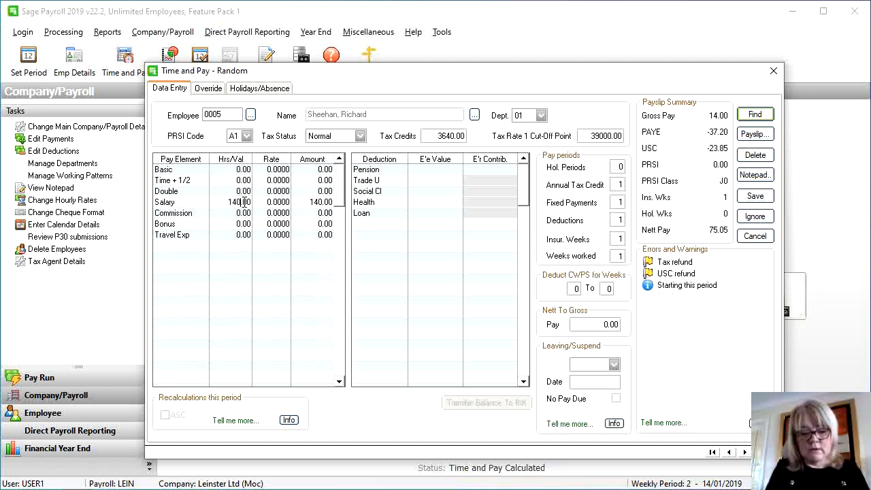
text(0)
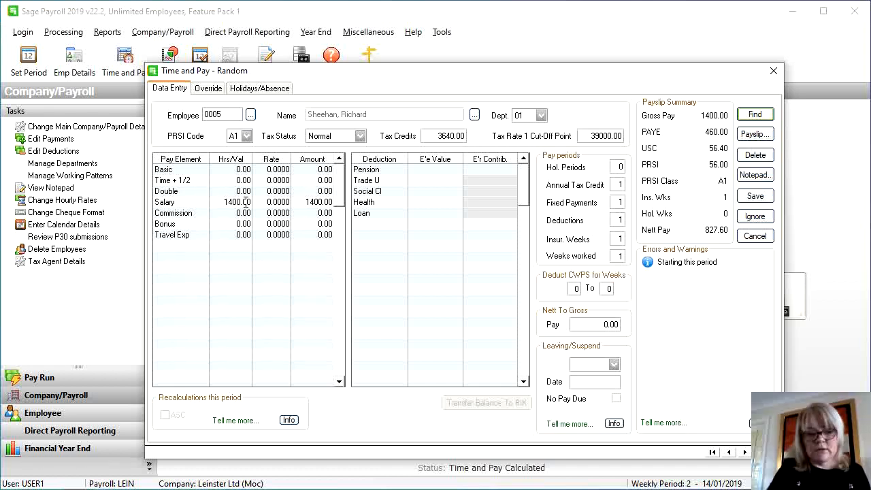
click(420, 201)
click(421, 202)
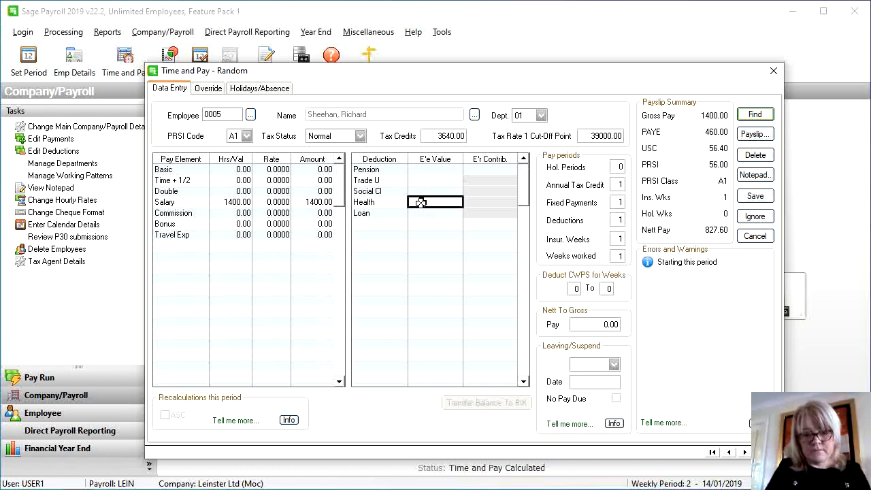
text(60)
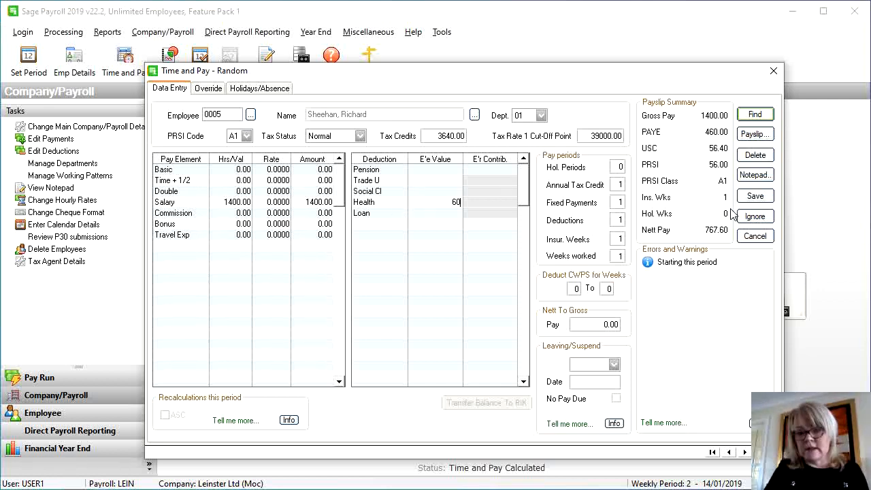
click(748, 197)
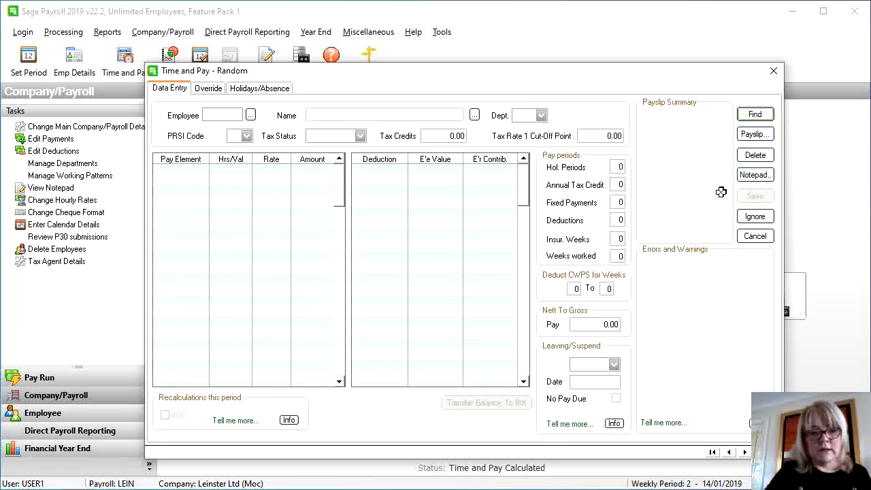
Load employee 0003 and enter 39 basic hours at a 15.00 rate
click(251, 116)
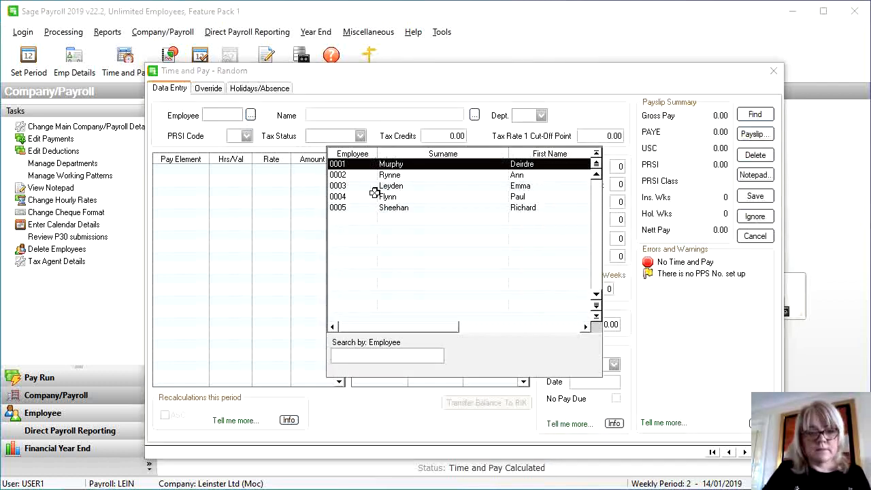
double_click(396, 187)
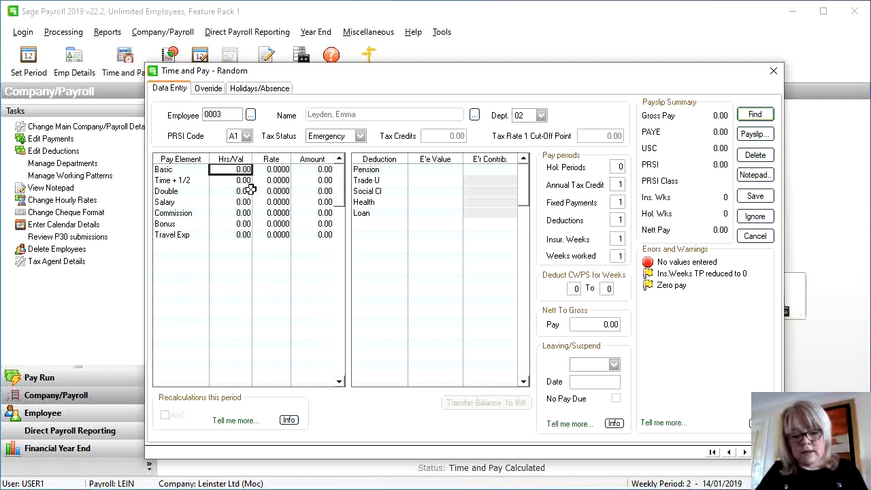
text(1)
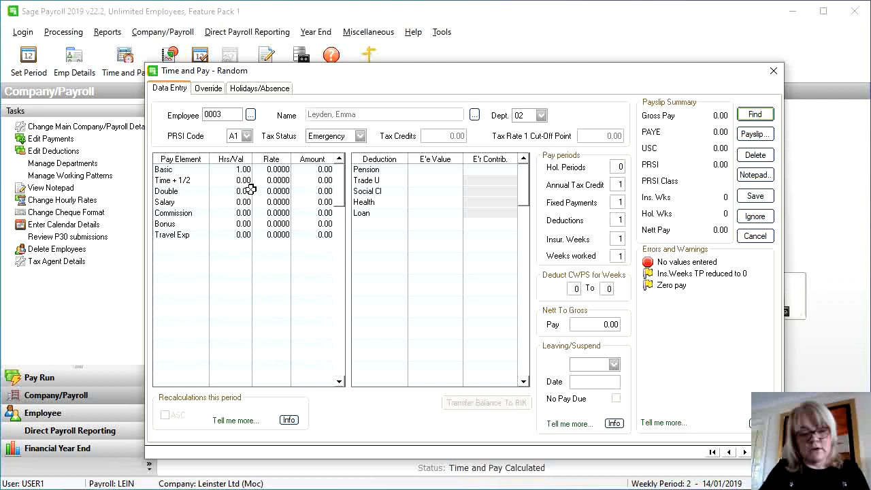
key(BackSpace)
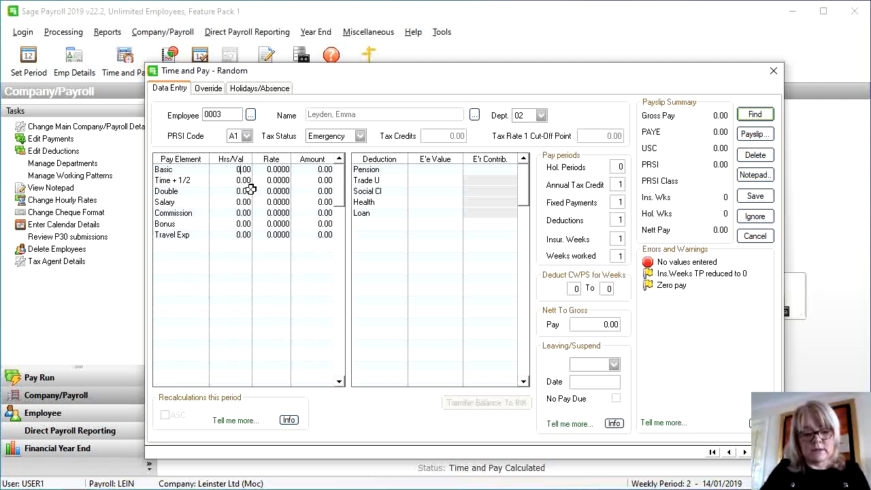
text(39)
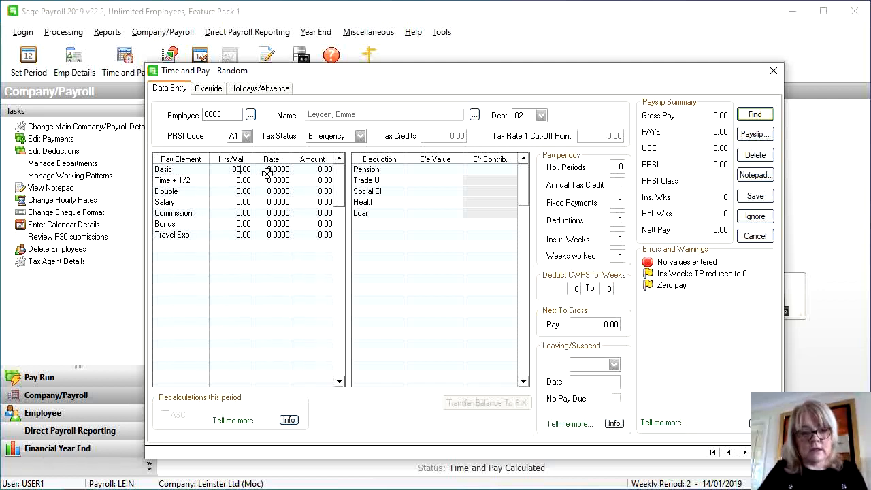
click(270, 171)
text(5)
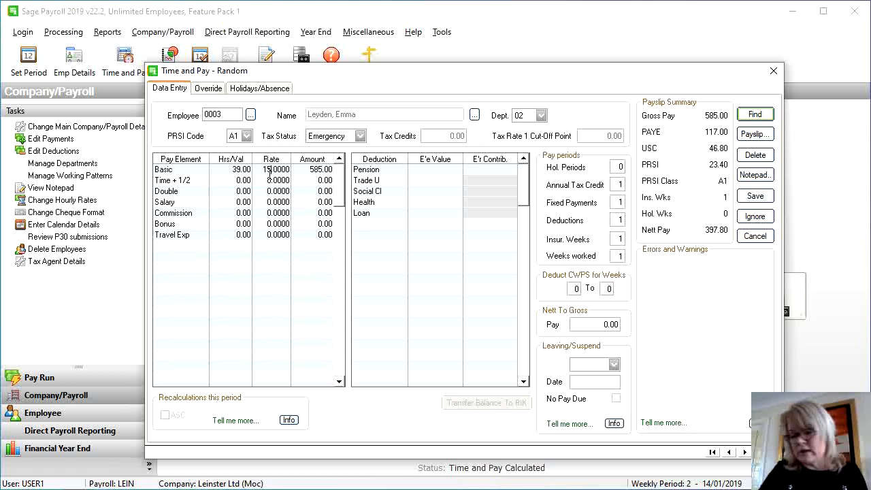
Add 2 double-time hours at a 30.00 rate, bringing gross pay to 705.00
click(244, 191)
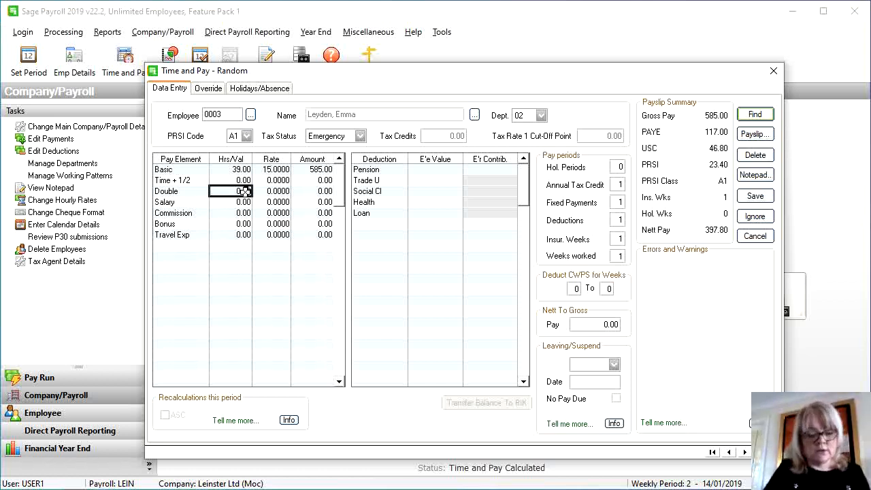
text(2)
click(265, 192)
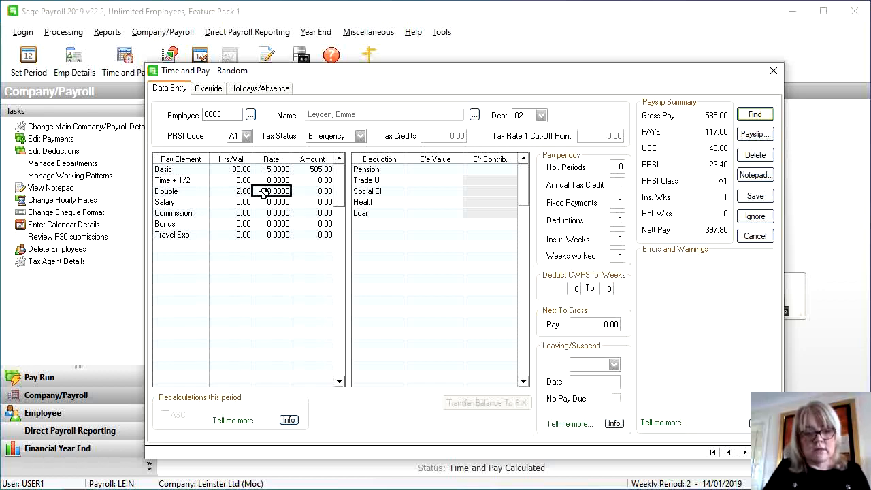
text(6)
key(Return)
text(0)
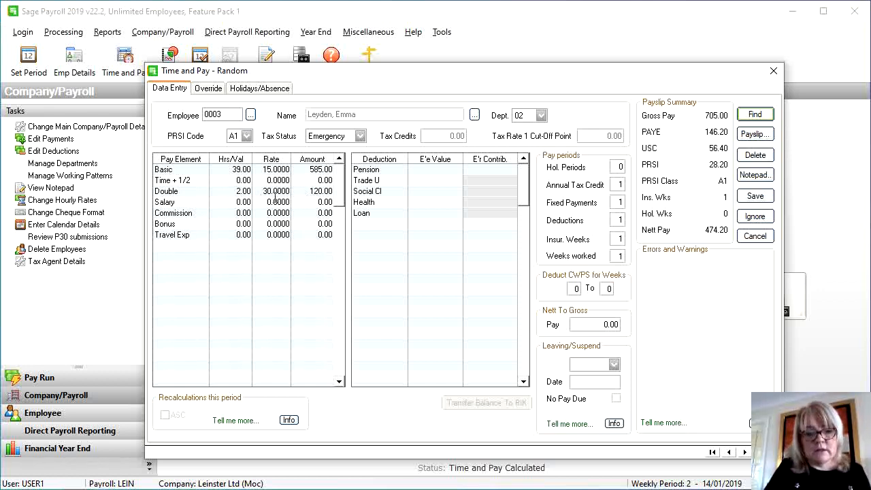
click(272, 202)
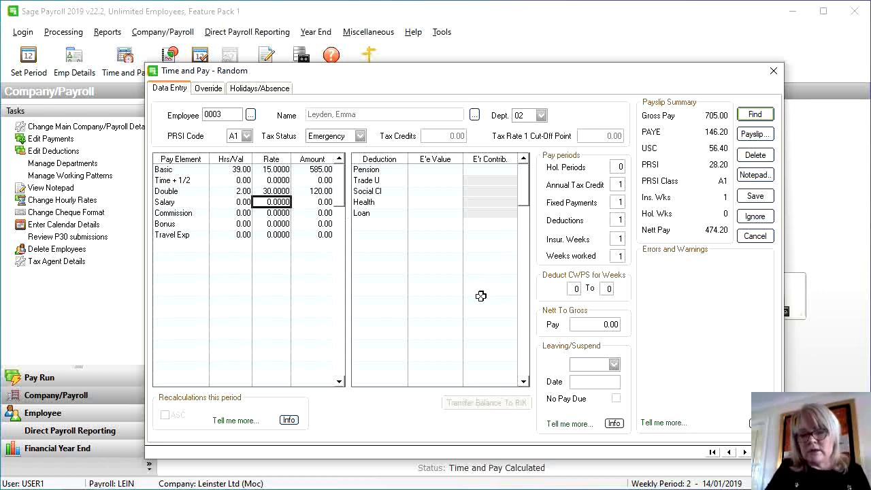
Mark employee 0003 as Leaving with a 15/01/2019 leaving date and save
click(592, 367)
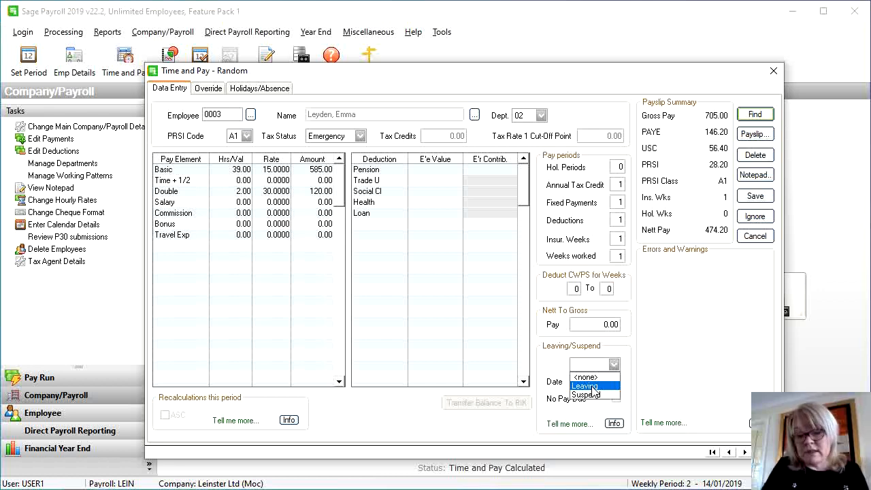
click(585, 386)
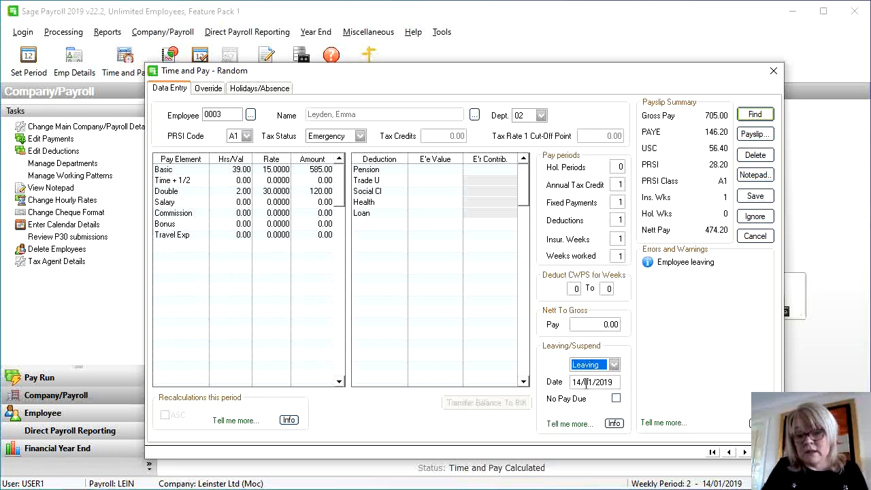
click(579, 381)
click(579, 382)
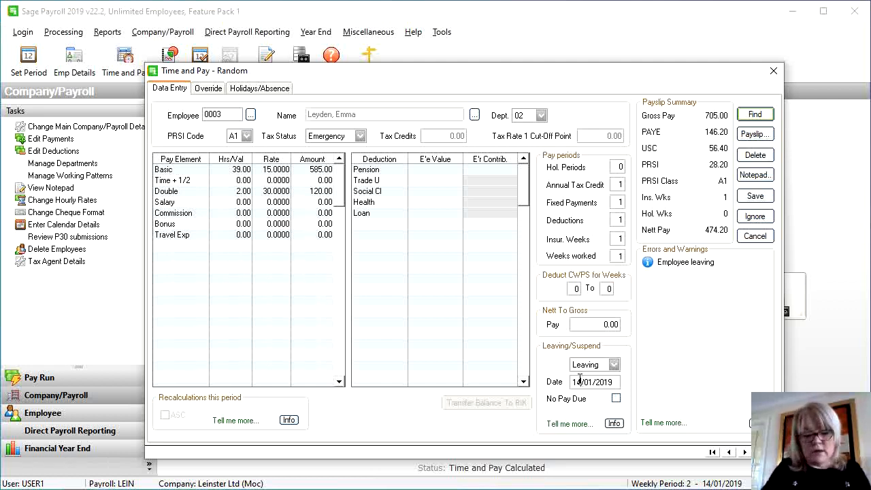
text(5)
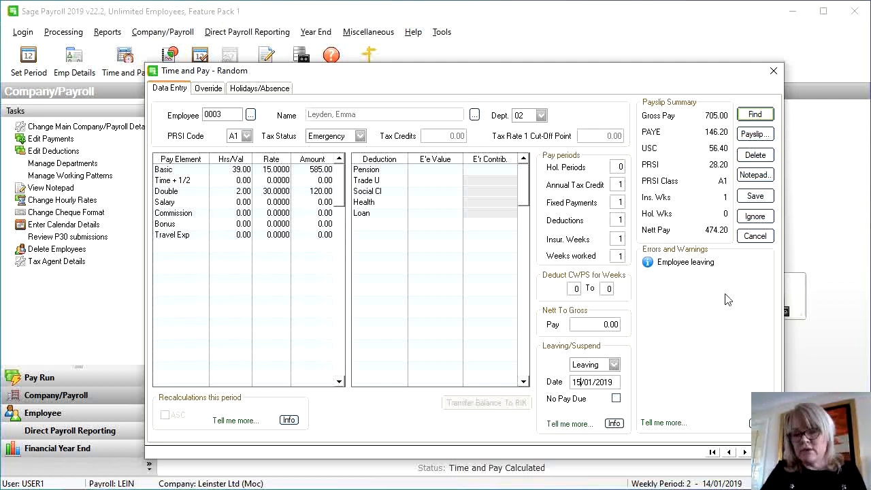
click(749, 199)
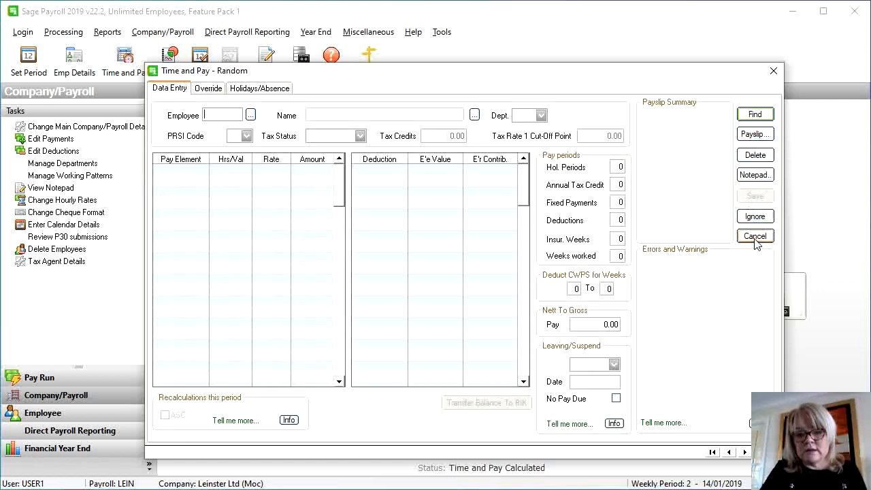
Load employee 0004 and enter 39 basic hours at a 10.00 rate
click(250, 116)
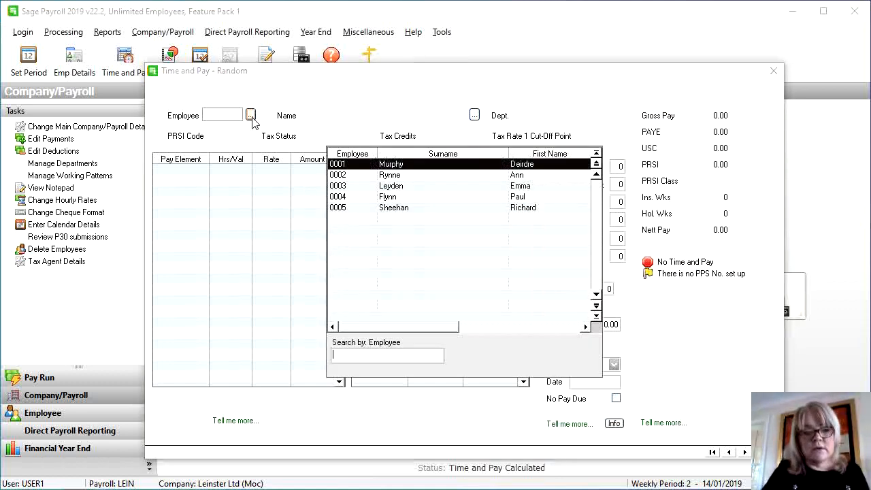
double_click(376, 198)
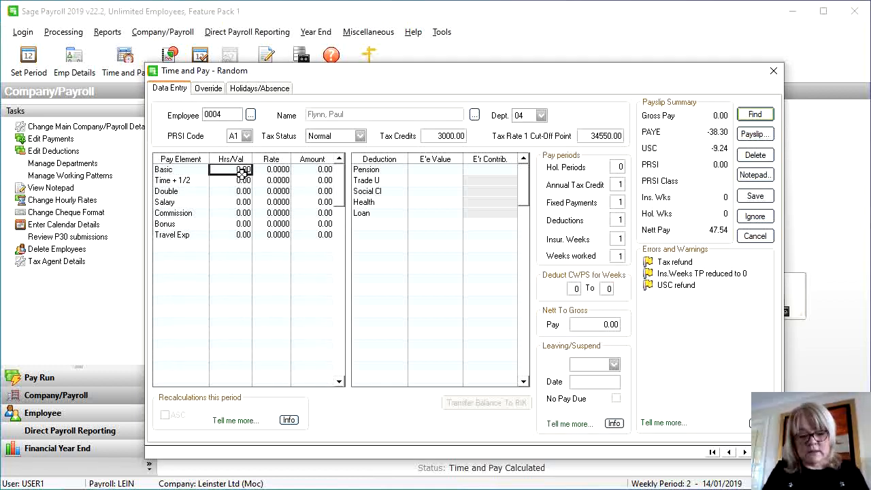
text(39)
key(Tab)
click(269, 170)
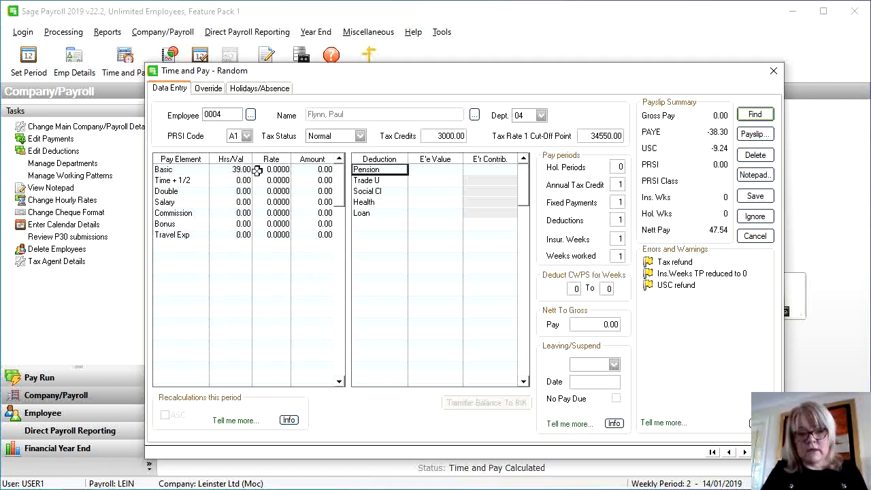
text(10)
key(Tab)
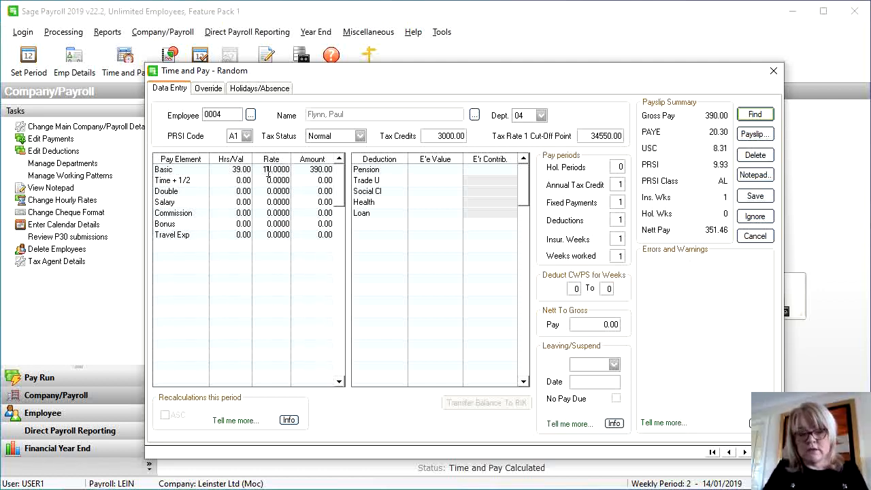
Add 7 double-time hours at 20.00 and save employee 0004's pay
click(243, 180)
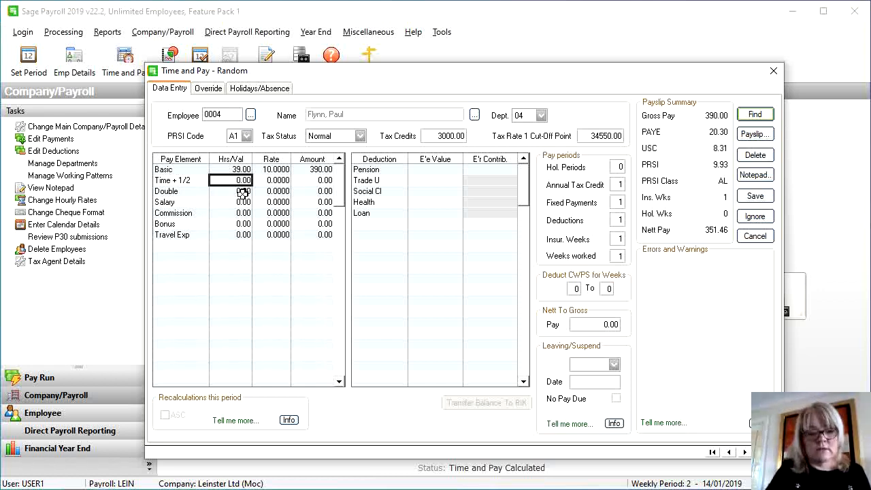
click(243, 192)
key(Tab)
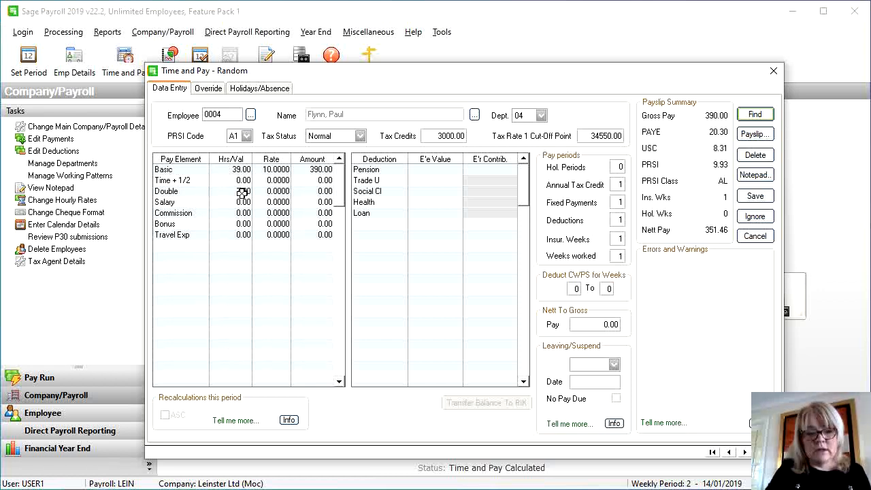
text(7)
click(261, 193)
text(20)
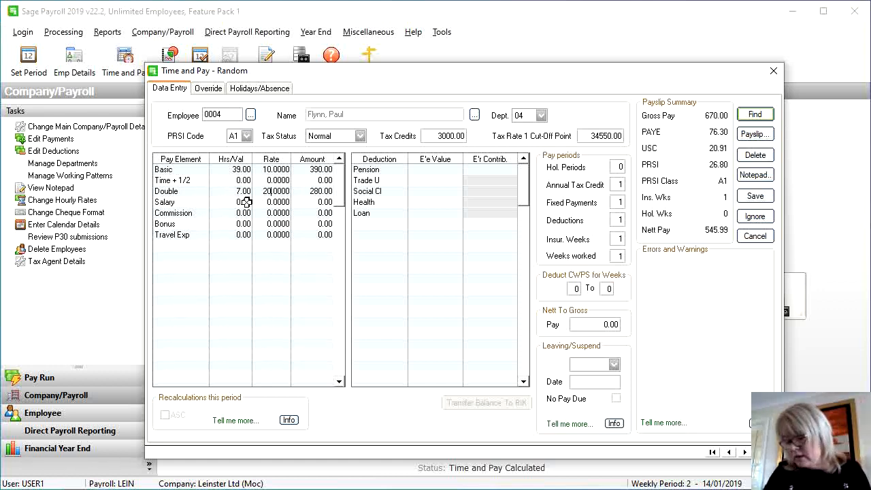
click(245, 203)
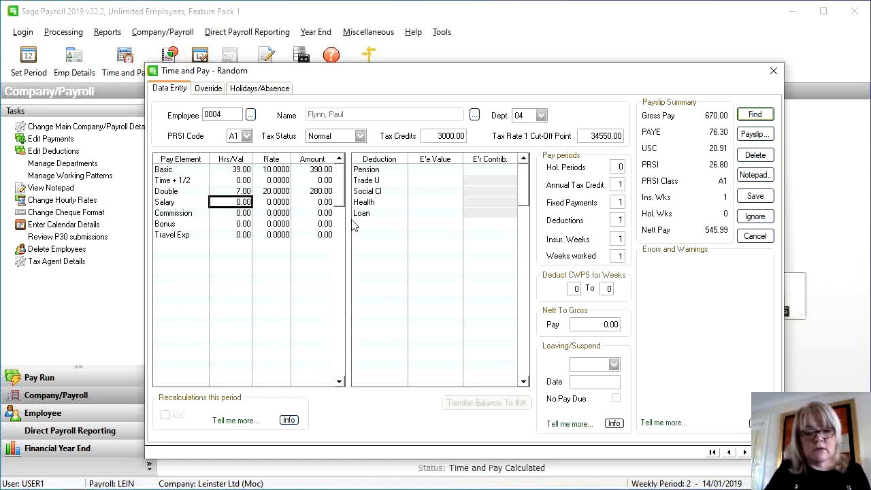
click(753, 196)
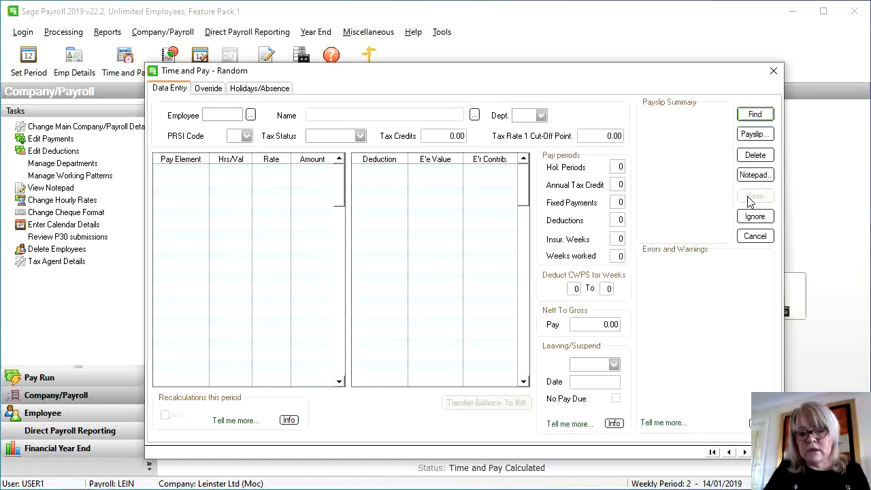
Change employee 0004's yearly Tax Rate 1 cut-off point to 43550 and save the record
click(752, 238)
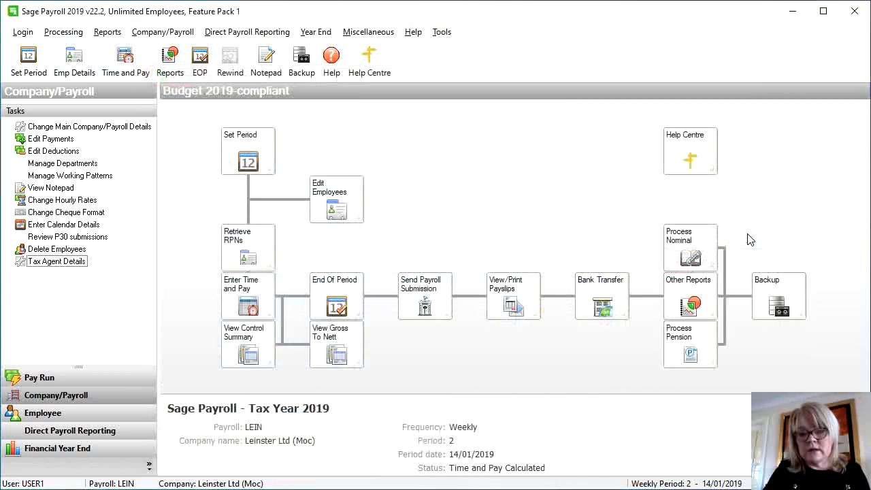
click(342, 223)
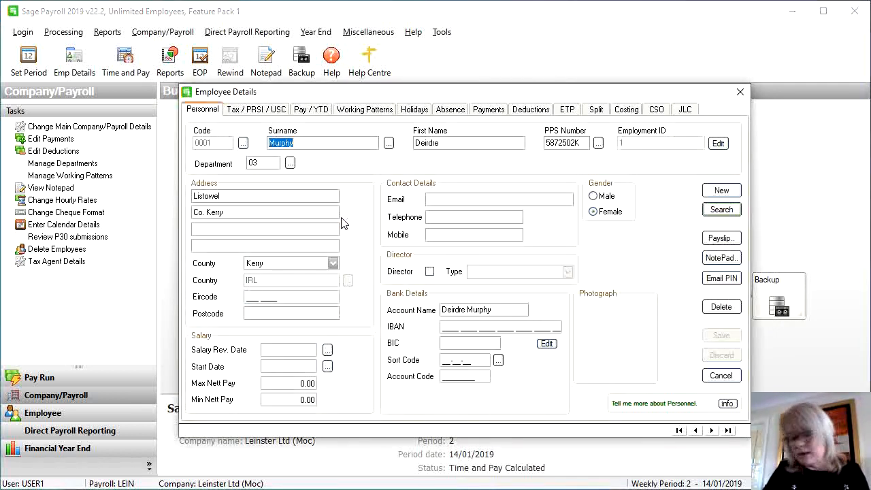
click(388, 144)
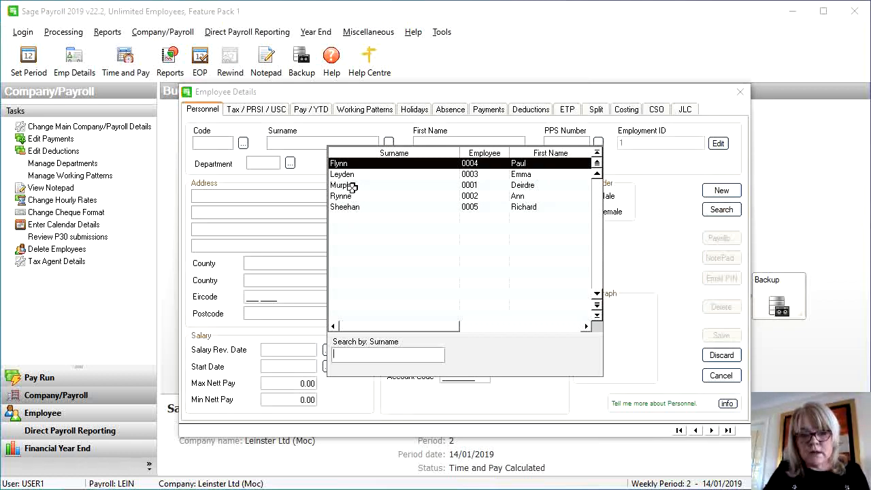
double_click(351, 164)
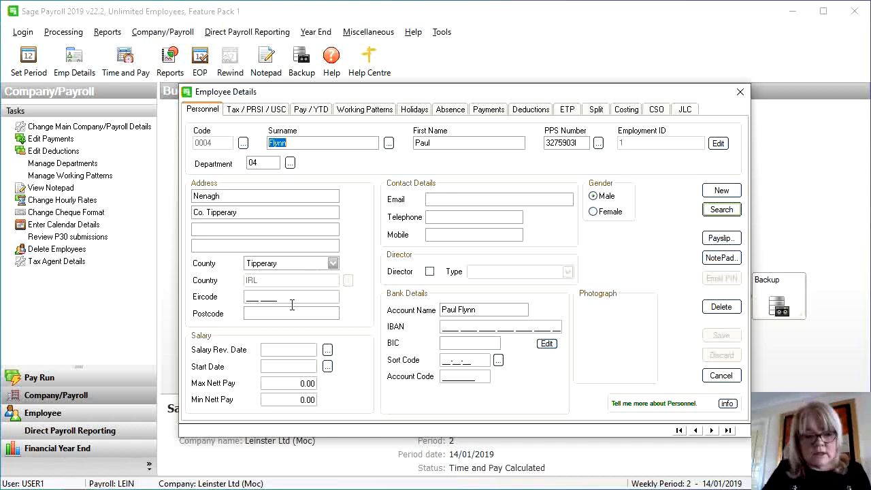
click(259, 114)
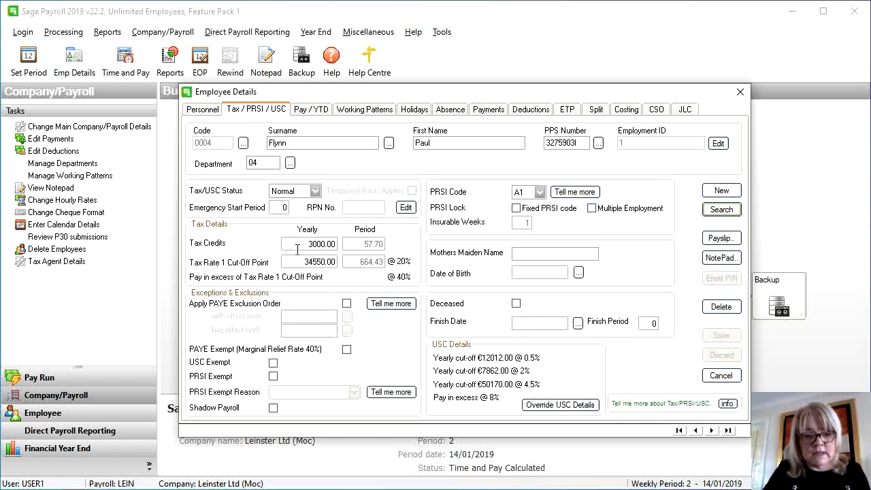
click(299, 261)
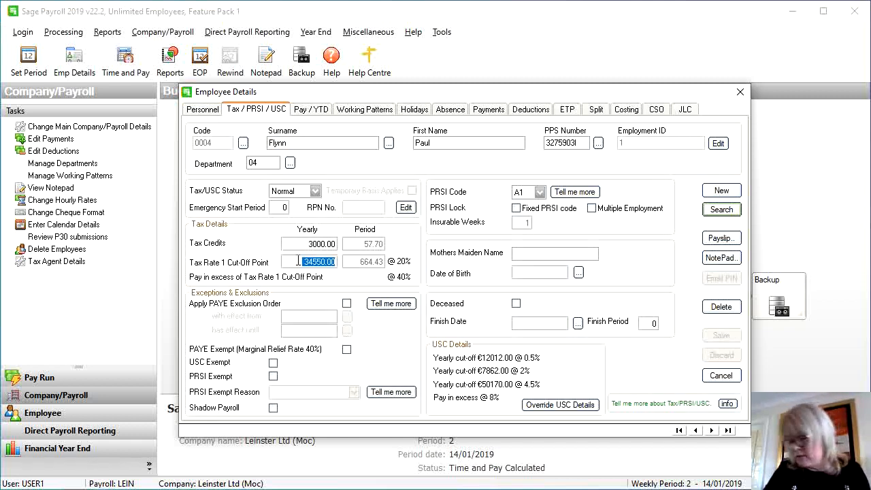
text(43)
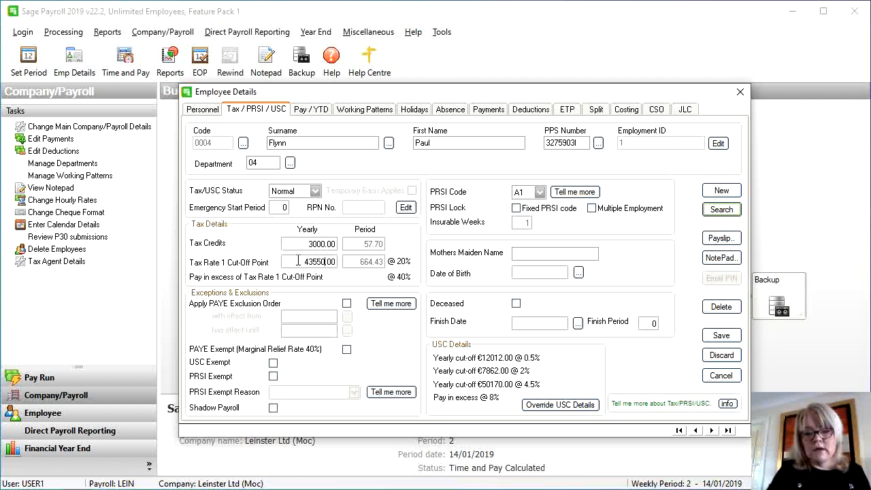
text(550)
click(722, 336)
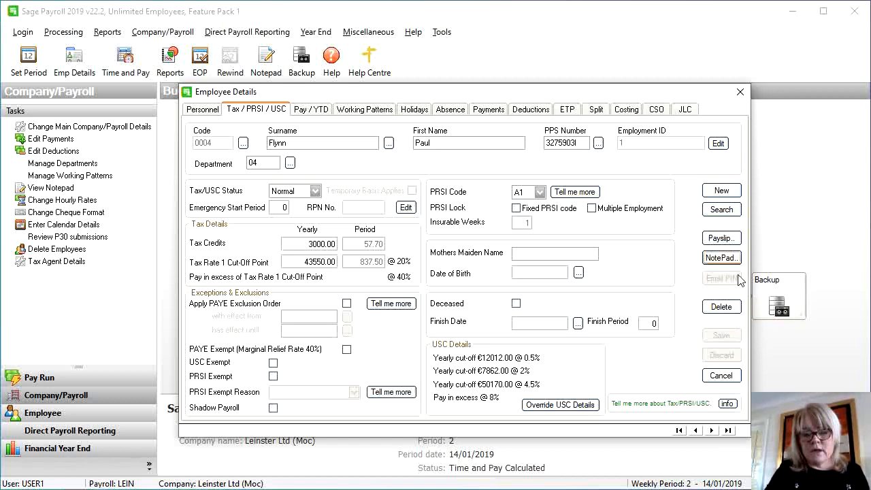
click(720, 376)
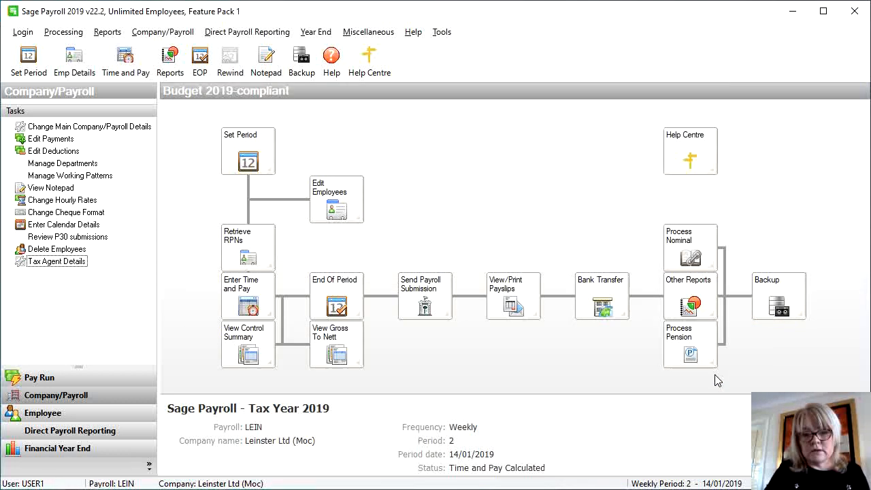
Reload employee 0004 in random-mode time and pay and re-save it, giving net 545.99
click(235, 294)
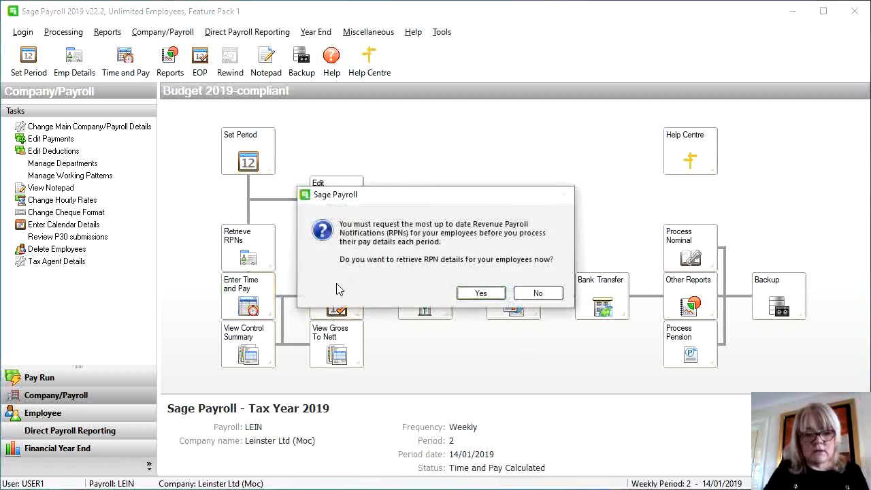
click(536, 293)
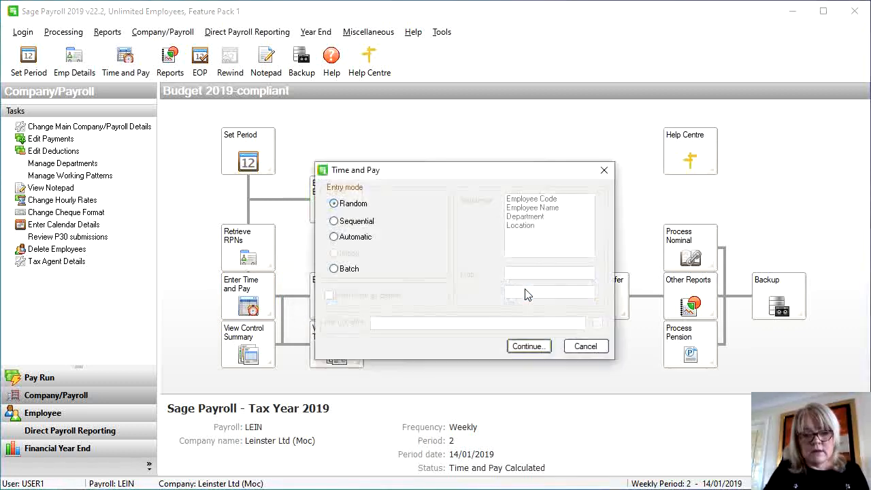
click(528, 347)
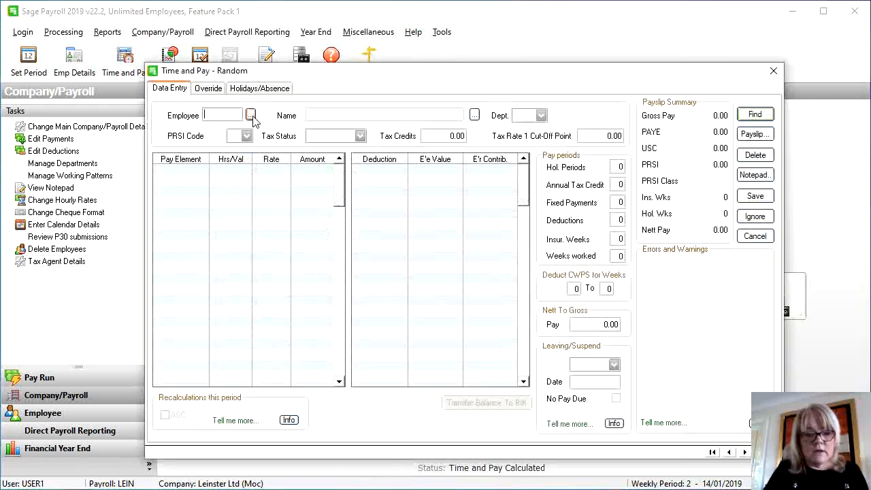
click(251, 115)
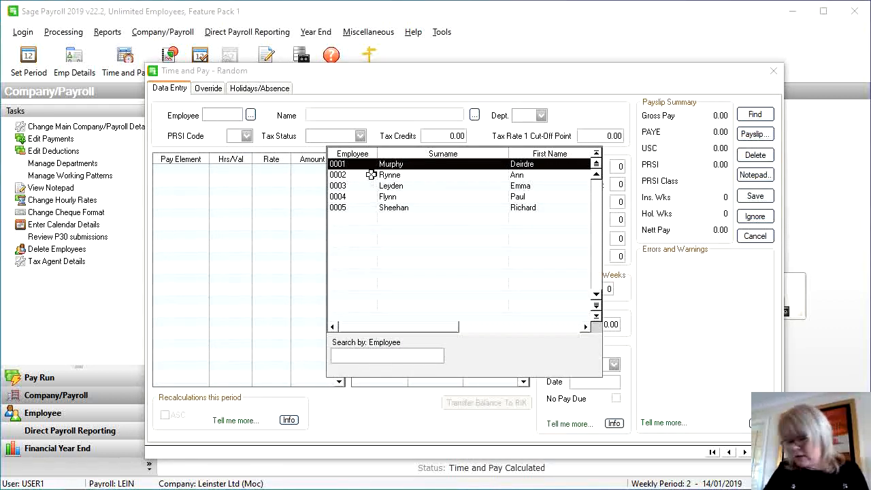
double_click(385, 197)
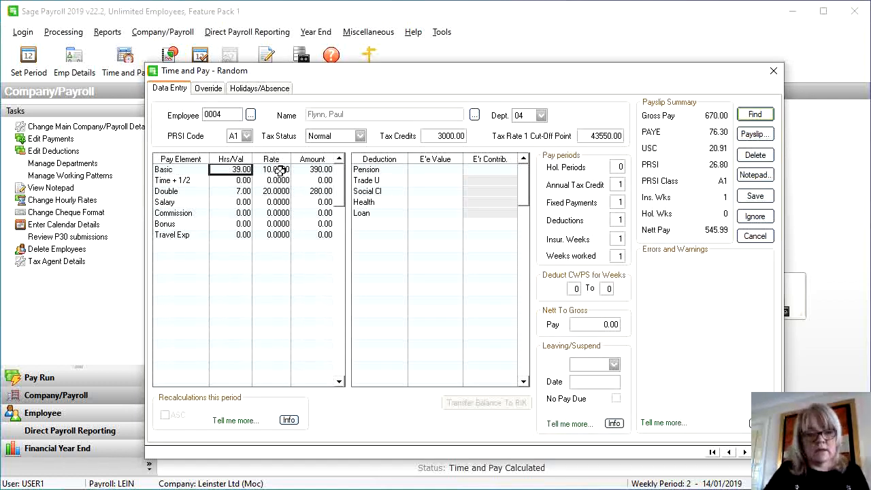
click(244, 191)
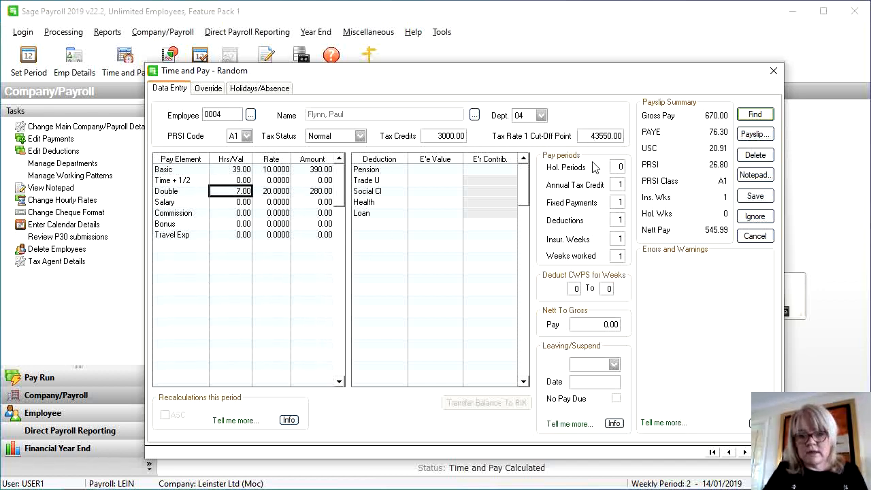
click(762, 198)
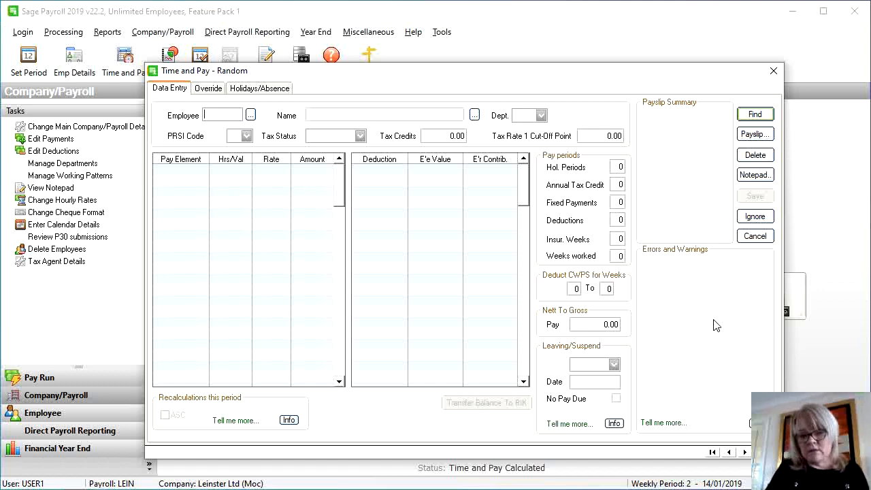
Close Time and Pay and post period 2's calculation results through End Of Period
click(757, 236)
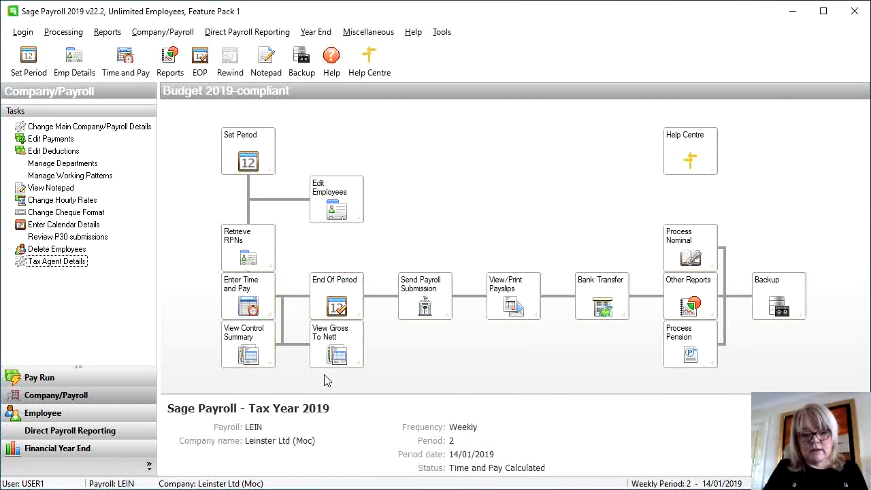
click(327, 310)
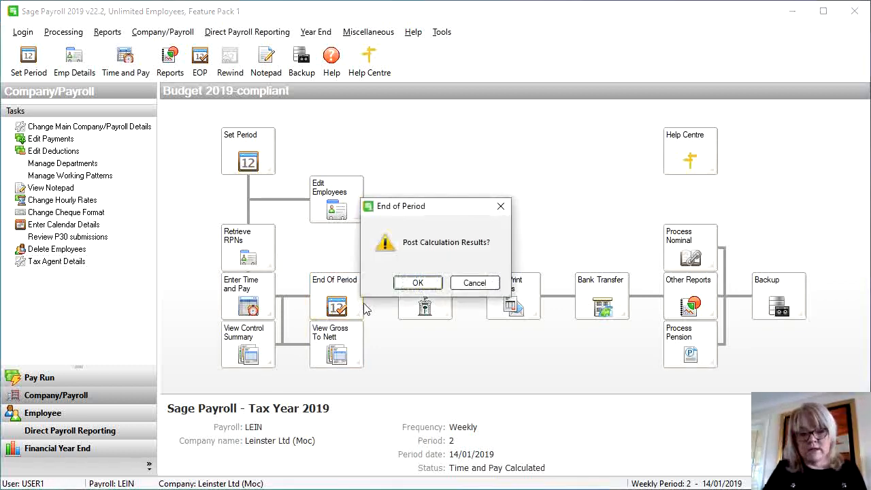
click(403, 285)
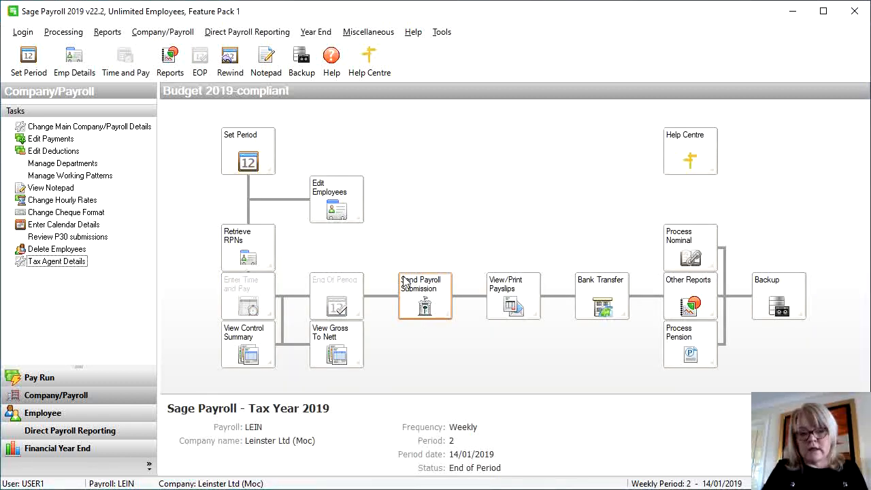
Generate the five Email Payslip layout PDFs into the LEIN folder and open that folder
click(506, 311)
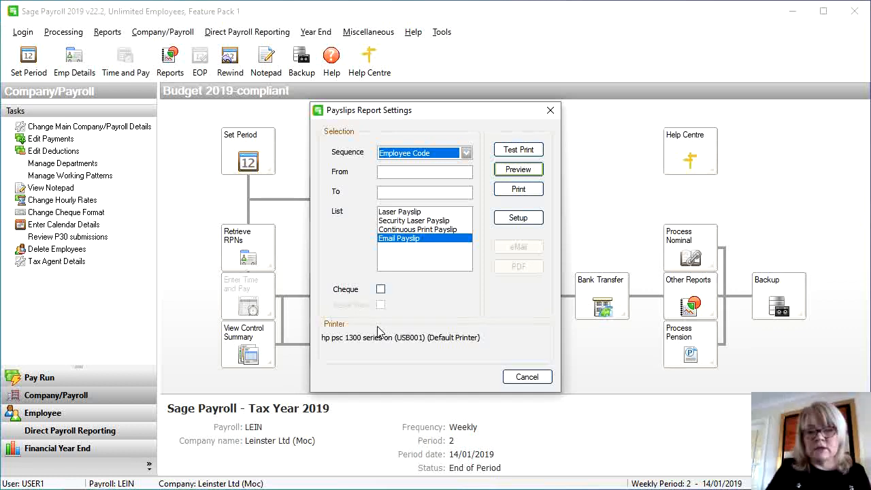
click(444, 240)
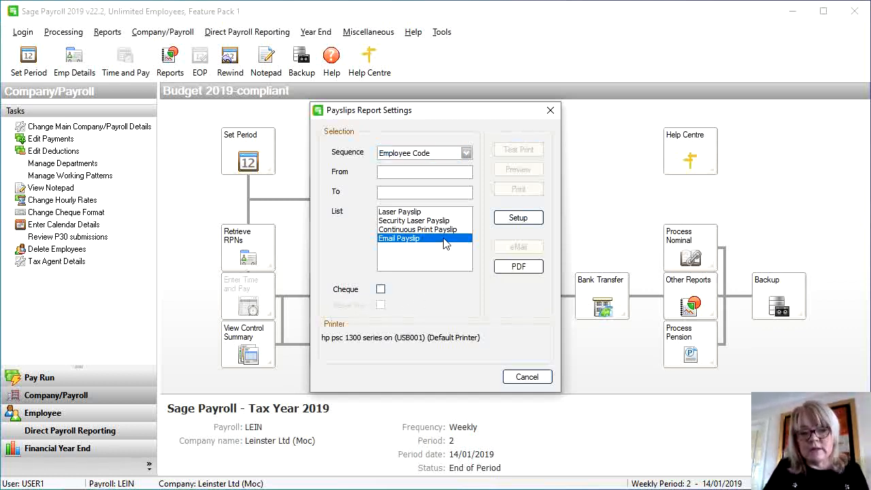
click(511, 266)
click(418, 284)
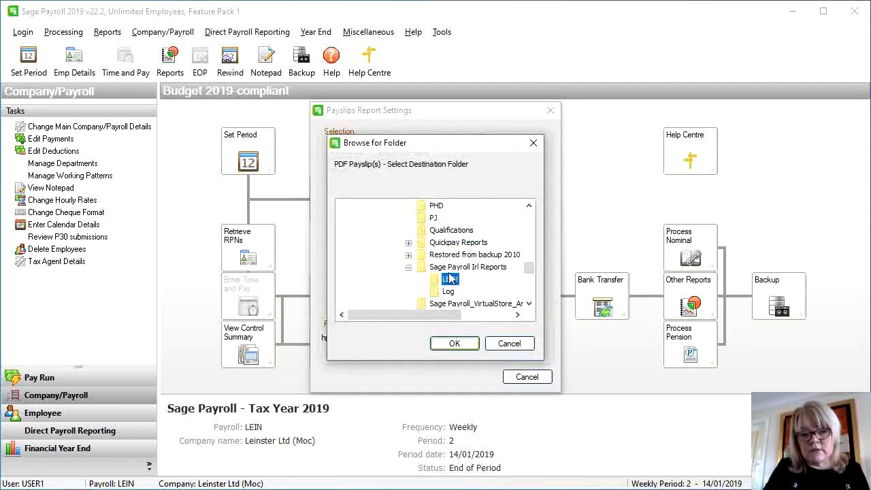
click(451, 343)
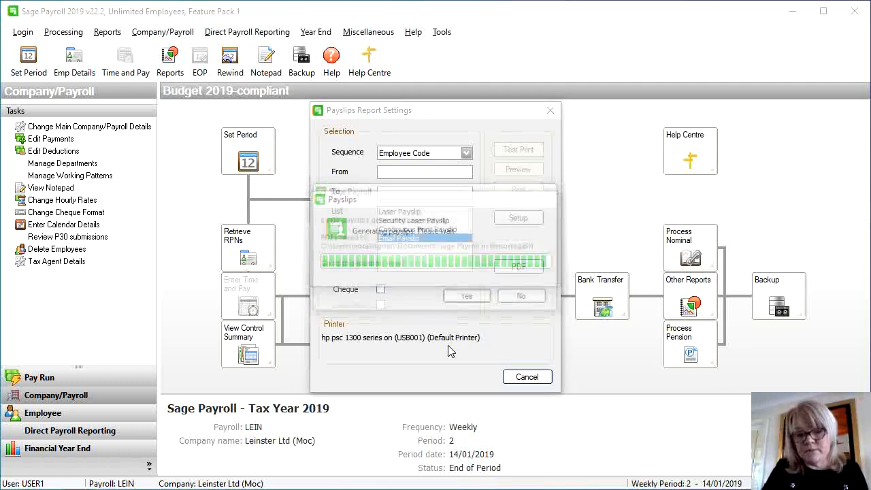
click(468, 298)
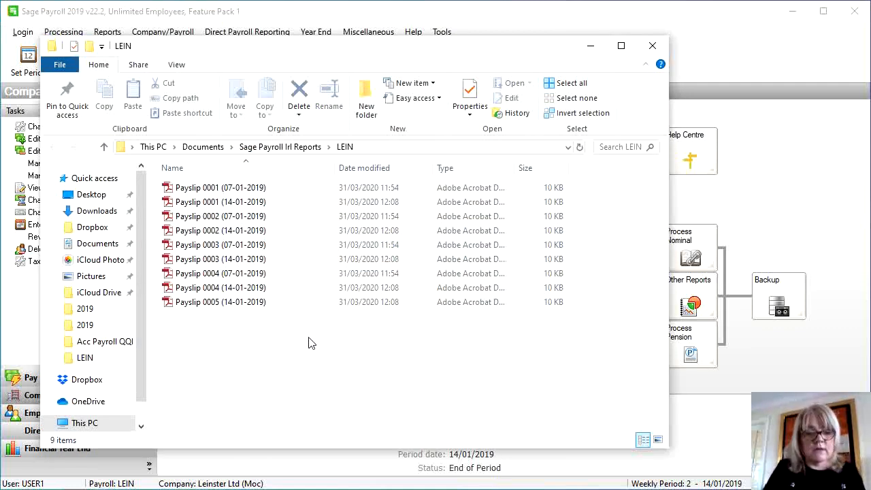
Close the File Explorer window showing the LEIN payslip PDFs
click(651, 48)
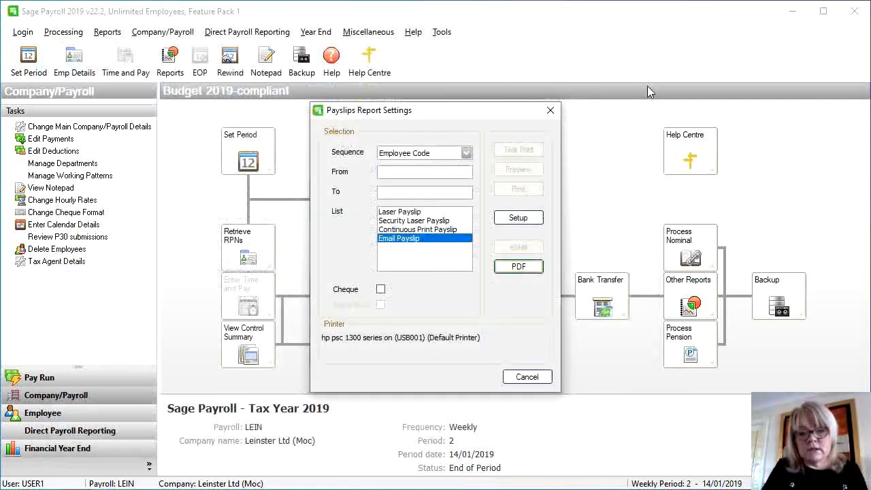
Close the payslip settings and set period 3 with a period date of 21/01/2019
click(526, 377)
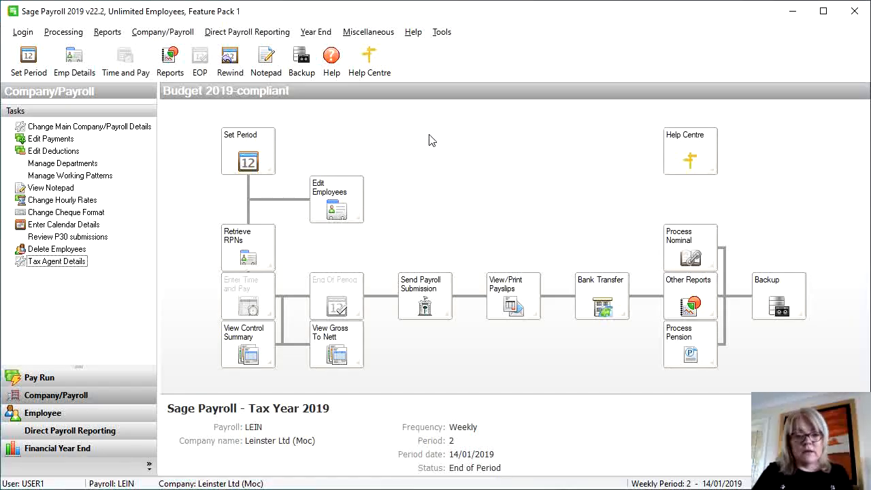
click(249, 160)
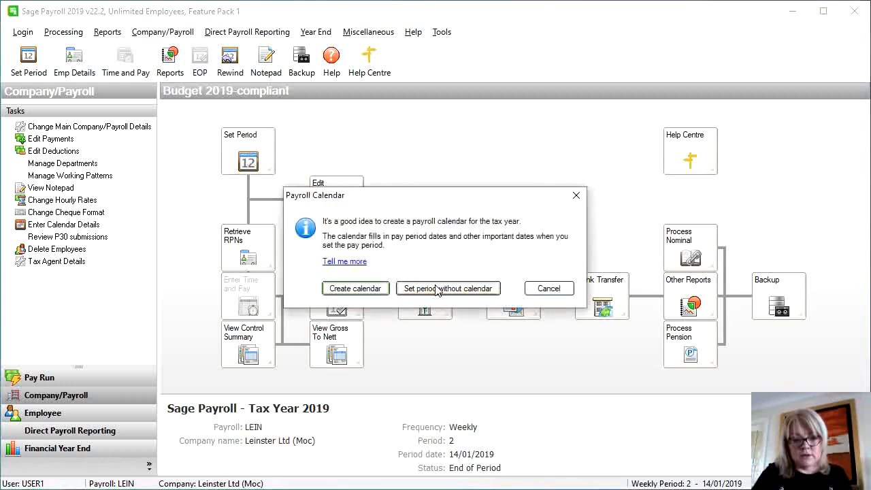
click(436, 289)
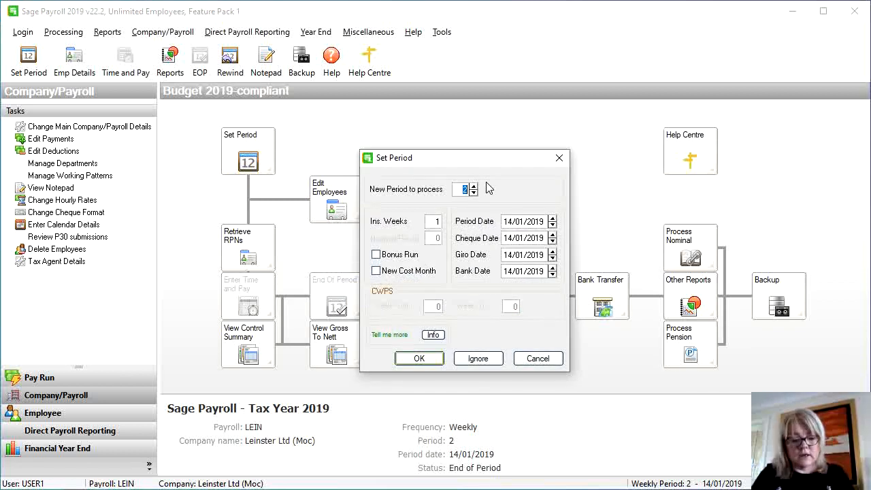
text(3)
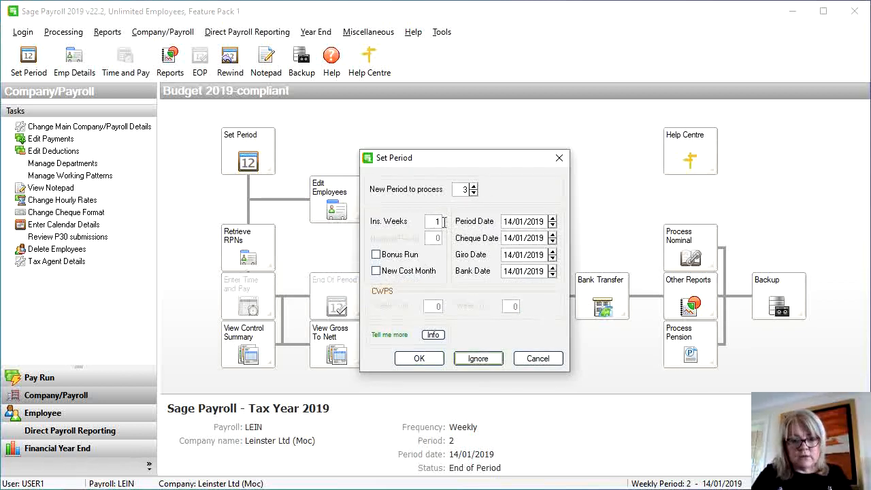
click(504, 221)
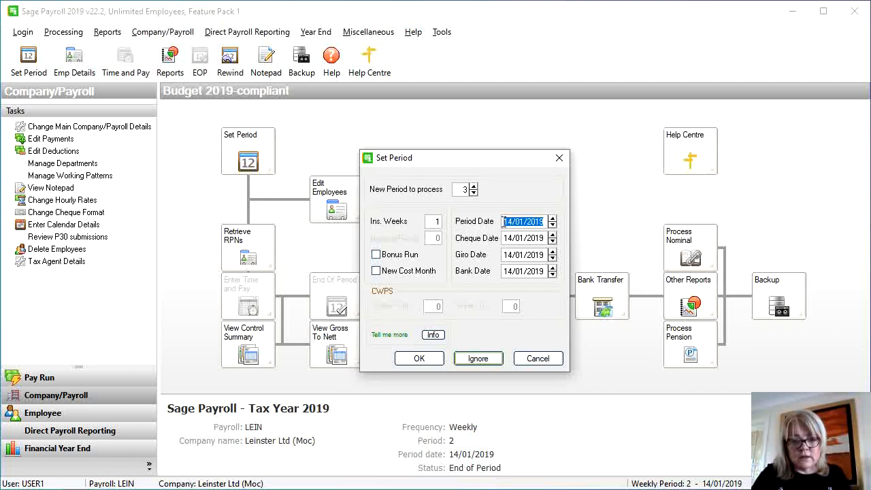
click(504, 221)
drag(505, 221, 515, 221)
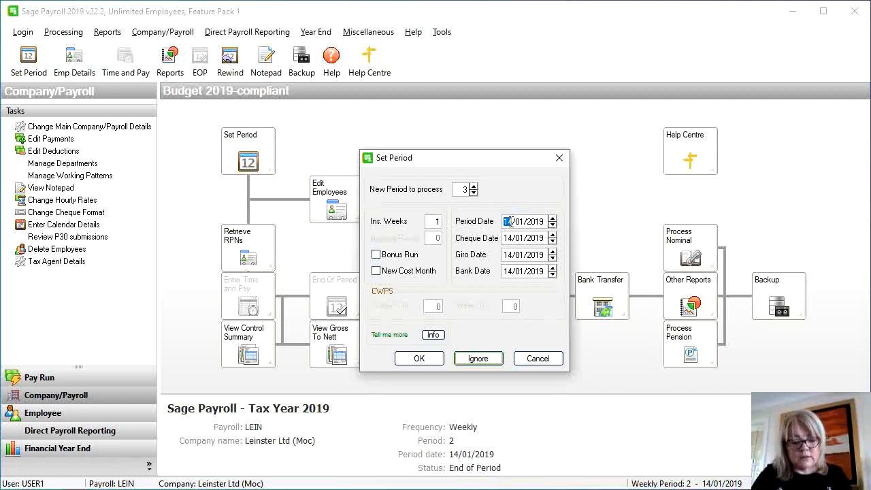
text(21)
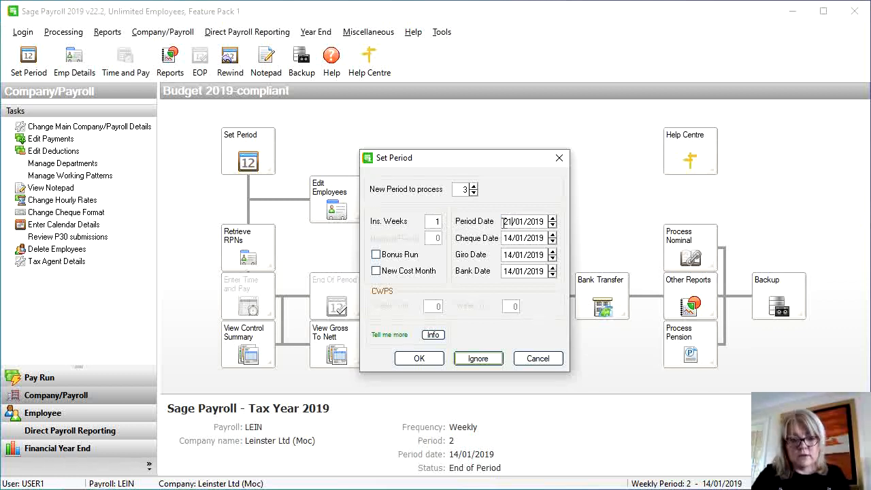
Copy 21/01/2019 into the cheque, giro and bank dates and confirm the period
drag(503, 221, 555, 228)
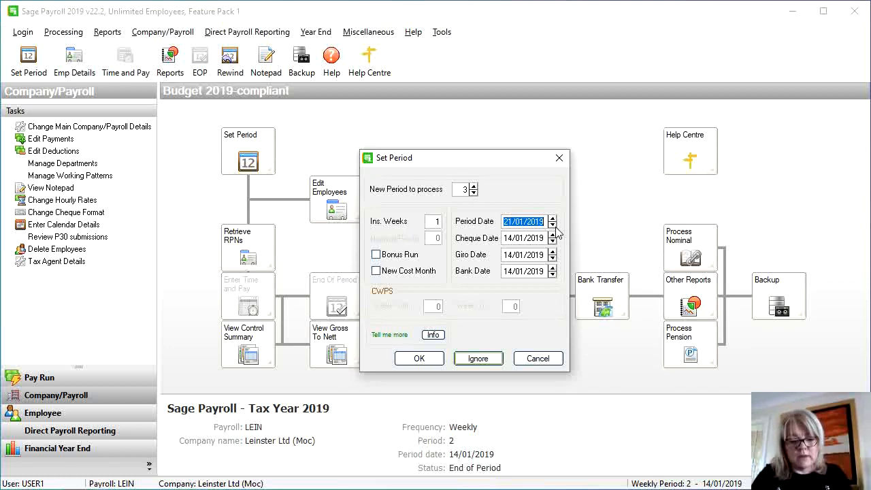
key(ctrl+c)
key(Tab)
key(ctrl+v)
key(Tab)
key(ctrl+v)
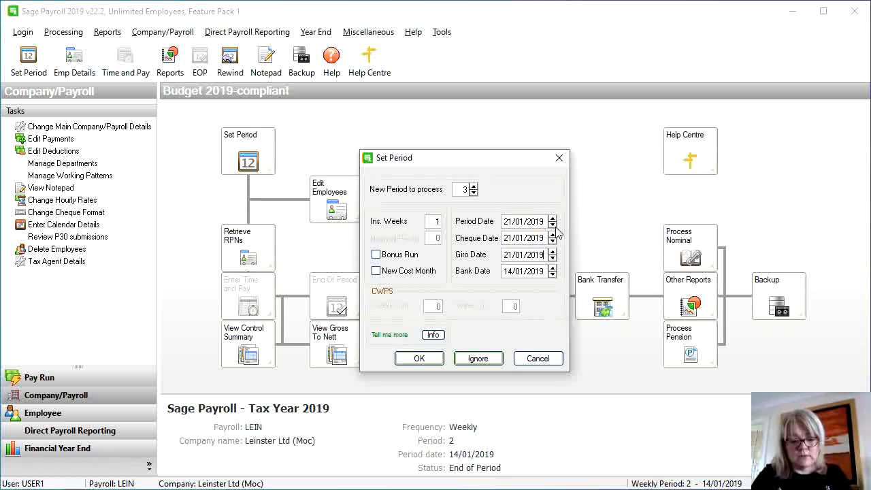
key(Tab)
key(ctrl+v)
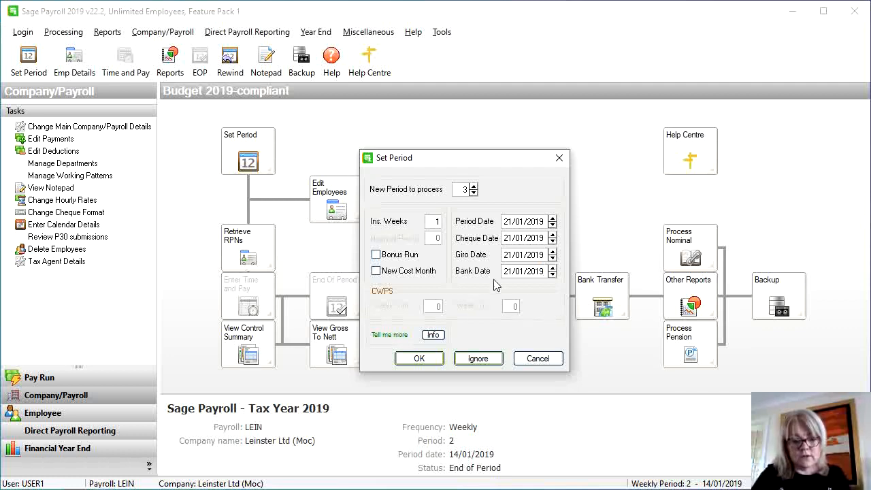
click(419, 358)
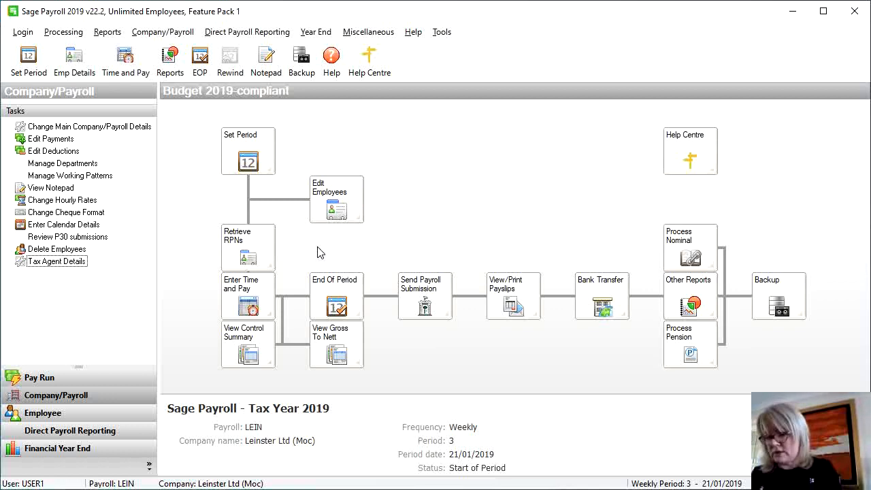
Start period 3 time and pay entry, skipping RPN retrieval and keeping Random entry mode
click(268, 302)
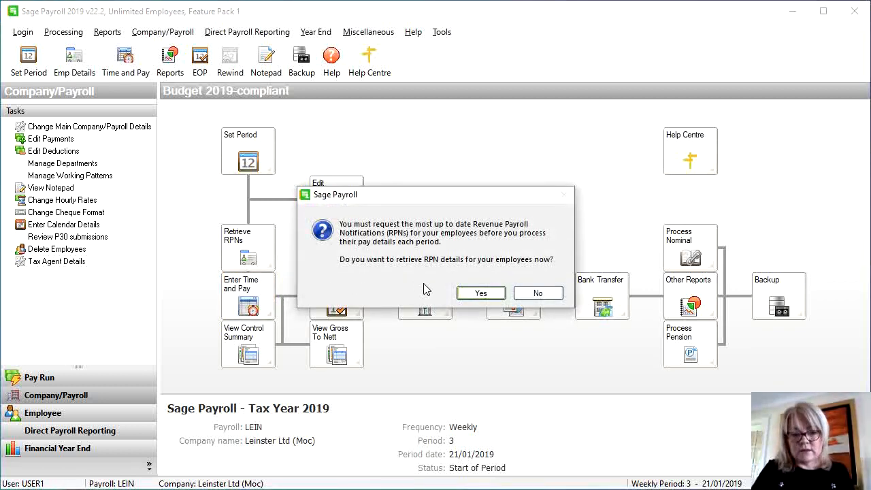
click(533, 293)
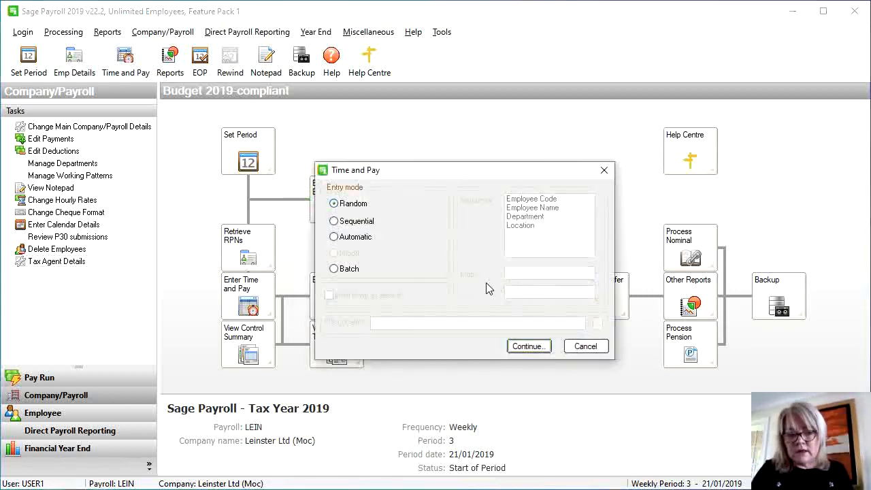
click(528, 347)
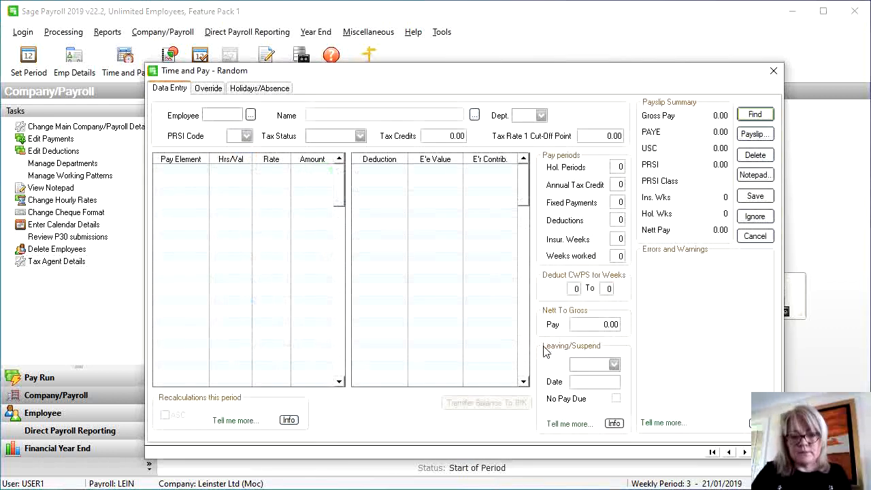
Enter employee 0001's pay as an 800.00 salary and a 45.00 bonus, then save
click(250, 115)
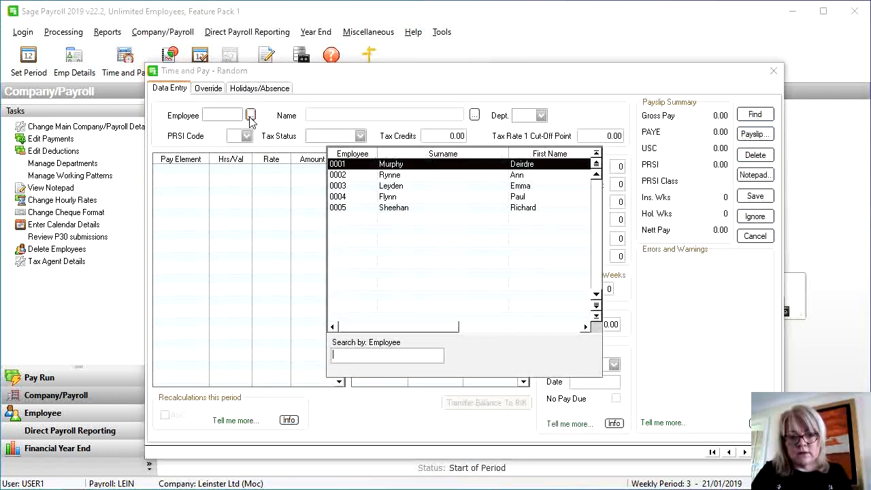
double_click(388, 168)
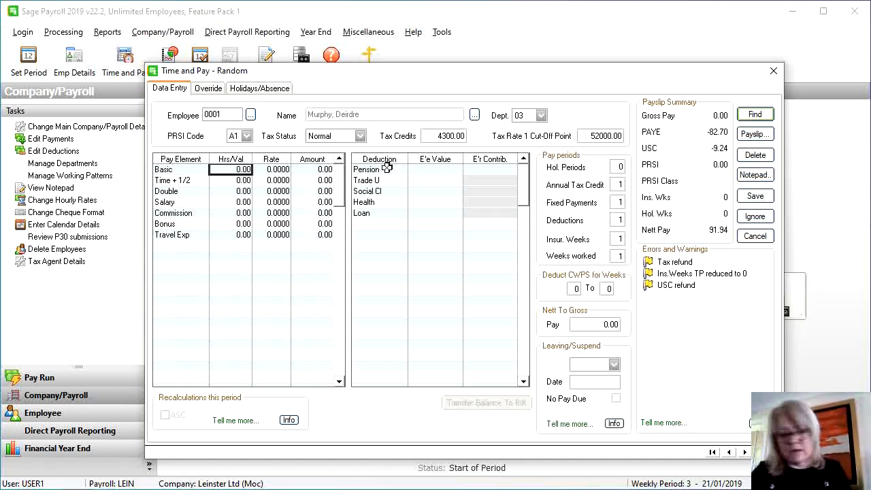
click(245, 203)
text(800)
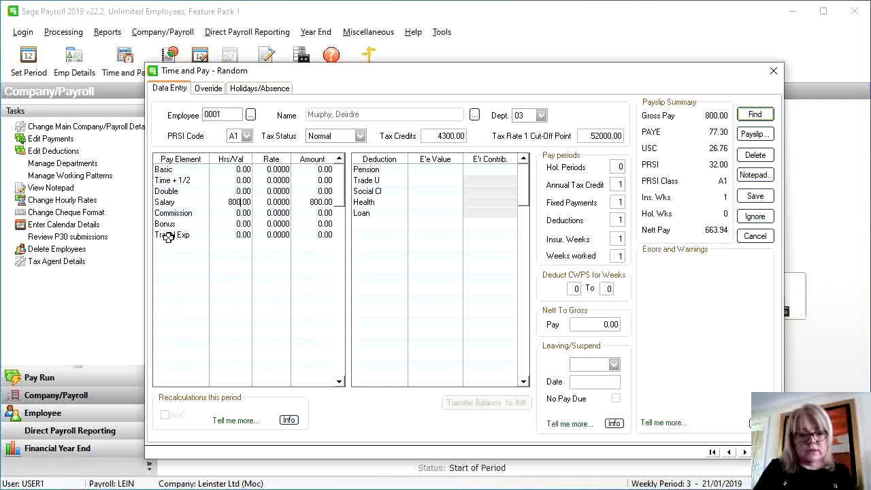
click(230, 224)
text(4)
key(Return)
click(229, 224)
text(5)
key(Return)
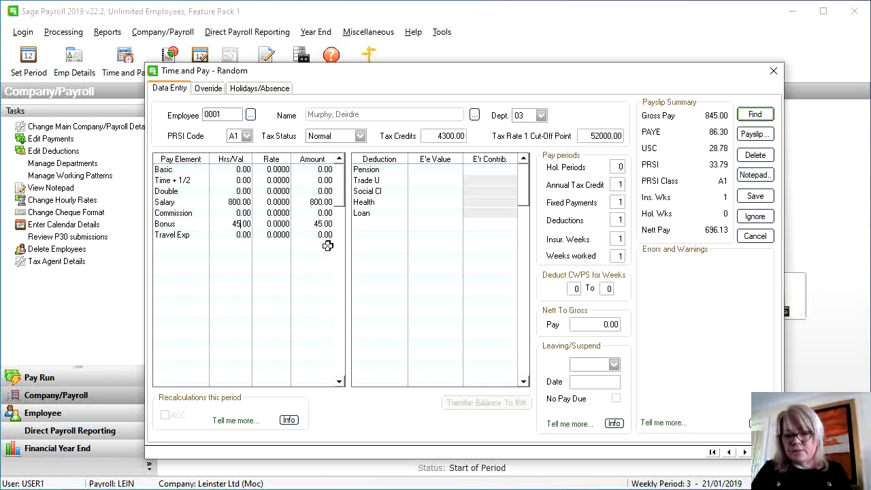
click(754, 199)
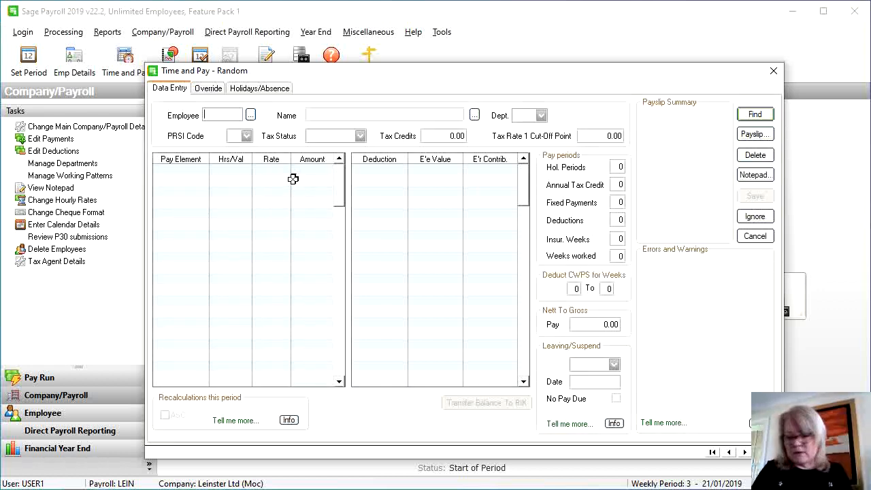
Select employee 0002, enter a 700.00 salary and save the pay
click(250, 115)
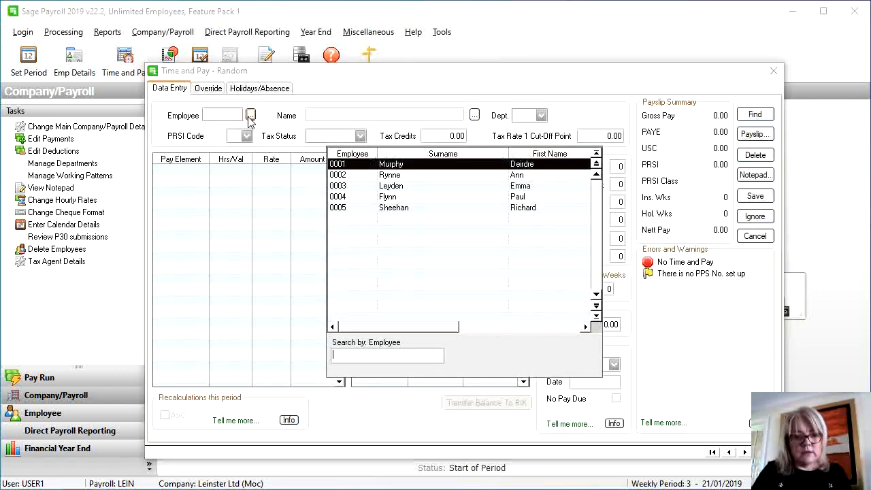
double_click(356, 175)
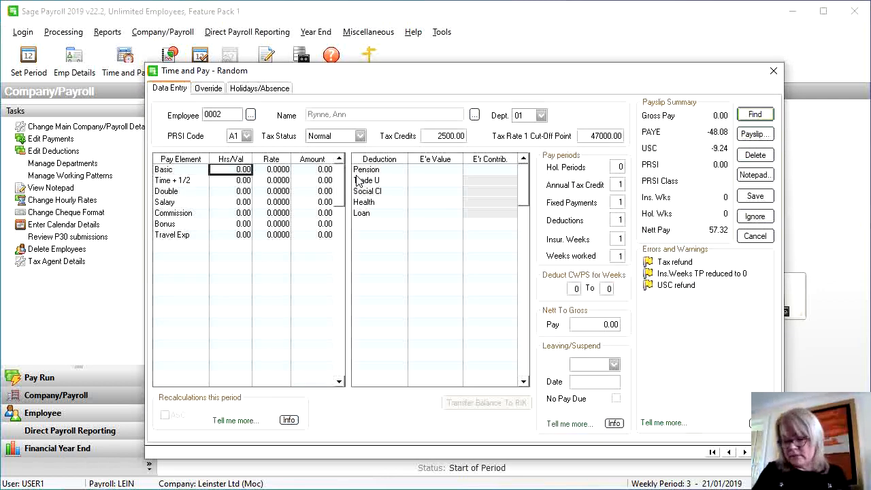
click(245, 202)
text(700)
key(Tab)
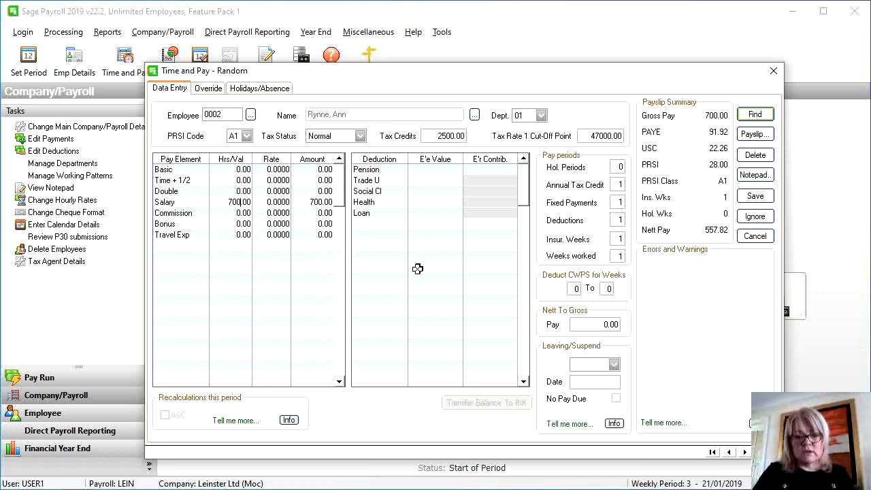
click(746, 197)
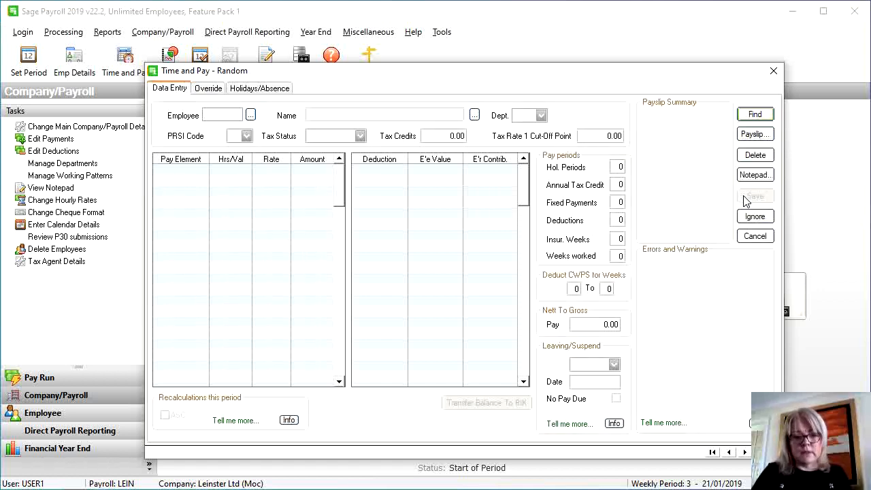
Select employee 0005 and enter a 1400.00 salary with a 45.00 bonus
click(250, 116)
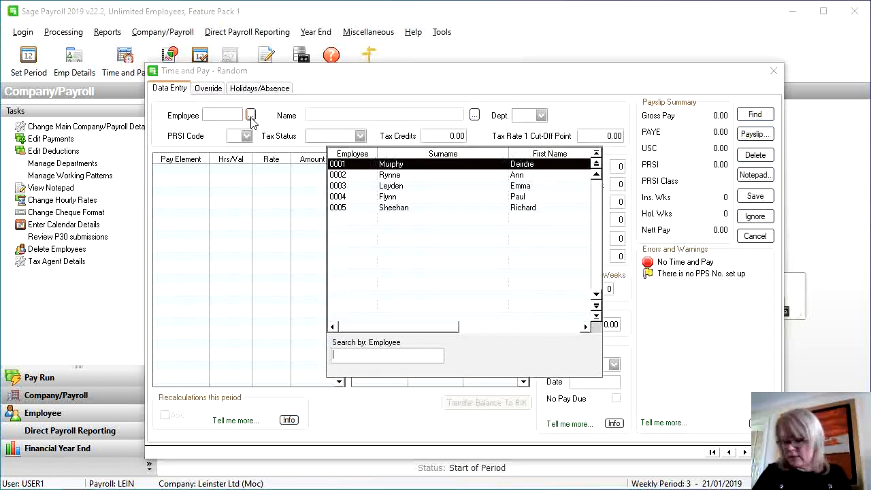
double_click(369, 209)
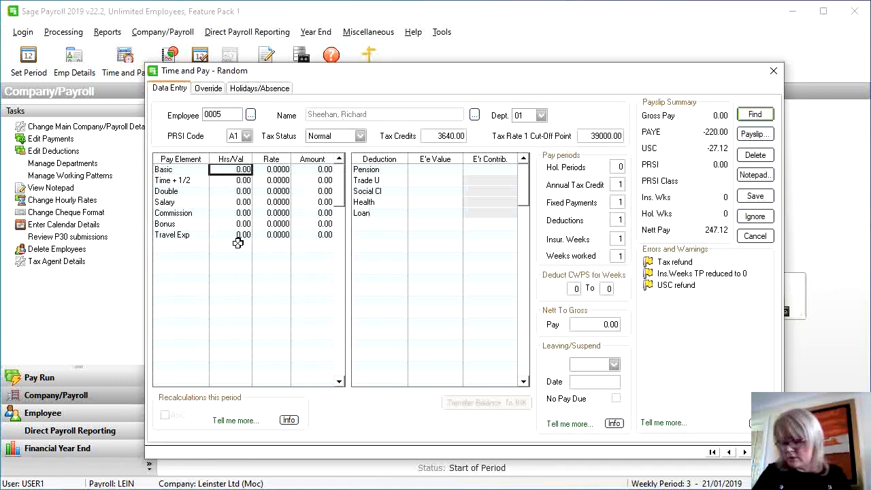
click(238, 203)
text(14)
key(Return)
text(00)
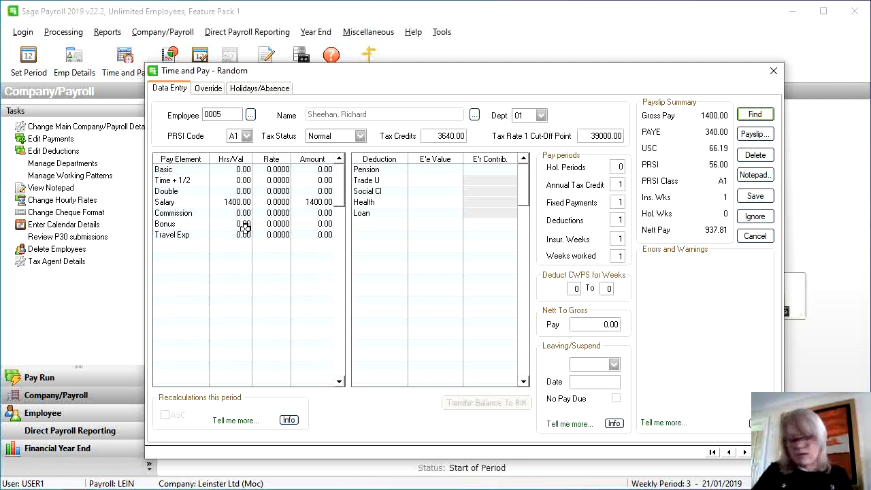
click(245, 226)
text(45)
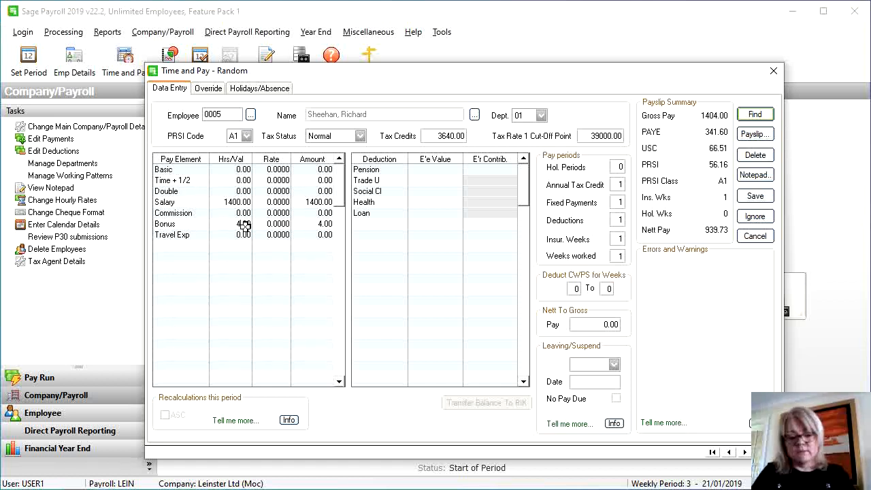
key(Return)
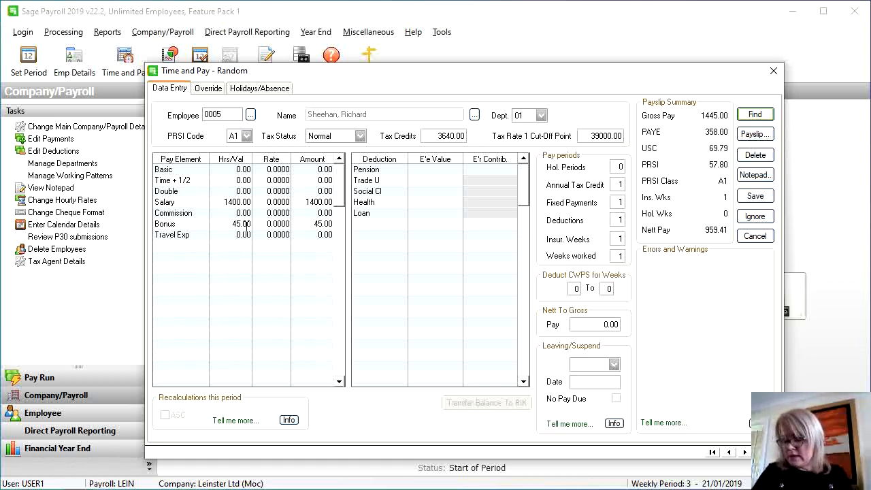
Add a 10.00 Social Cl deduction and 44000 Tax Rate 1 cut-off, then save employee 0005's pay
click(417, 194)
click(417, 193)
text(10)
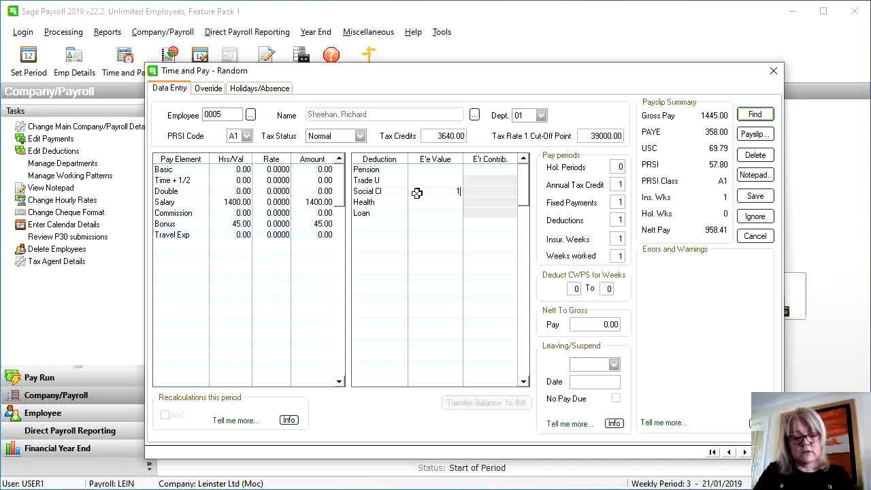
key(Return)
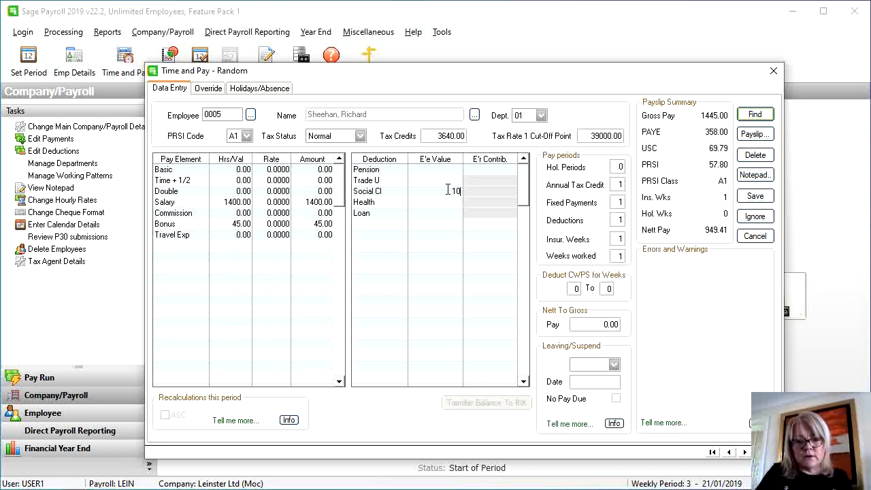
click(589, 136)
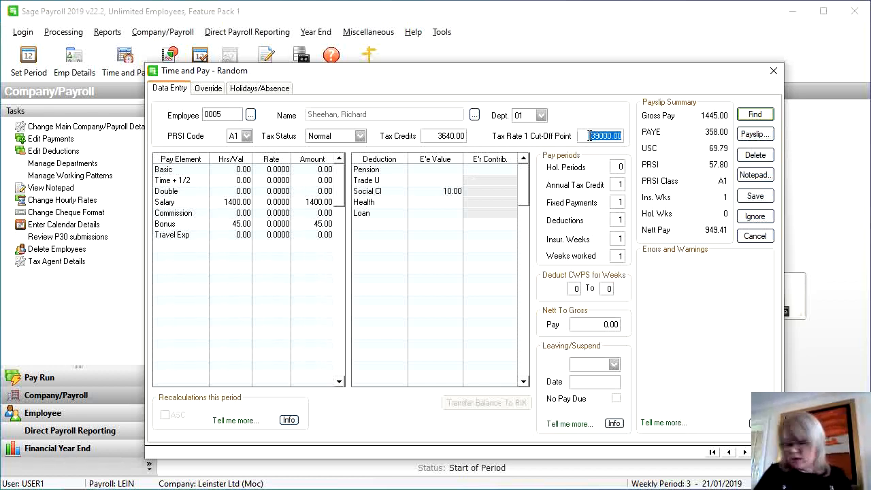
text(44)
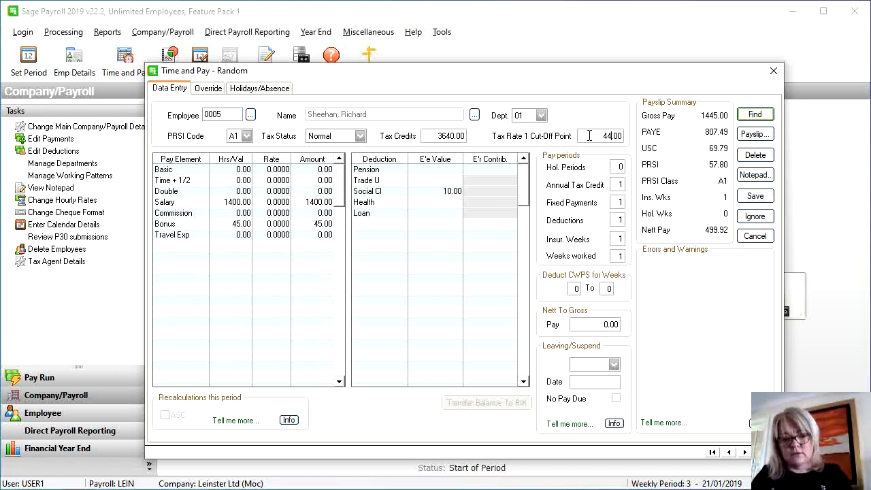
text(000)
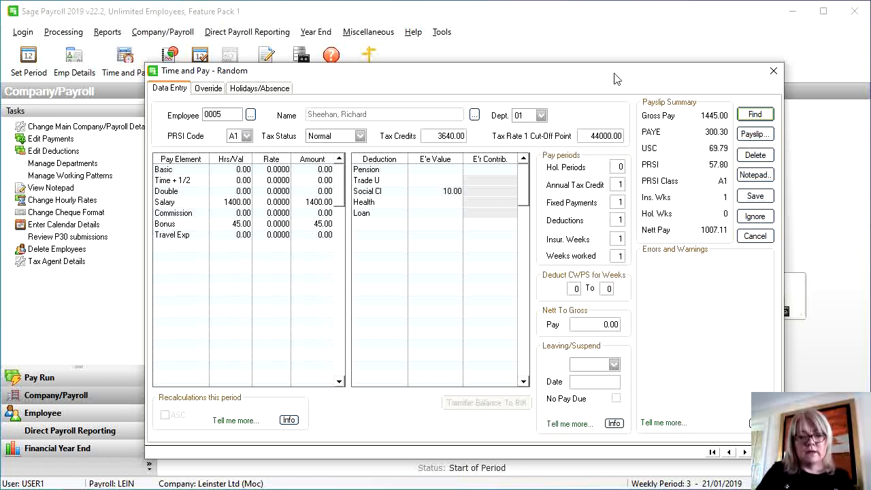
drag(614, 79, 614, 81)
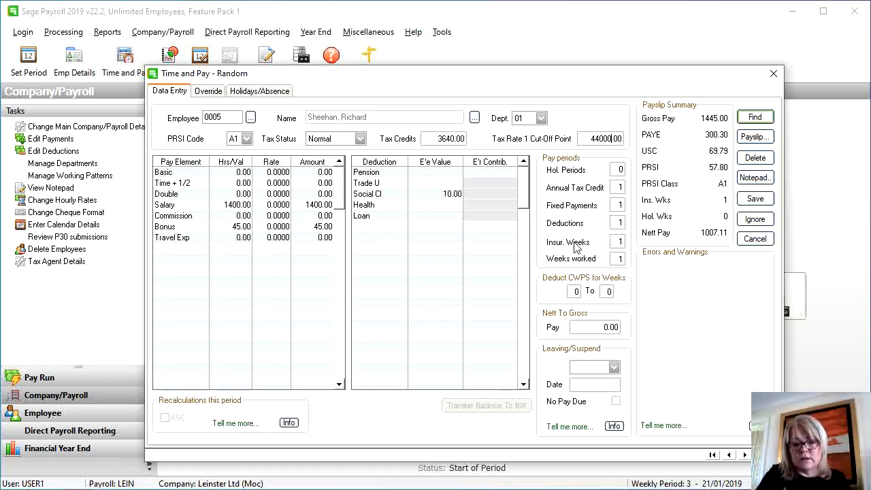
click(754, 199)
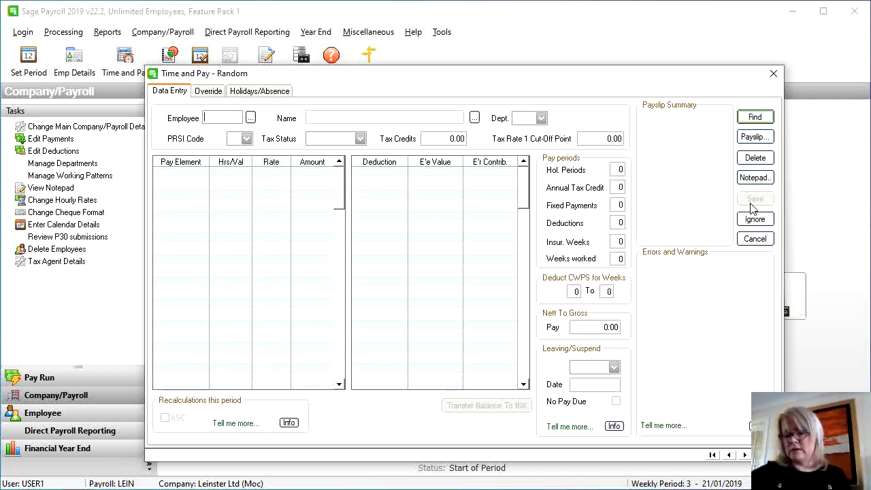
Try employee 0003, dismiss the already-left warning, and cancel pay entry
click(250, 118)
double_click(368, 190)
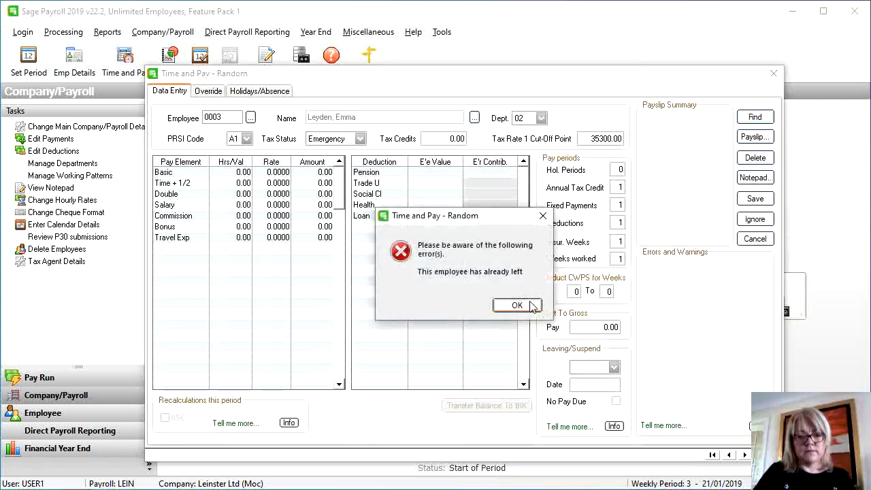
click(518, 306)
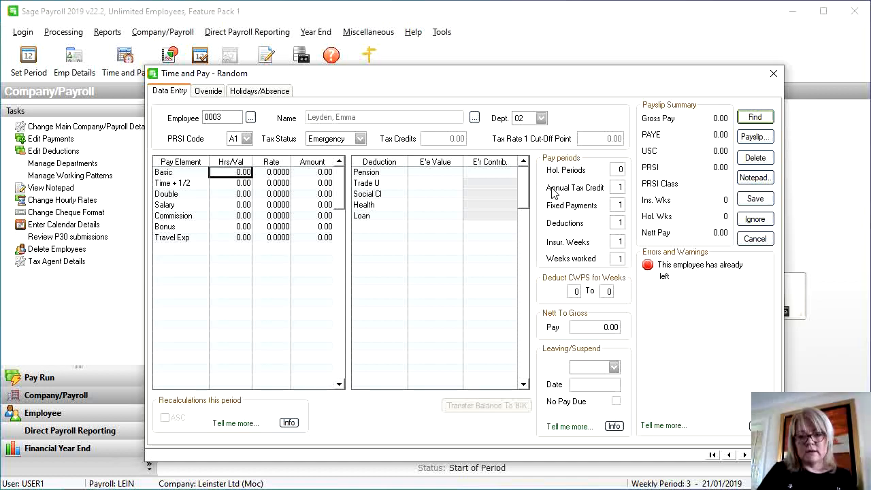
click(755, 239)
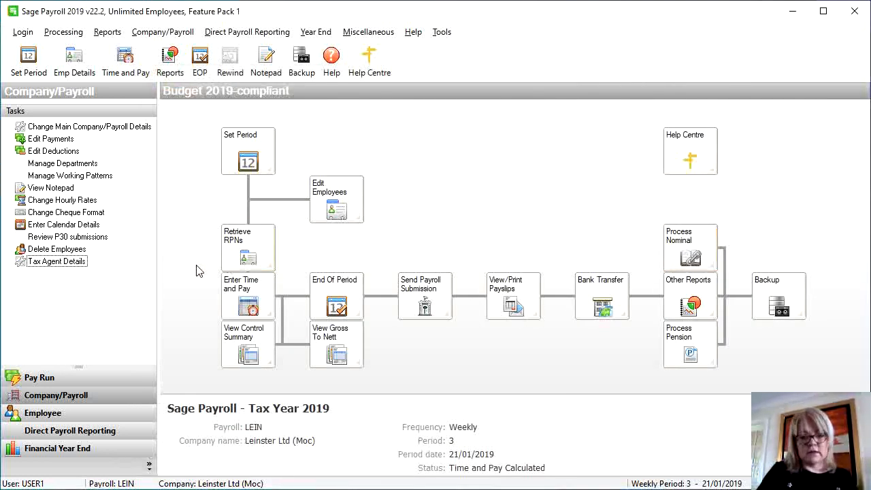
Reopen random time and pay entry without RPN retrieval and load employee 0004
click(229, 298)
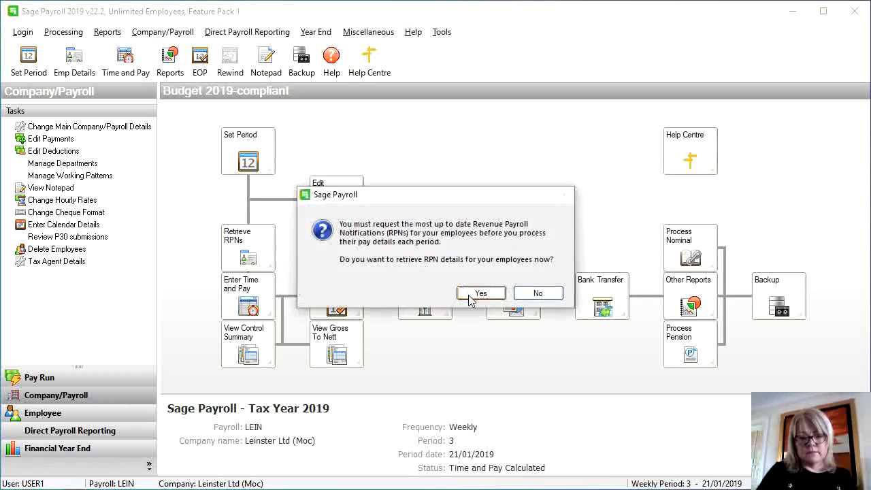
click(548, 293)
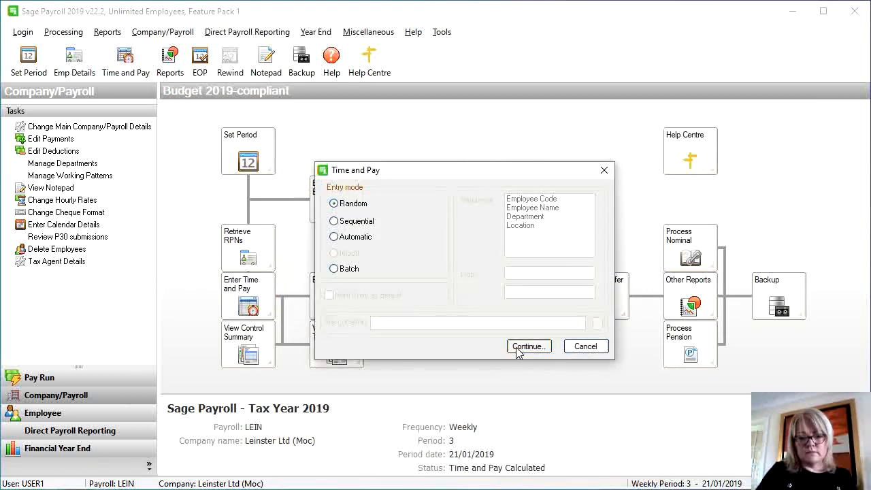
click(528, 347)
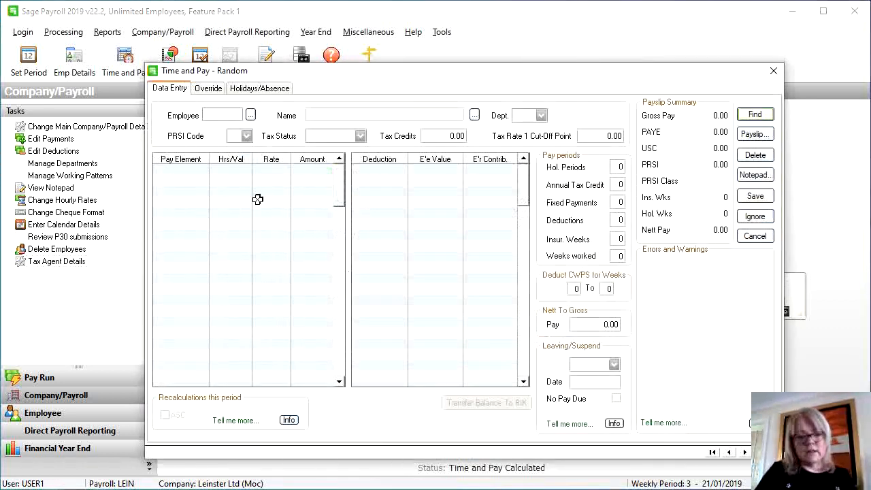
click(250, 116)
double_click(348, 198)
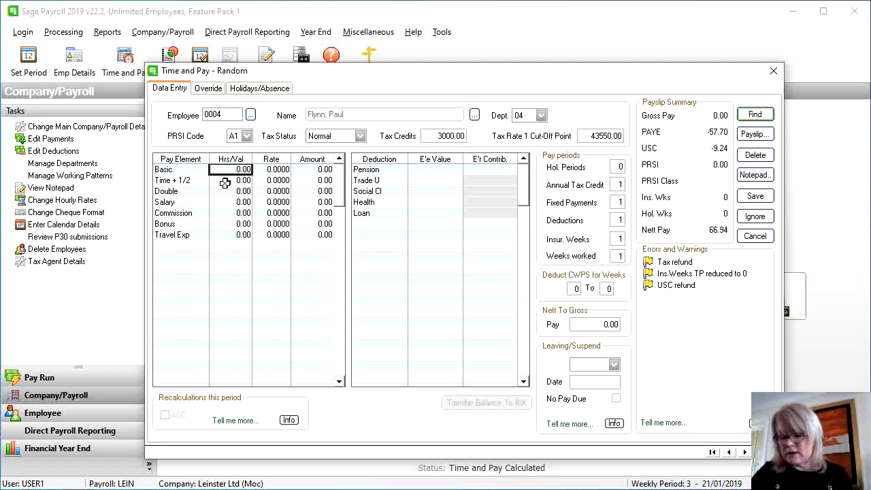
Enter 39 basic hours at 10.0000 and 40.00 travel expenses, then save employee 0004's pay
text(39)
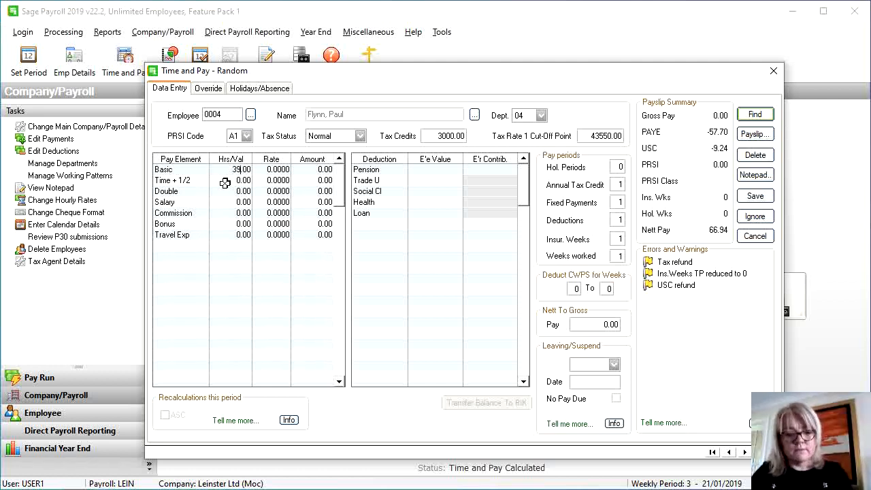
key(Tab)
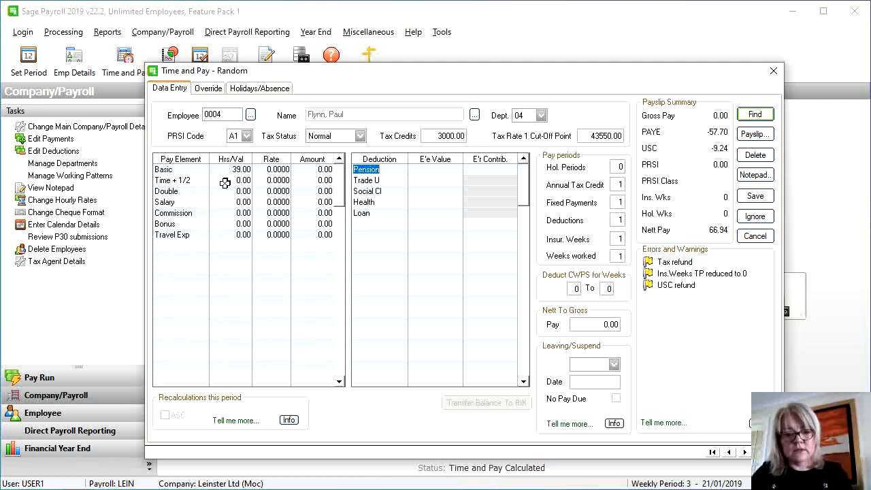
click(273, 169)
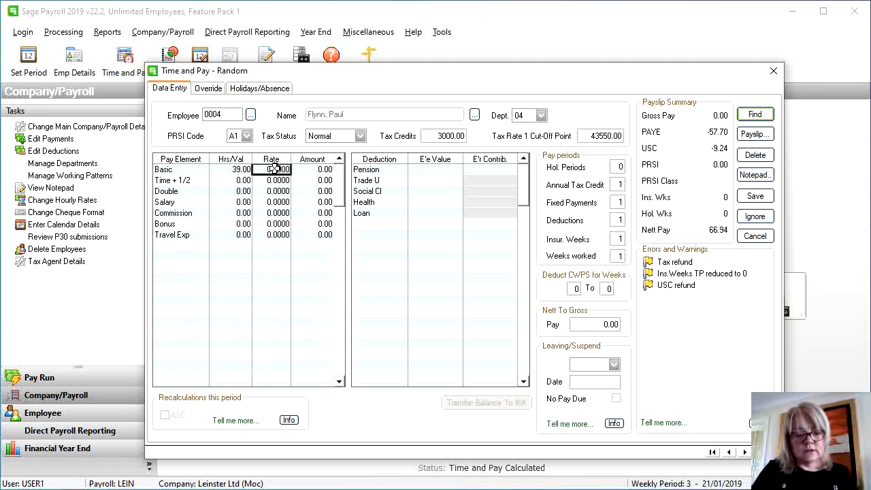
text(10)
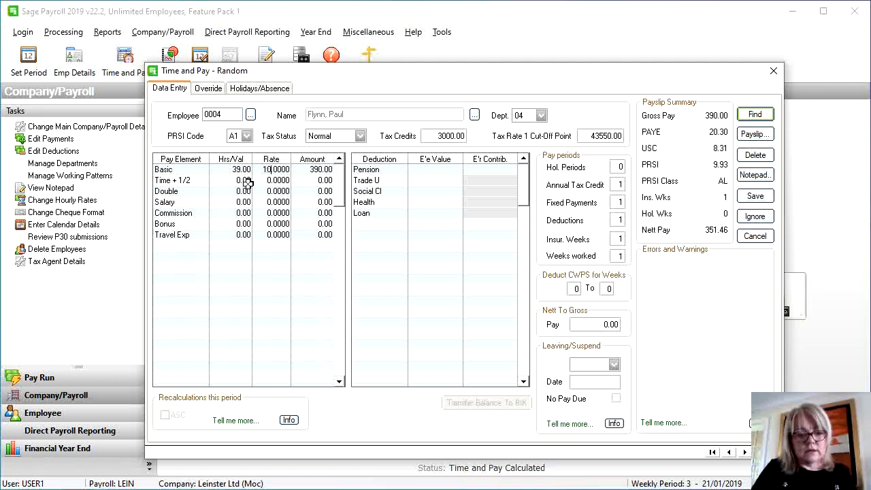
click(246, 181)
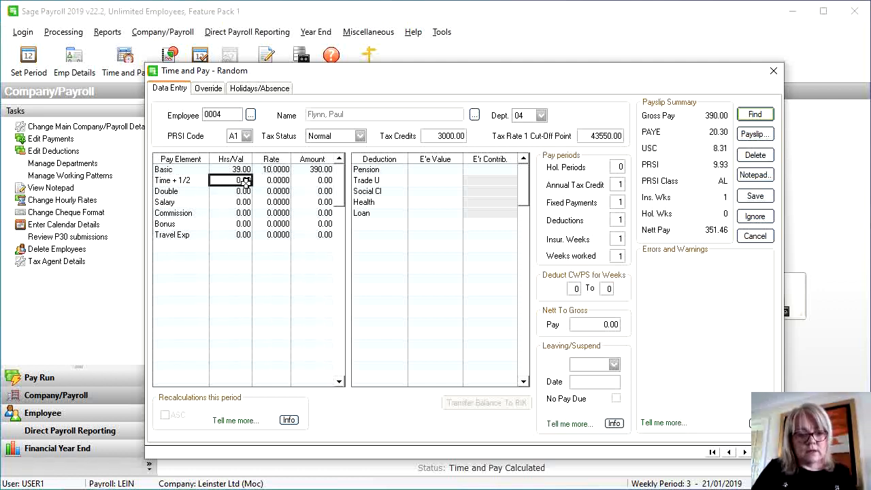
click(230, 235)
text(40)
key(Return)
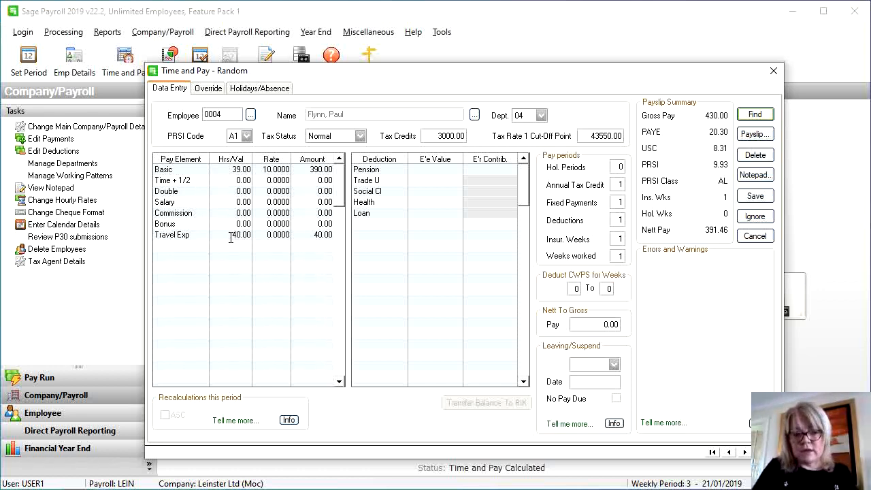
click(275, 225)
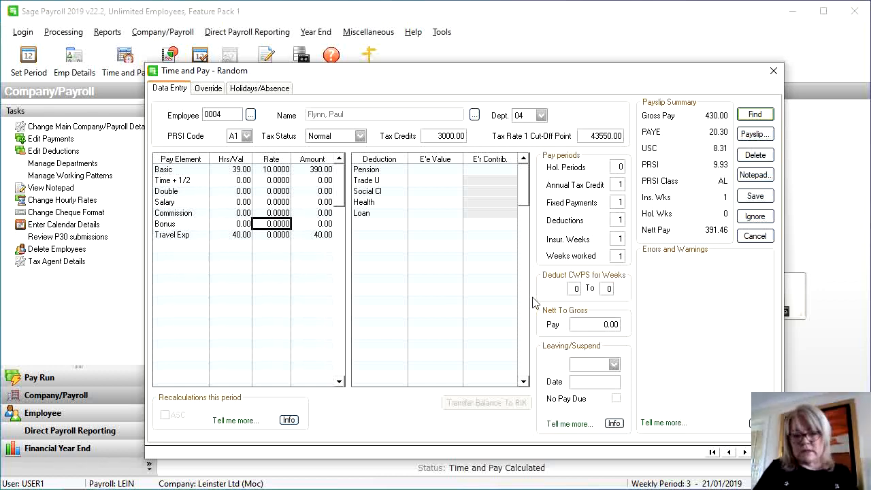
click(746, 200)
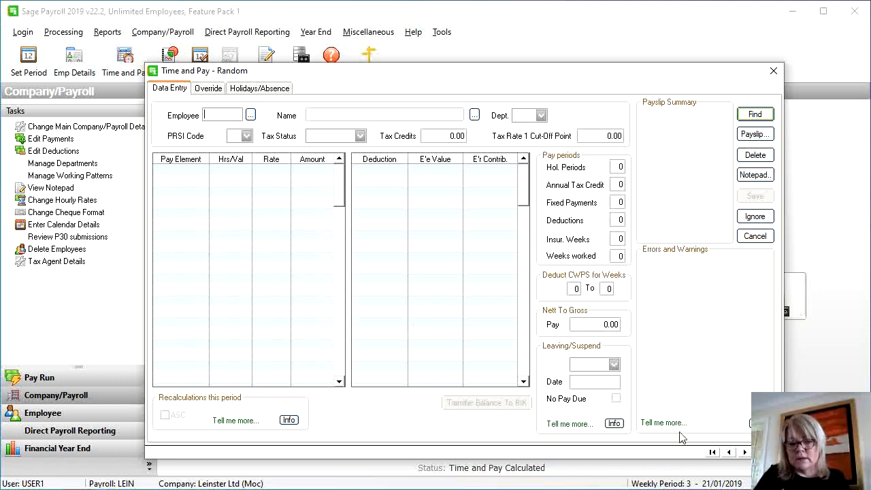
Browse back to employee 0001's saved pay and forward to 0002, then close pay entry
click(729, 454)
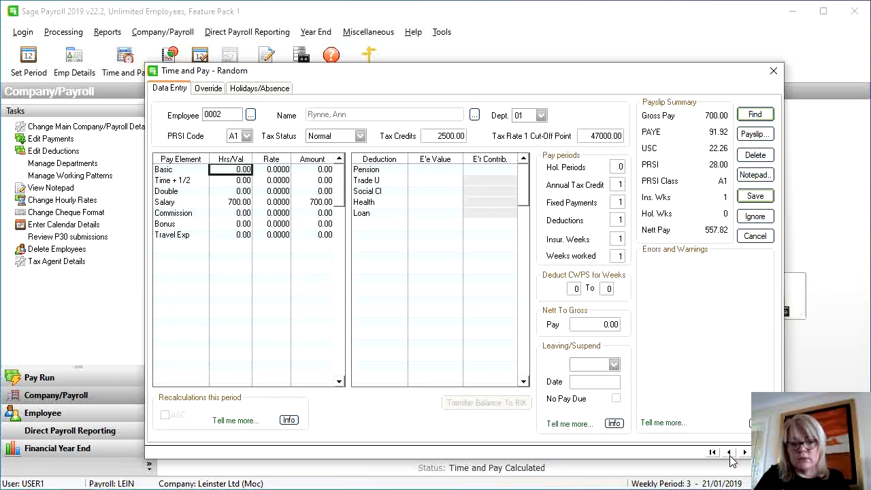
click(730, 453)
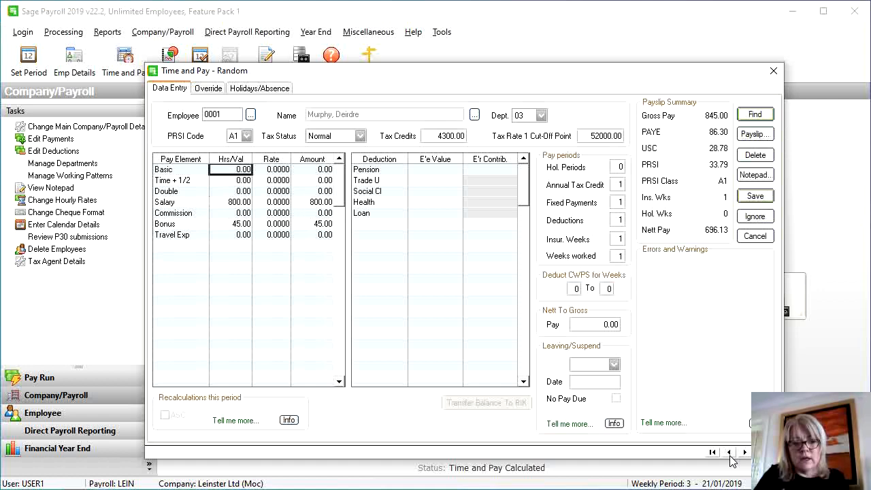
click(729, 453)
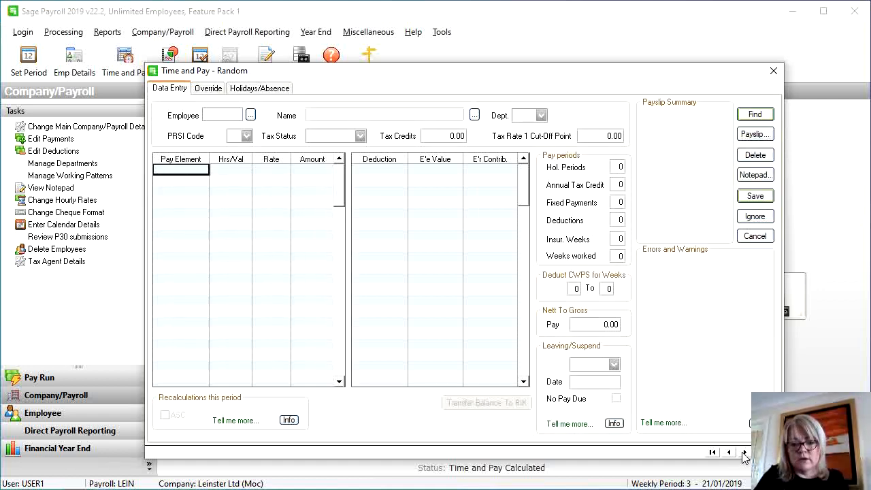
click(744, 453)
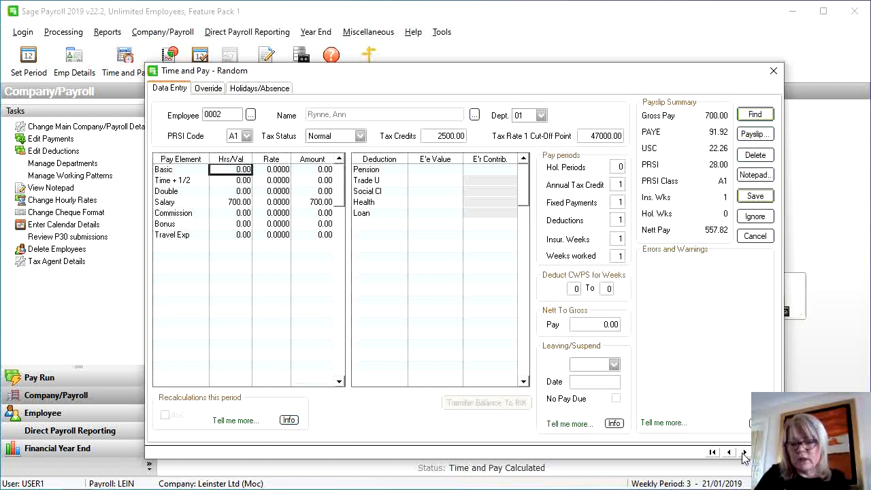
click(752, 238)
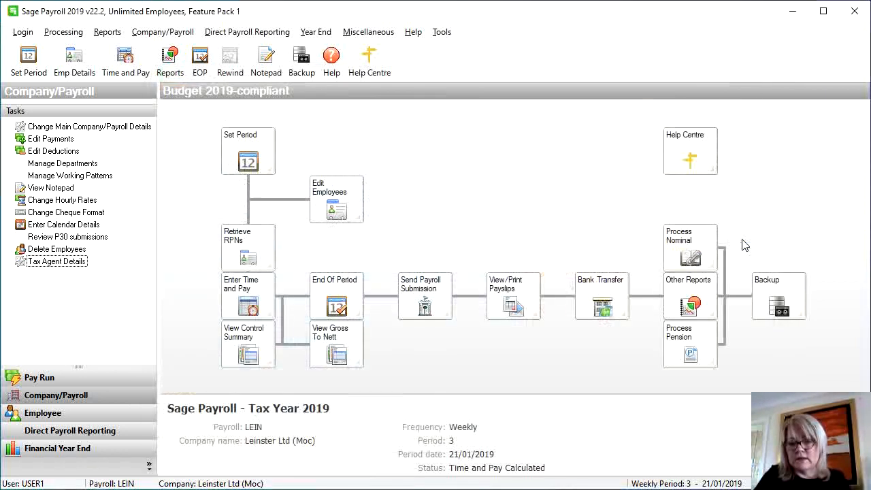
Export the control summary as a PDF named ControlSummary (21-01-2019) in the LEIN folder
click(253, 336)
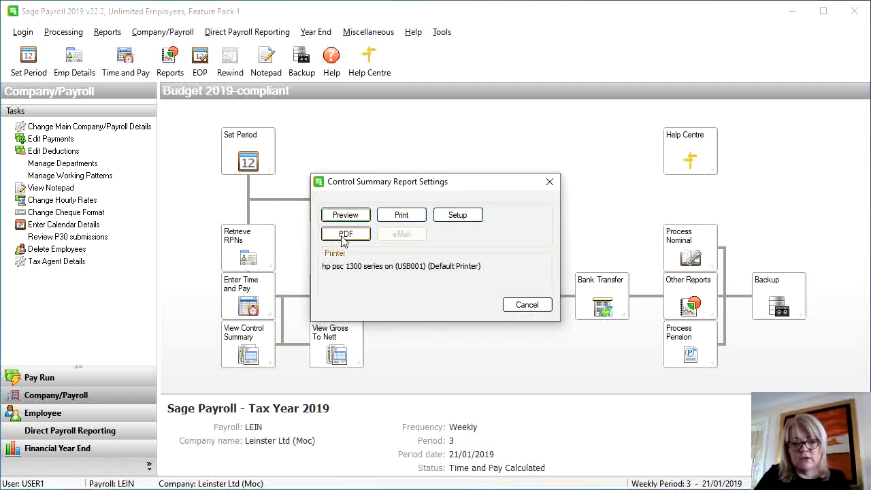
click(344, 234)
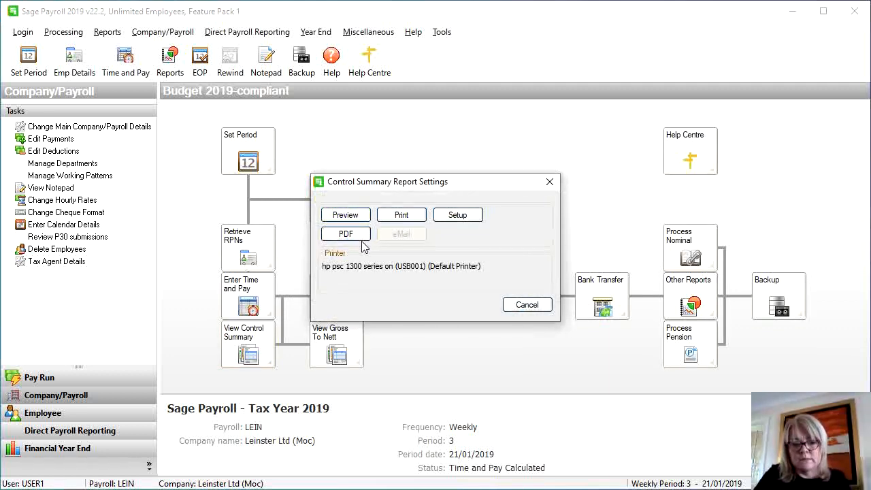
click(359, 238)
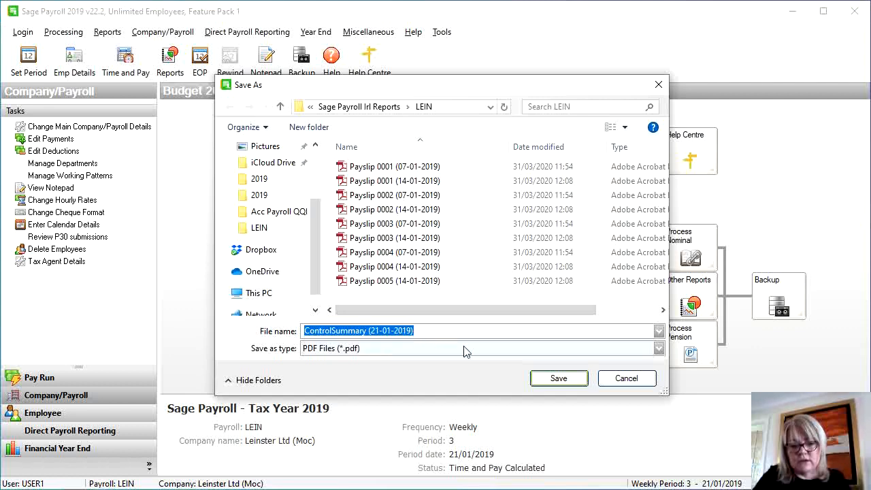
click(558, 379)
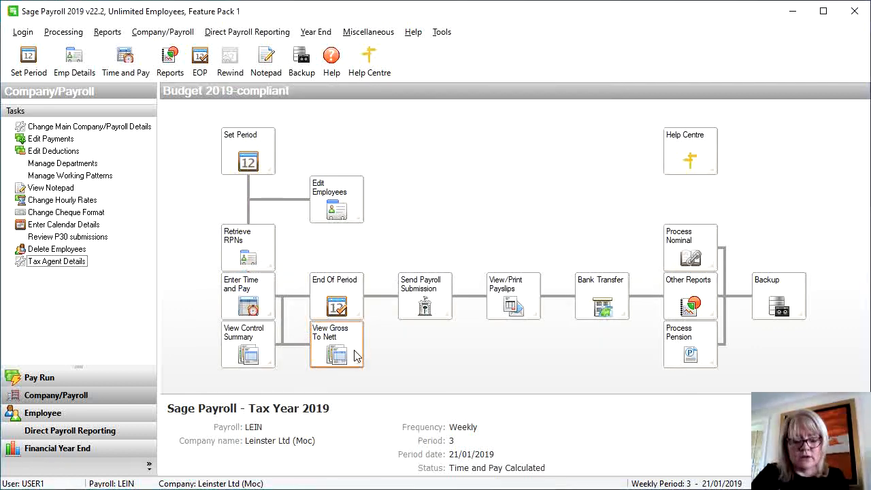
Save the Gross to Nett report as the PDF GrosstoNett (21-01-2019) without viewing it
click(358, 357)
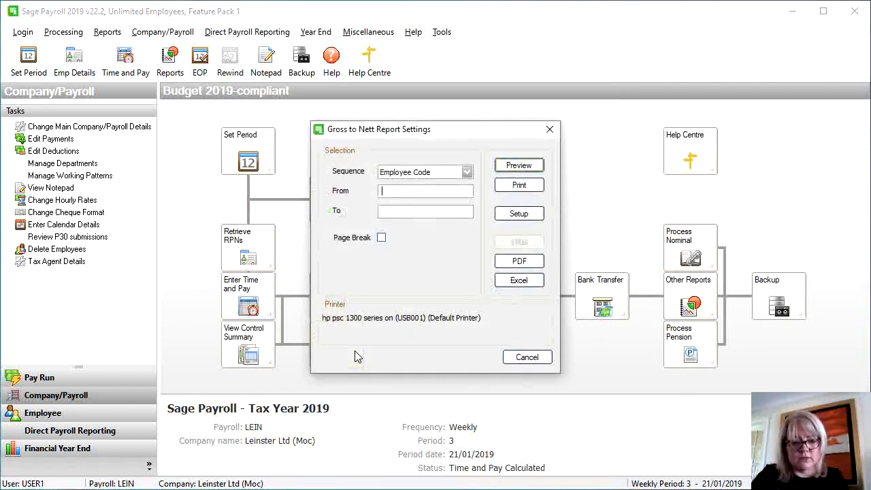
click(502, 265)
click(502, 264)
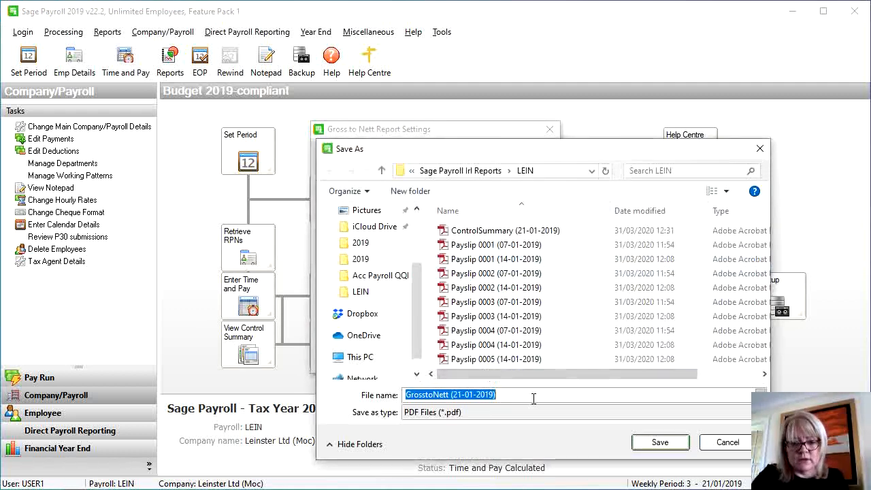
click(657, 441)
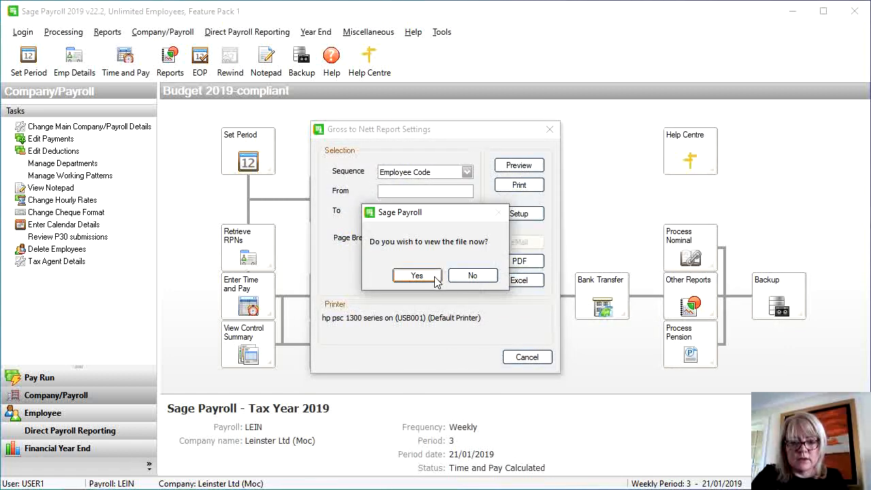
click(454, 279)
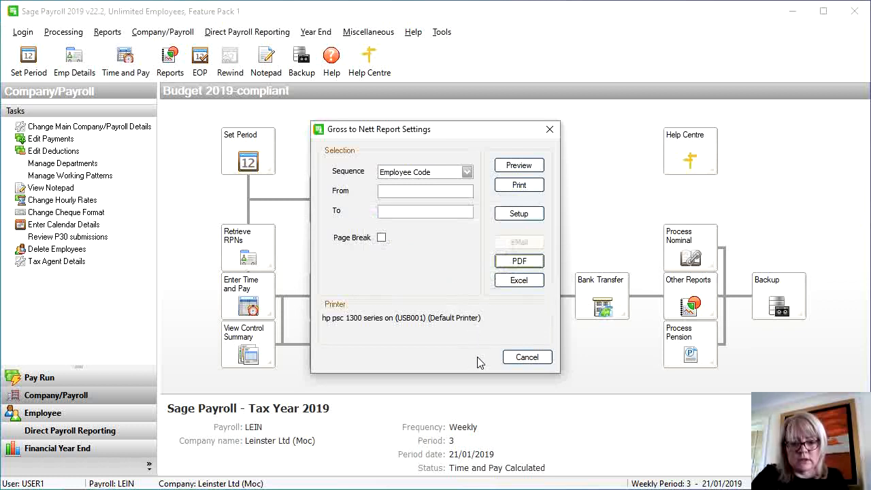
click(526, 357)
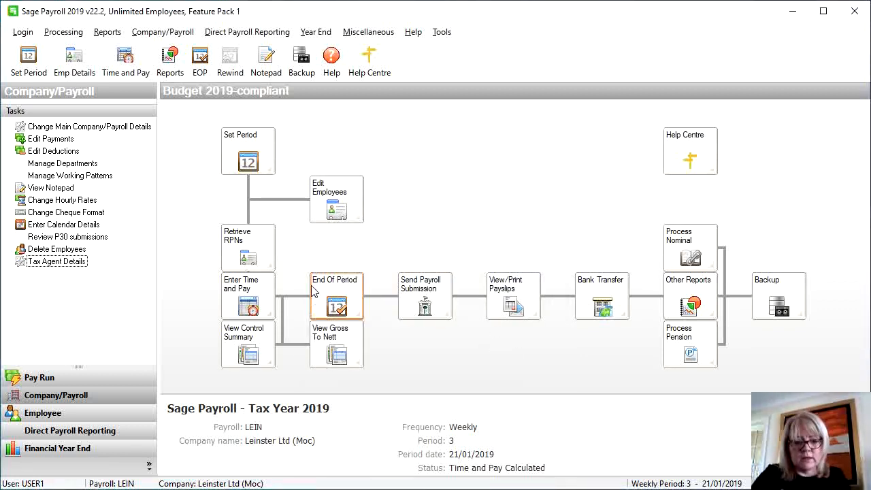
End period 3 with results posted, then save four Email Payslip PDFs to the LEIN folder
click(324, 301)
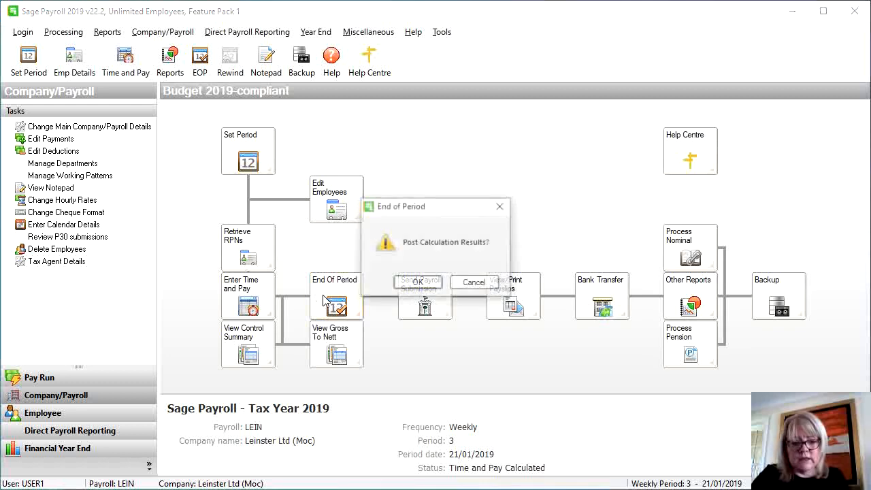
click(416, 283)
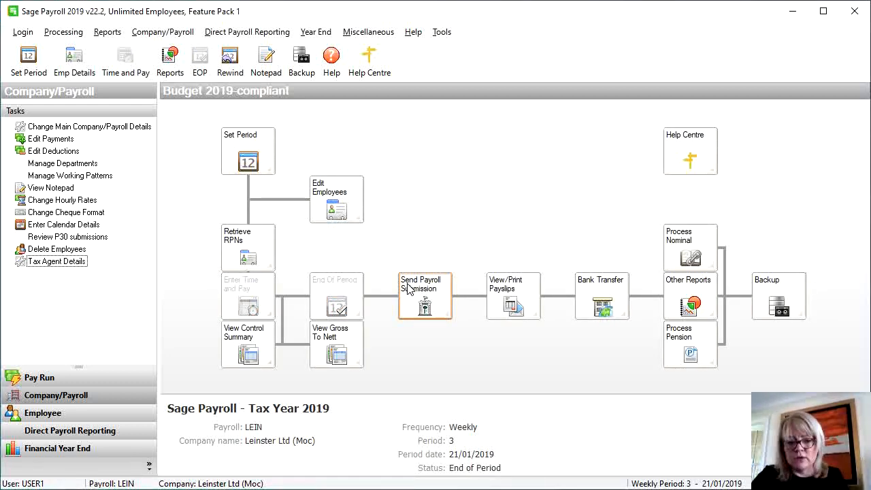
click(503, 315)
click(430, 239)
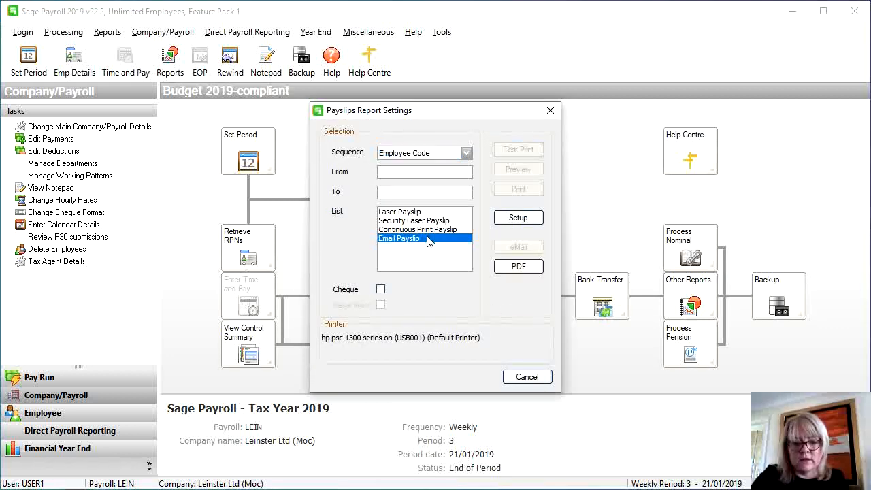
click(517, 269)
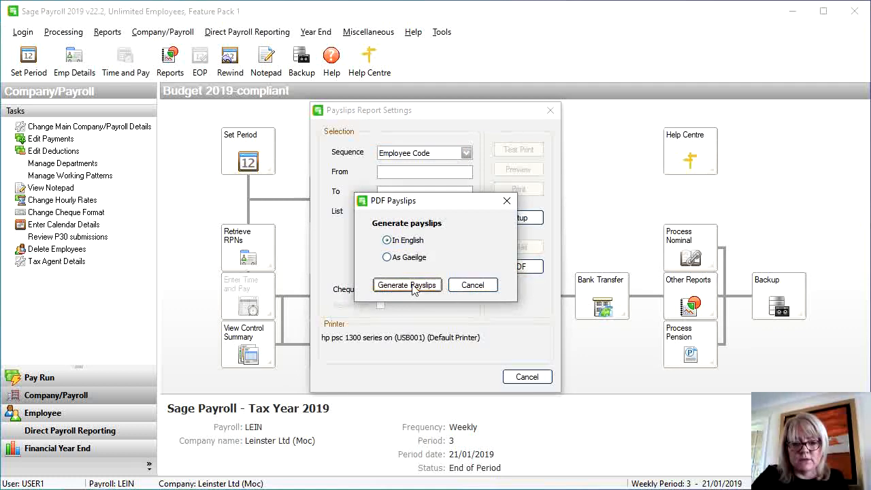
click(409, 283)
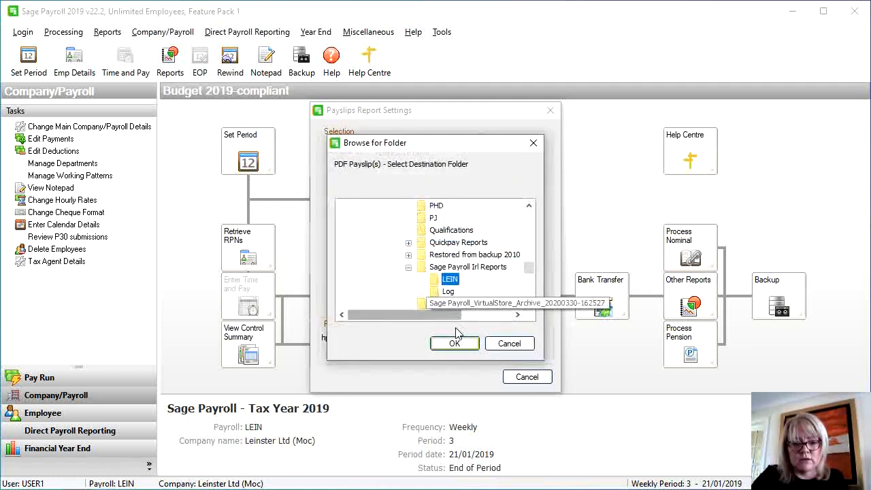
click(454, 343)
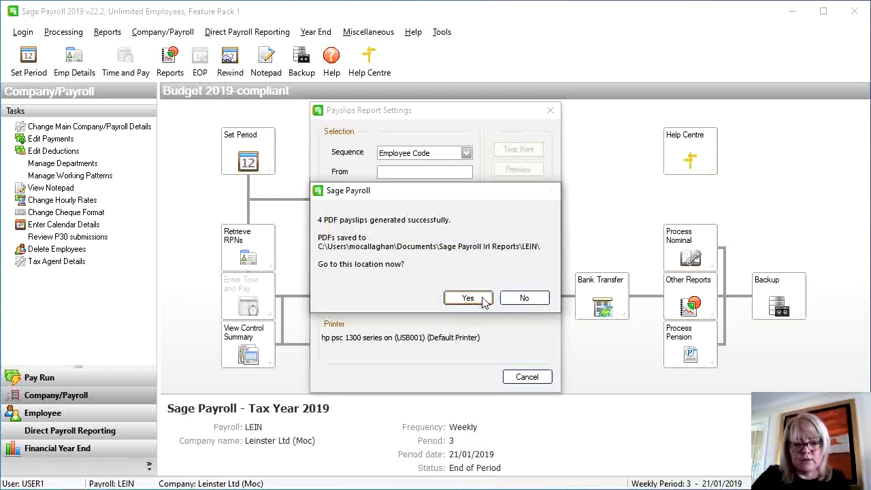
click(512, 300)
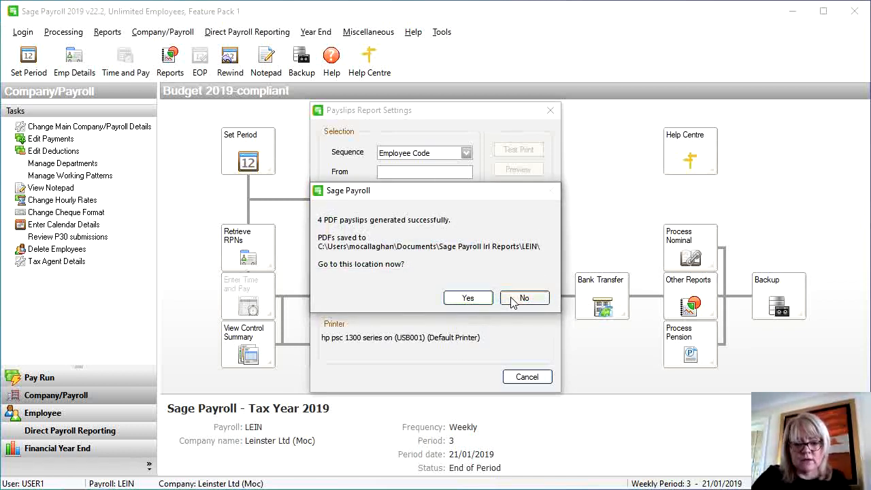
click(526, 380)
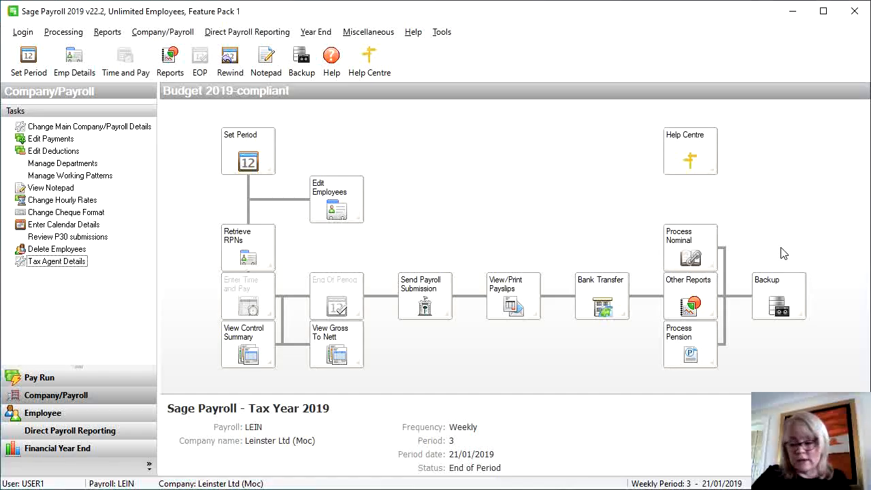
Back up the payroll with the destination path set to the Sage Payroll Irl Reports\LEIN folder
click(781, 307)
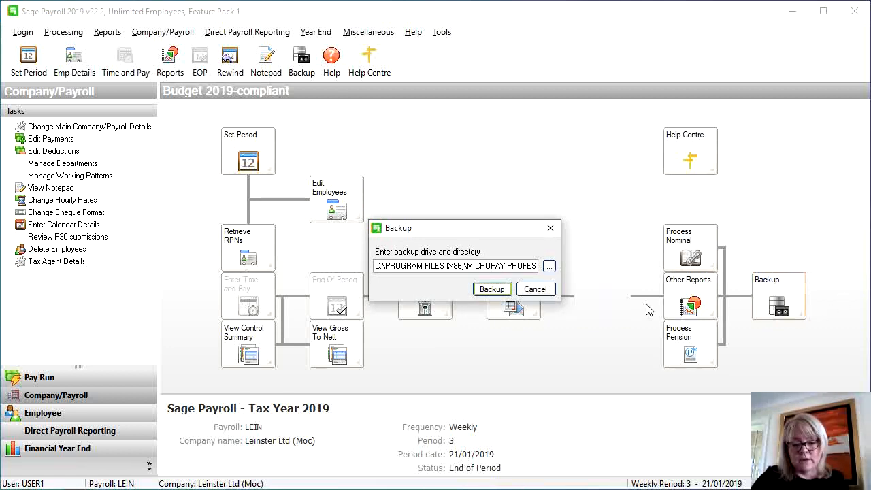
double_click(493, 266)
click(495, 267)
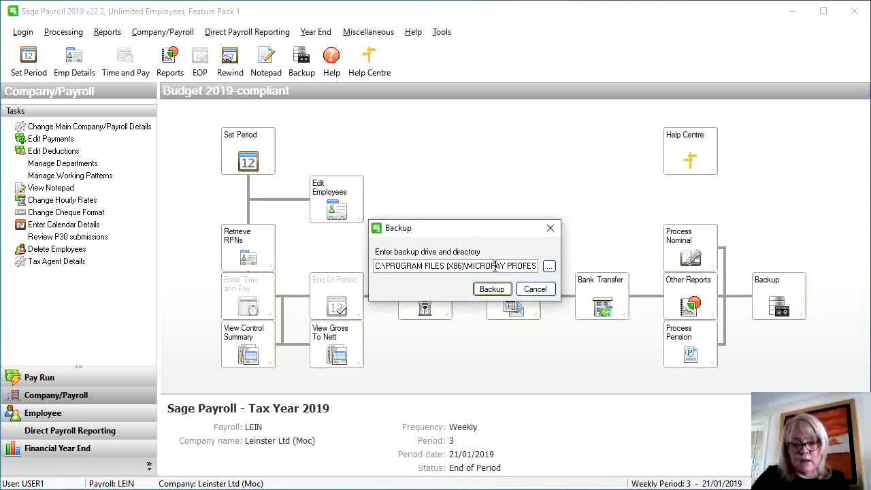
click(549, 266)
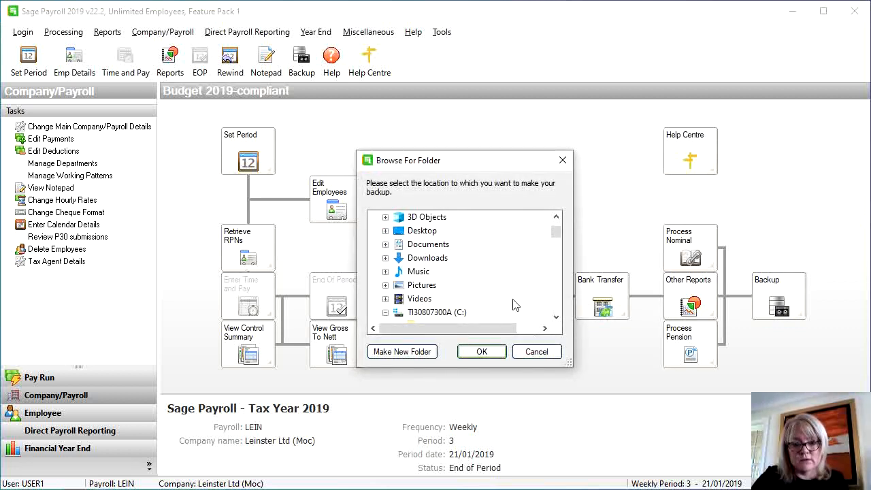
click(541, 353)
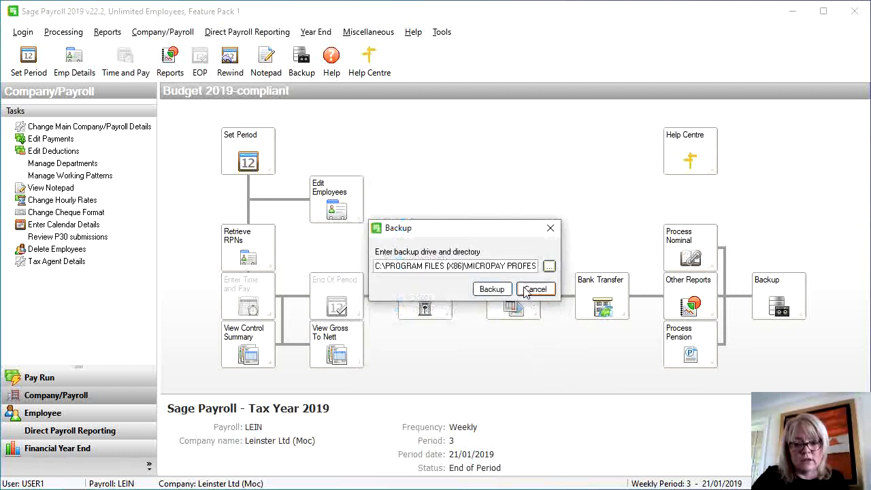
double_click(522, 266)
key(BackSpace)
key(BackSpace)
key(BackSpace)
key(BackSpace)
key(BackSpace)
key(BackSpace)
key(BackSpace)
key(BackSpace)
key(BackSpace)
key(BackSpace)
key(BackSpace)
key(BackSpace)
key(BackSpace)
key(BackSpace)
key(BackSpace)
key(BackSpace)
key(BackSpace)
key(BackSpace)
key(BackSpace)
key(BackSpace)
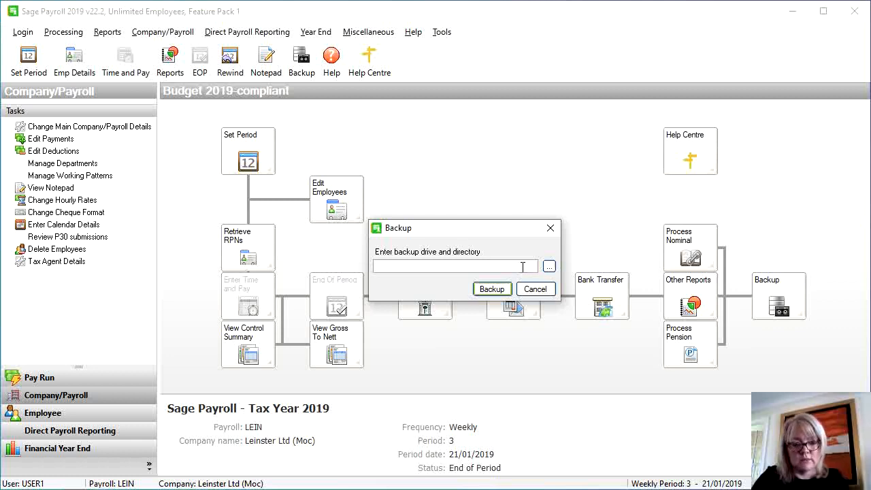
key(ctrl+v)
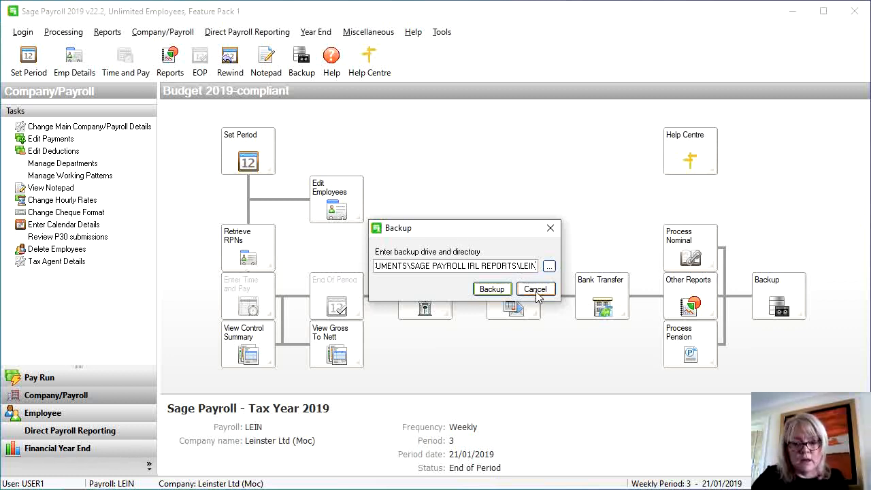
click(492, 290)
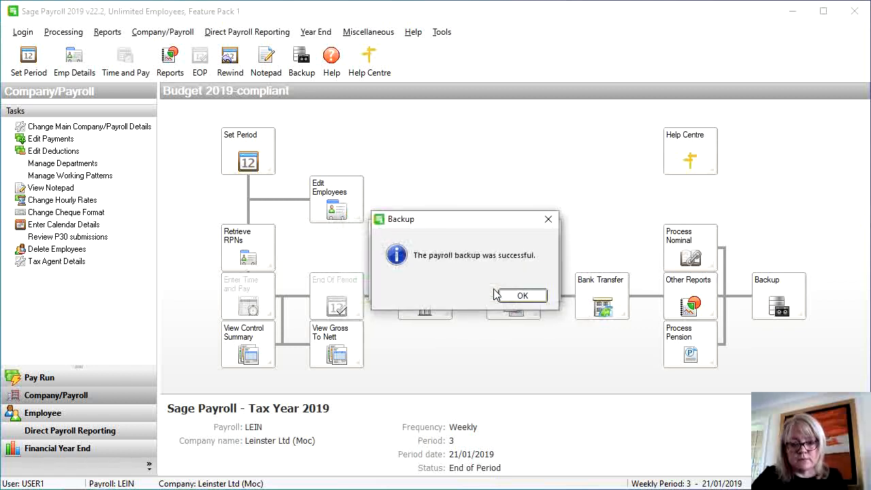
click(515, 297)
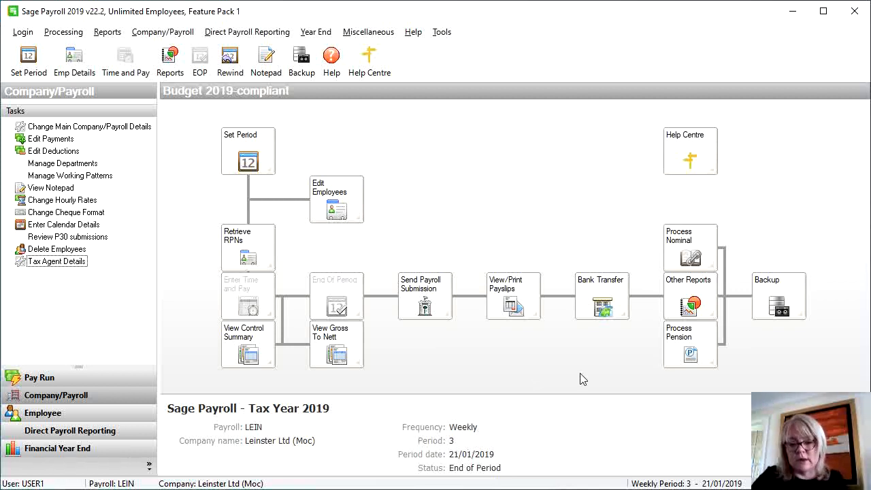
Check the Miscellaneous menu's Backup/Restore options, then close it without restoring
click(371, 34)
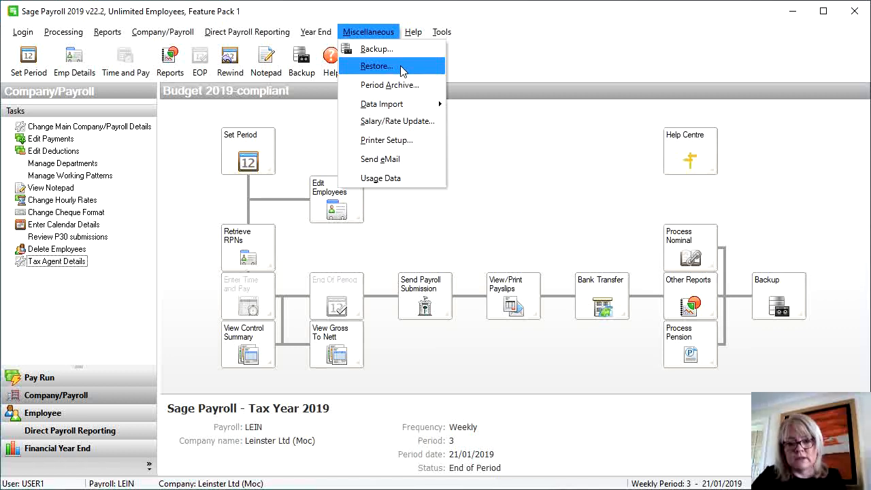
click(584, 186)
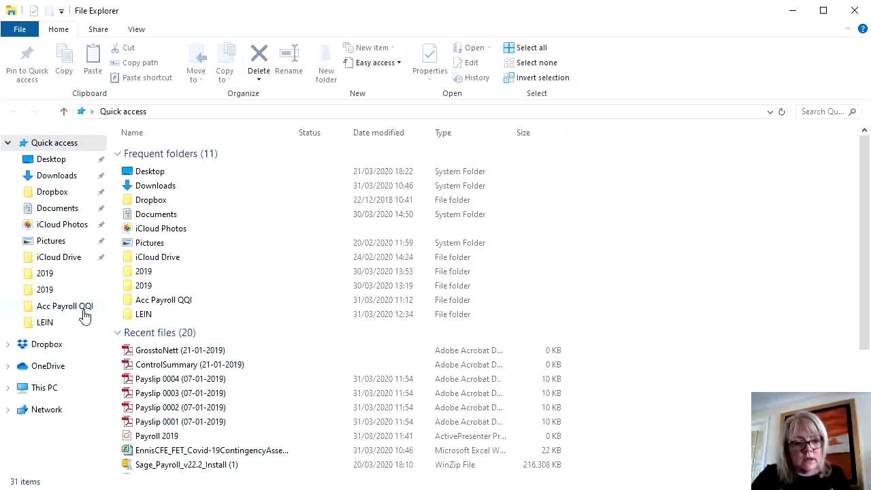
In the LEIN folder, inspect the PAYBACK backup files and the GrosstoNett and ControlSummary PDFs
click(59, 329)
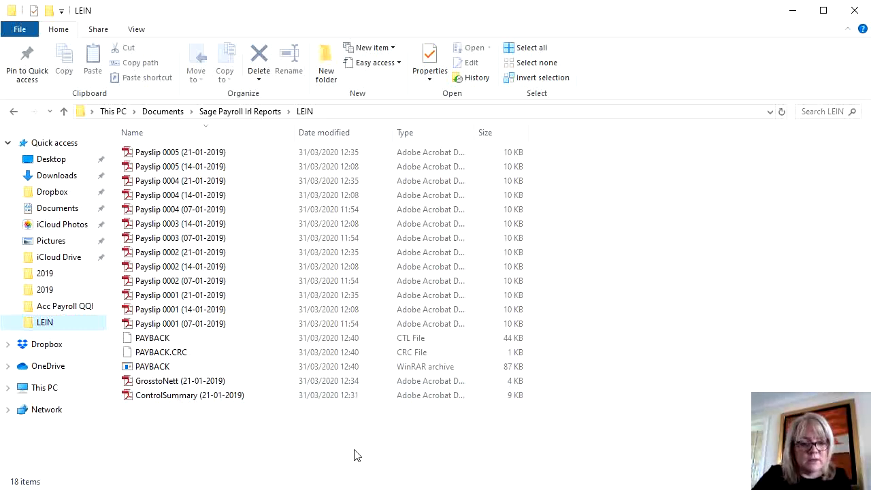
click(152, 340)
click(156, 354)
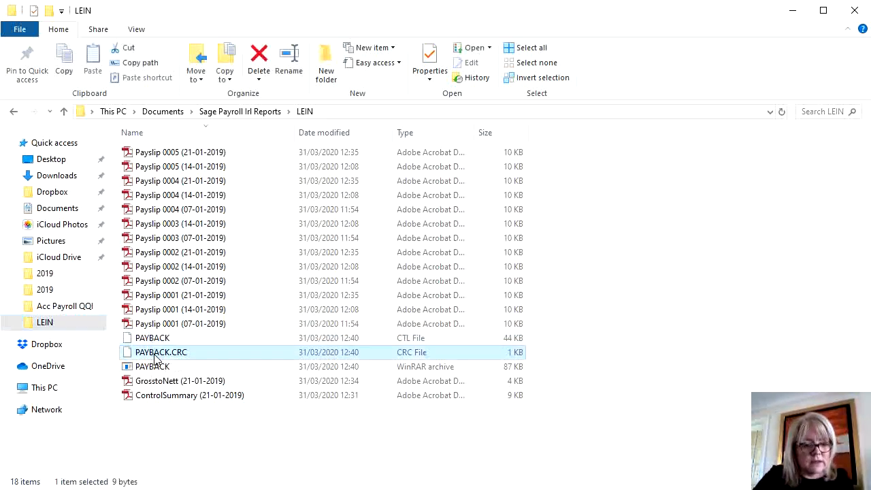
click(155, 367)
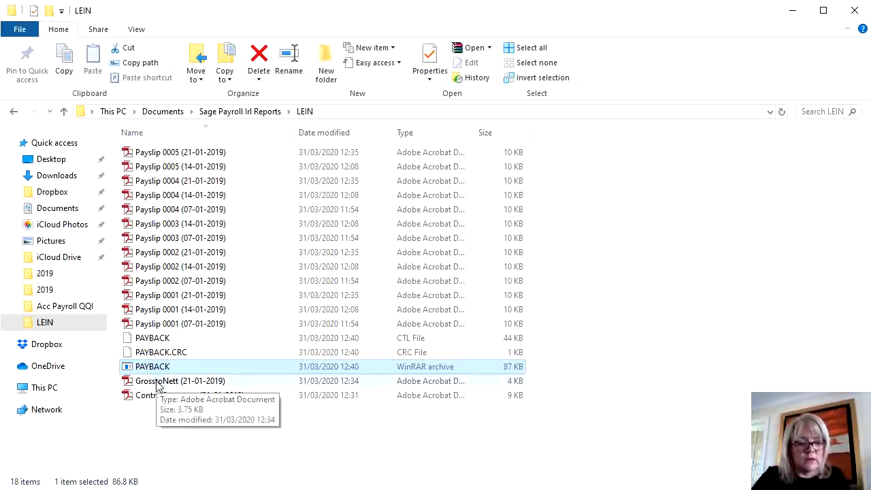
click(157, 386)
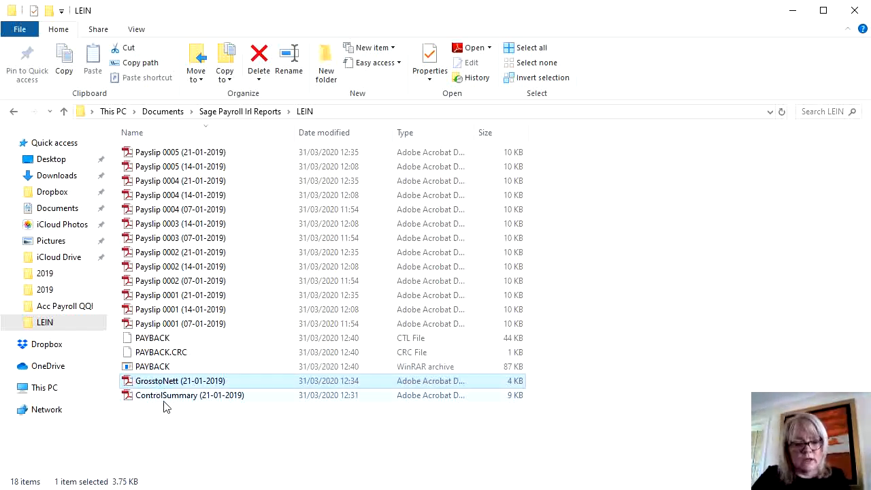
click(166, 397)
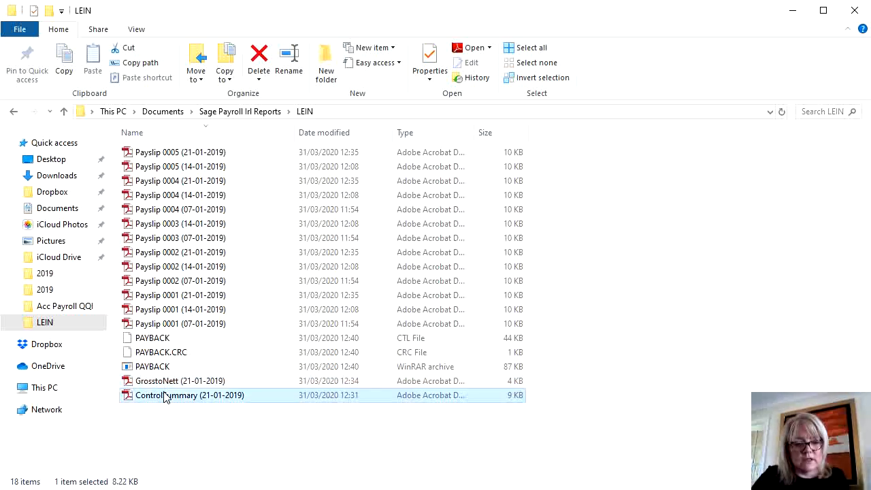
click(172, 444)
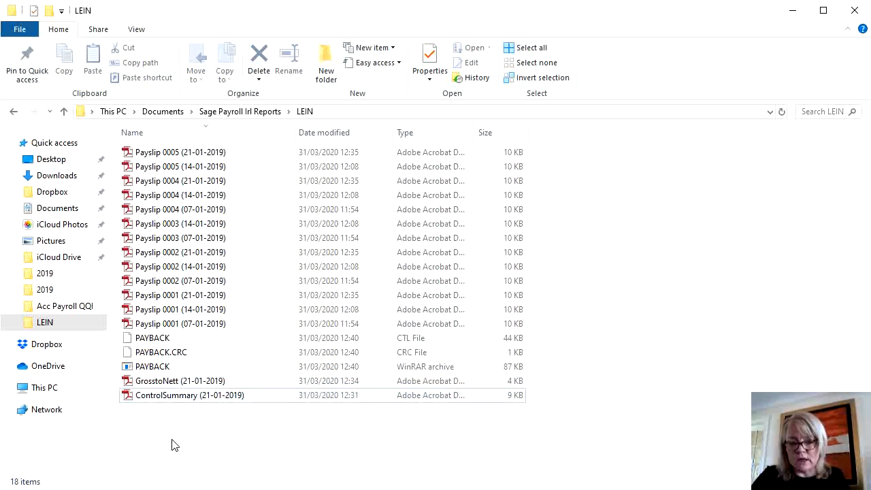